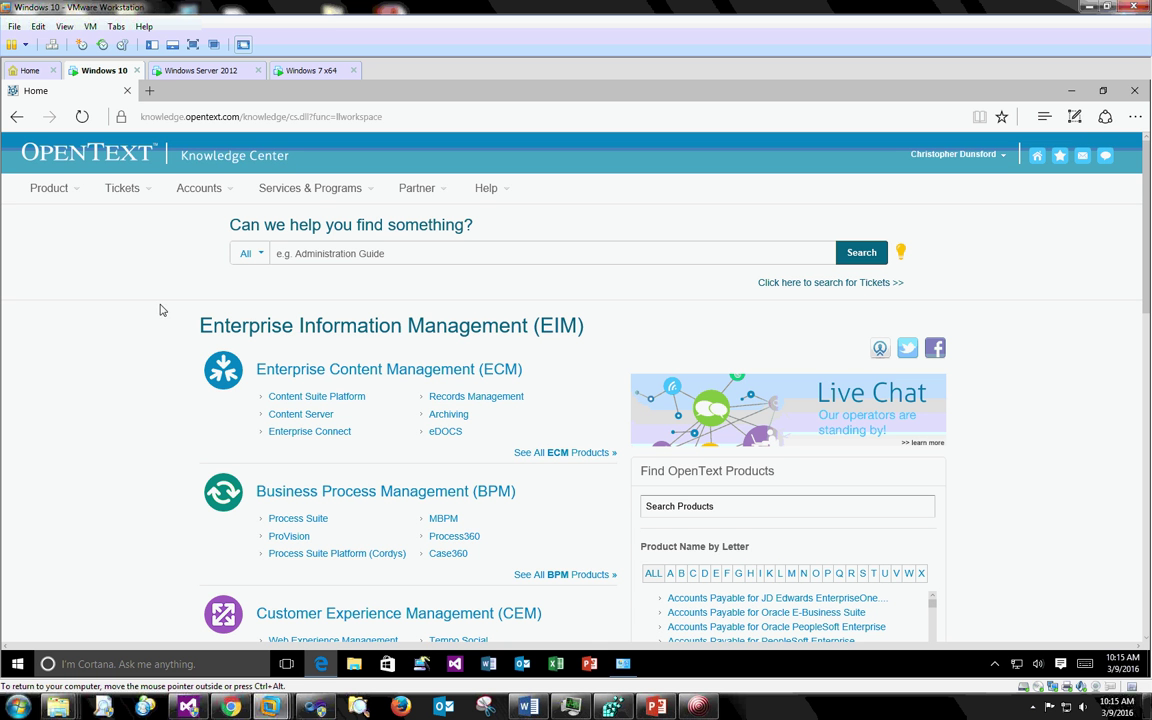
- Browse the Knowledge Center Patches listing under E to the eDOCS DM 10 Patches folder
left_click(66, 194)
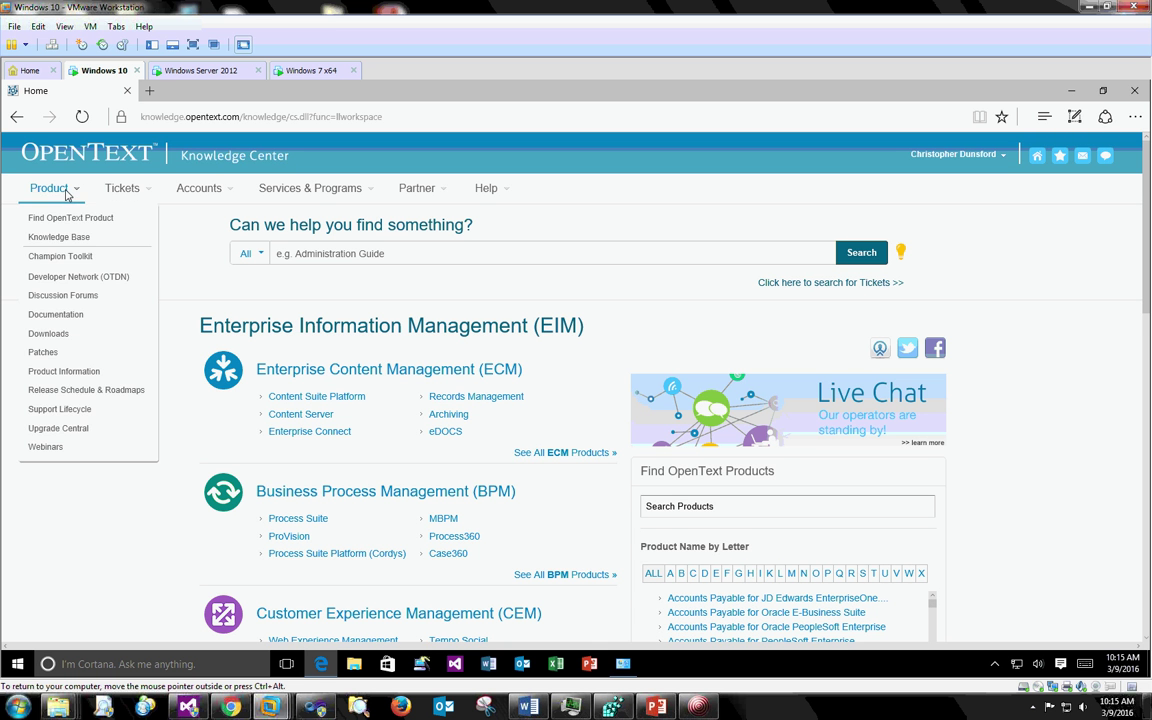
left_click(53, 354)
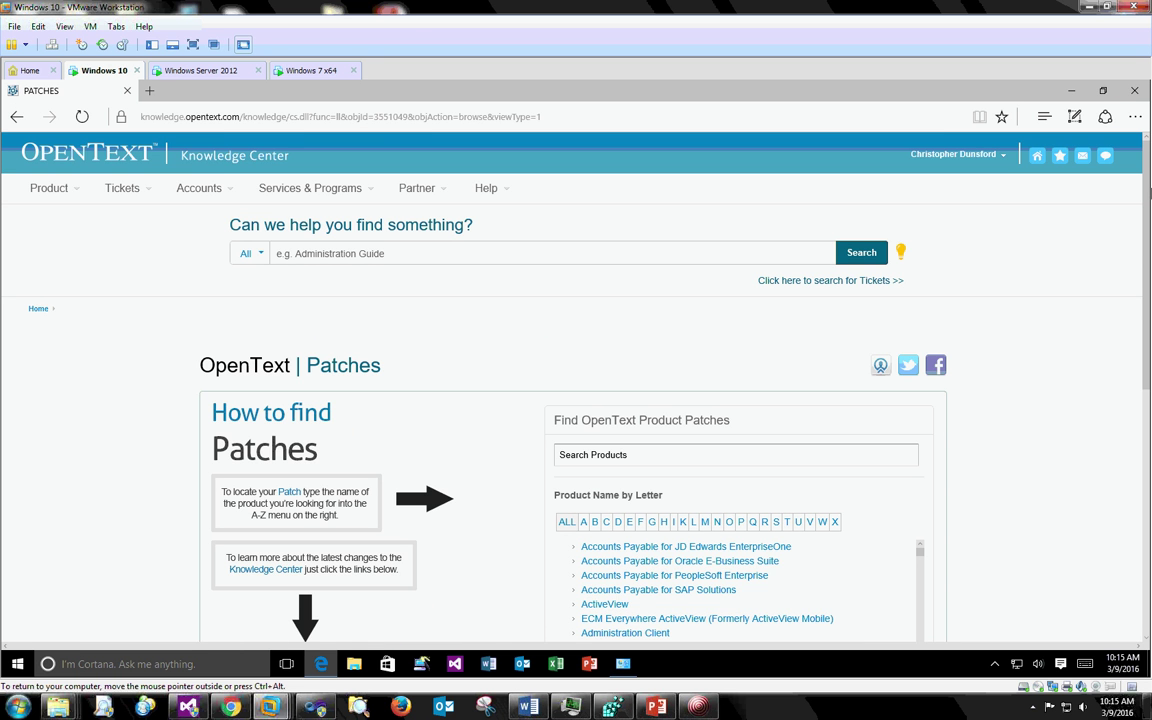
scroll(1148, 197, "down", 2)
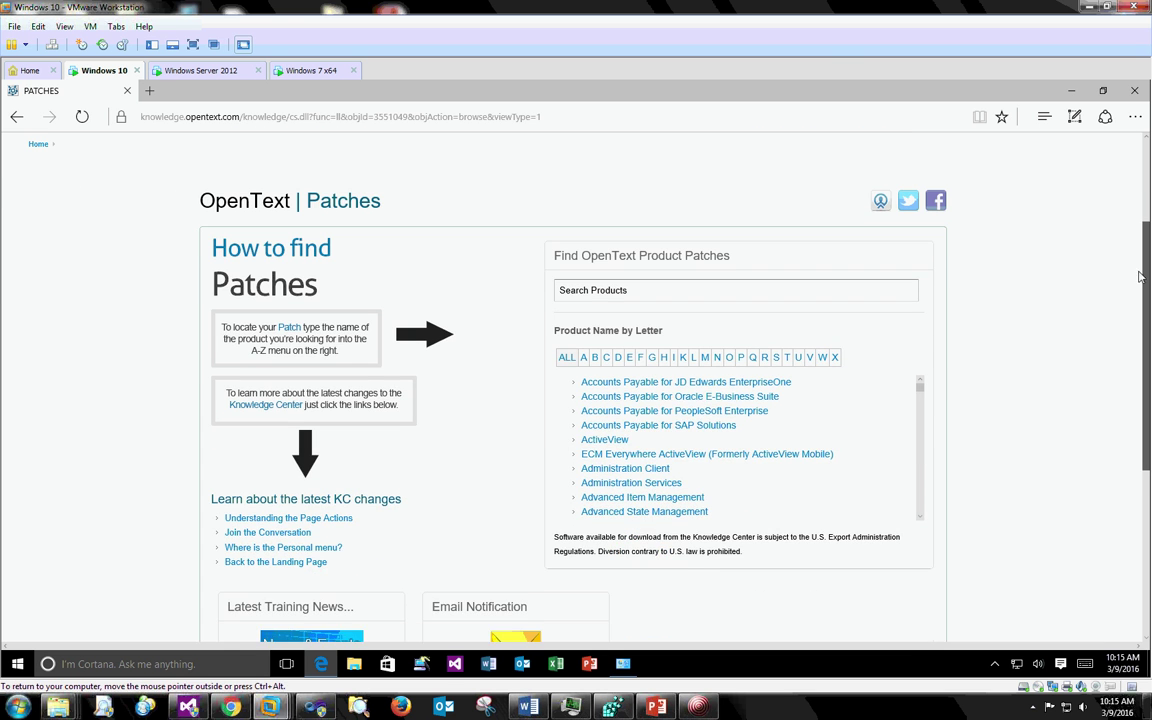
left_click(630, 357)
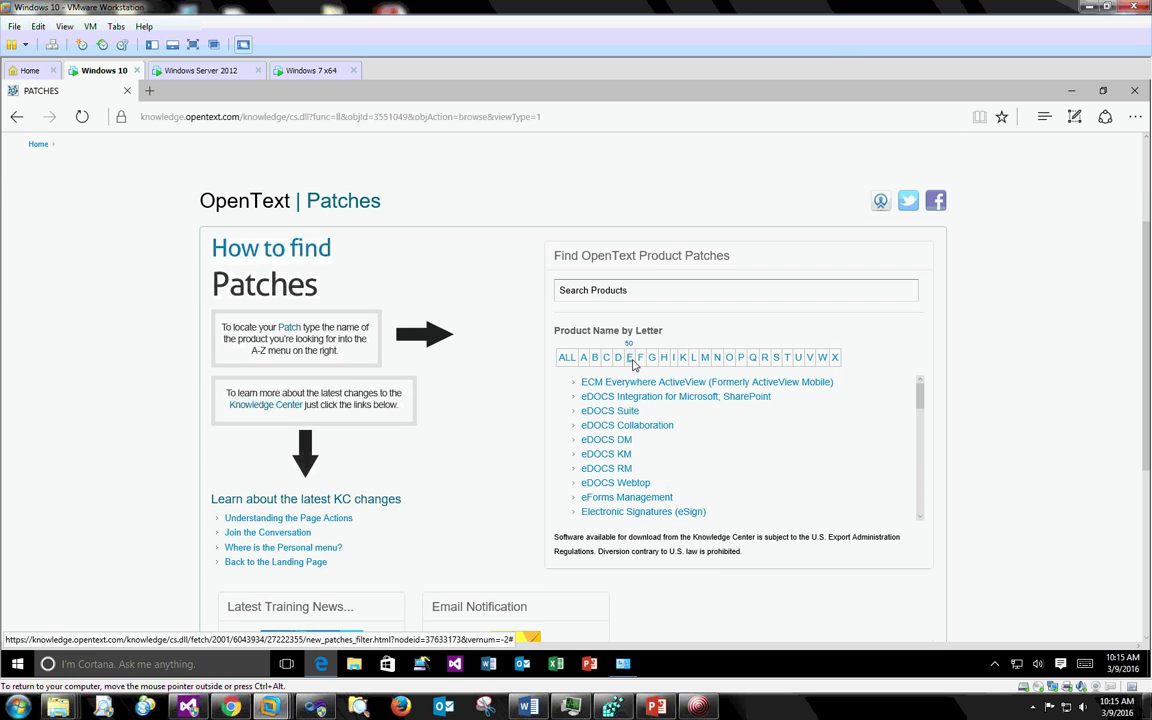
left_click(612, 442)
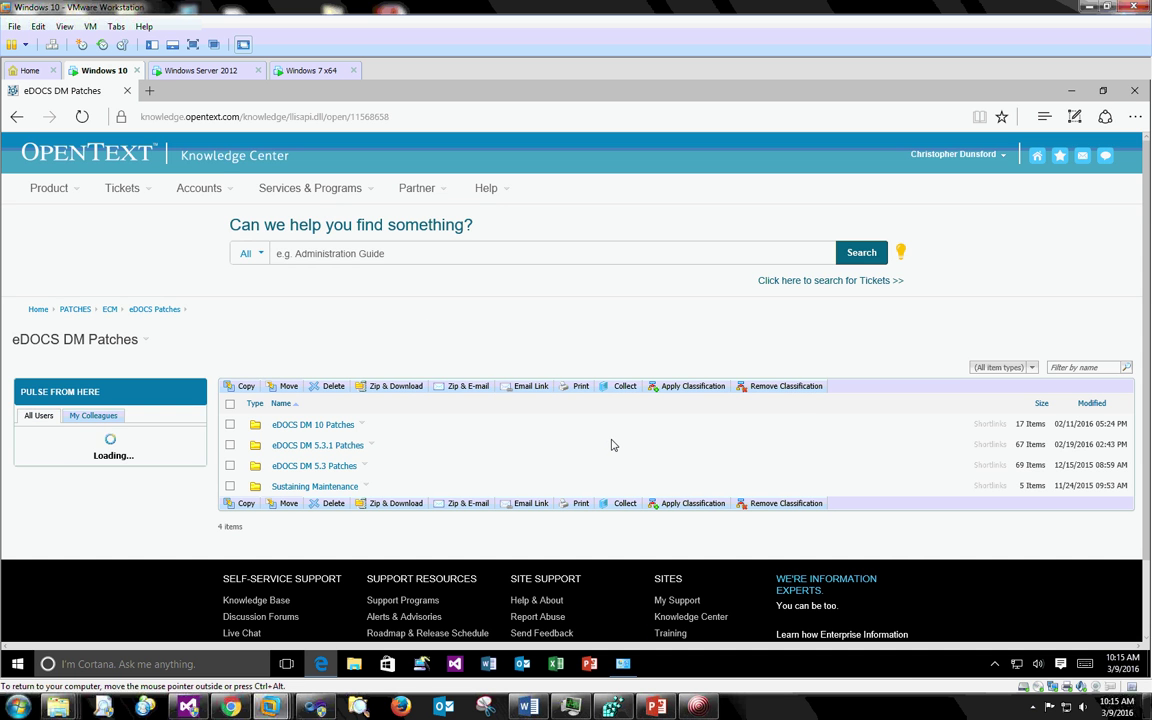
left_click(310, 428)
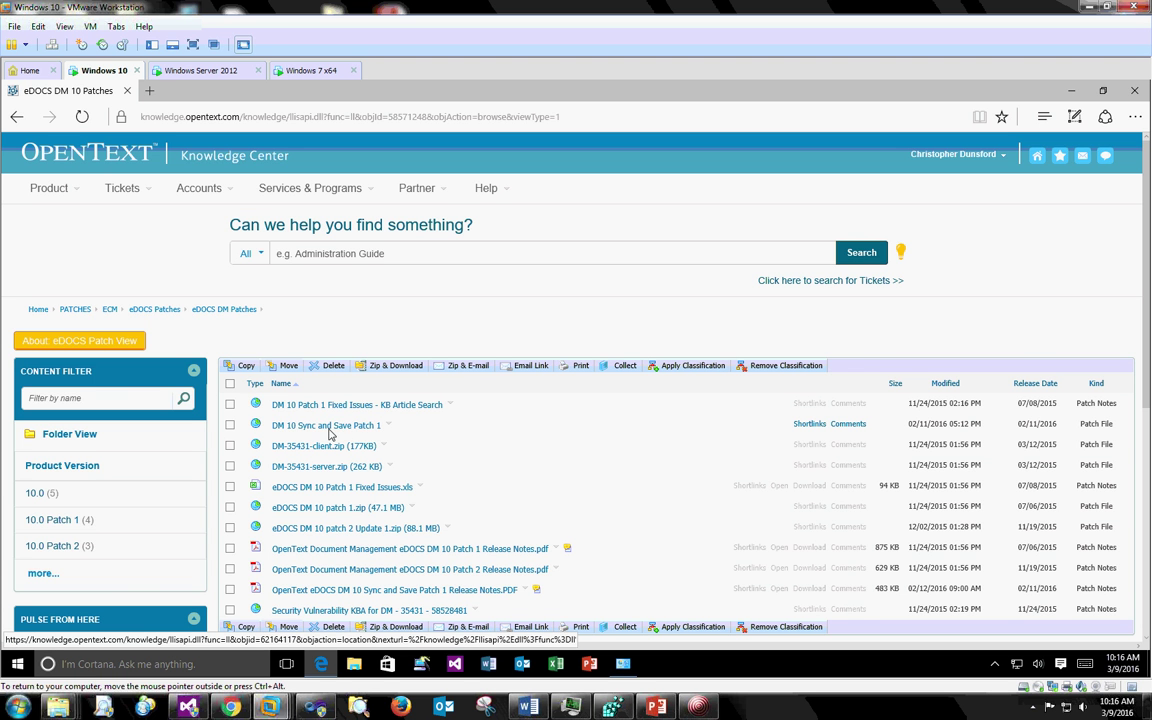
- Download DM 10 Sync and Save Patch 1 as DMSyncSave (1).zip and show its Downloads folder
left_click(358, 430)
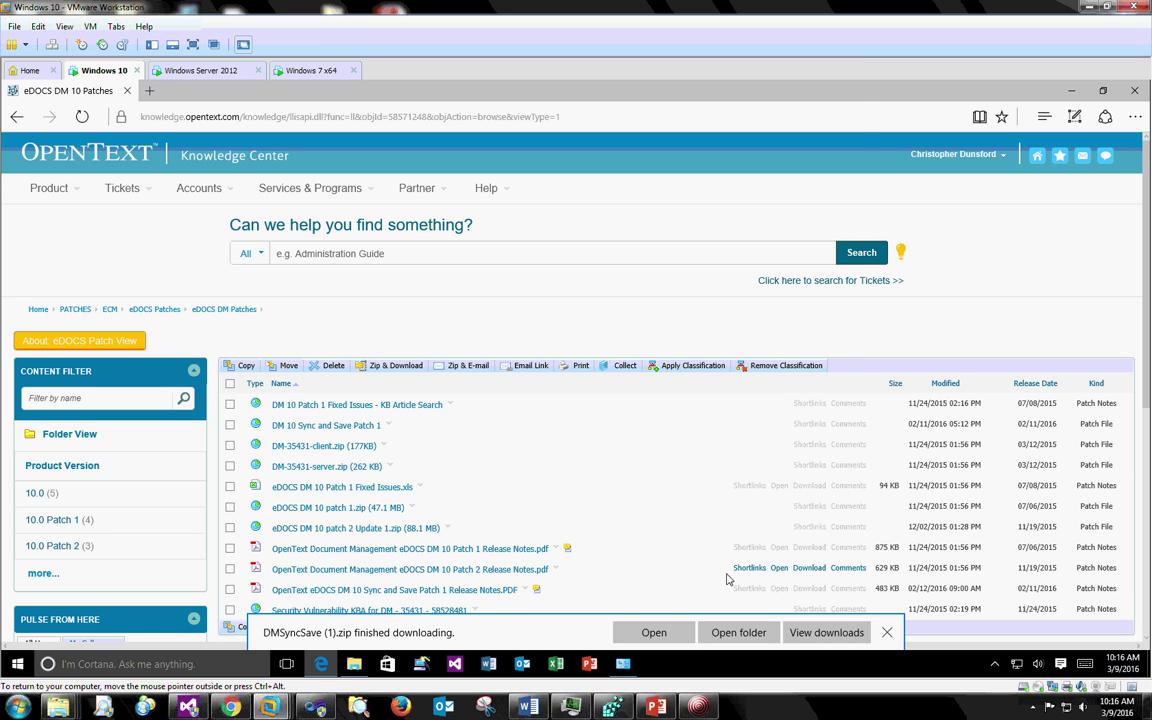
left_click(742, 633)
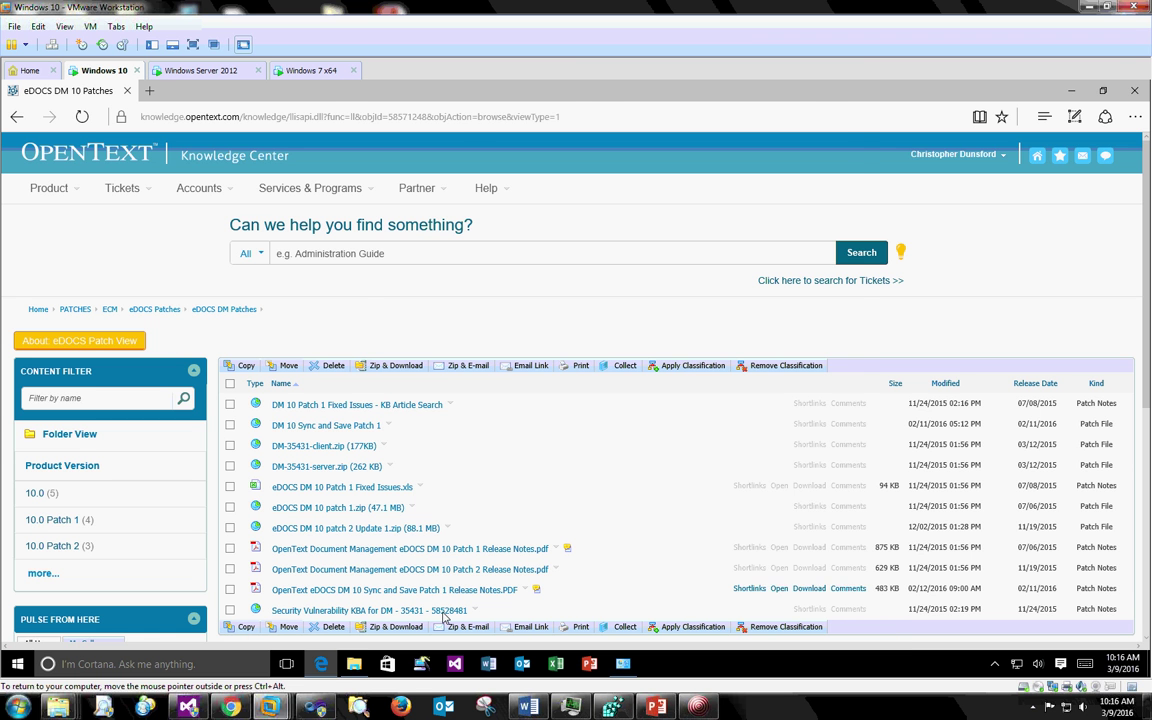
left_click(356, 670)
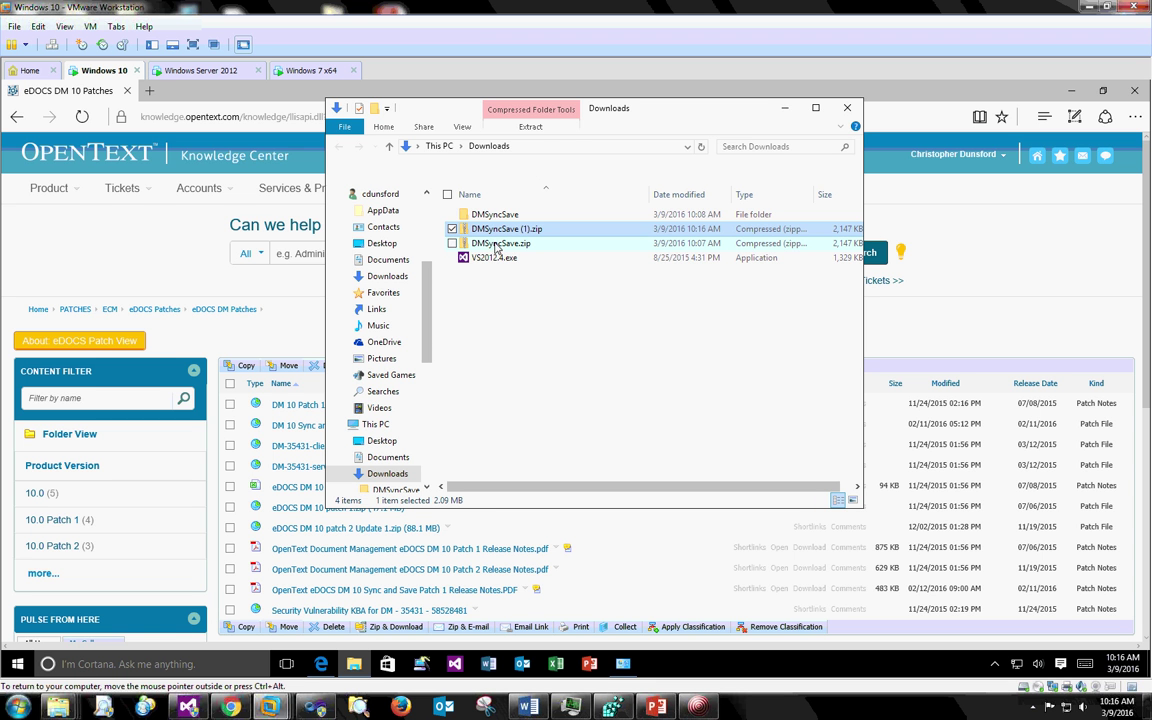
- Delete the old DMSyncSave folder and the older DMSyncSave.zip from Downloads
left_click(495, 217)
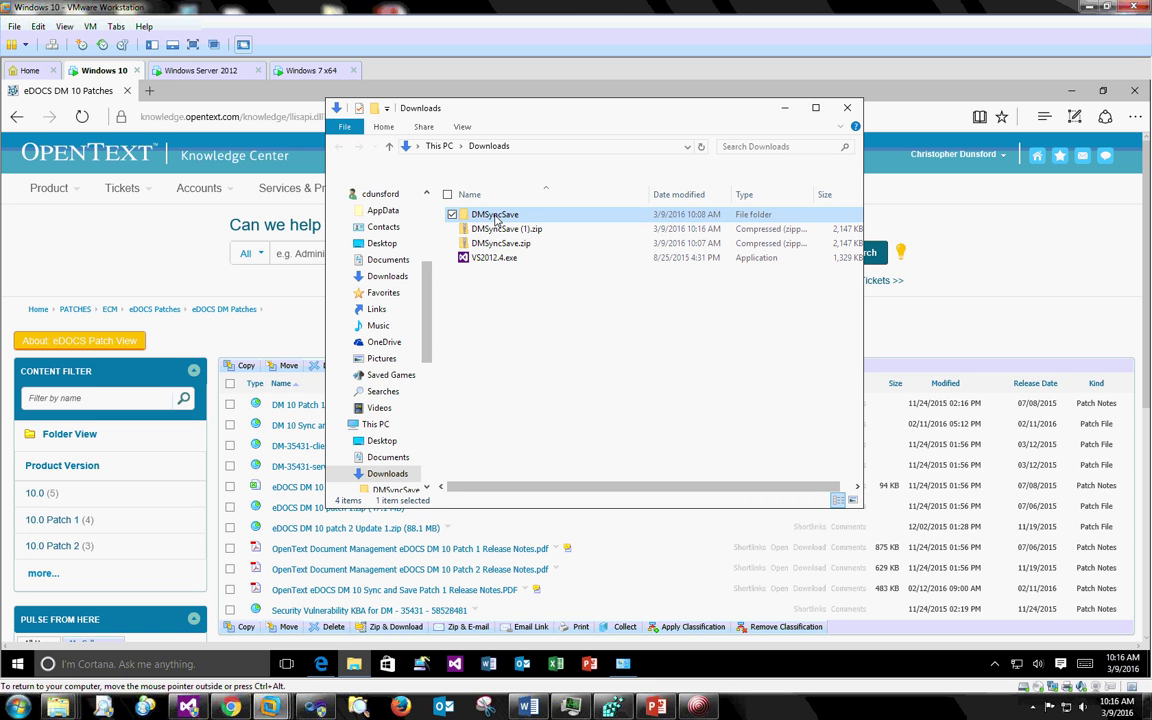
key("Delete")
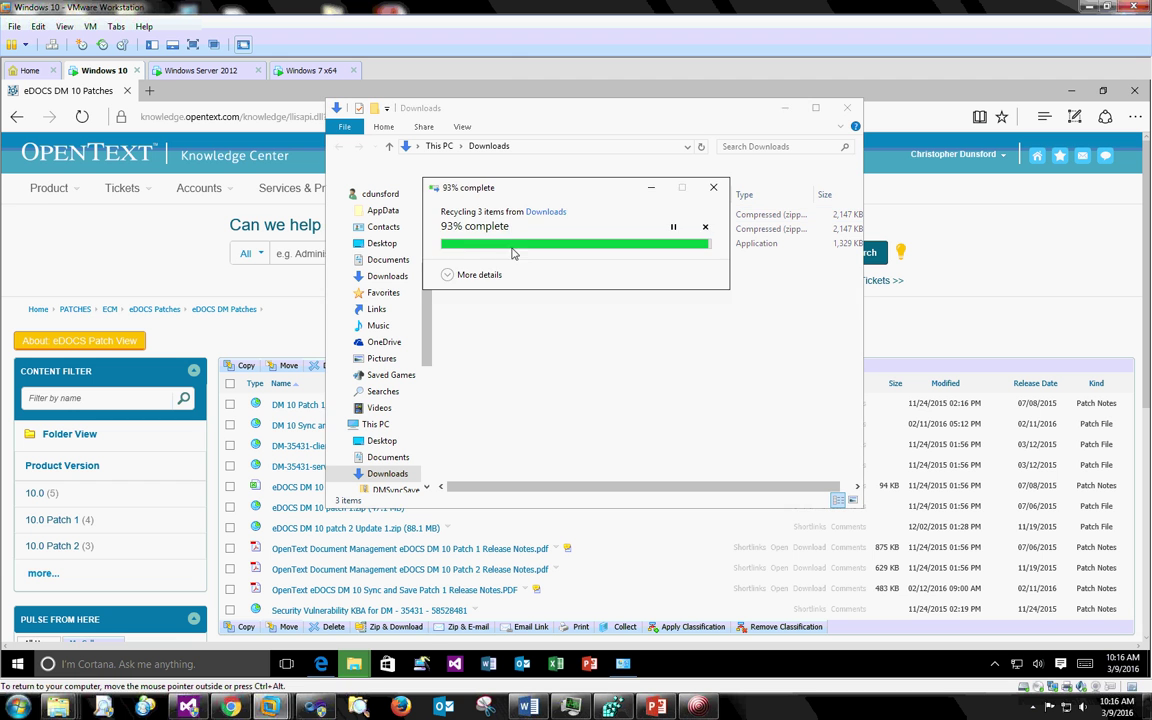
left_click(509, 235)
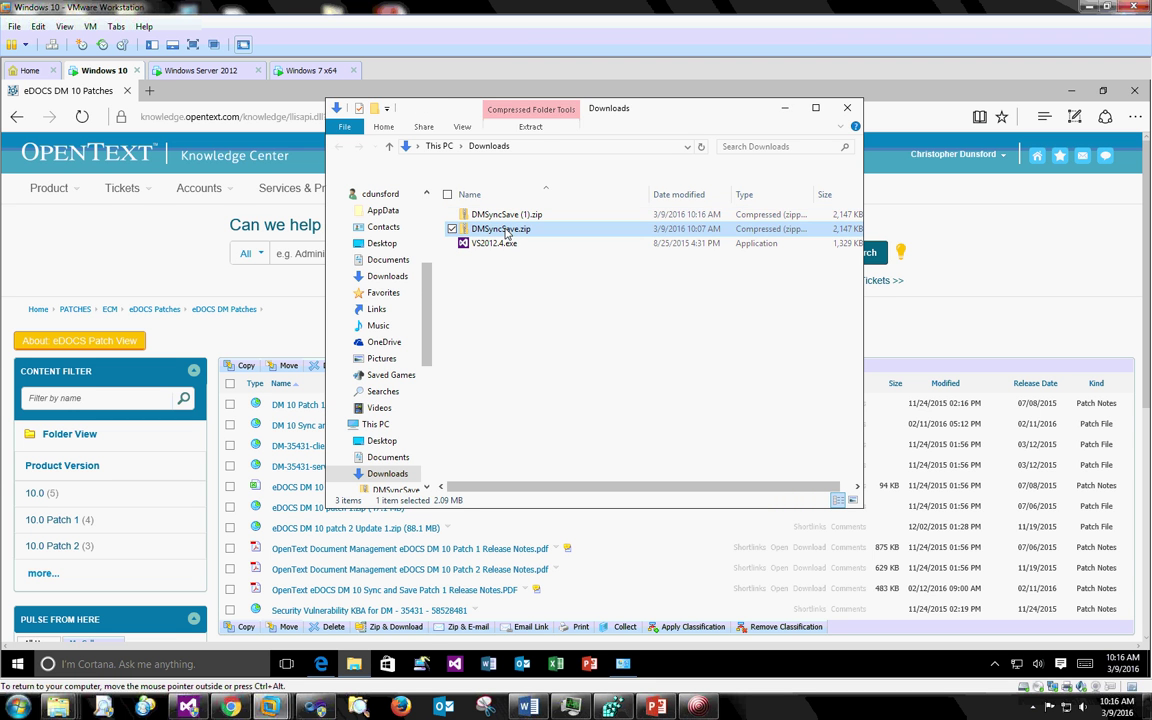
key("Delete")
- Extract DMSyncSave (1).zip into the DMSyncSave (1) folder
left_click(505, 215)
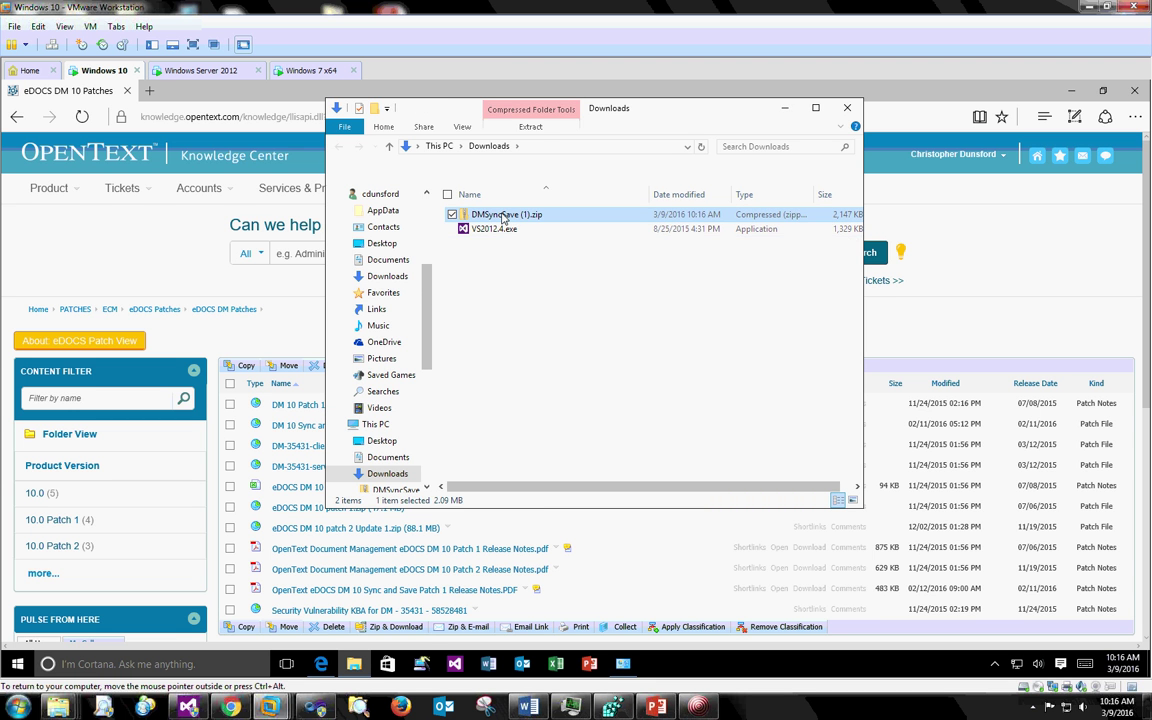
right_click(503, 217)
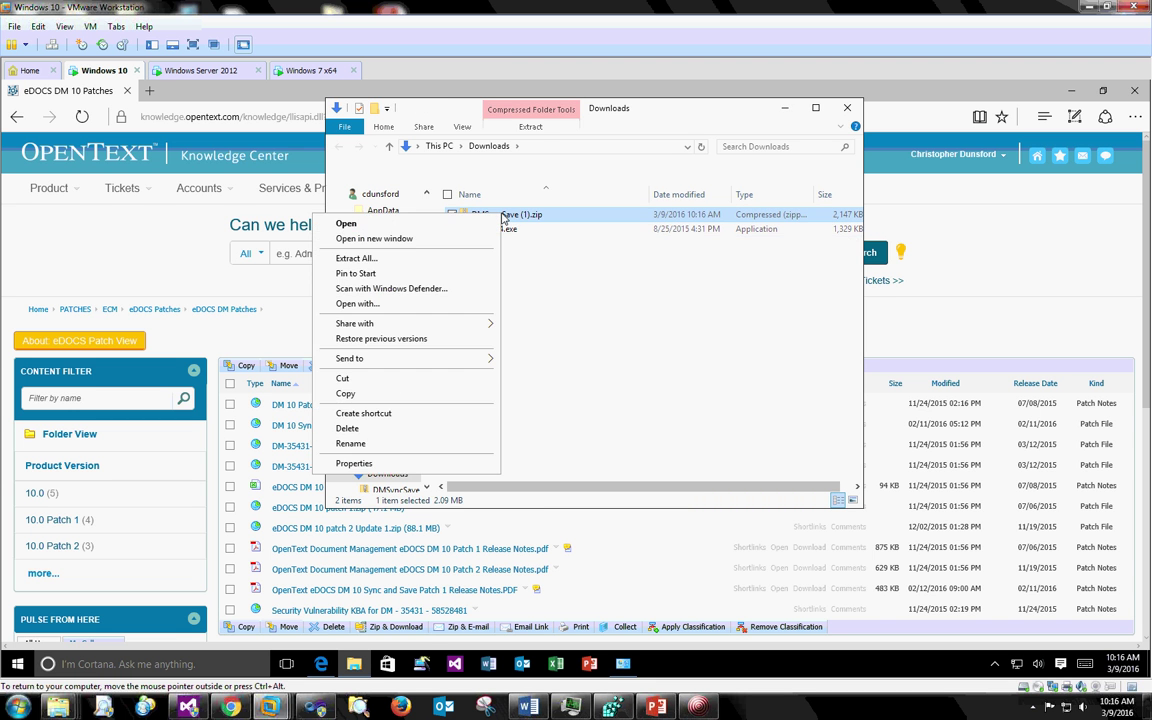
left_click(372, 258)
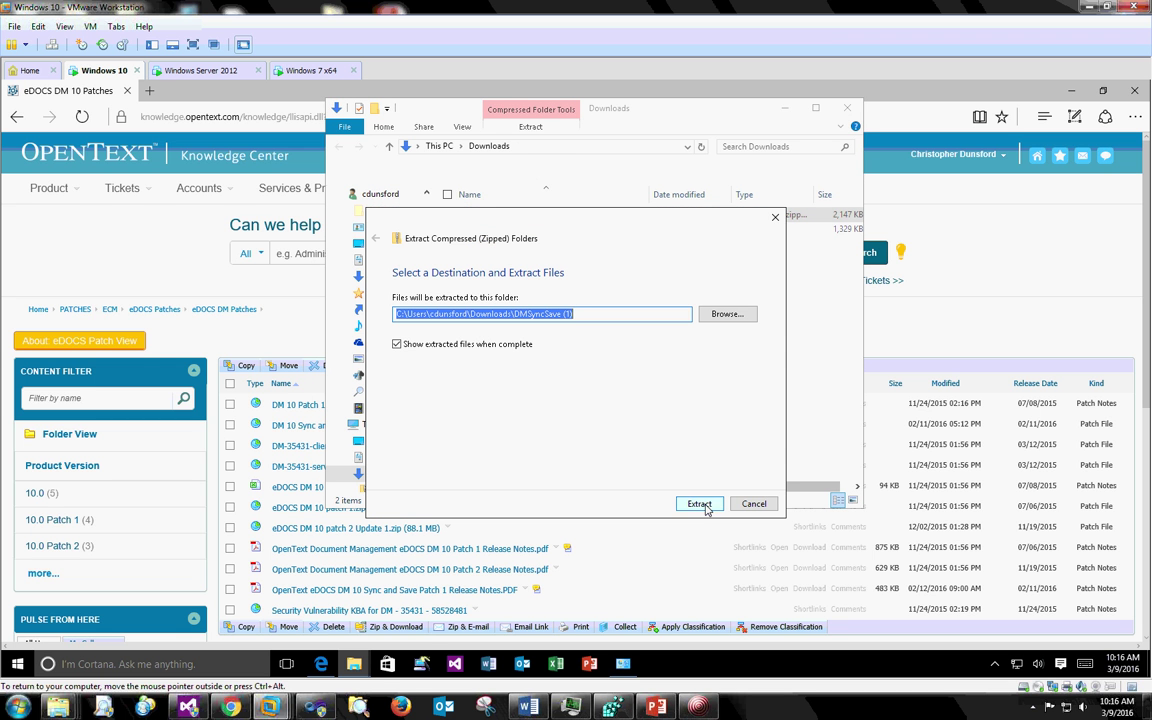
left_click(700, 504)
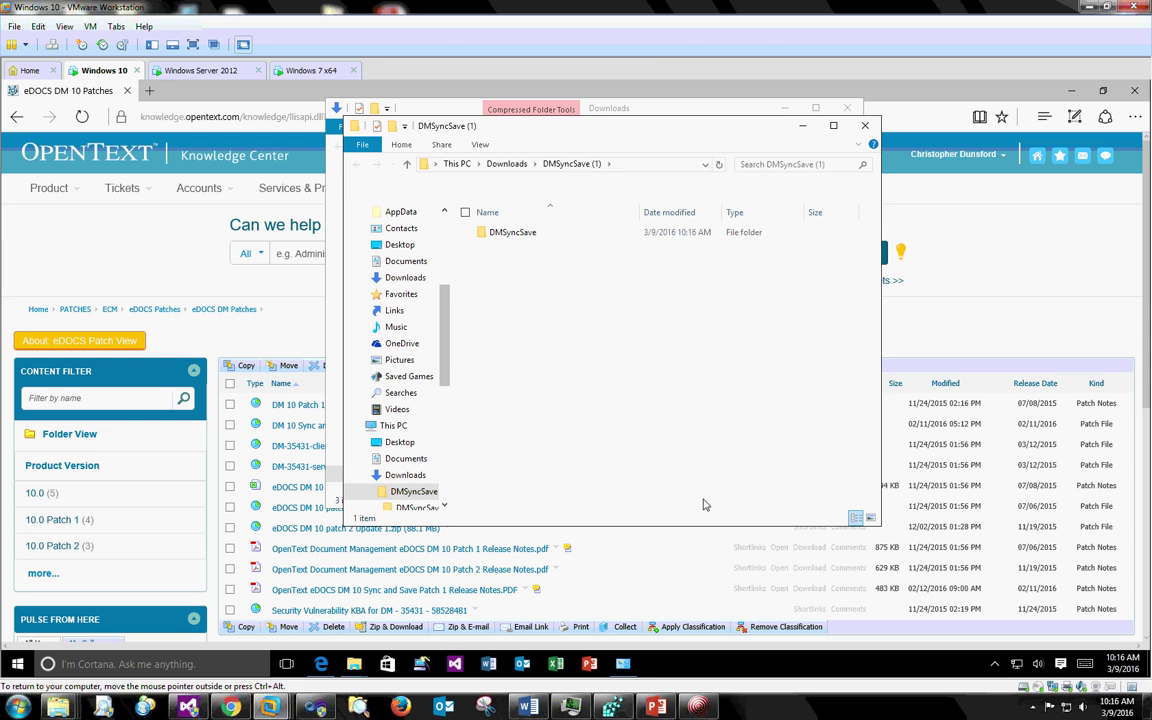
- Launch eDOCS DM 10 SyncSave v1.2.msi, allowing it past the SmartScreen warning
double_click(534, 233)
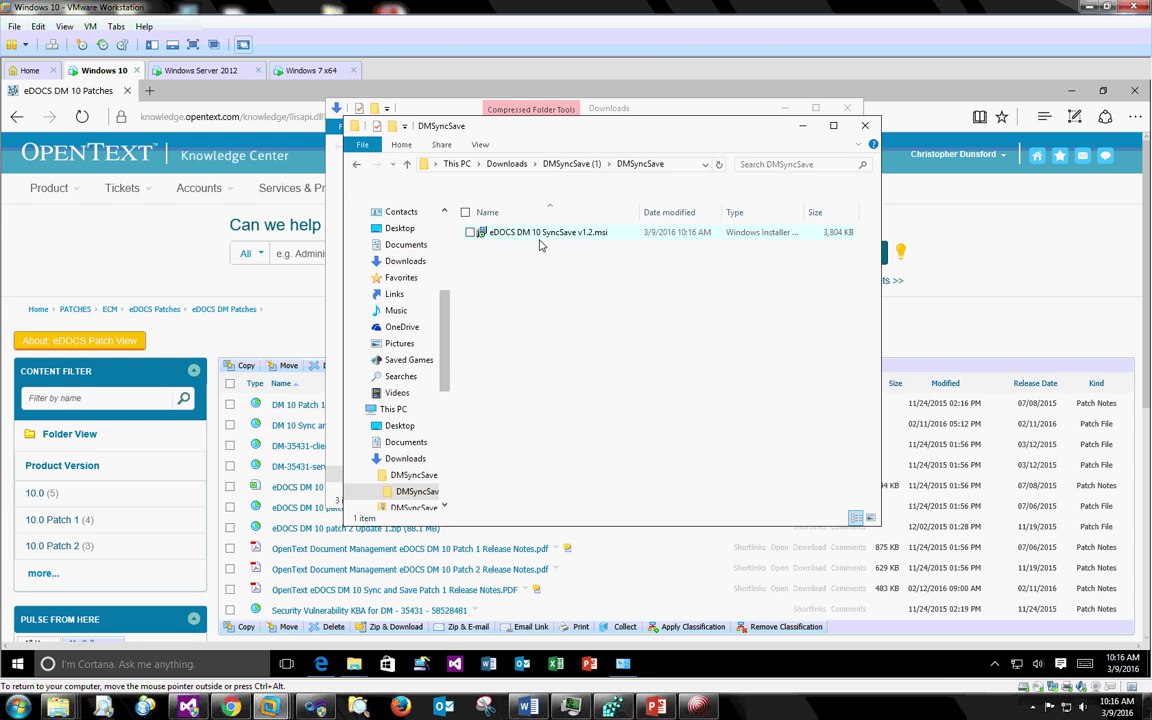
double_click(539, 238)
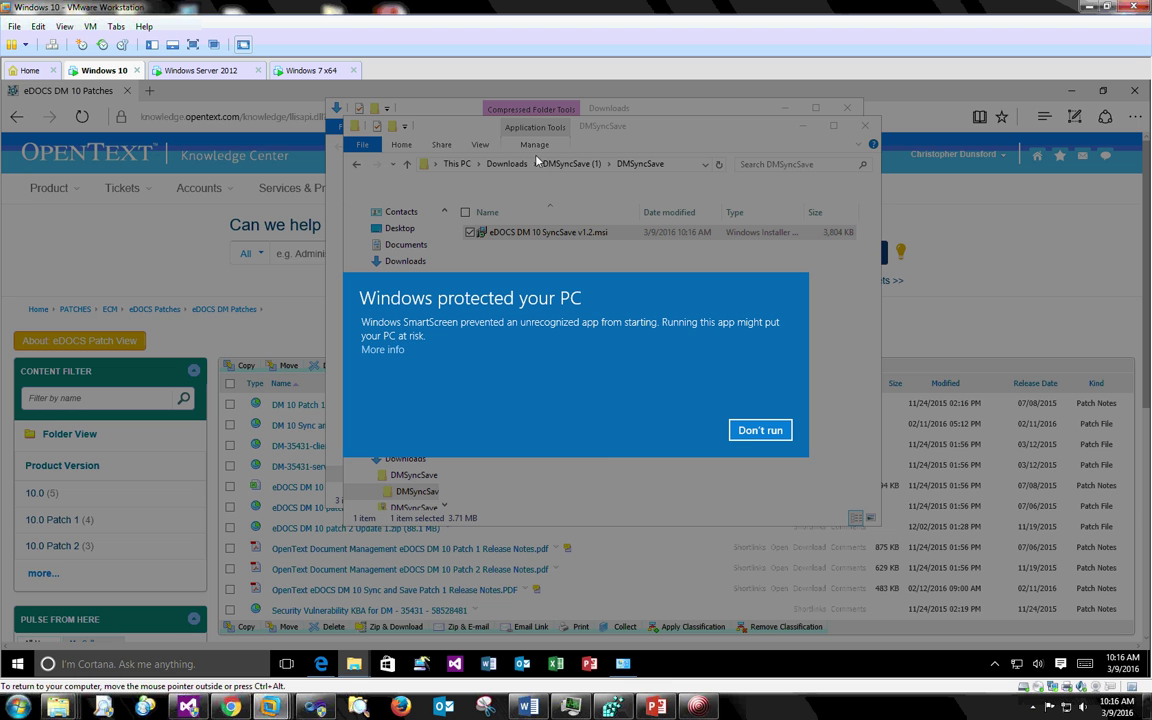
left_click(383, 349)
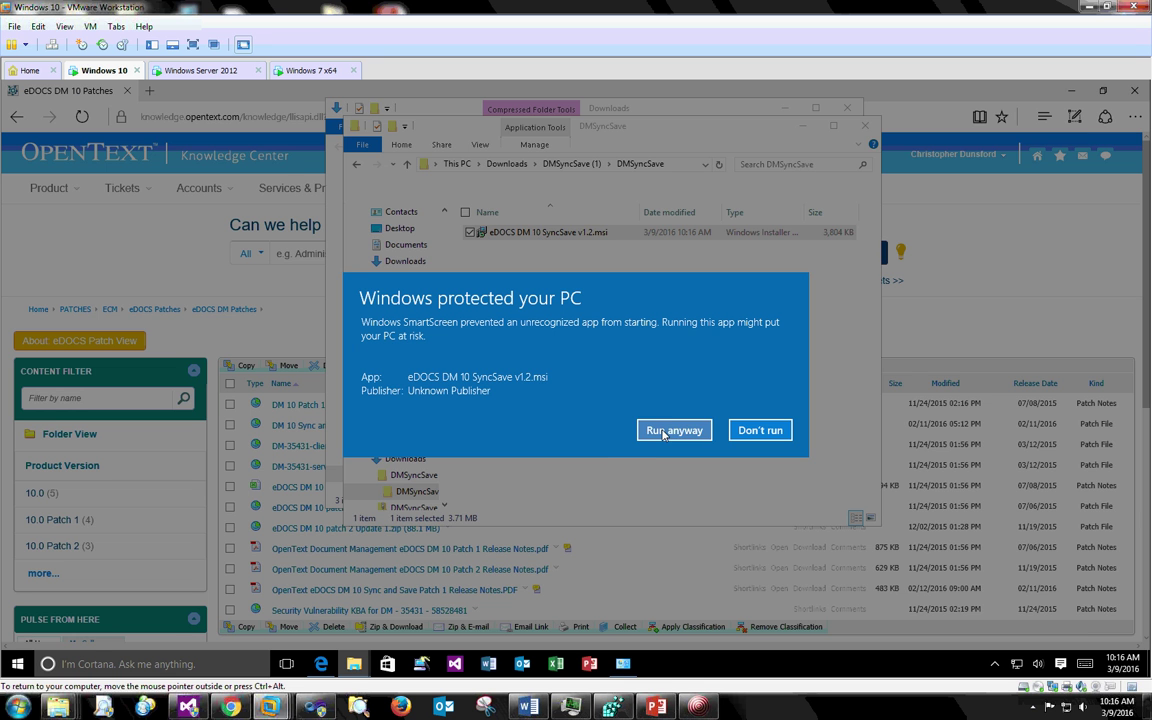
left_click(661, 438)
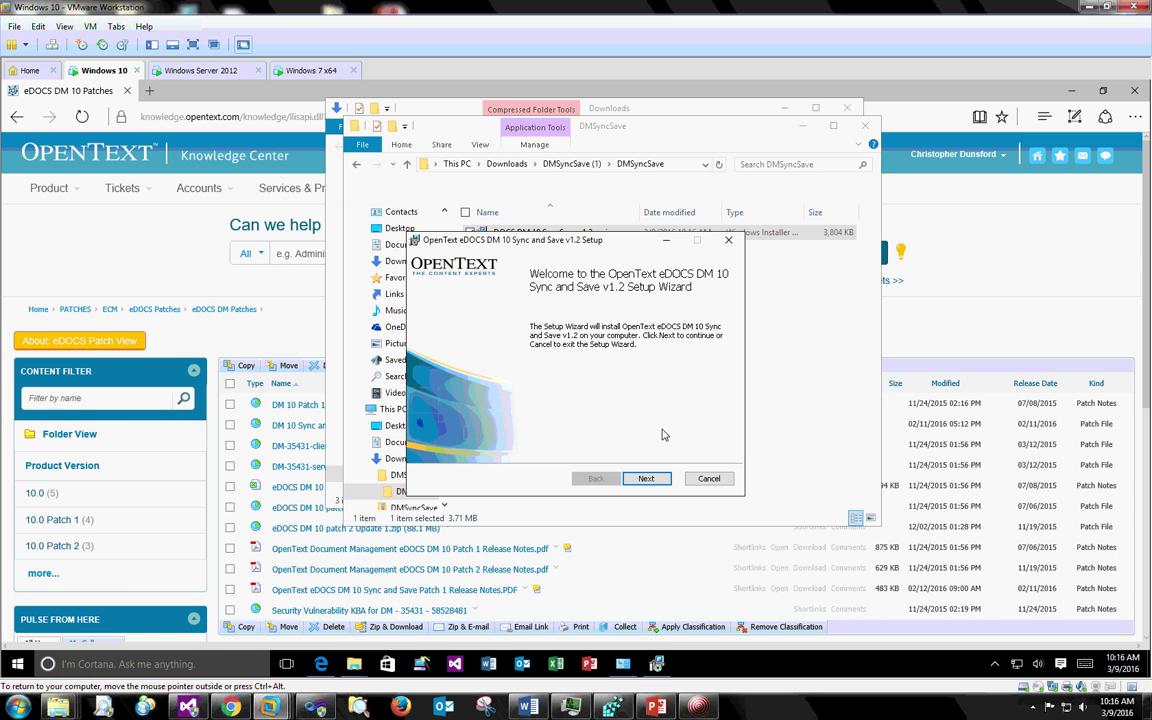
- Accept the license, keep the default DM Sync and DM Save features, and install v1.2
left_click(646, 478)
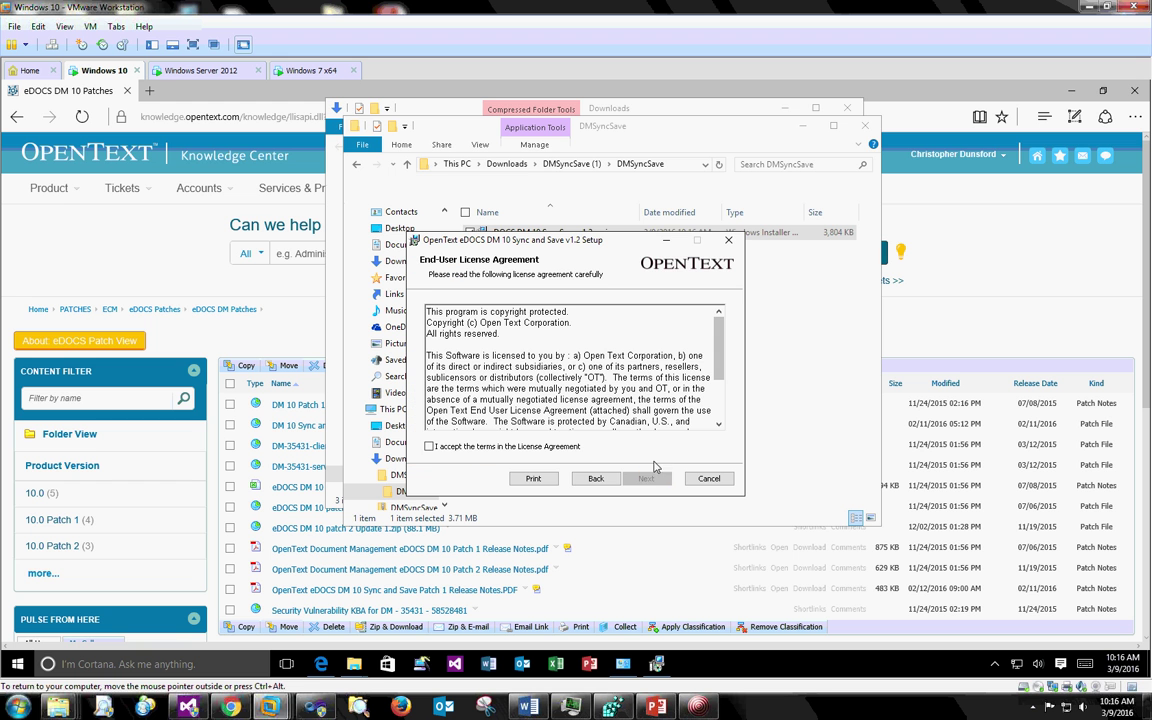
left_click(430, 446)
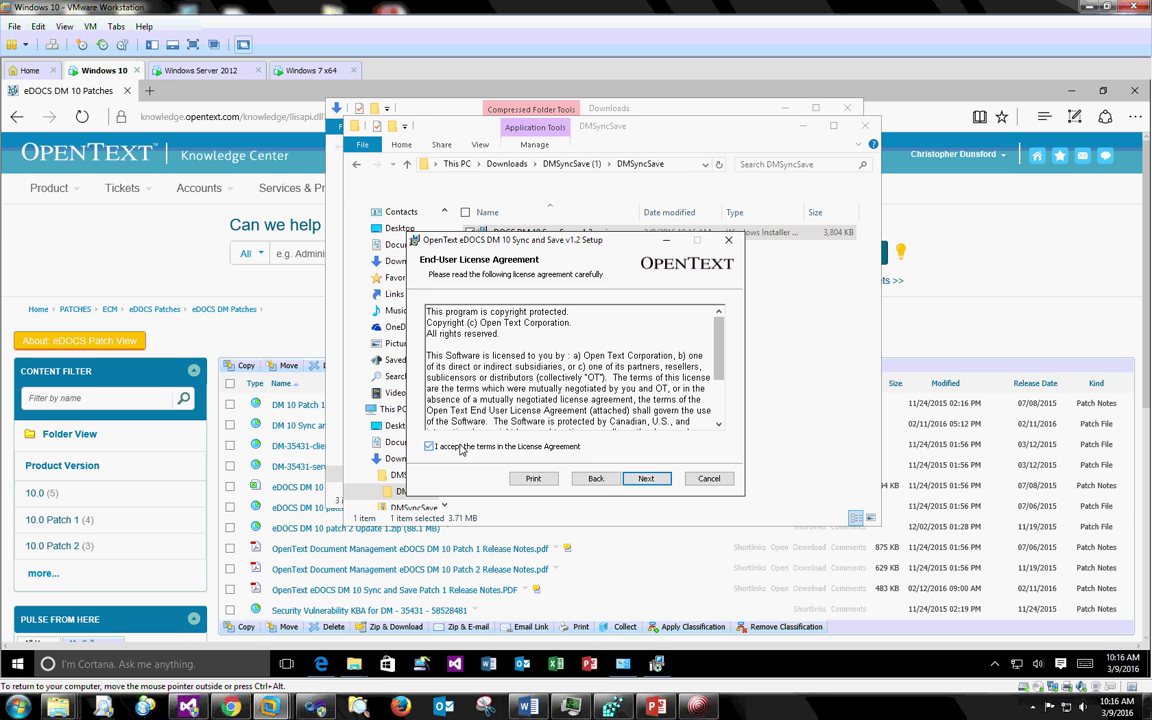
left_click(647, 479)
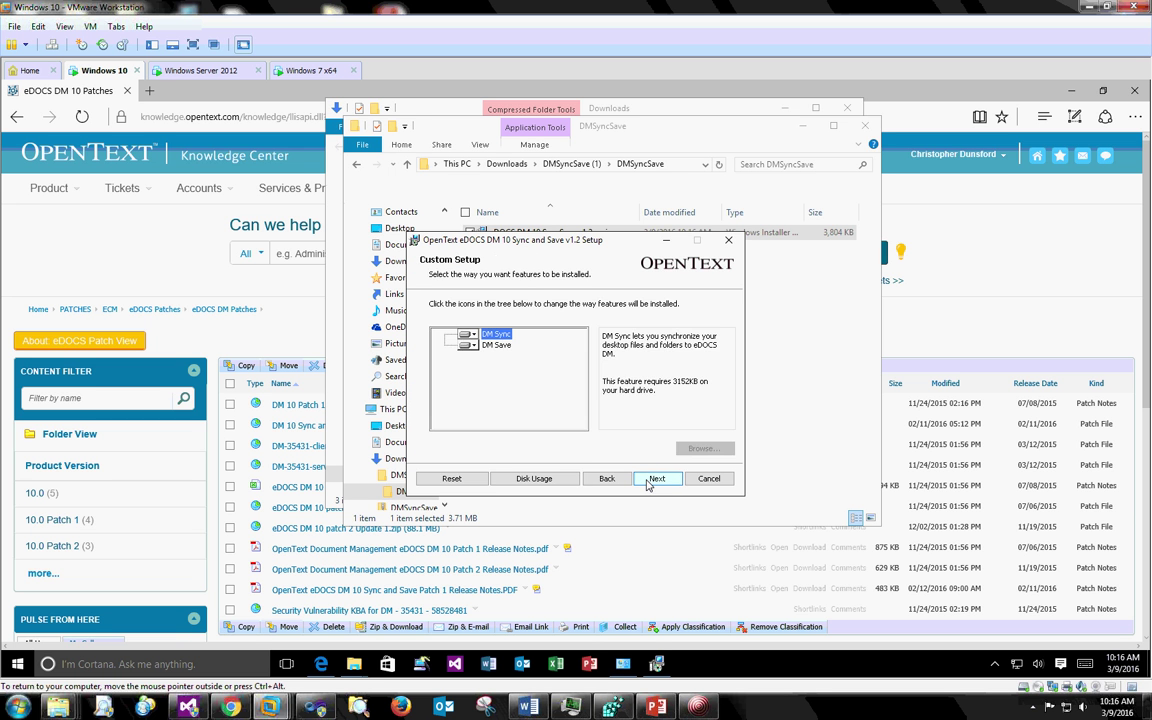
left_click_drag(495, 243, 573, 212)
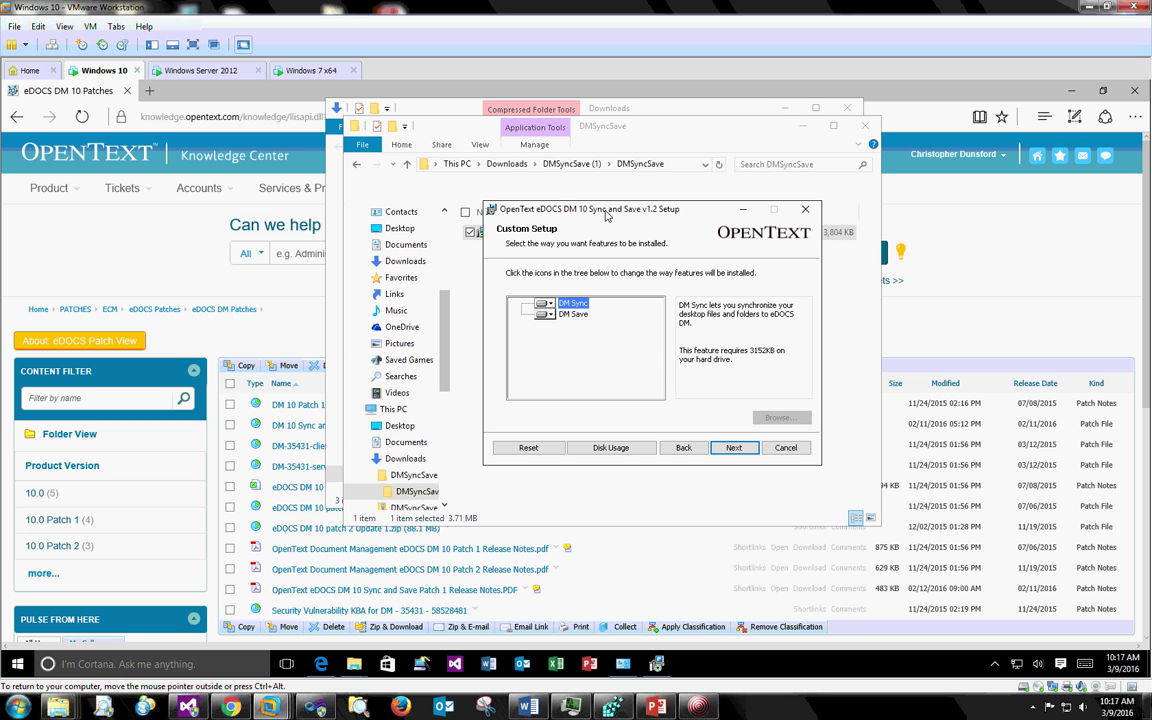
left_click(733, 451)
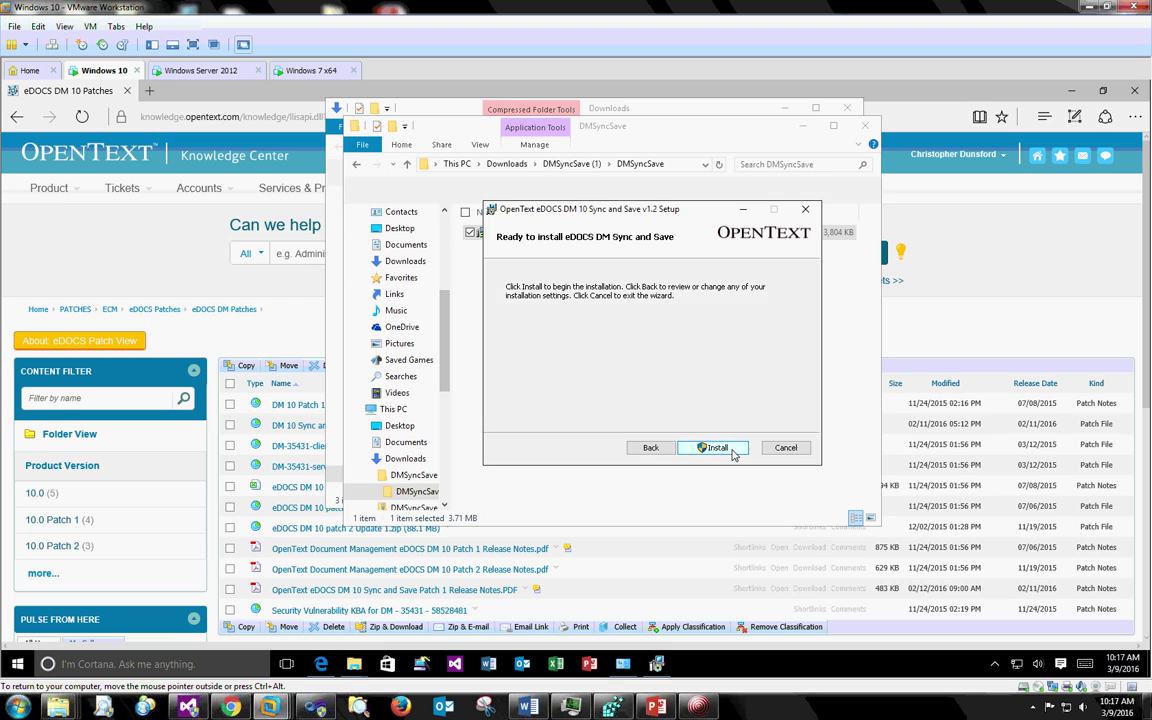
left_click(733, 451)
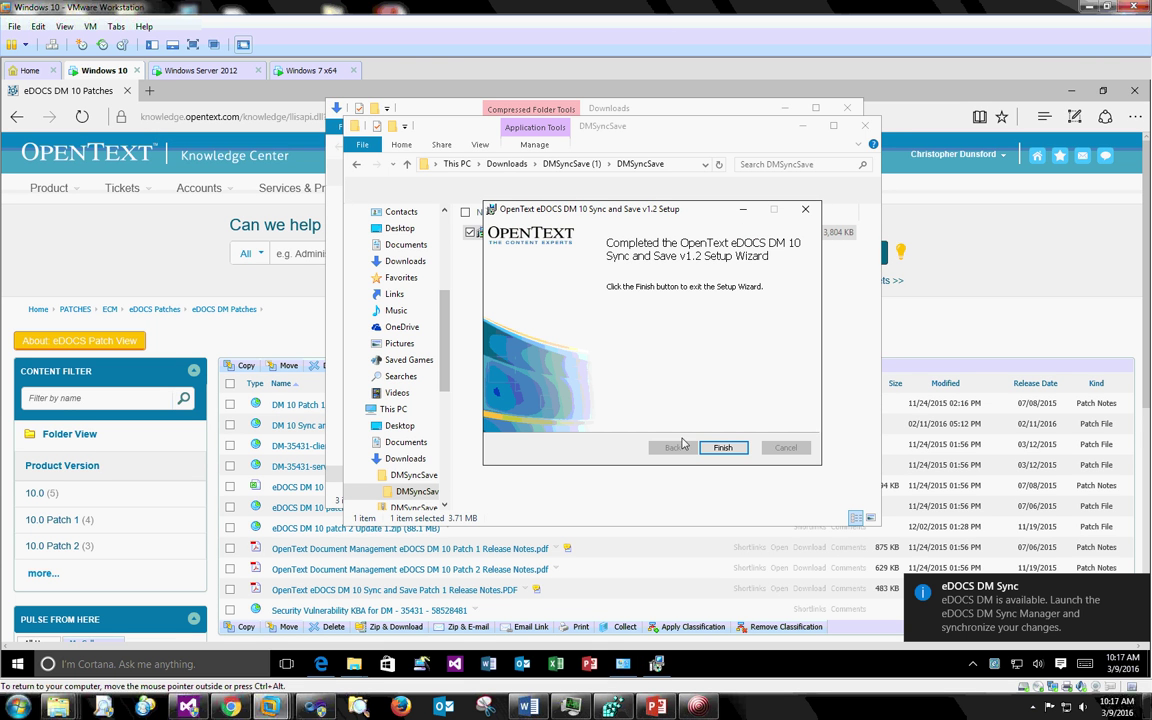
- Close the finished setup, launch eDOCS DM Sync Manager, and minimize the installer and Downloads windows
left_click(724, 447)
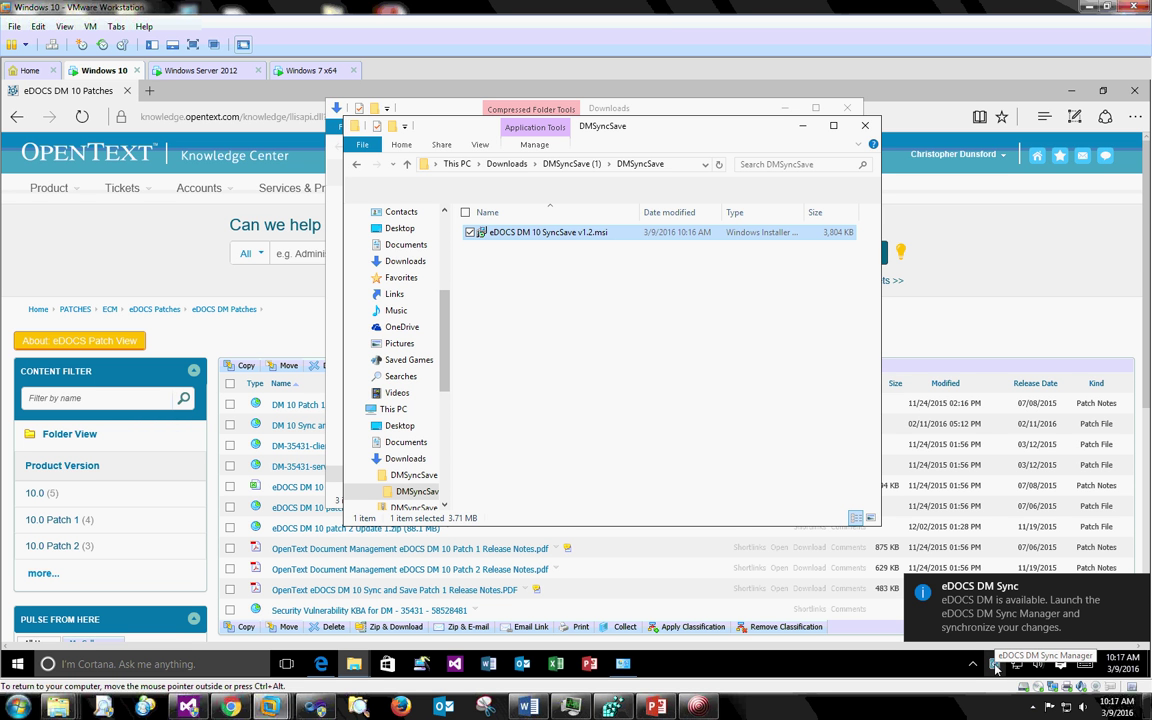
double_click(996, 667)
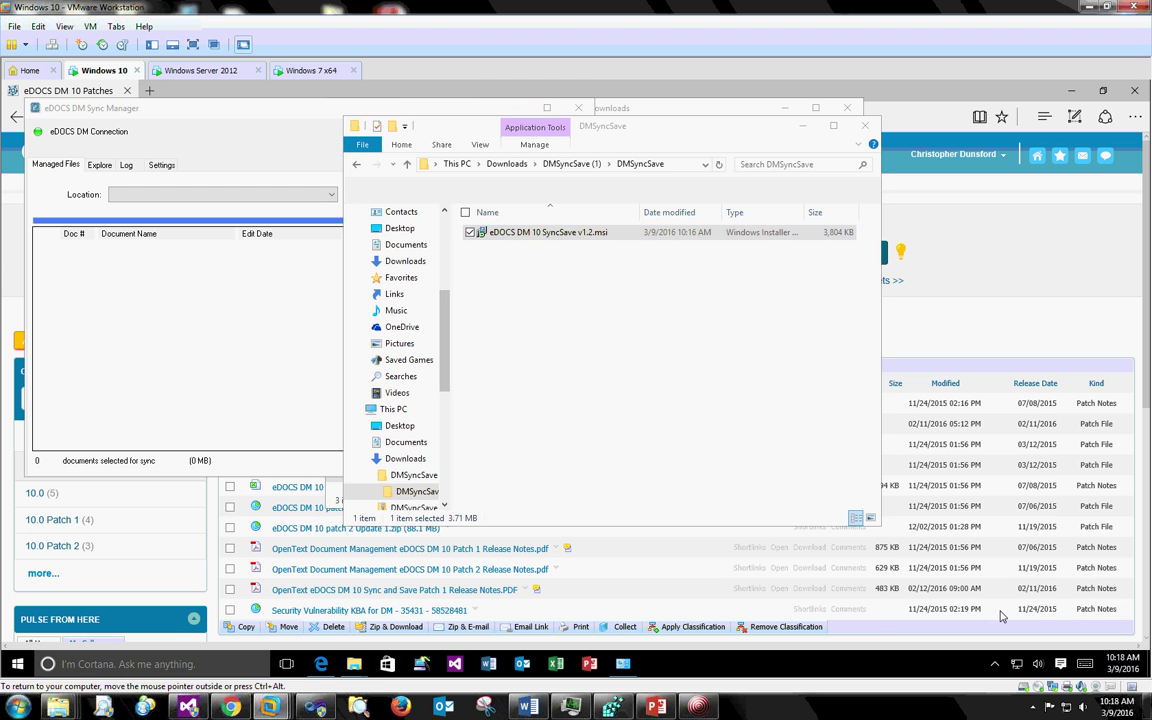
left_click(802, 125)
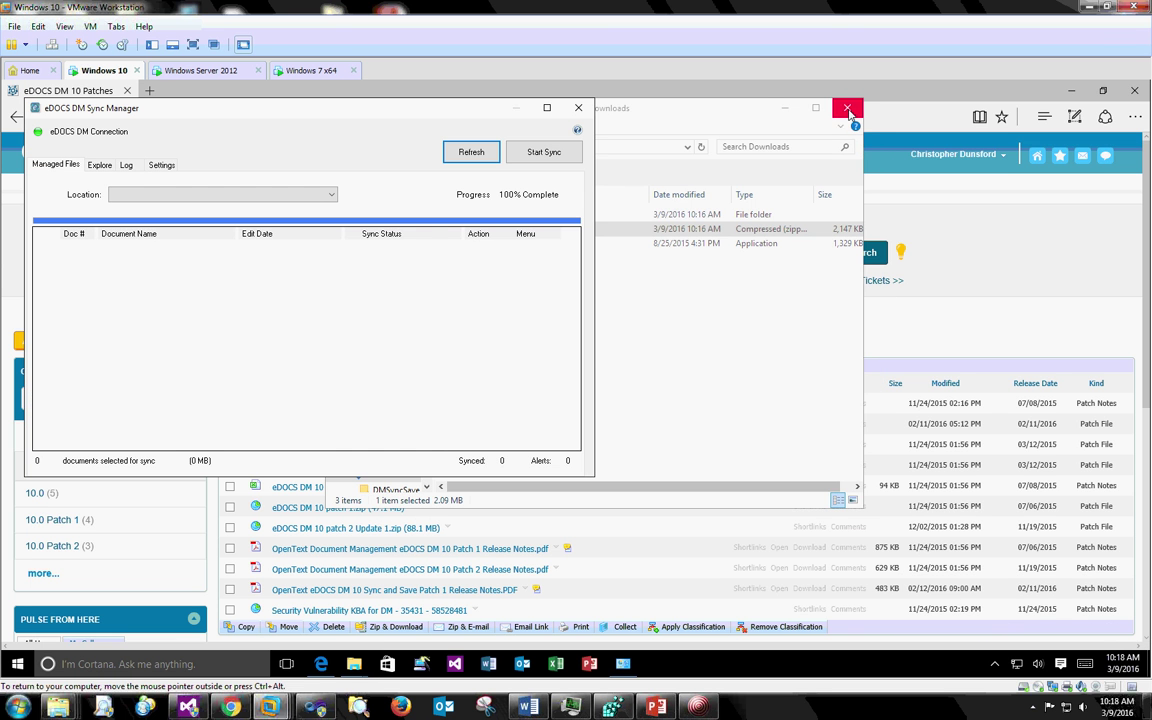
left_click(784, 107)
- Close the browser, centre the Sync Manager window, and refresh the empty Managed Files list
left_click(1134, 90)
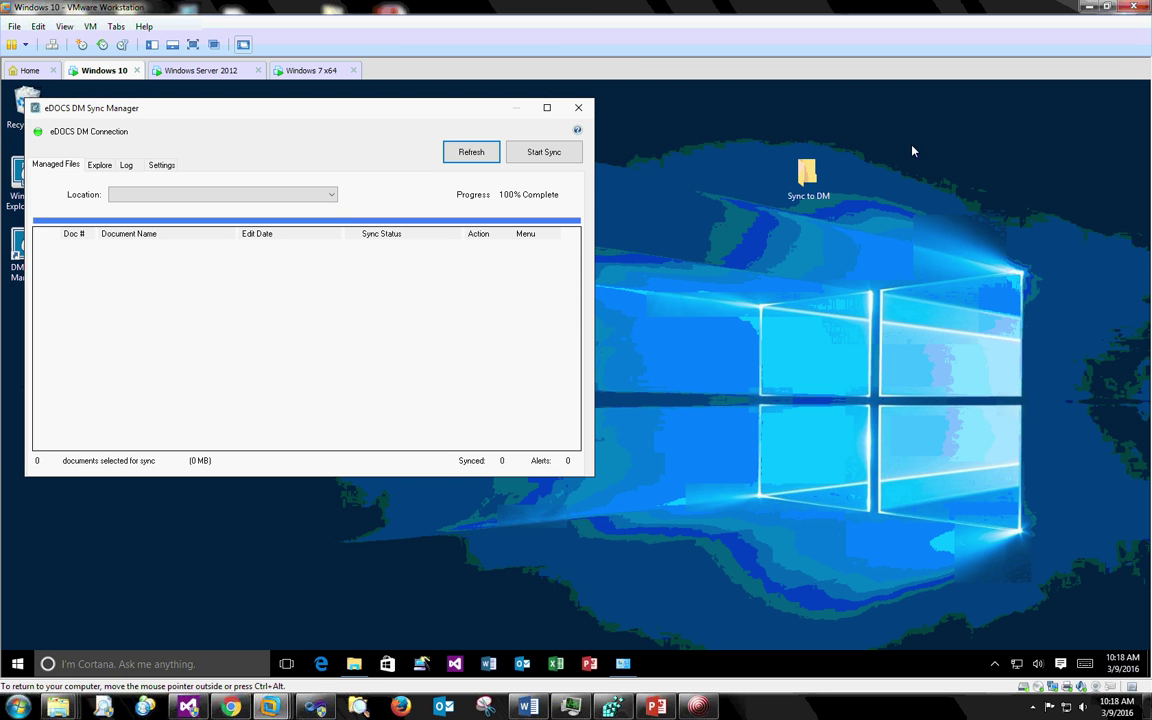
left_click_drag(240, 110, 574, 146)
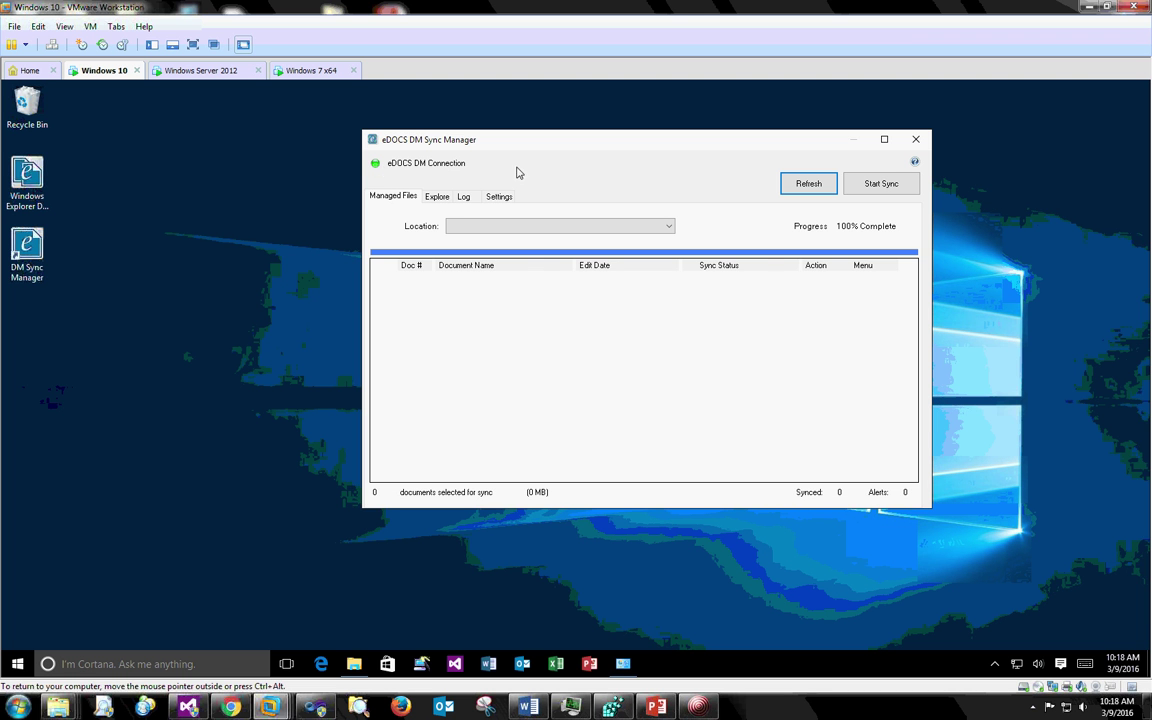
left_click(815, 189)
left_click_drag(575, 140, 579, 135)
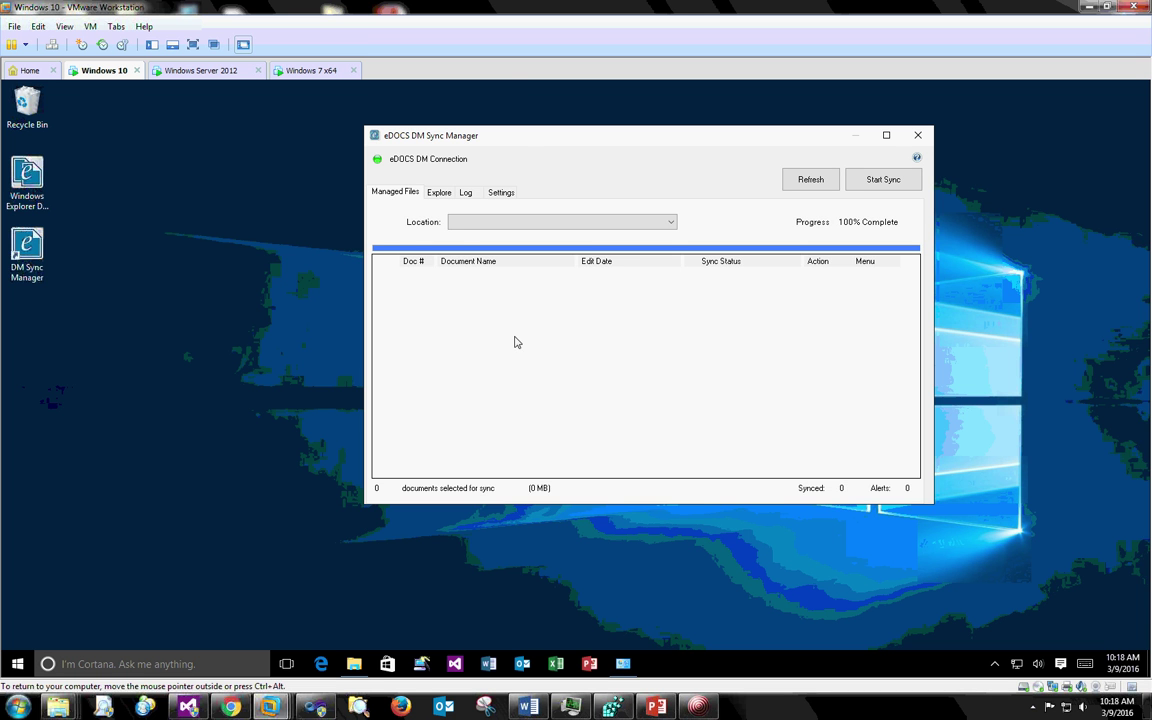
- Switch Sync Manager to the Explore view and move its window aside
left_click(441, 193)
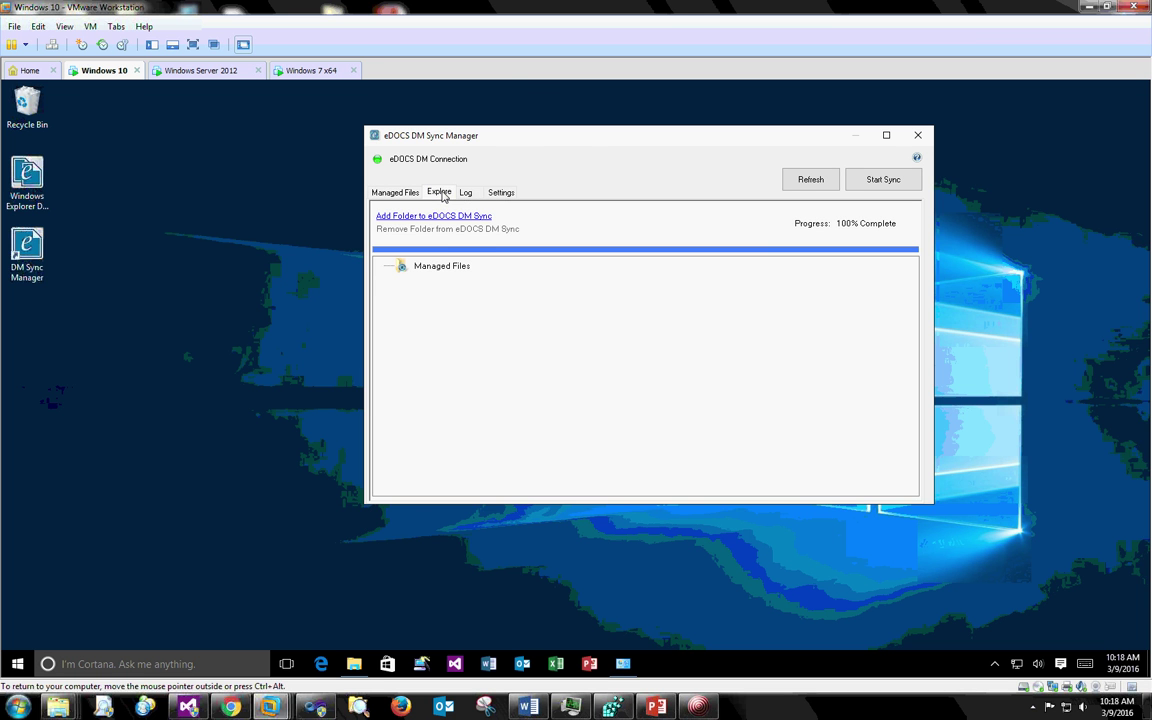
left_click_drag(496, 144, 588, 146)
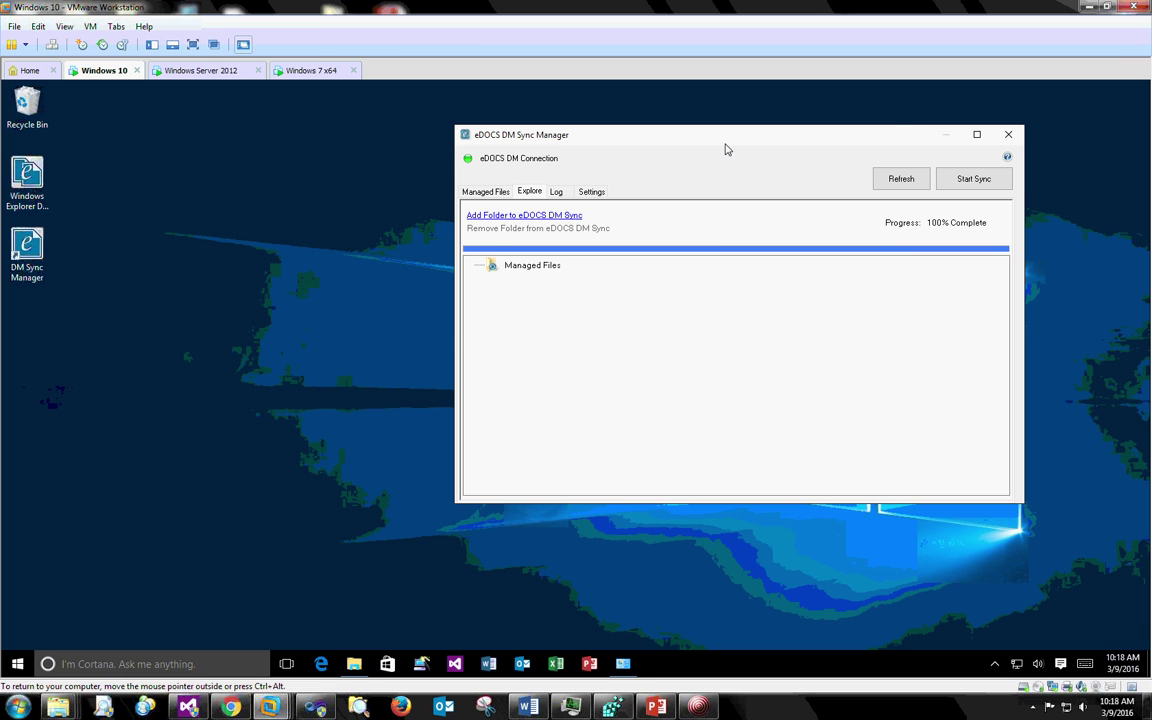
left_click_drag(725, 135, 417, 135)
- Open the desktop Sync to DM folder, check the Thomas folder's eDOCS options, then close it
double_click(807, 176)
left_click_drag(527, 116, 818, 169)
right_click(752, 312)
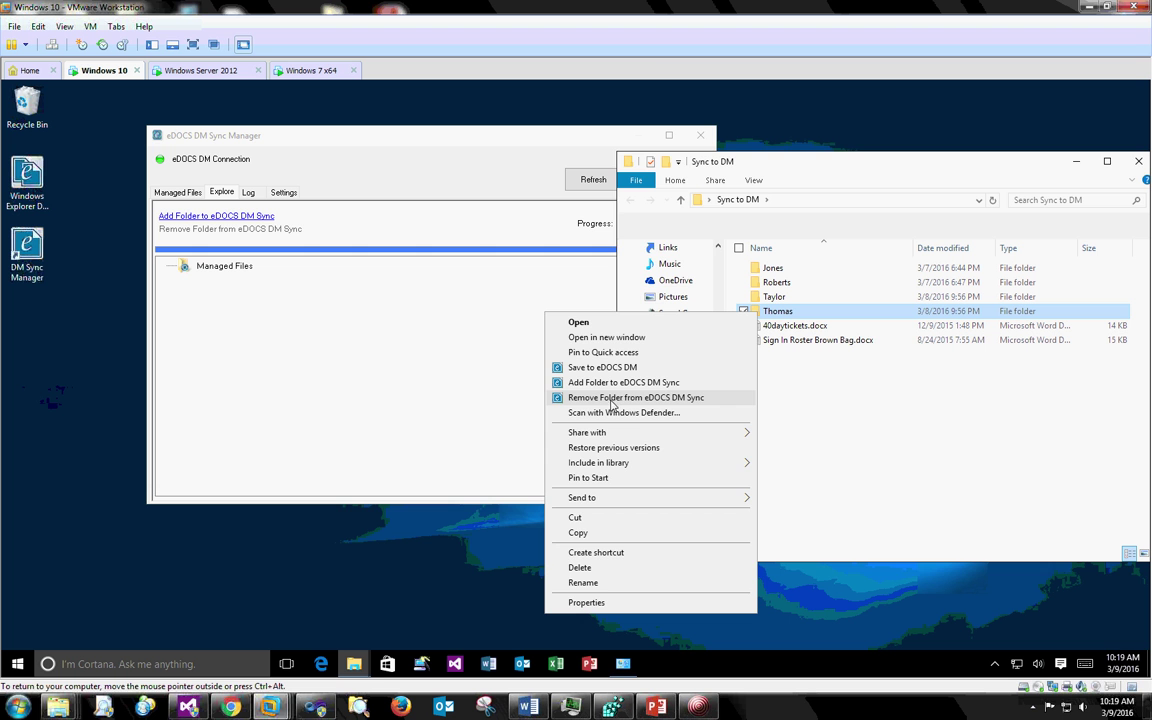
left_click(504, 139)
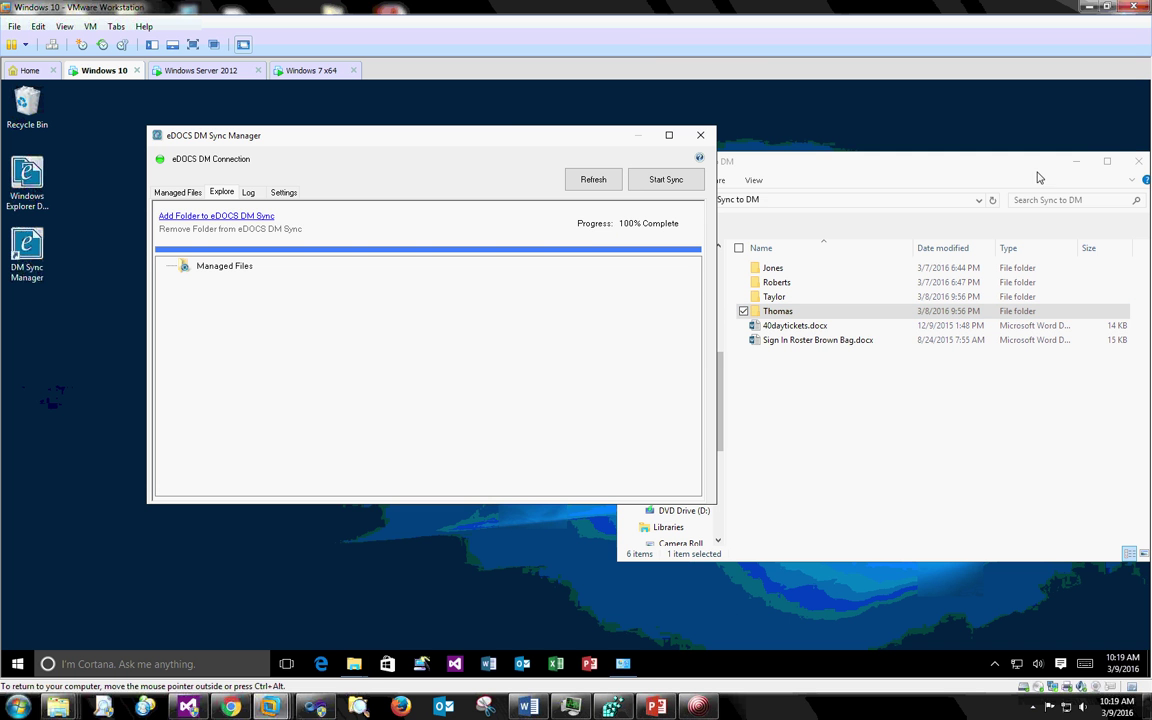
left_click(1139, 162)
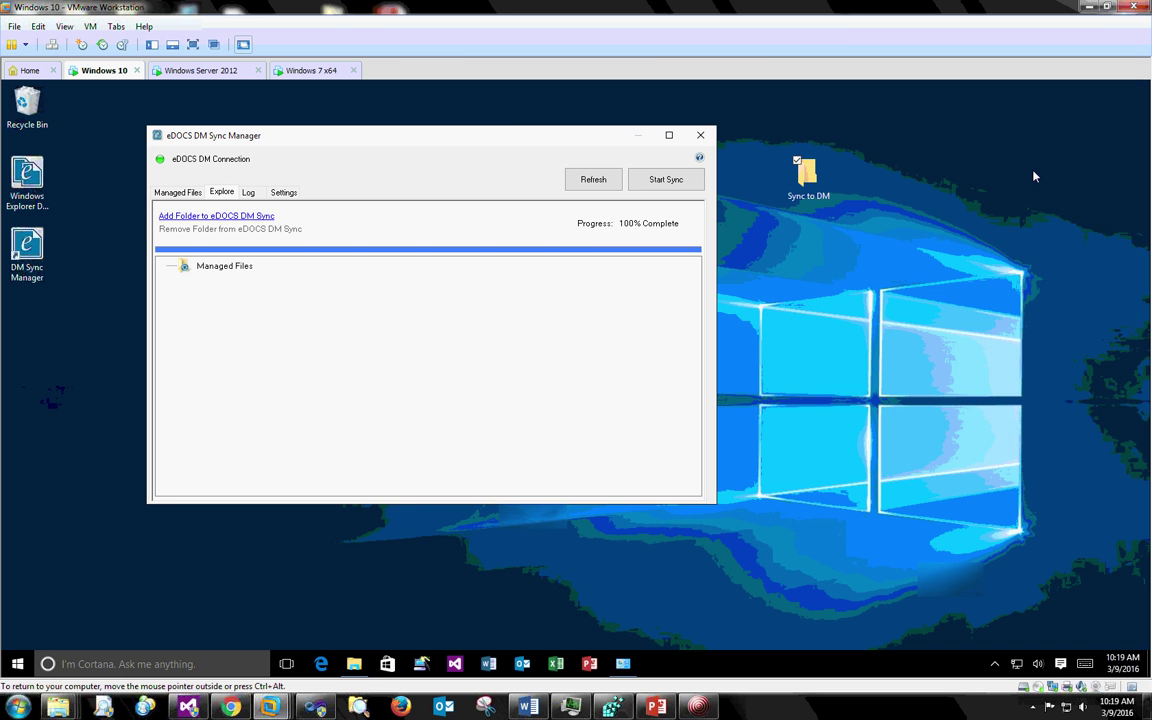
left_click_drag(477, 144, 697, 175)
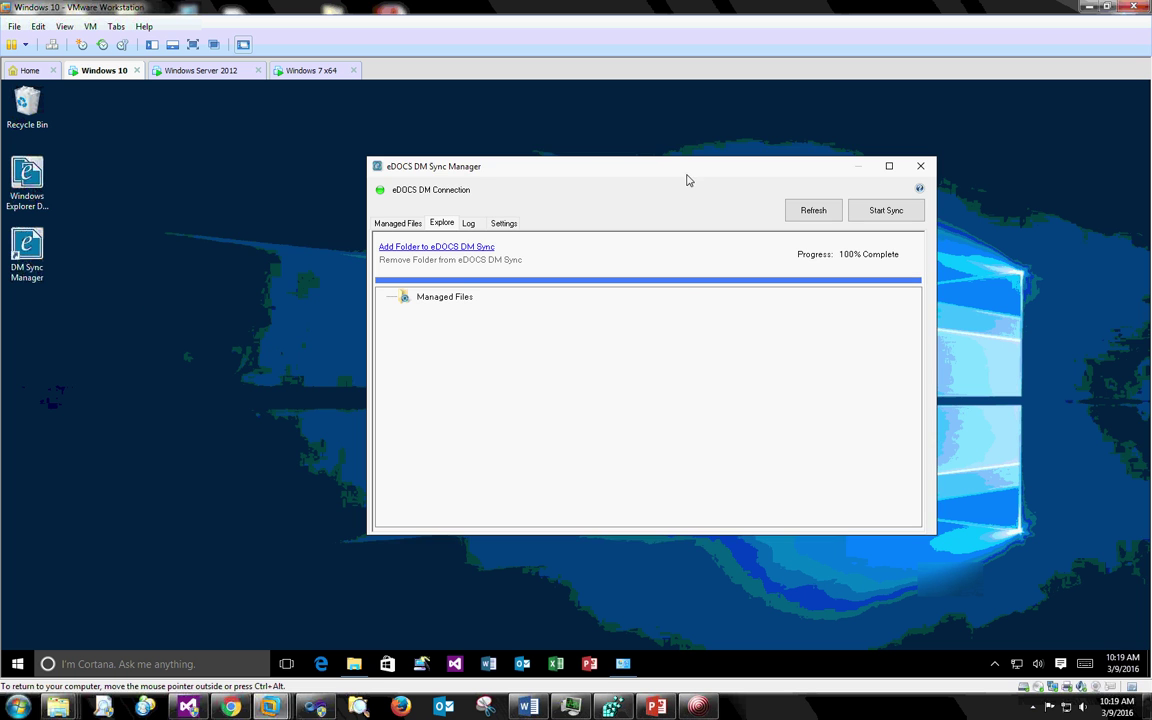
- Add the Jones folder from Sync to DM to eDOCS DM Sync
left_click(461, 249)
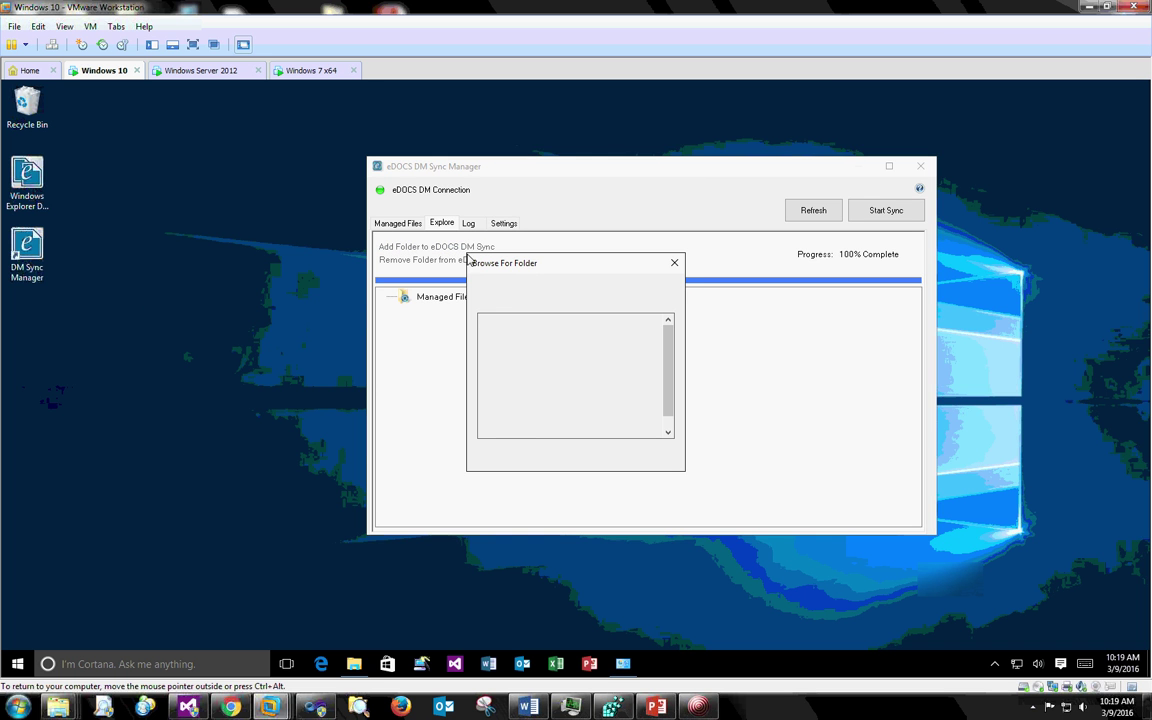
scroll(538, 410, "down", 1)
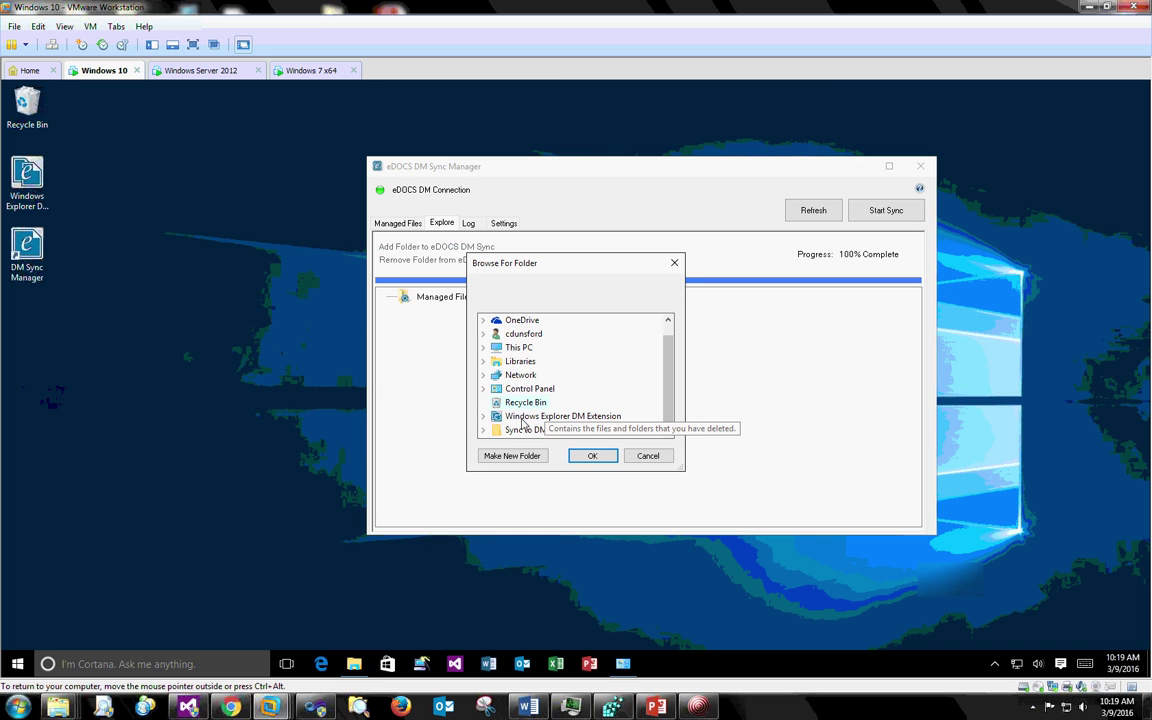
left_click(483, 429)
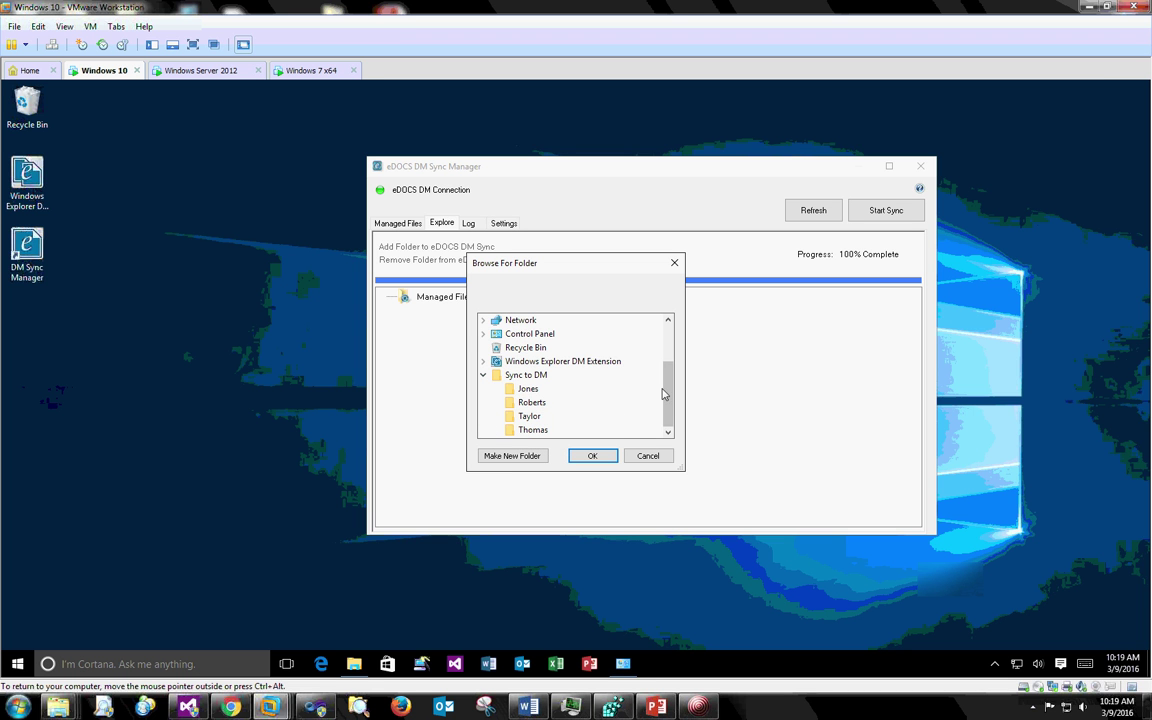
left_click(513, 392)
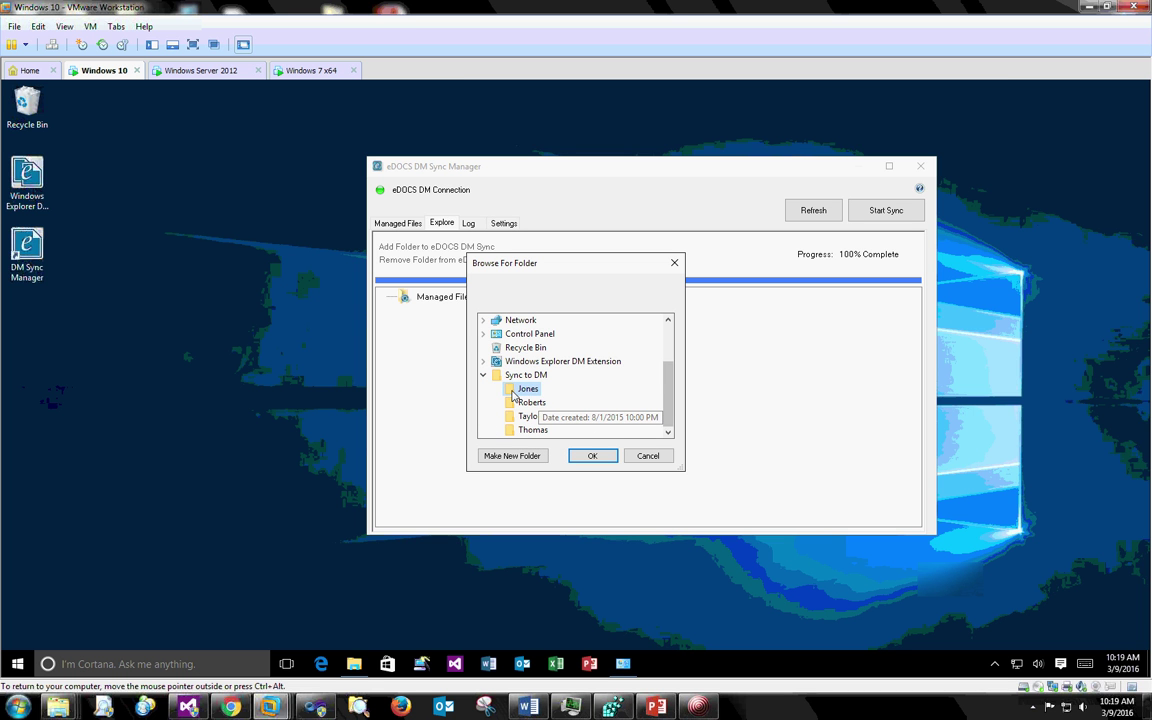
left_click(590, 458)
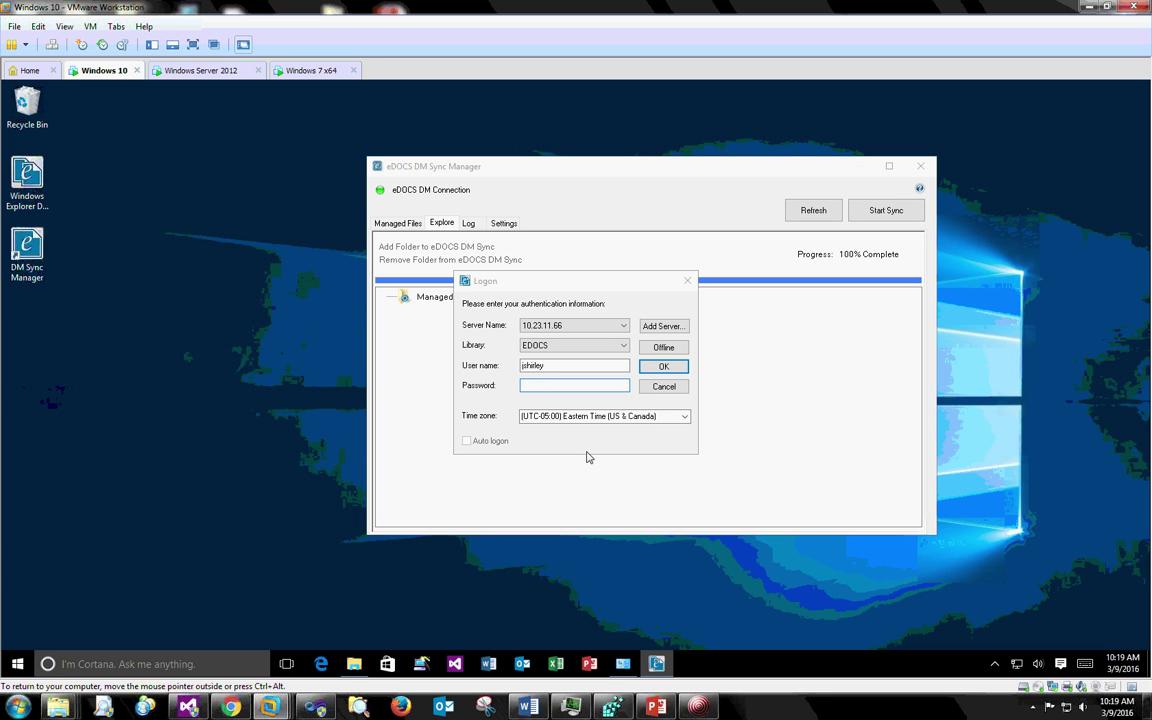
- Enter the account password to log on to the EDOCS library
type("p")
key("Return")
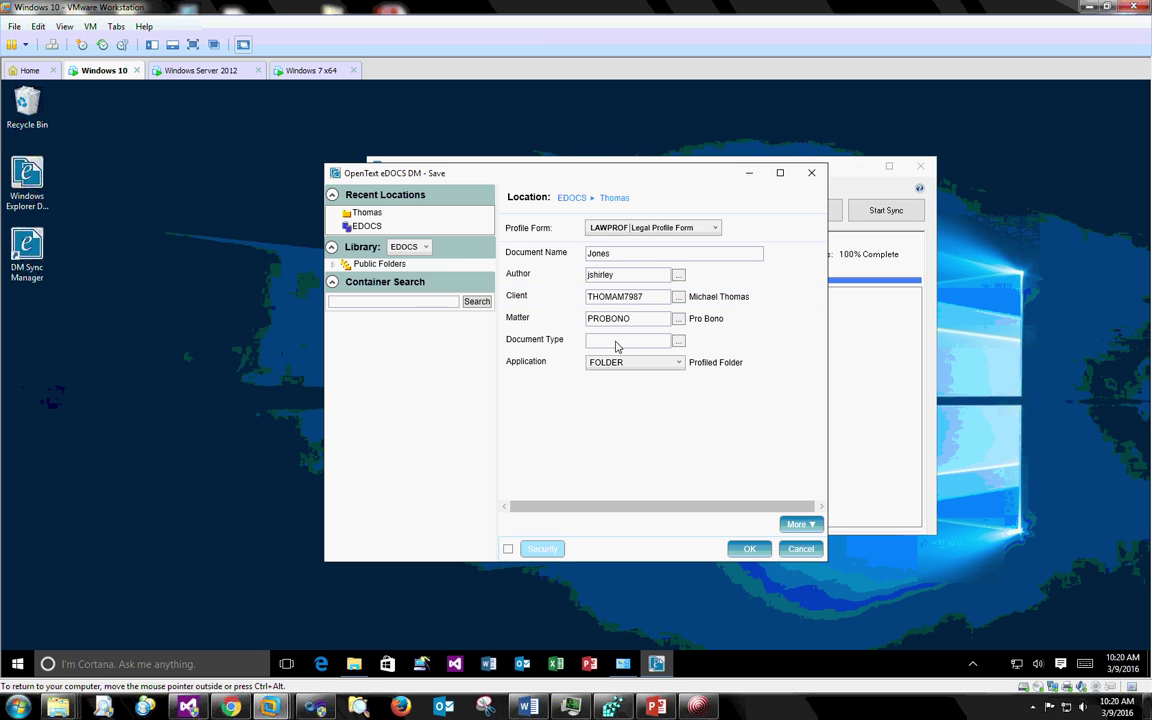
- Set the Jones profile to its matching Jones client, matter DIVORCE and document type DEFAULT
left_click(677, 298)
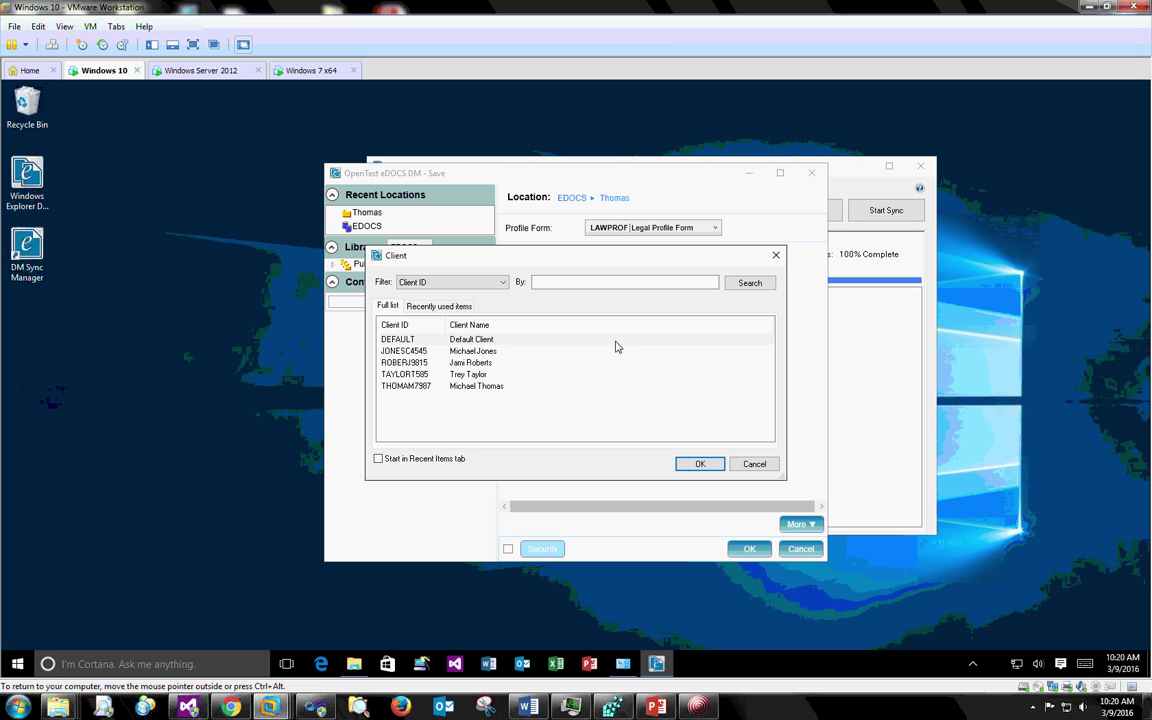
left_click(409, 352)
left_click(699, 464)
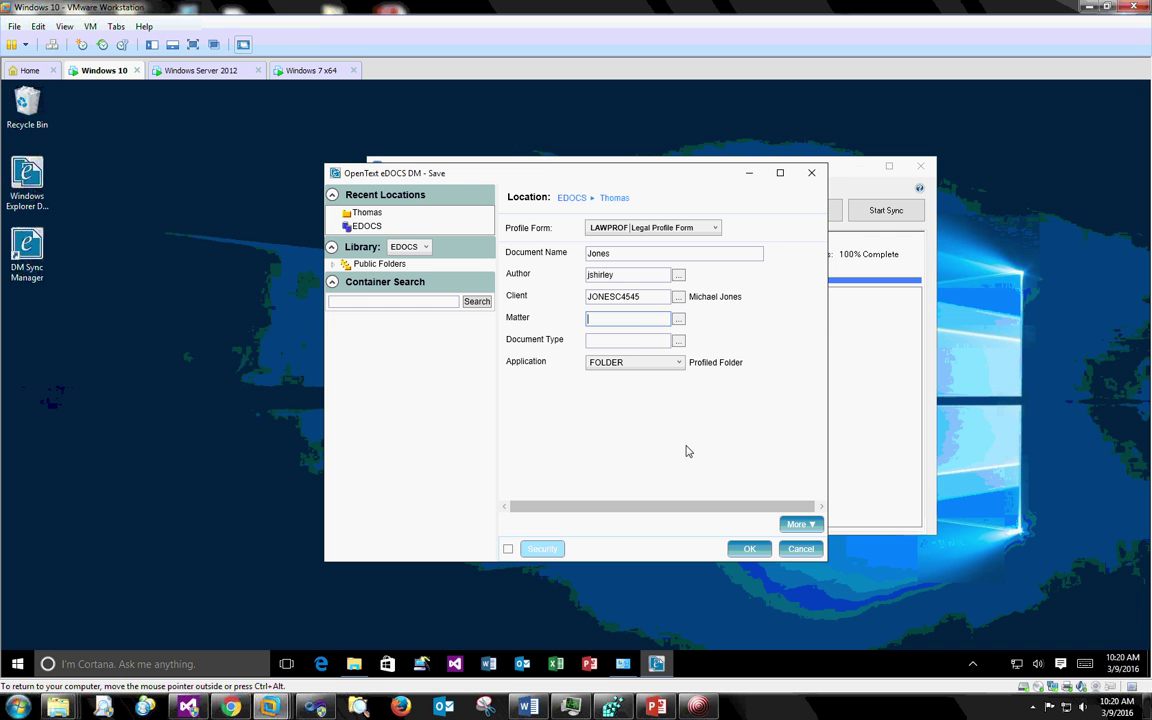
left_click(679, 318)
left_click(490, 340)
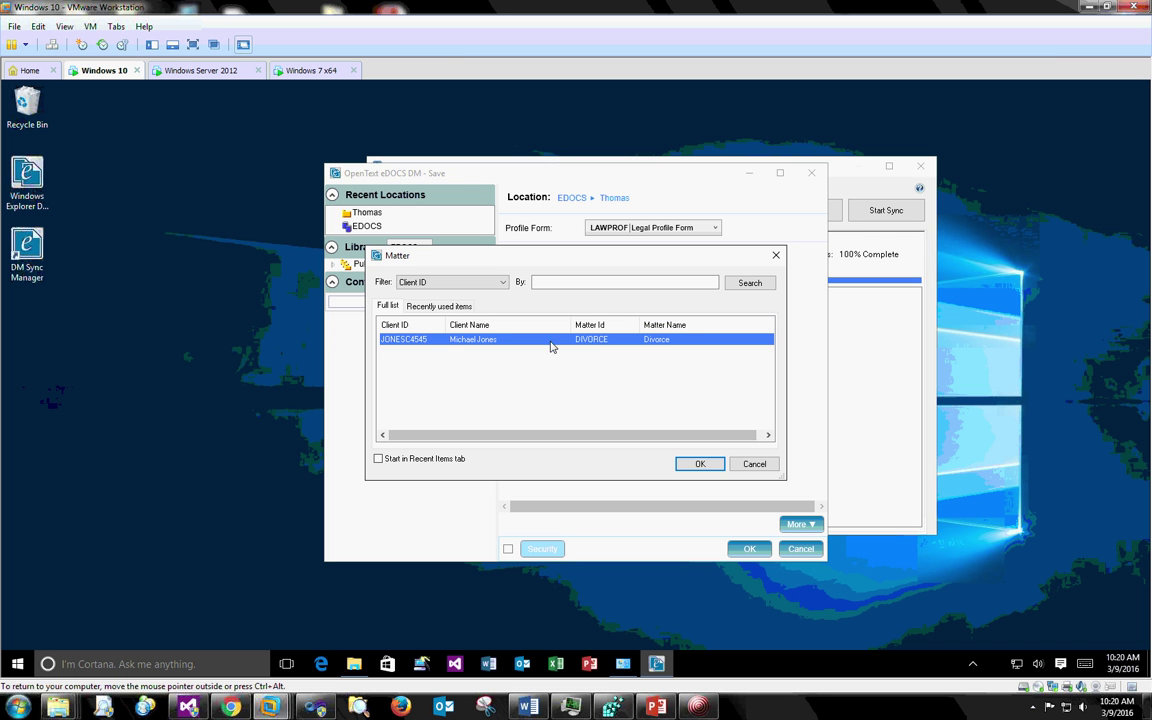
left_click(699, 464)
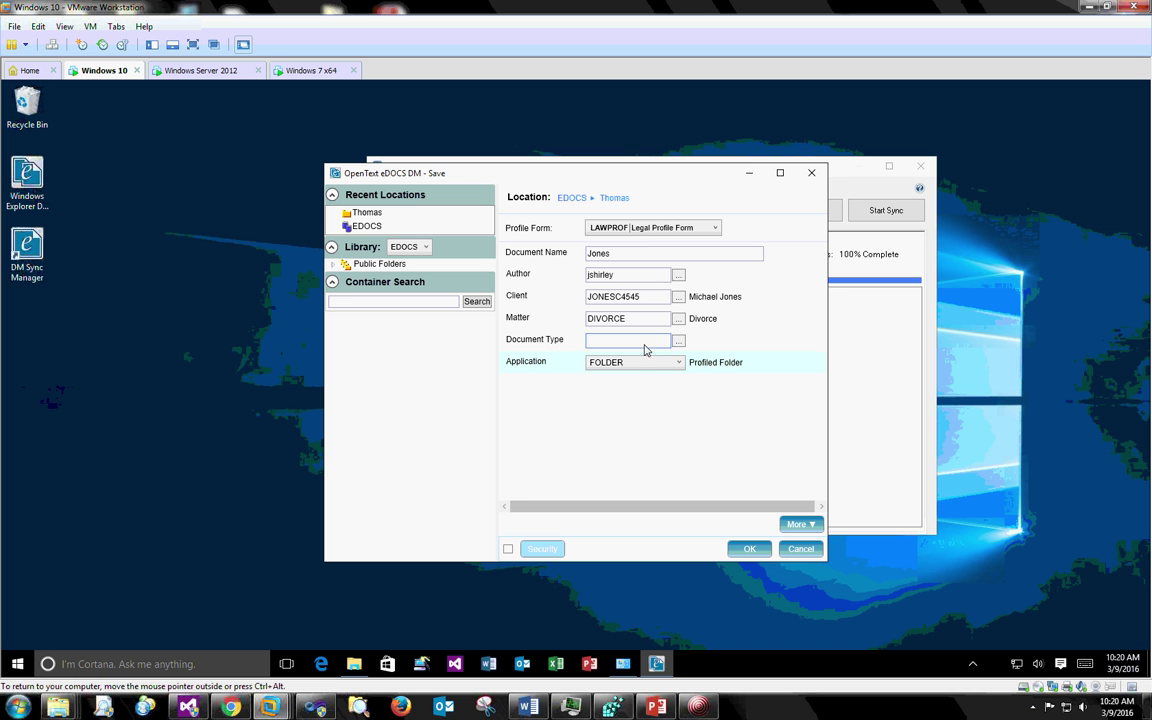
type("def")
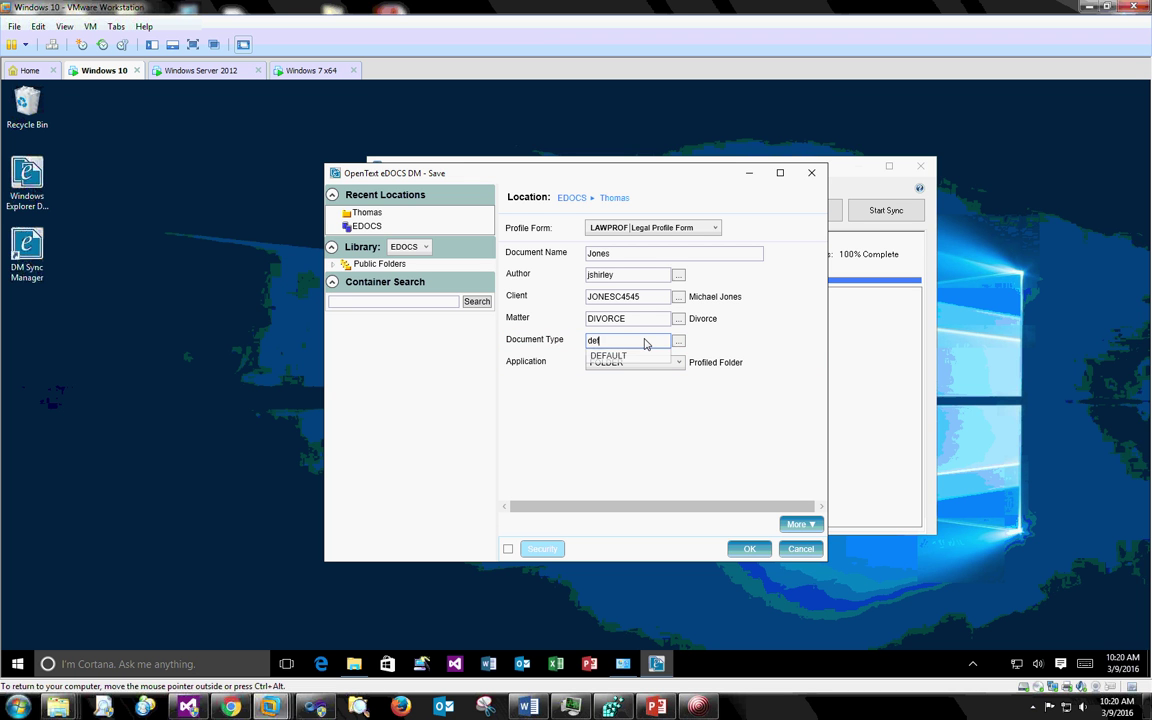
type("ault")
key("Tab")
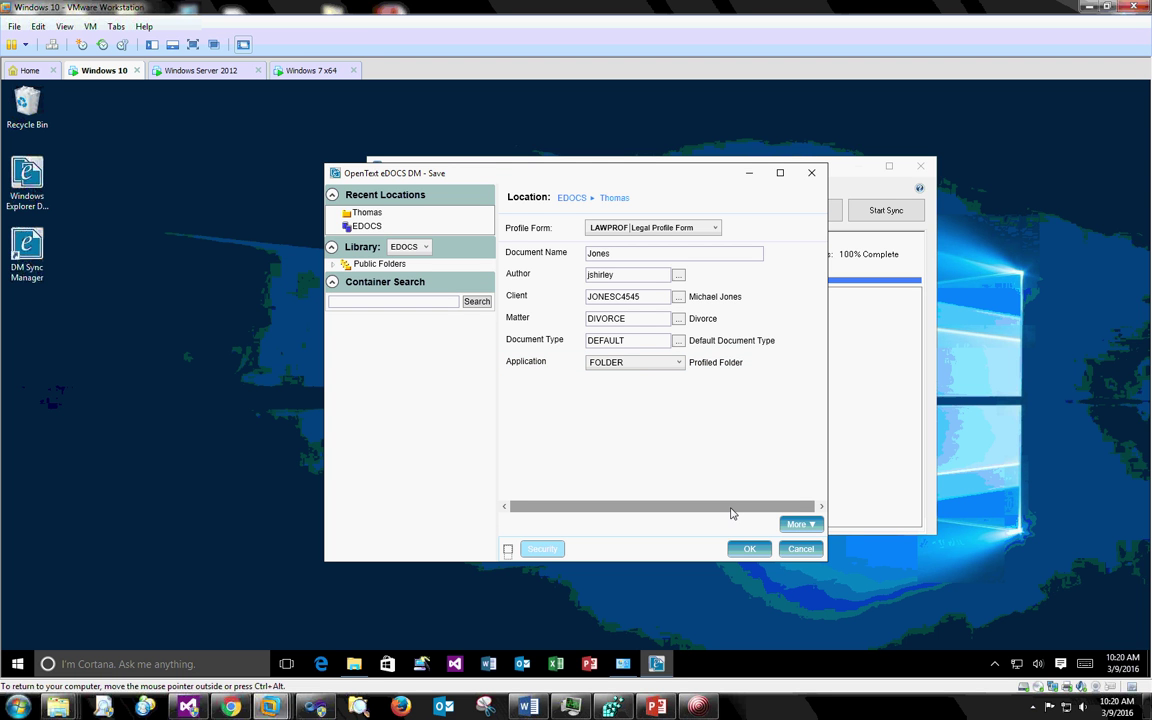
- Enable security on the Jones profile and add a DM Users member as a Read Only trustee
left_click(507, 550)
left_click(548, 549)
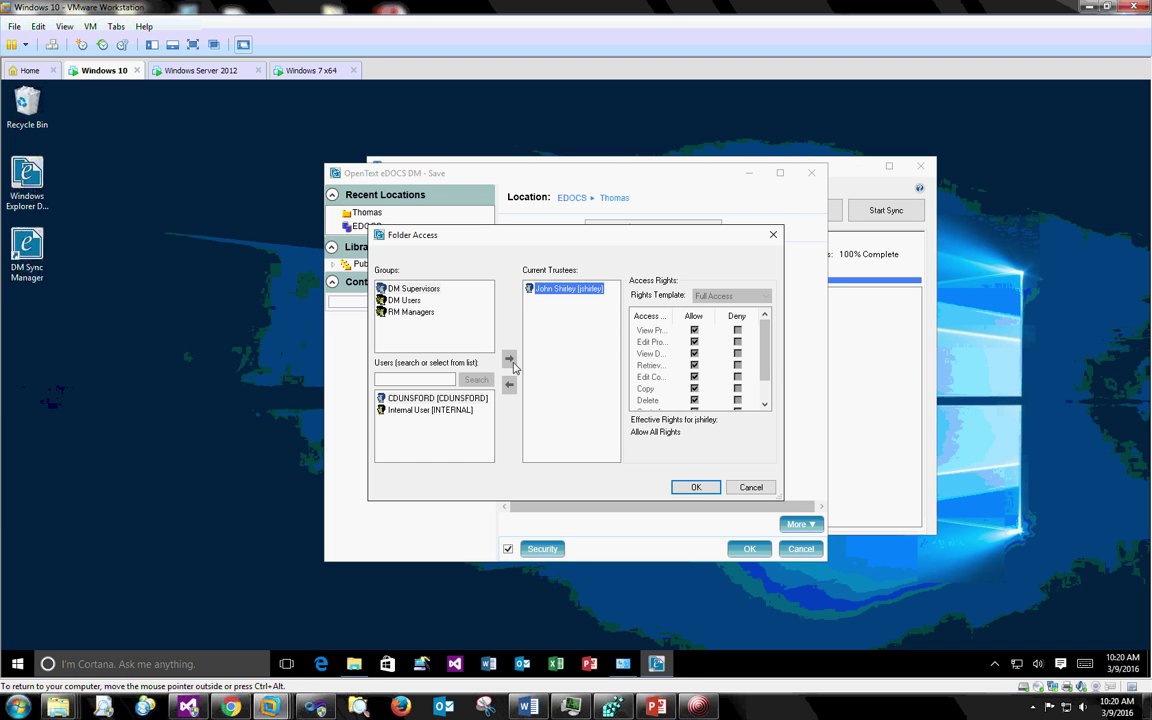
left_click(423, 400)
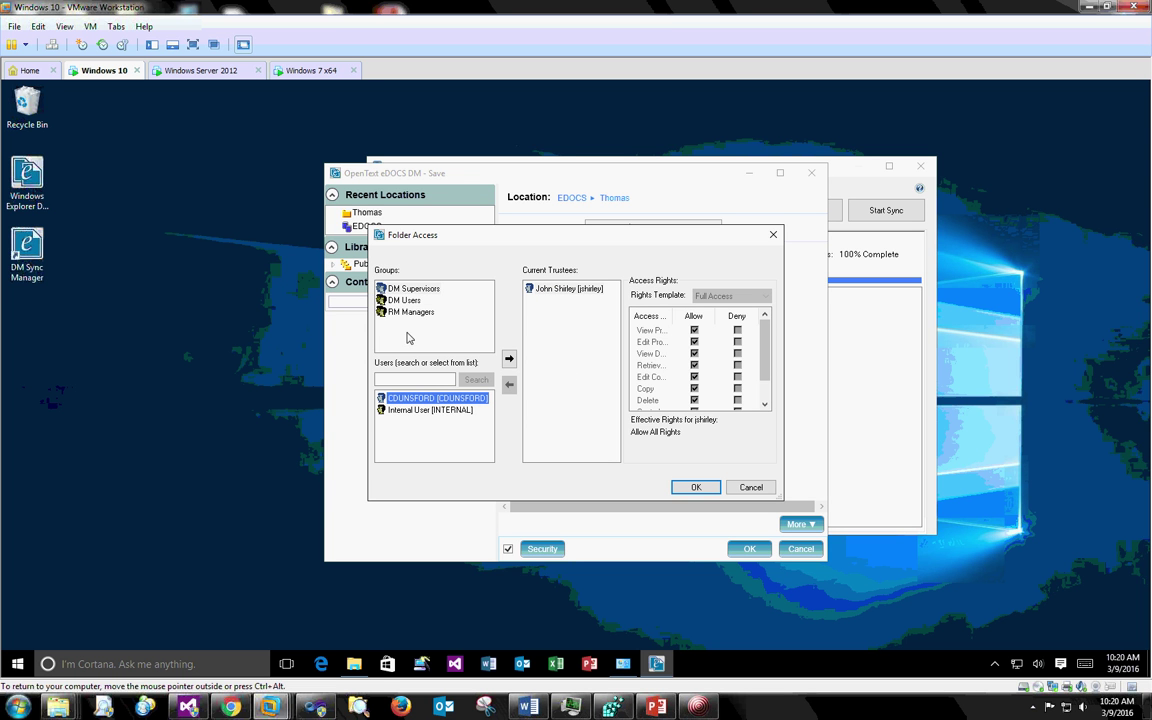
left_click(398, 300)
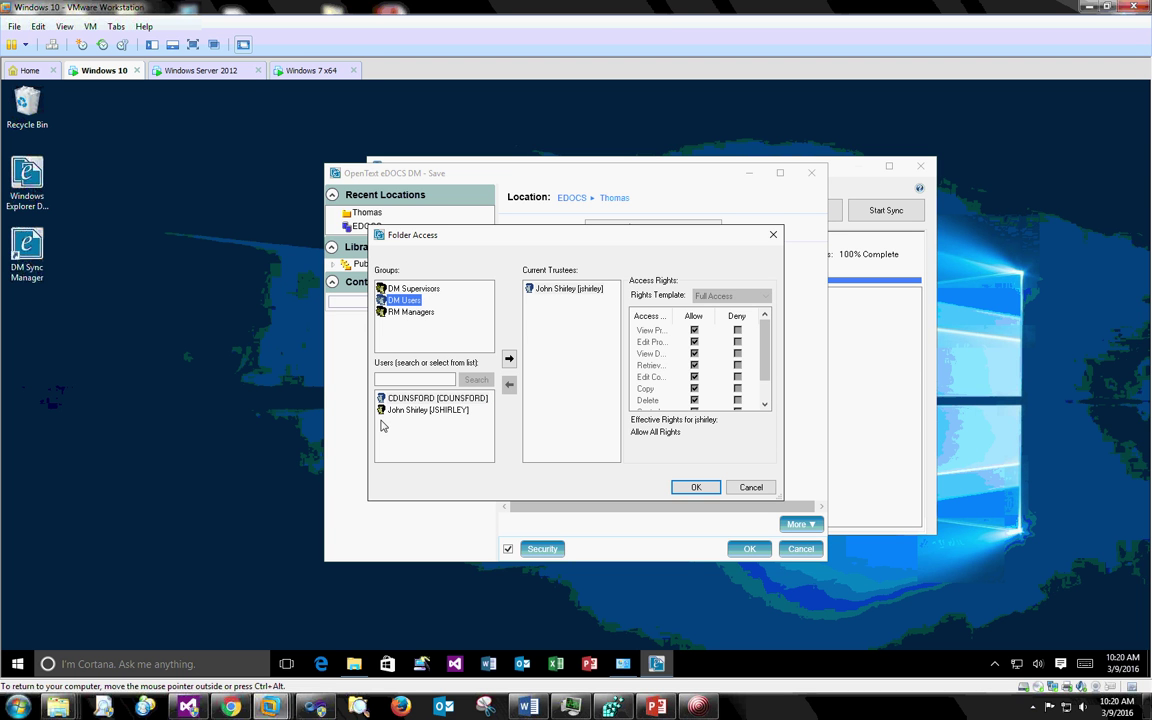
left_click(430, 398)
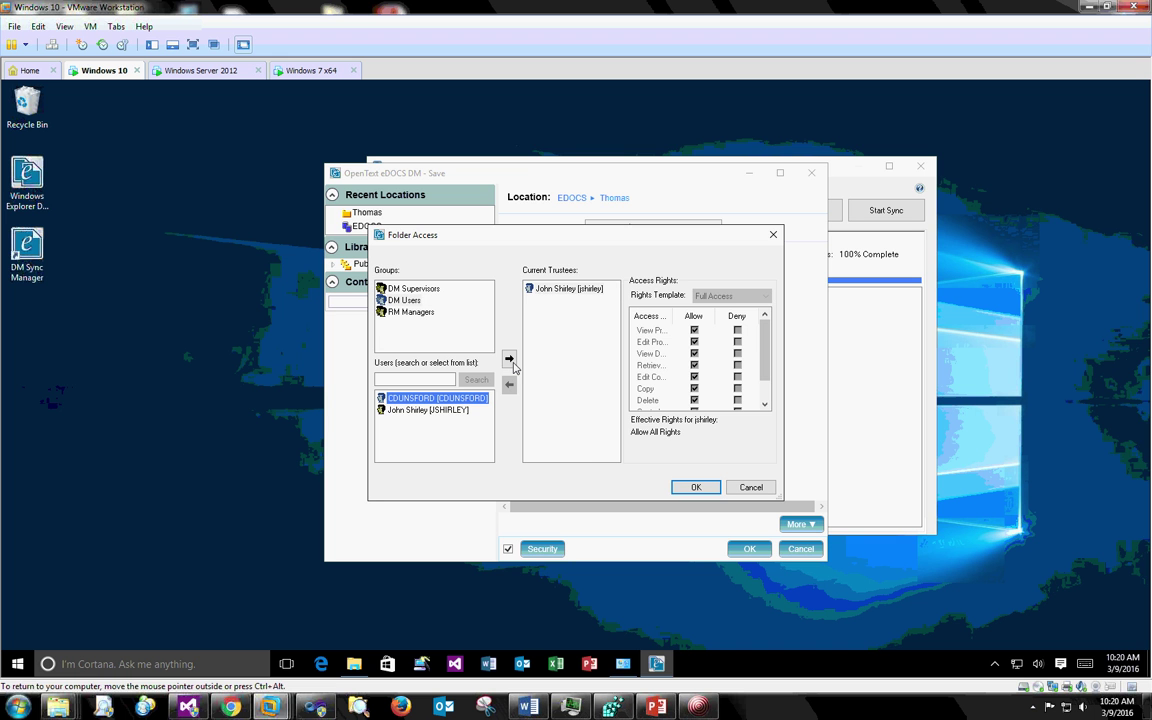
left_click(509, 358)
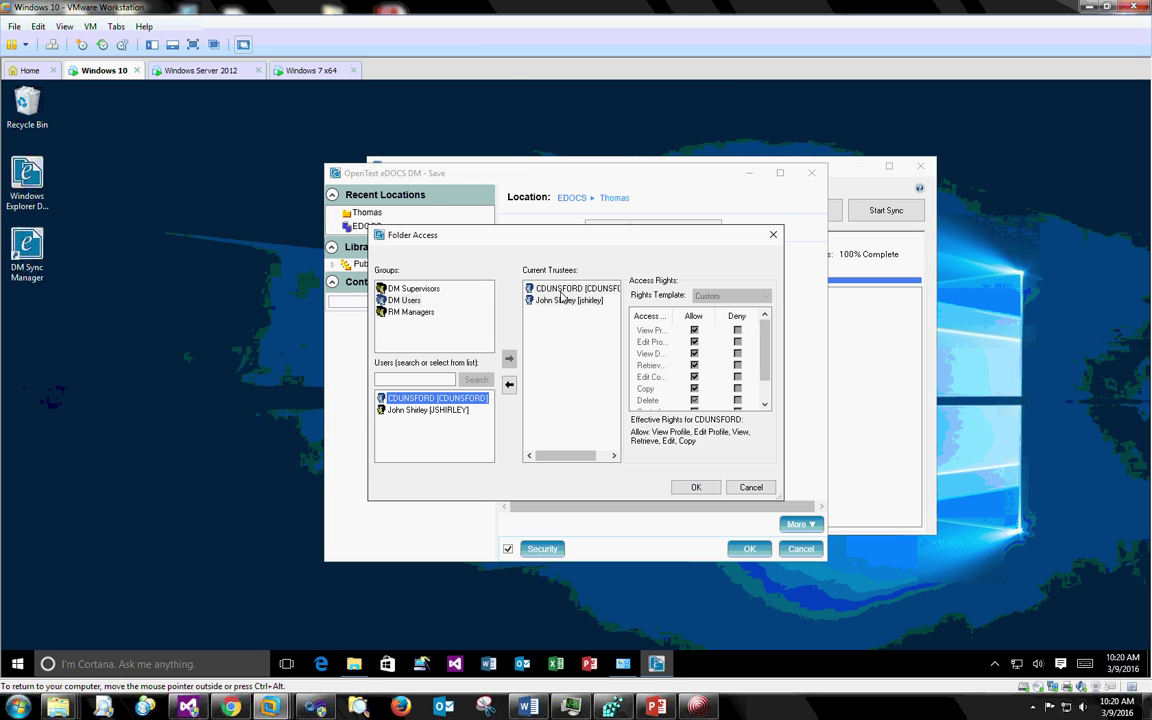
left_click(565, 288)
left_click(714, 291)
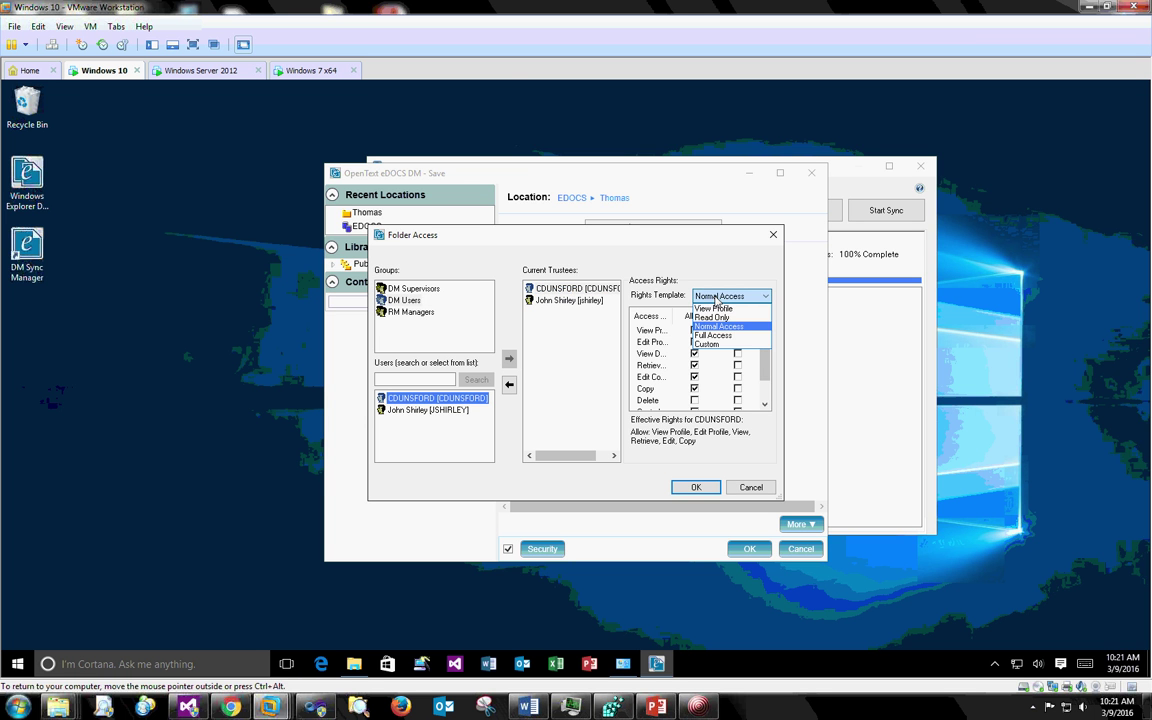
left_click(714, 317)
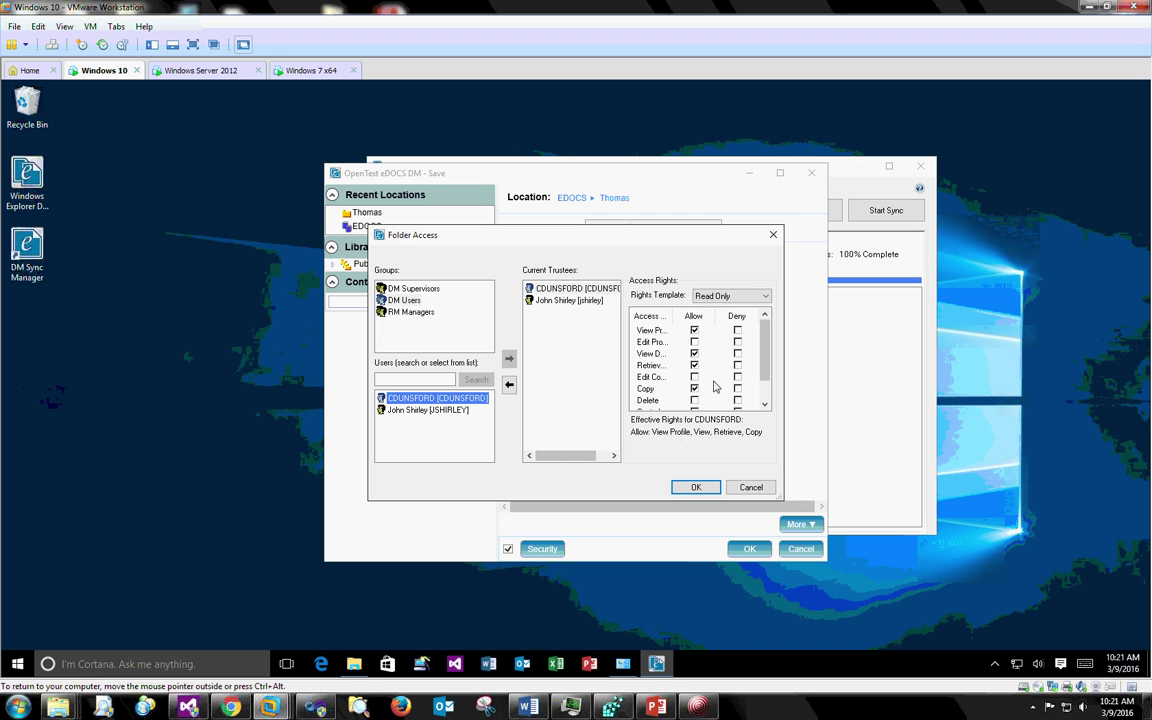
left_click(696, 487)
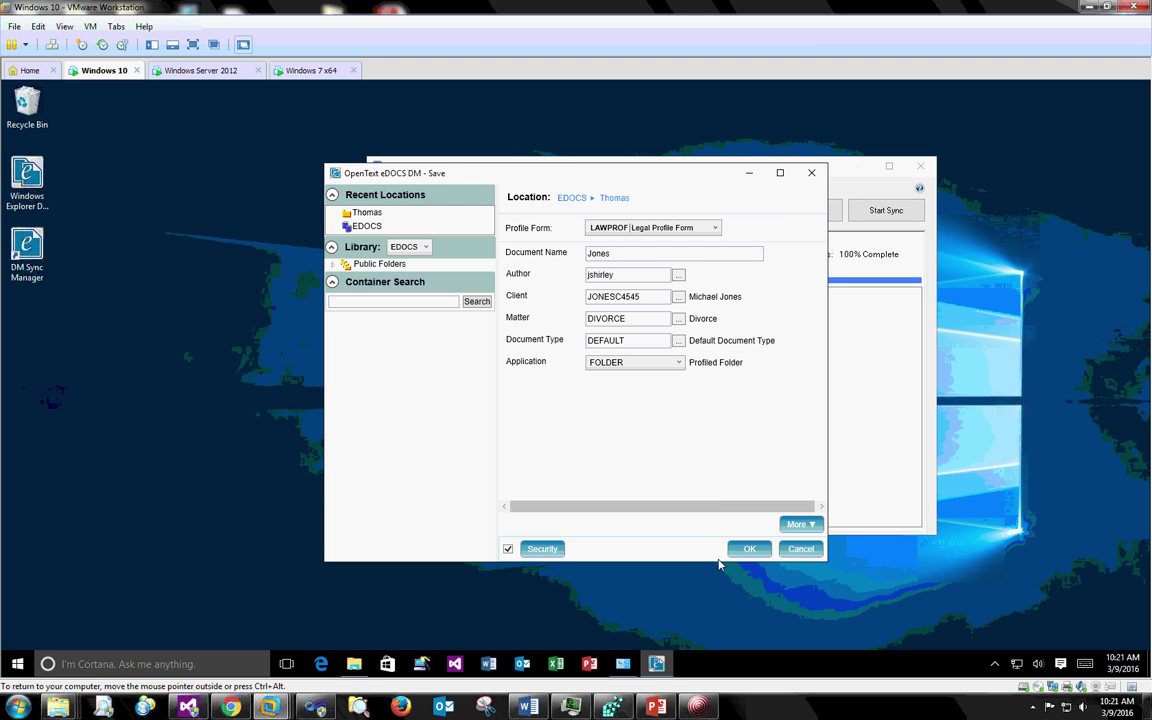
- Review the Jones profile's Description and extra fields, then save the Jones folder profile
left_click(799, 524)
left_click(682, 402)
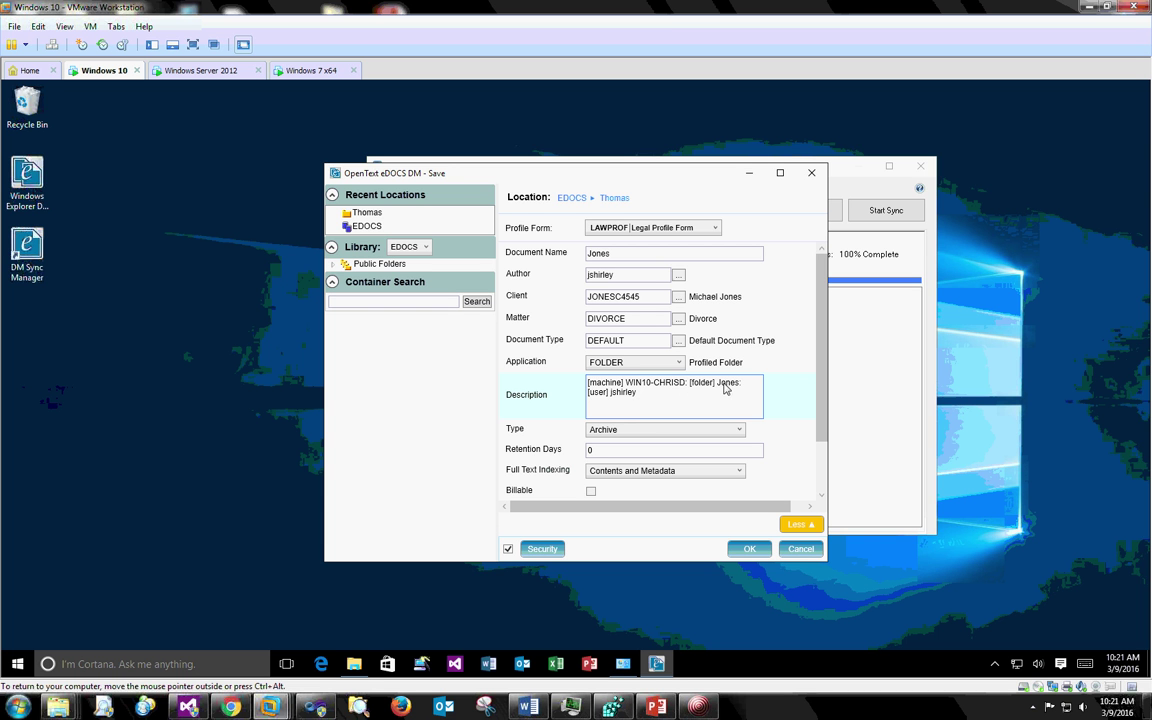
left_click_drag(637, 395, 612, 394)
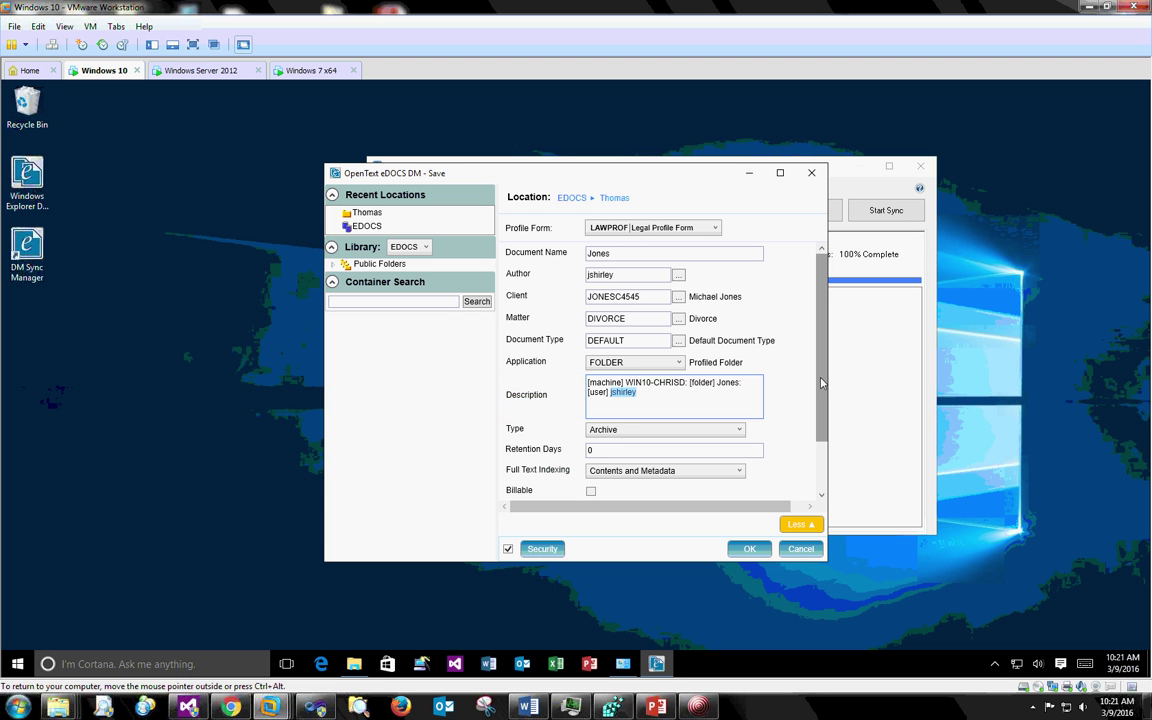
scroll(812, 427, "down", 2)
left_click(790, 525)
left_click(740, 548)
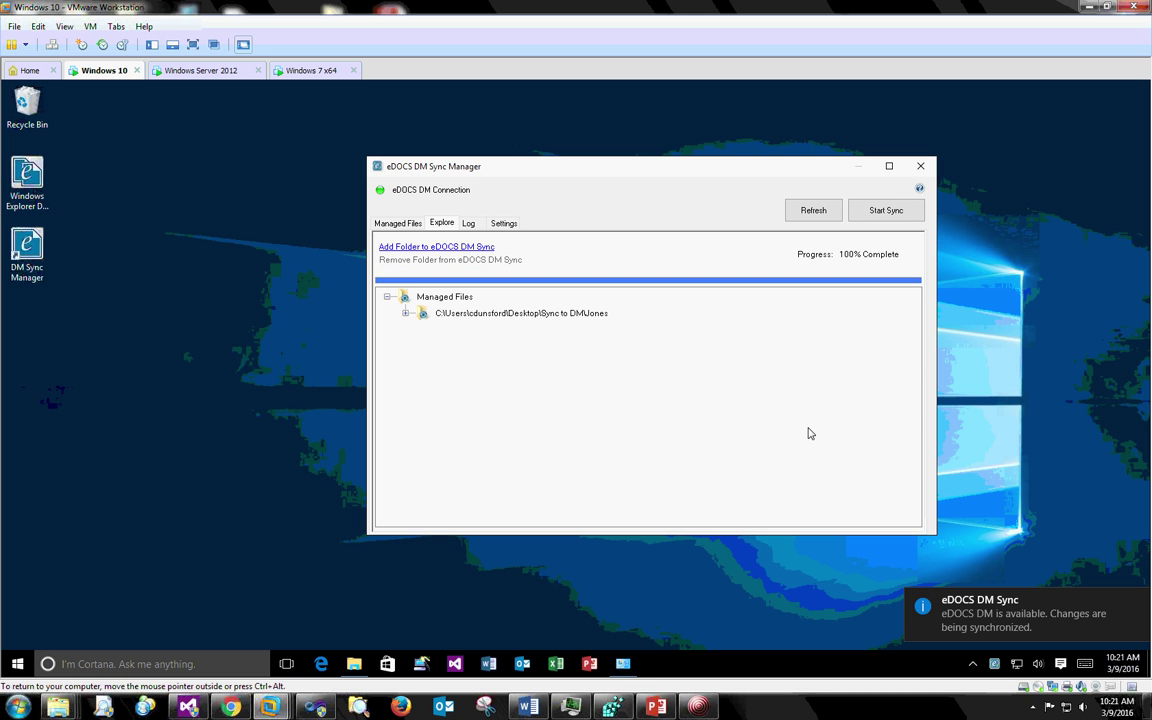
- Expand the Jones node, then choose the desktop Thomas folder to add to eDOCS DM Sync
double_click(436, 315)
mouse_move(489, 341)
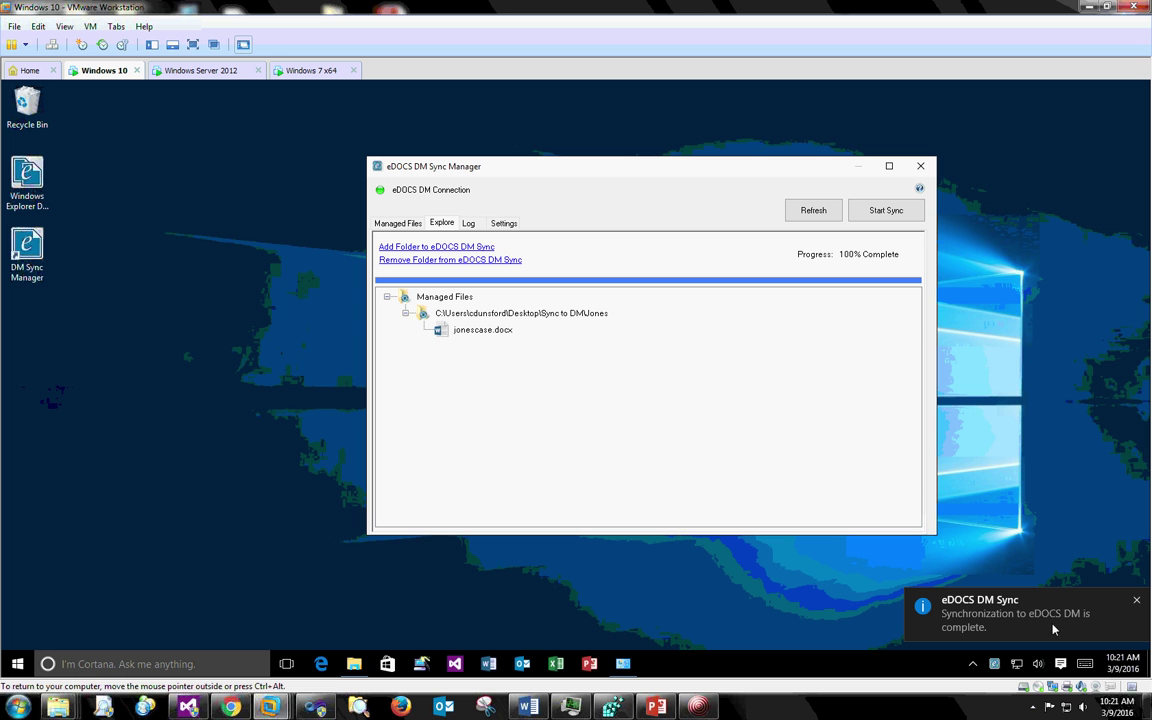
left_click(449, 249)
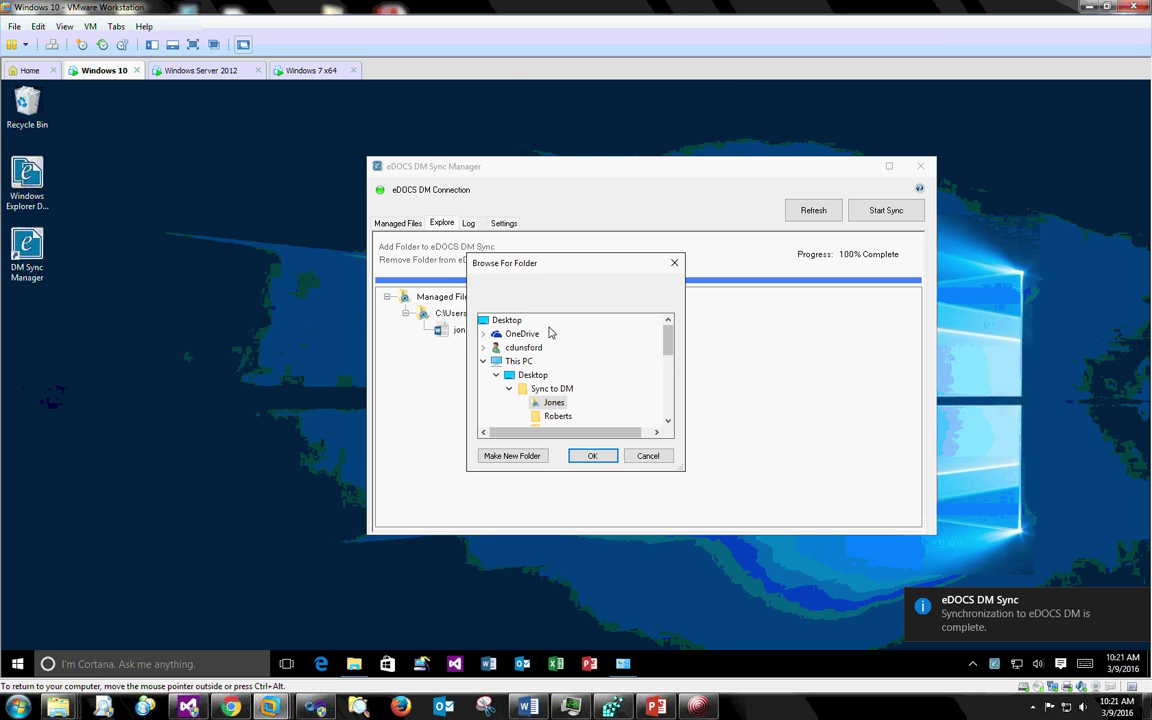
left_click_drag(669, 348, 668, 372)
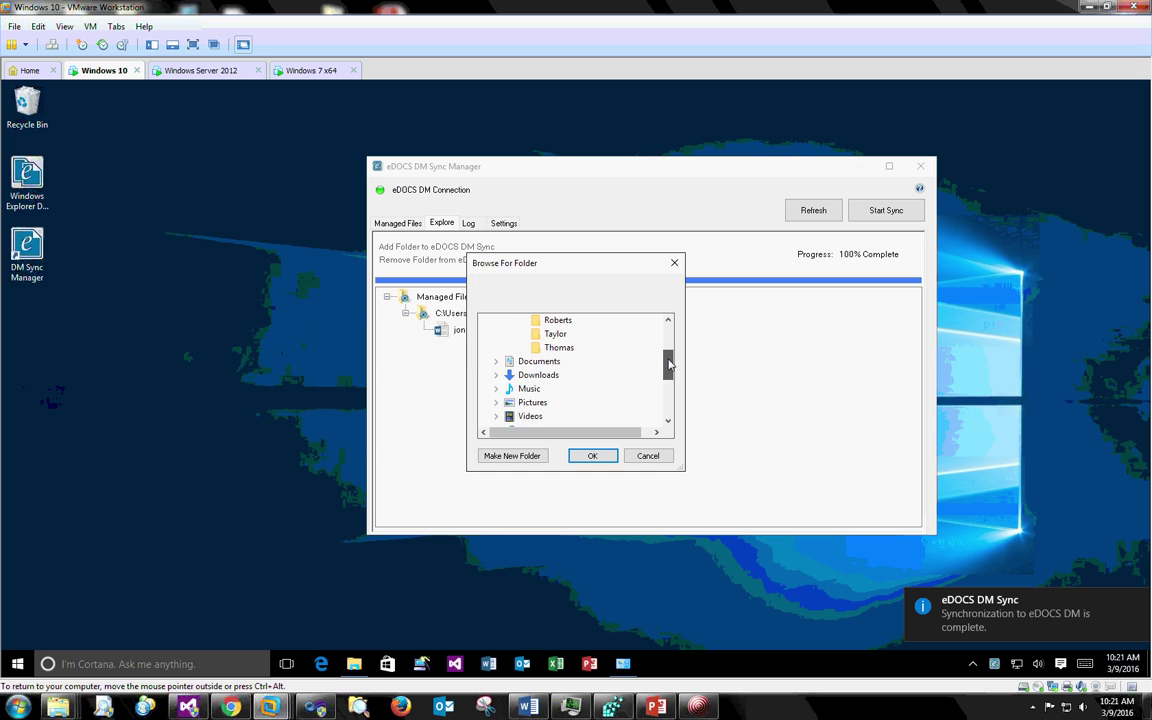
left_click(559, 347)
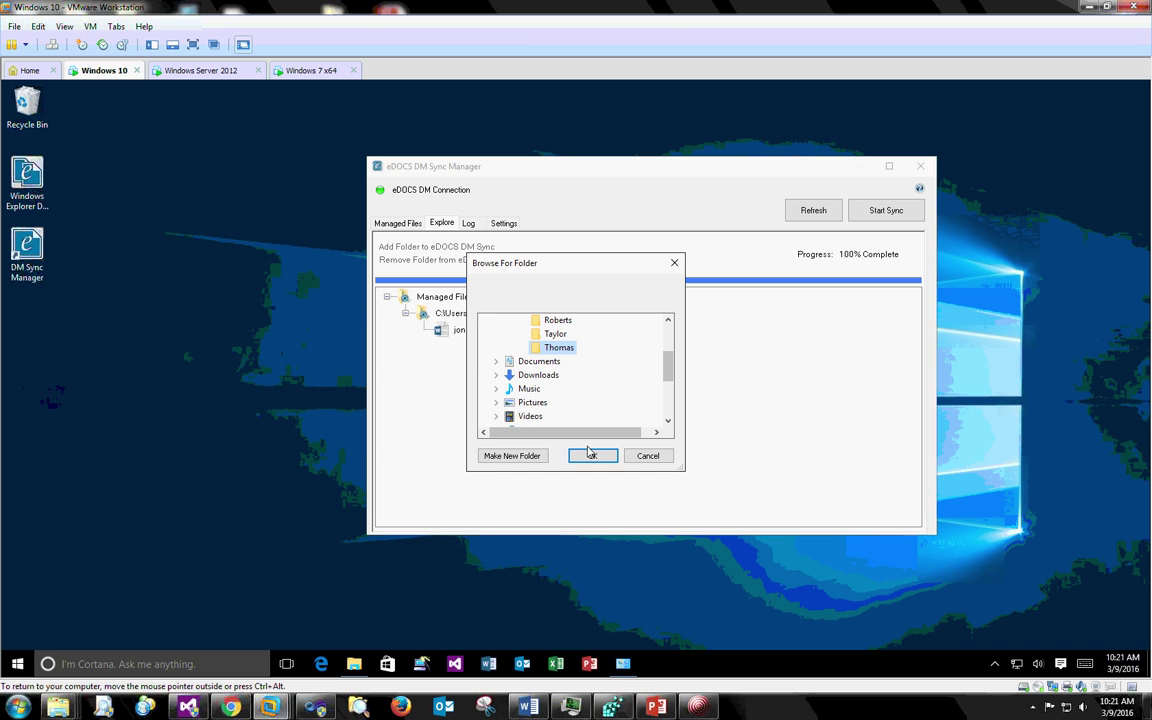
left_click(588, 455)
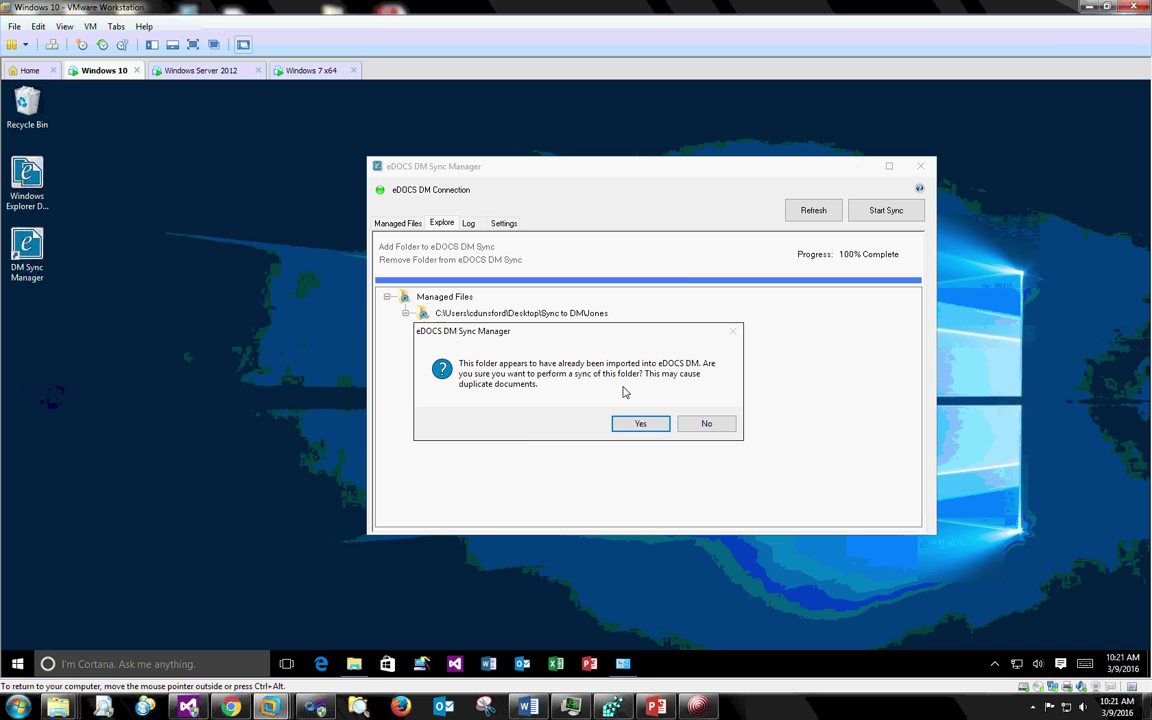
left_click_drag(503, 332, 555, 307)
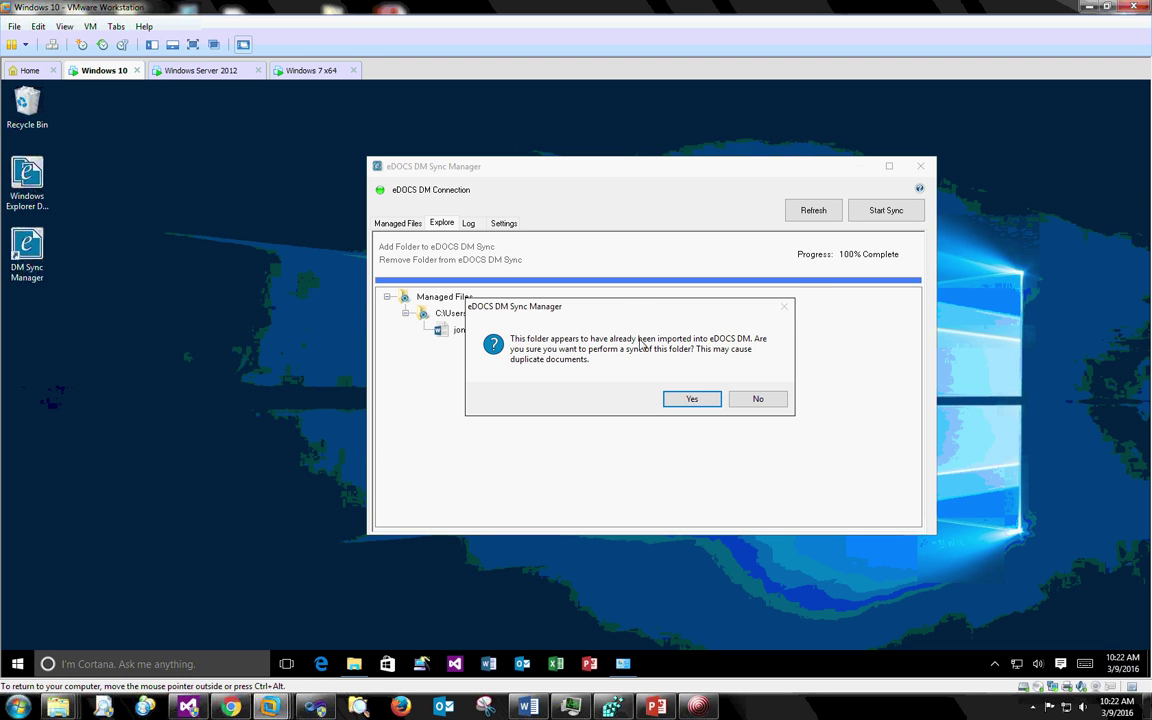
- Confirm syncing Thomas, log on, and save its profile with Document Type DEFAULT
left_click(691, 389)
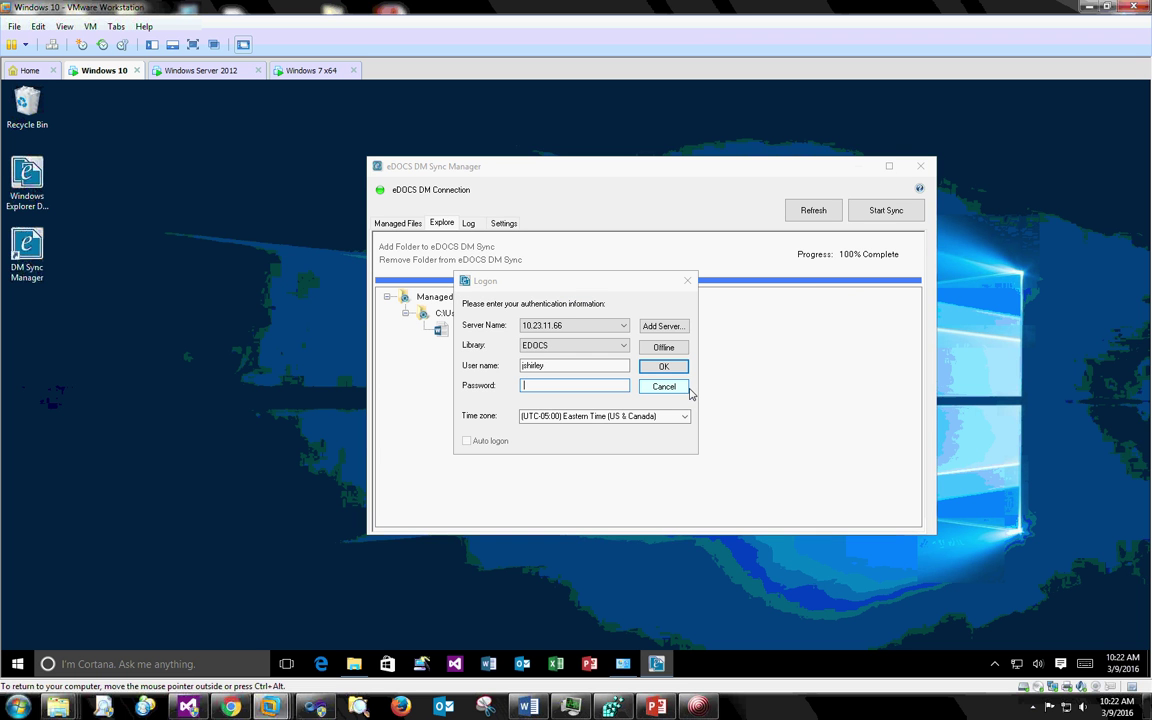
key("Return")
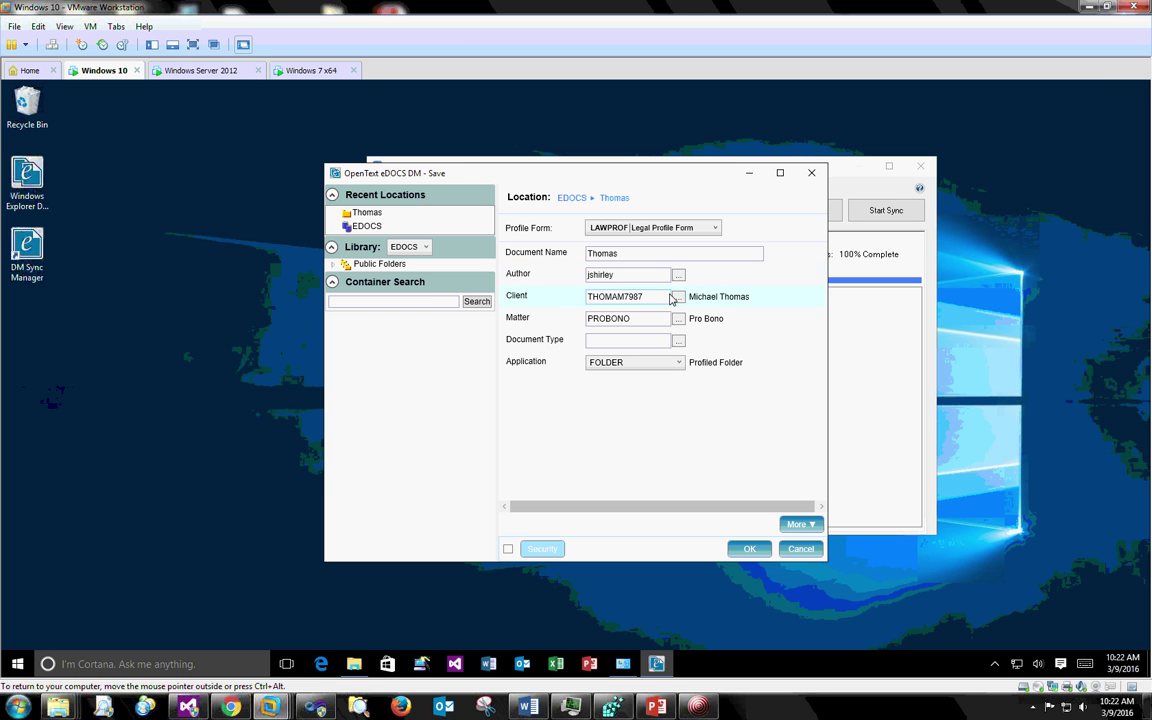
left_click(660, 340)
type("default")
key("Tab")
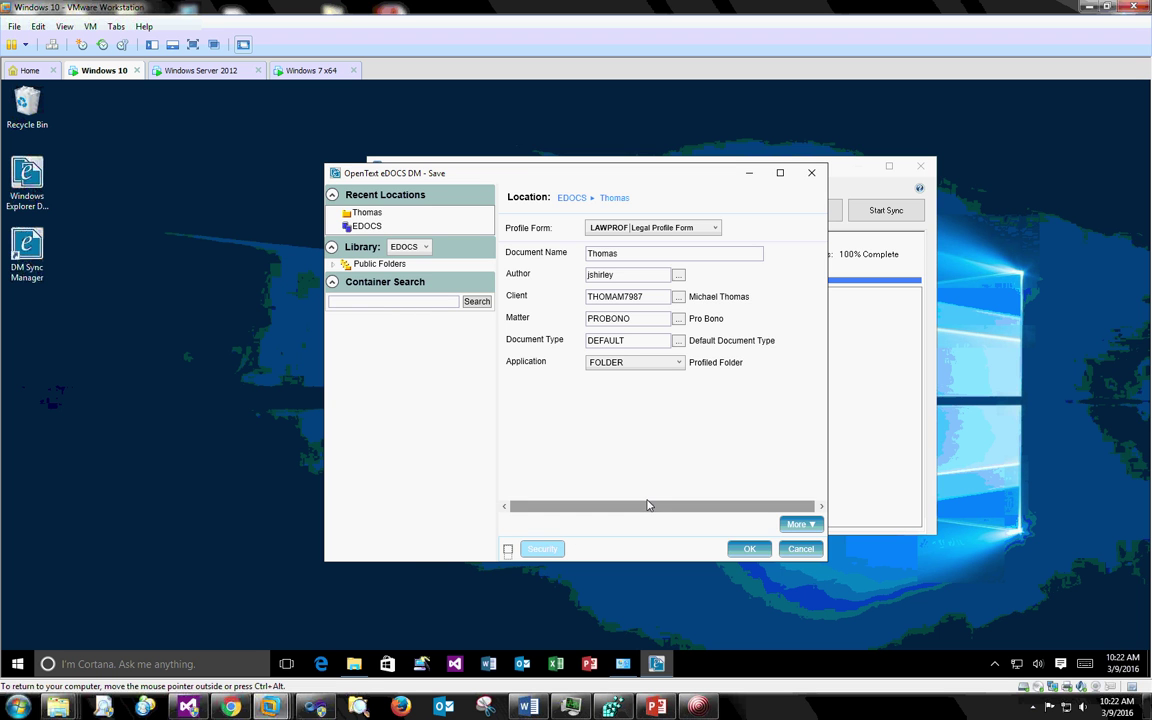
left_click(748, 550)
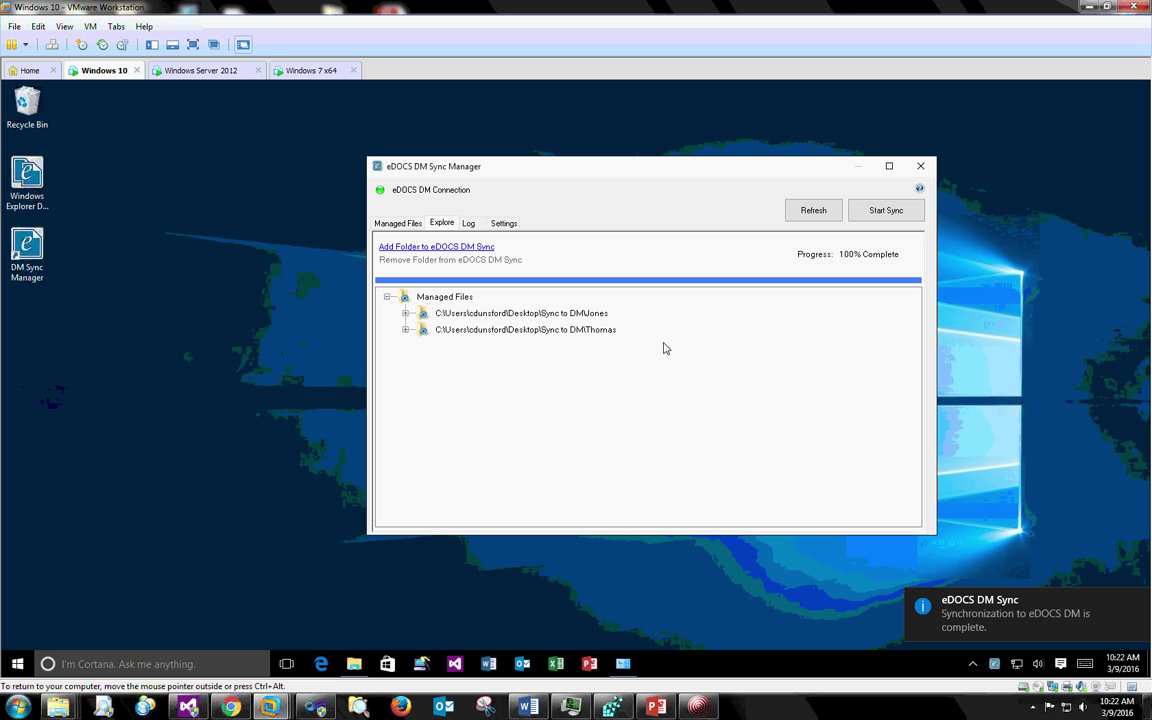
- Expand Thomas, then show Managed Files for the Jones location, where jonescase (1289) is SYNCED
left_click(405, 329)
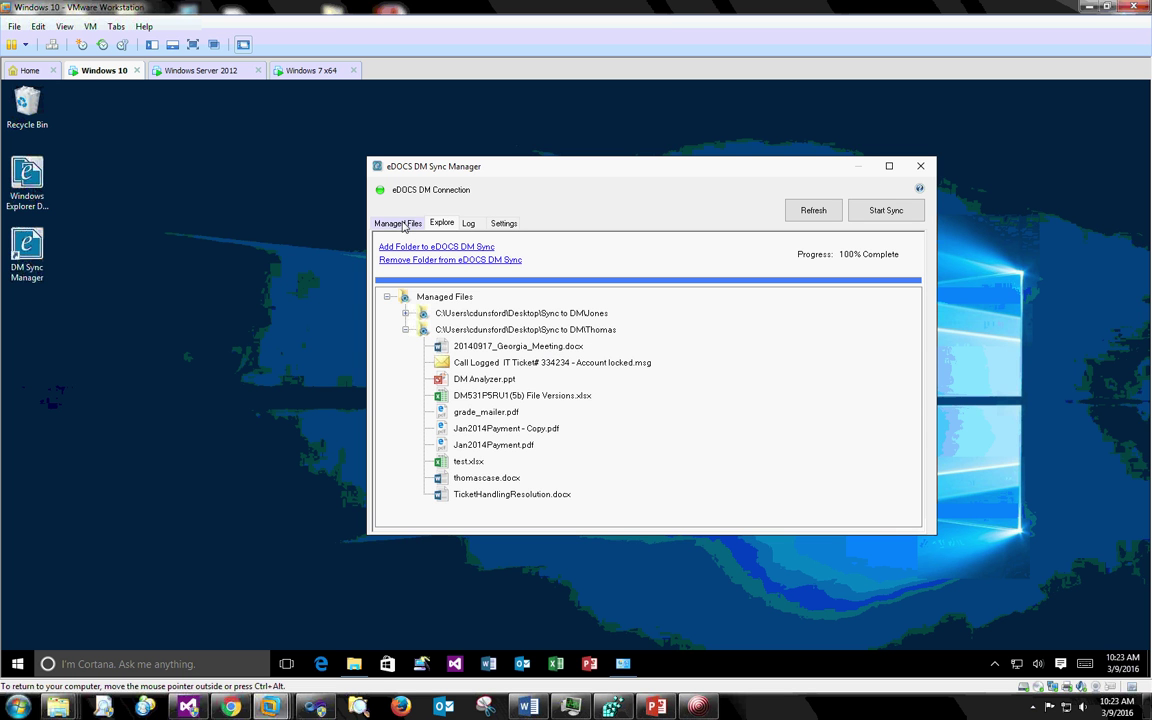
left_click(402, 224)
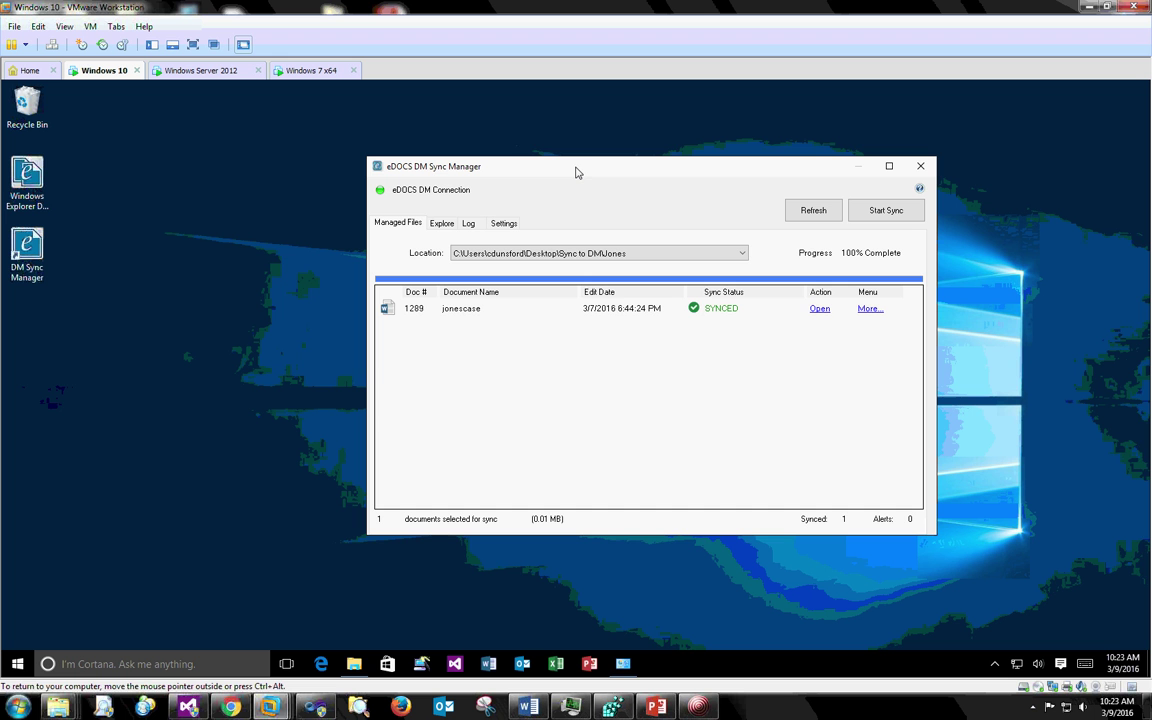
left_click(567, 256)
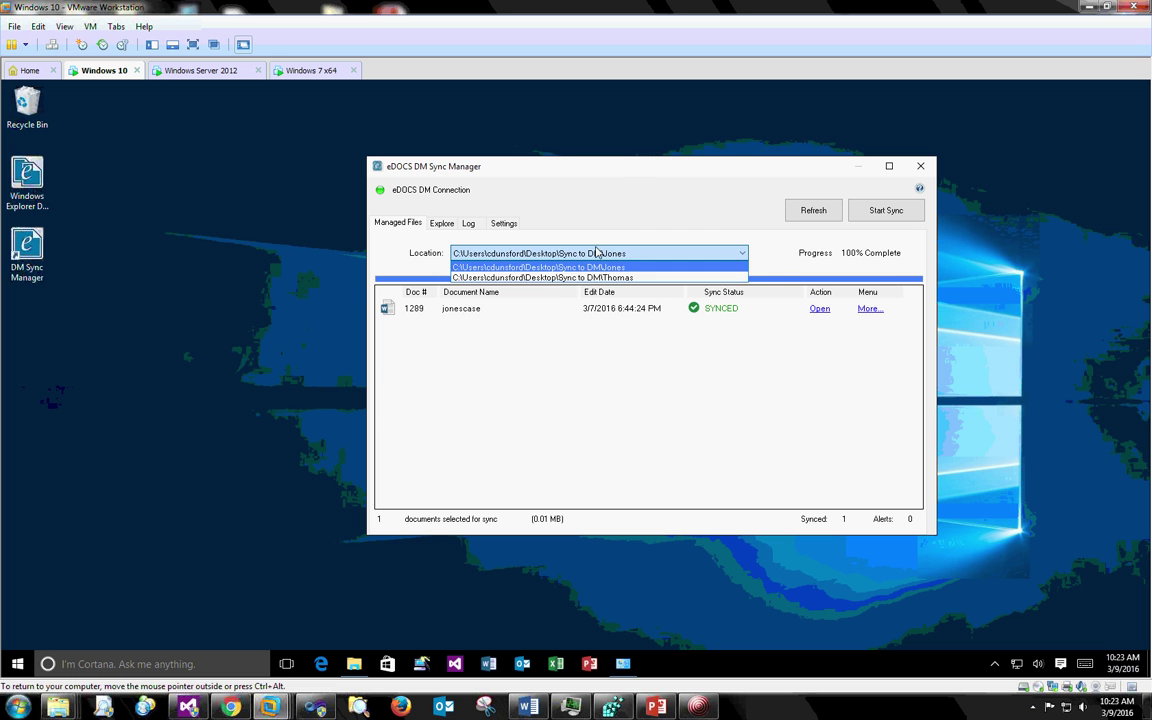
left_click(641, 190)
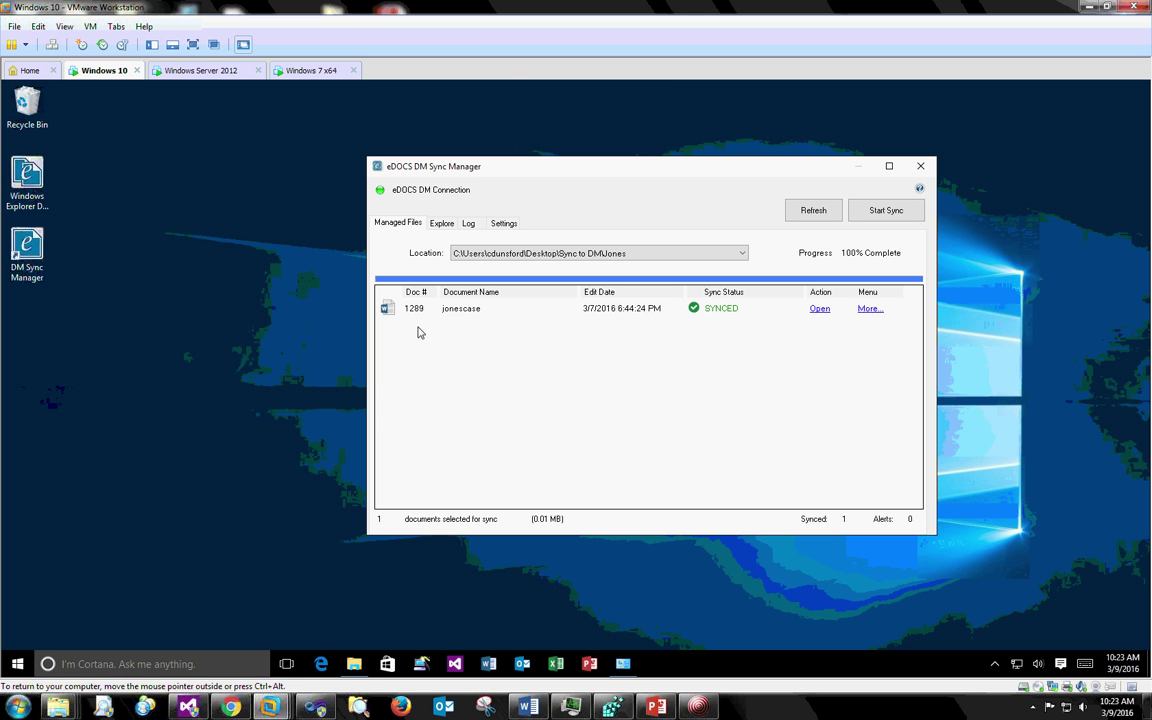
- Launch Windows Explorer DM Extension from the desktop and log on to the library
left_click(22, 183)
double_click(22, 183)
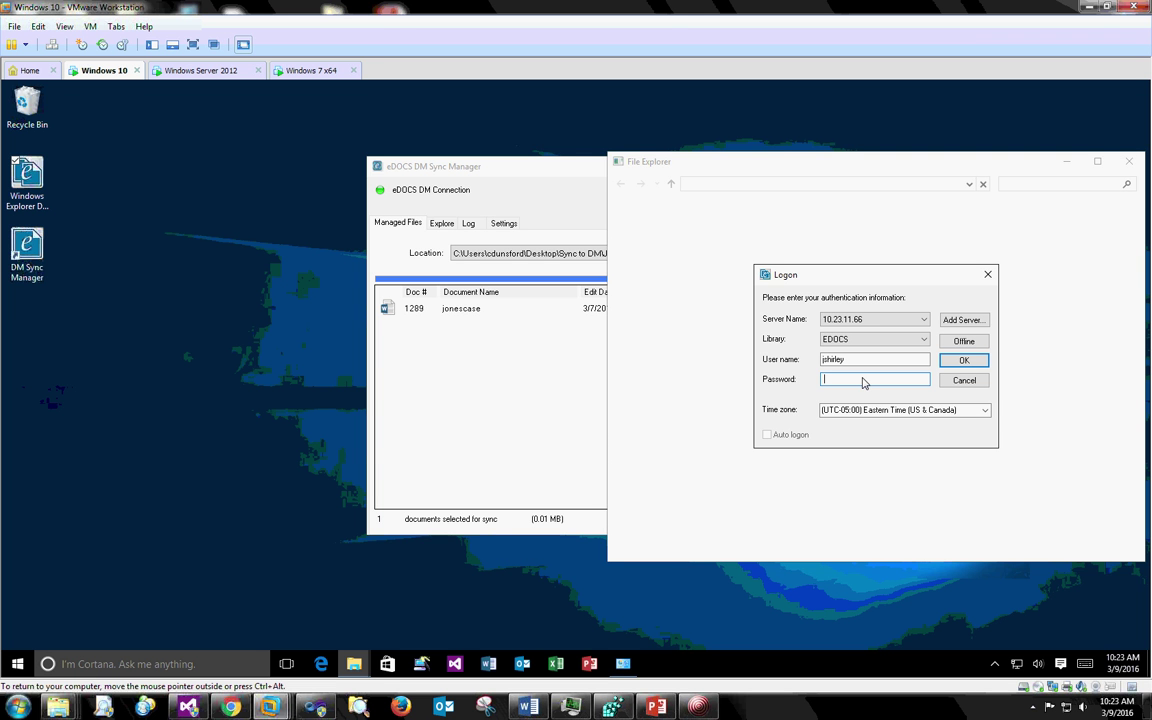
type("p")
left_click(962, 360)
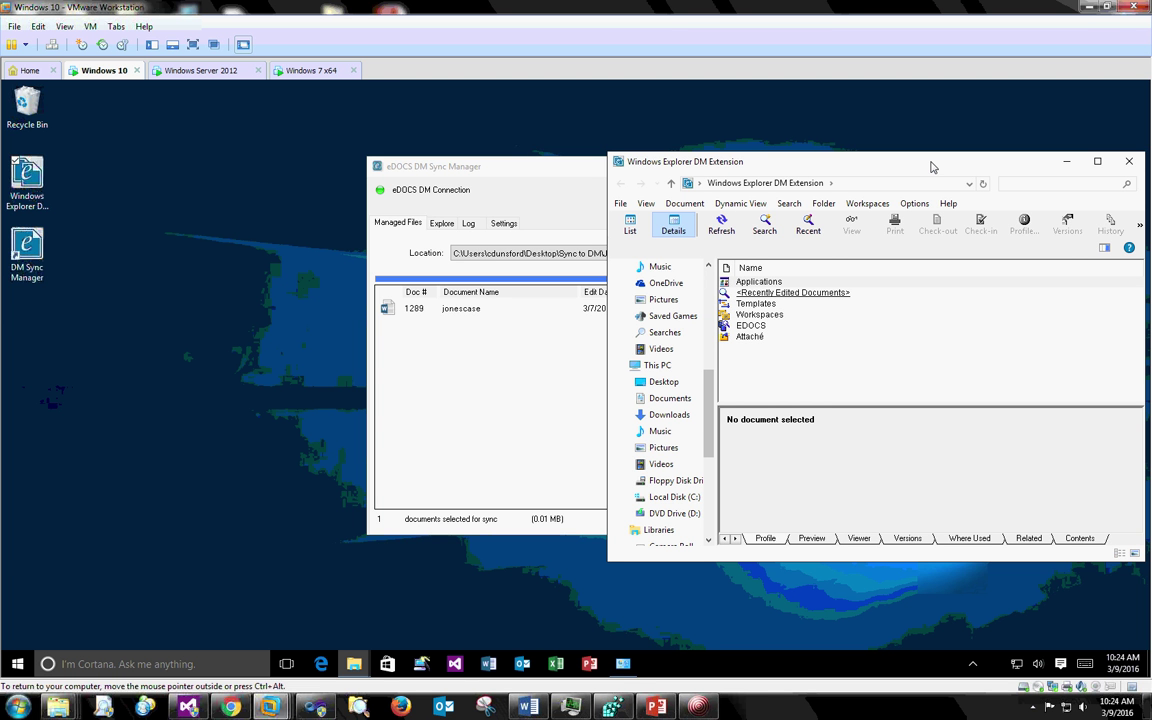
- Open Recently Edited Documents and select jonescase to view its DIVORCE/DEFAULT profile
left_click_drag(930, 167, 823, 152)
left_click(427, 168)
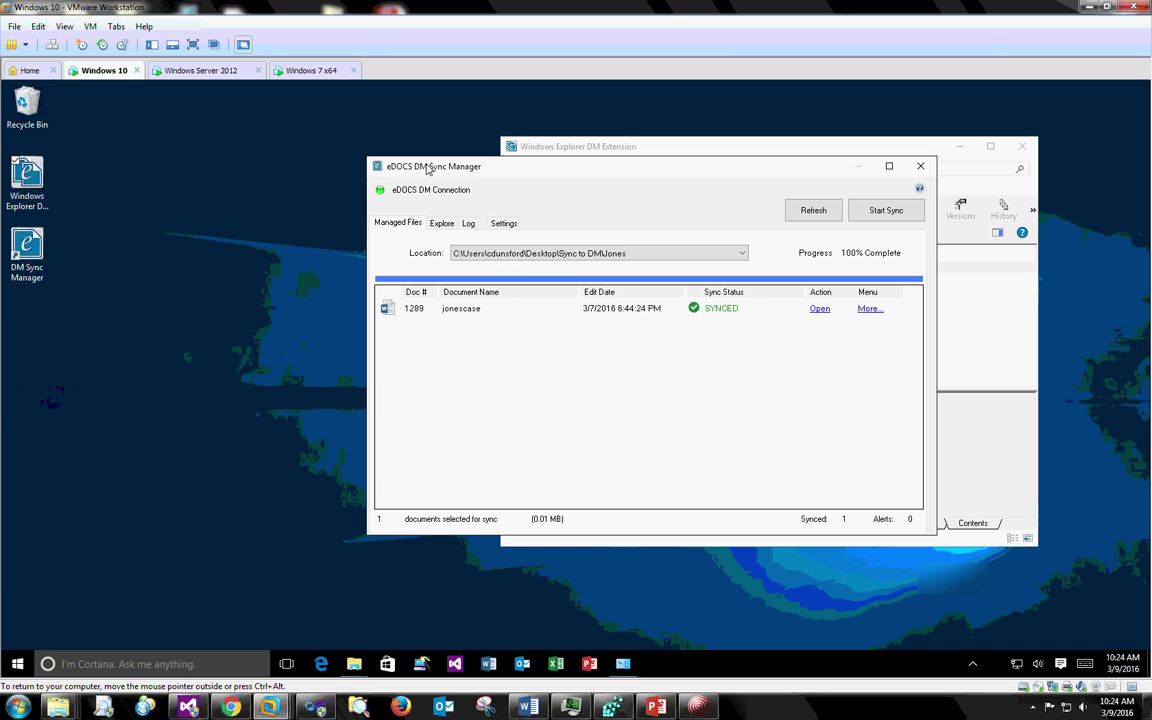
left_click_drag(527, 180, 308, 216)
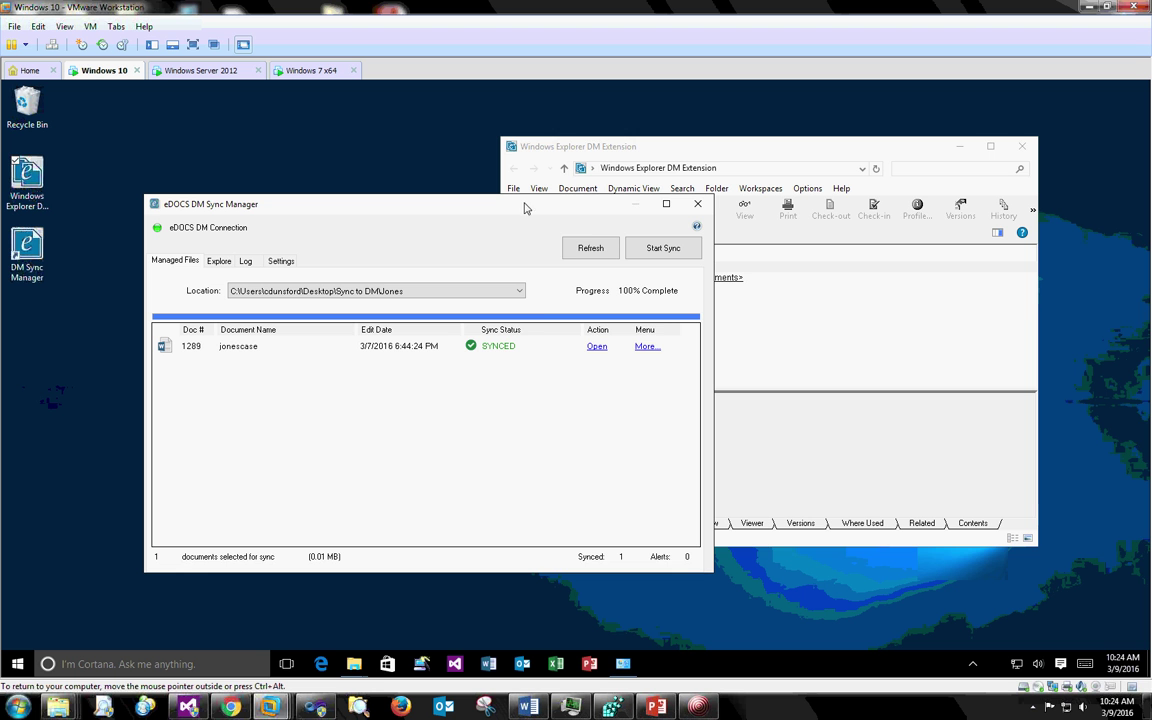
left_click(600, 140)
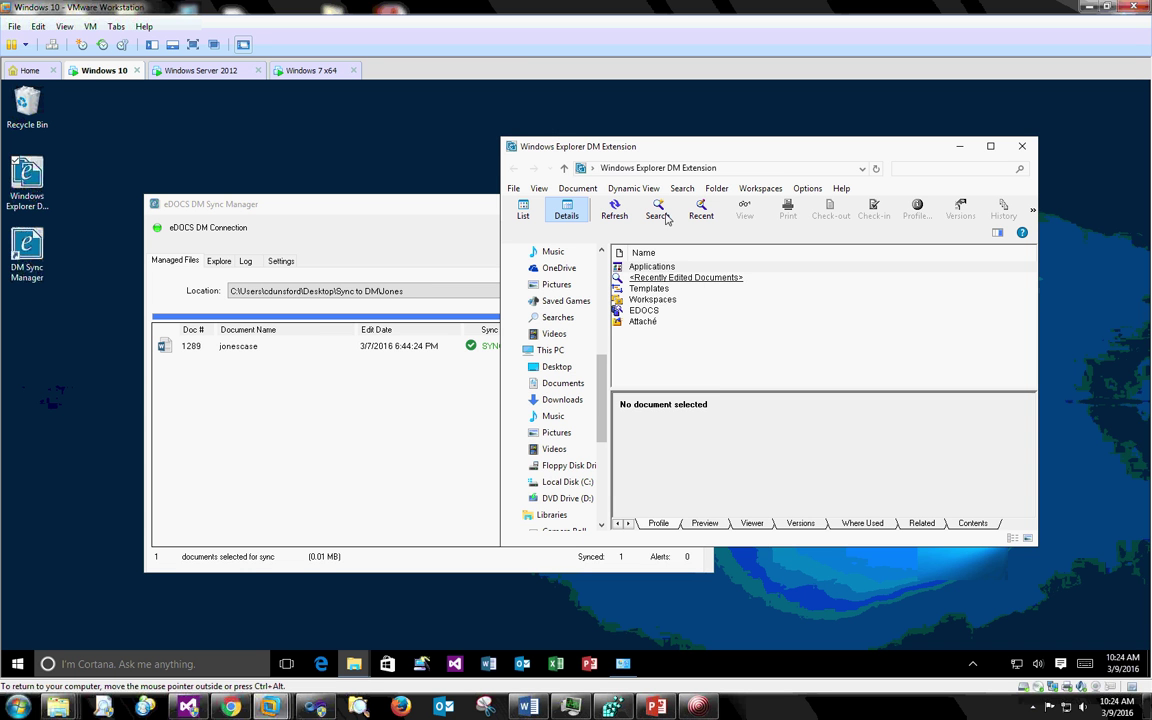
double_click(679, 278)
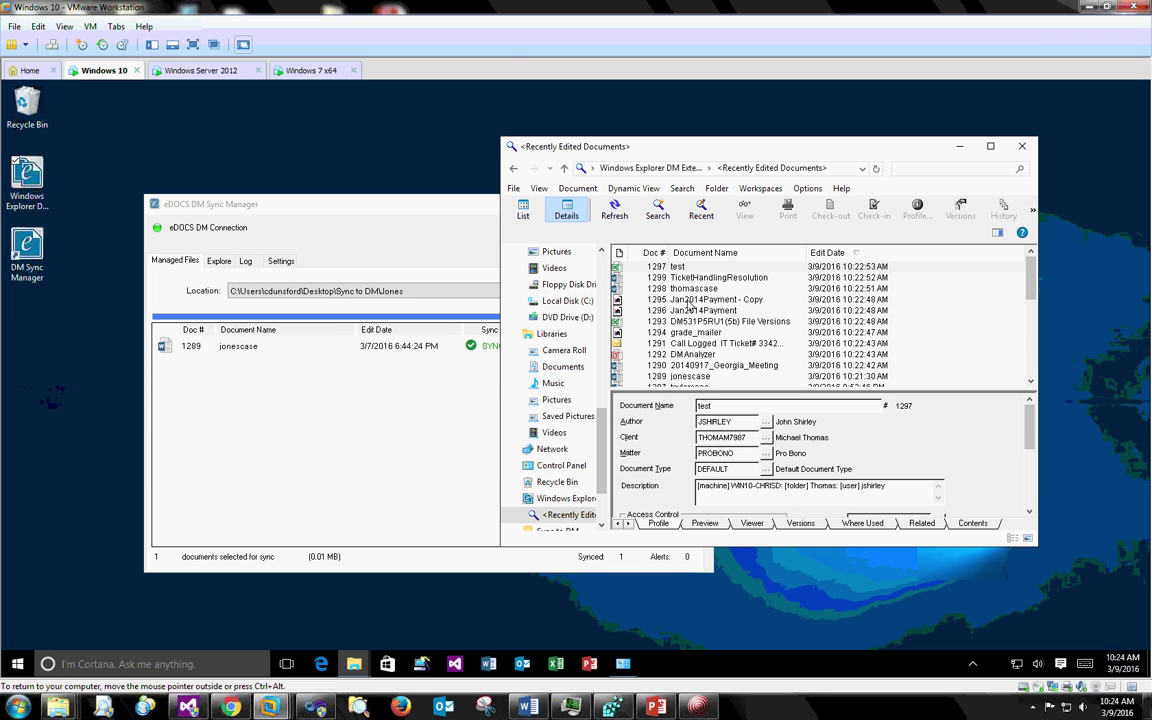
left_click(690, 374)
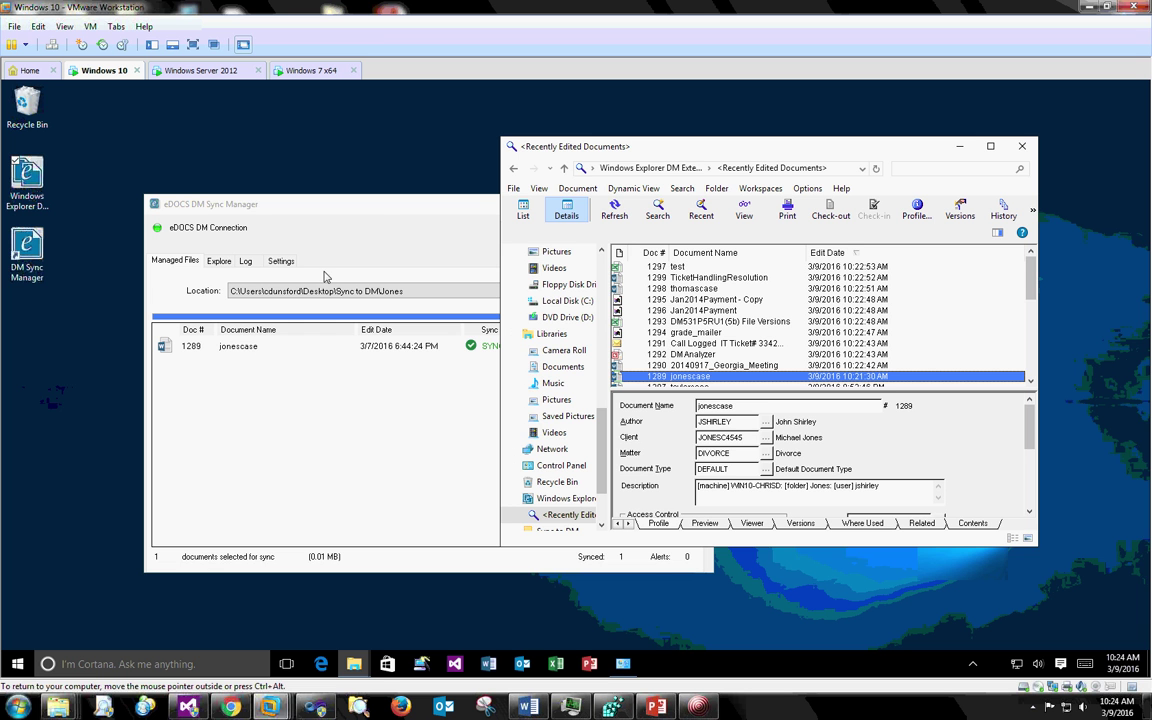
mouse_move(336, 198)
left_mouse_down()
mouse_move(305, 193)
mouse_move(335, 213)
left_mouse_up()
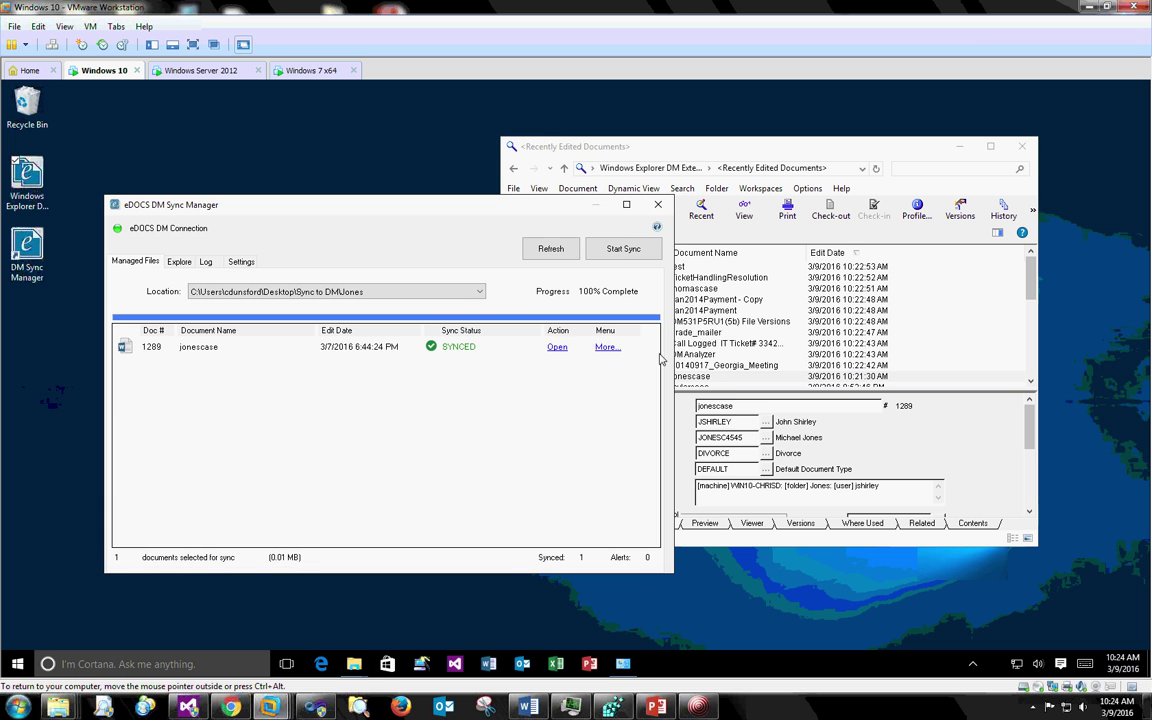
- Minimize the DM Extension window and open jonescase in Word from the Sync Manager list
left_click(843, 372)
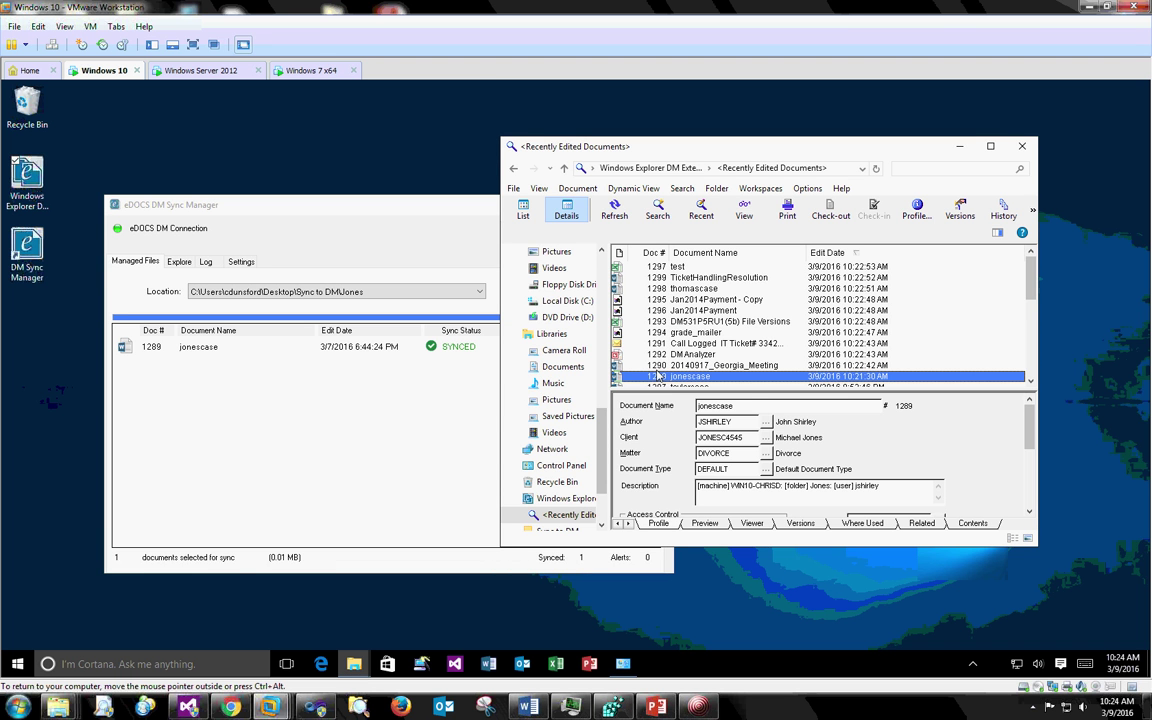
left_click(960, 147)
left_click_drag(405, 210, 551, 183)
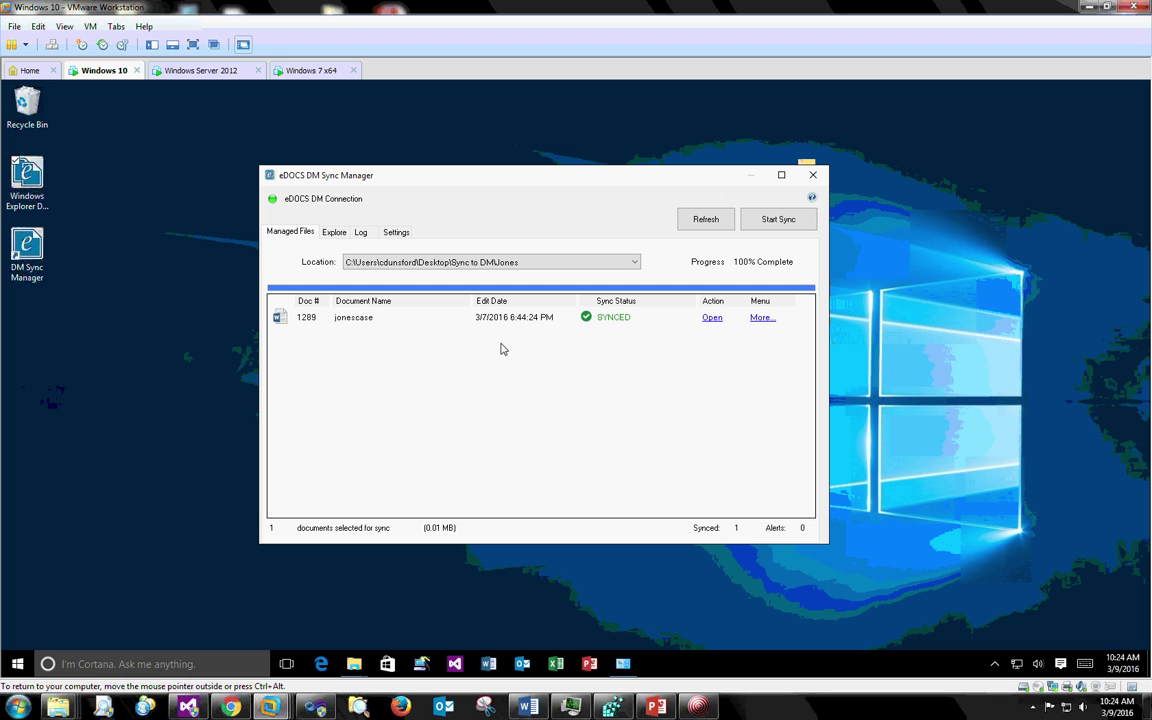
left_click(716, 320)
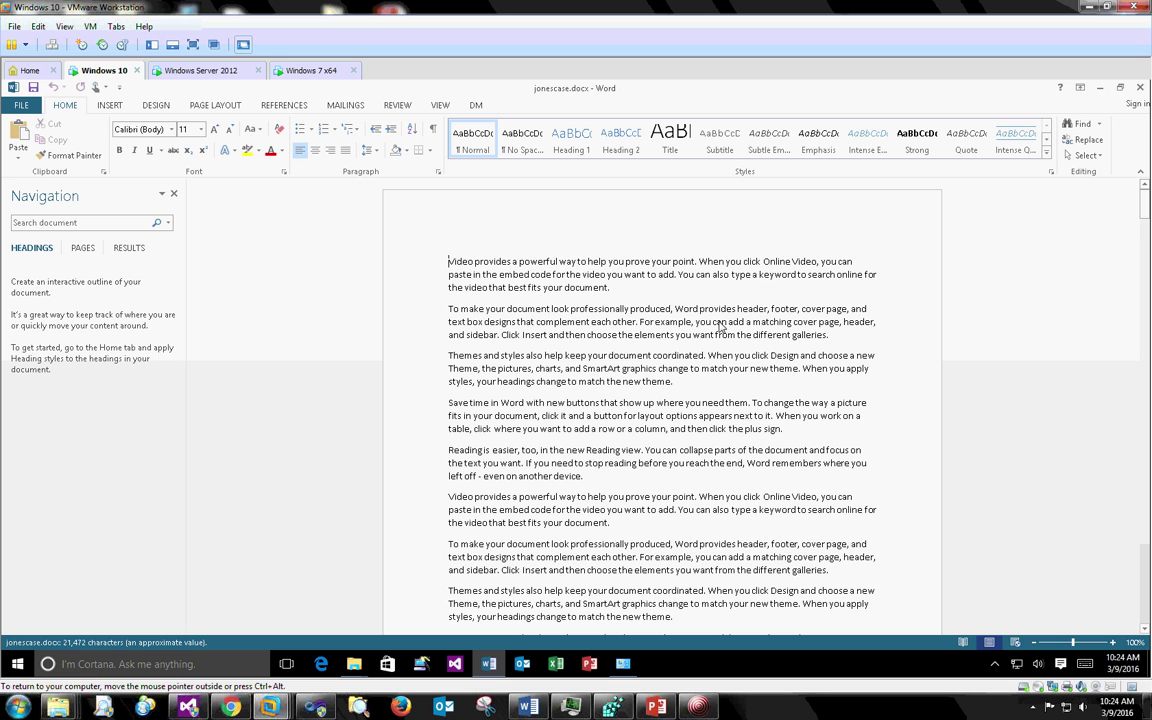
- Insert a bold 'Edit for youtube video' line at the top of jonescase.docx, then close Word
type("Edit for")
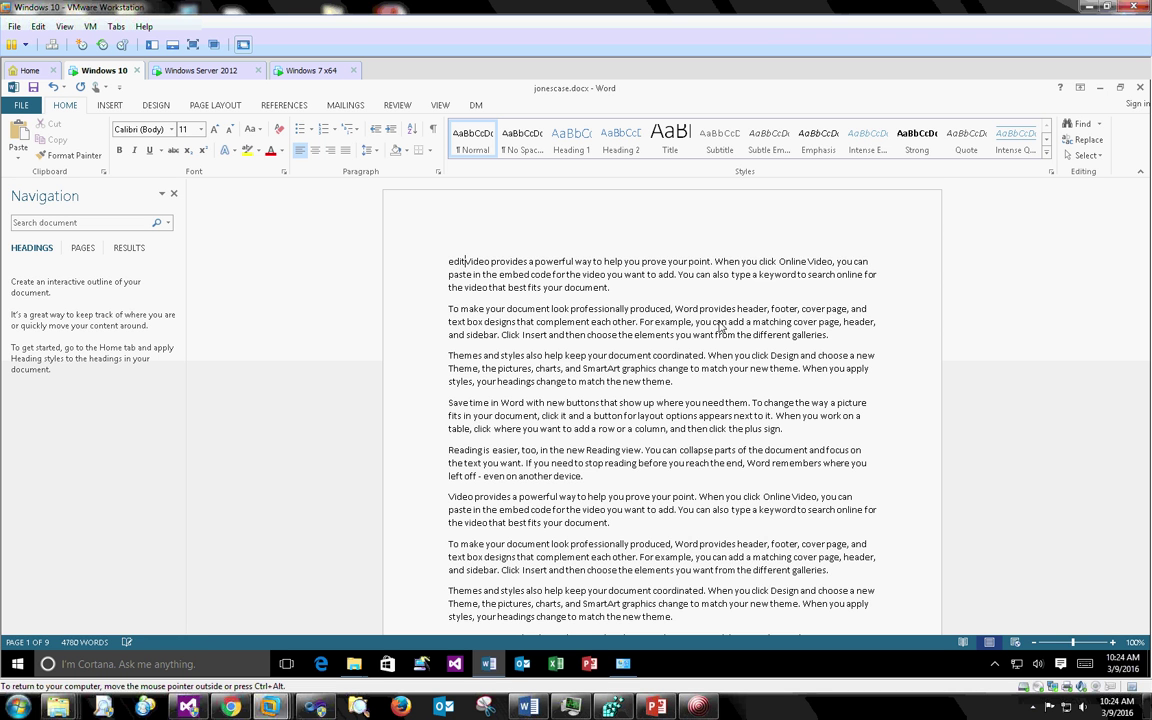
type(" youtube video")
key("Return")
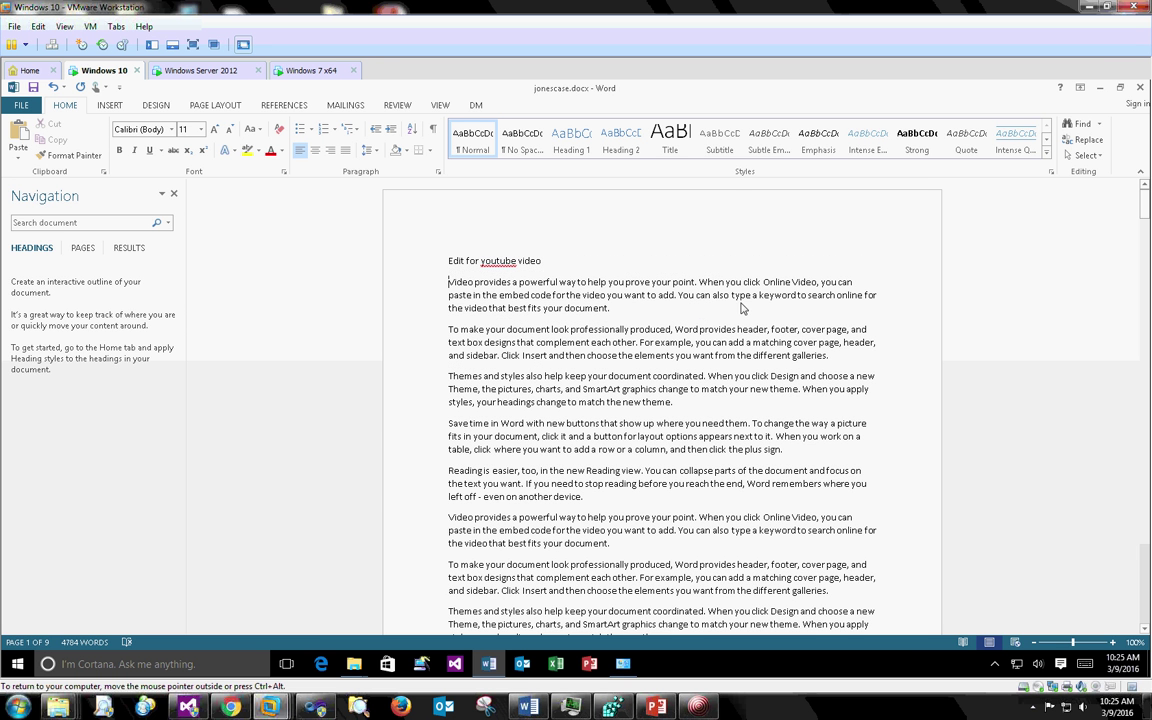
left_click(432, 264)
key("ctrl+b")
left_click(526, 222)
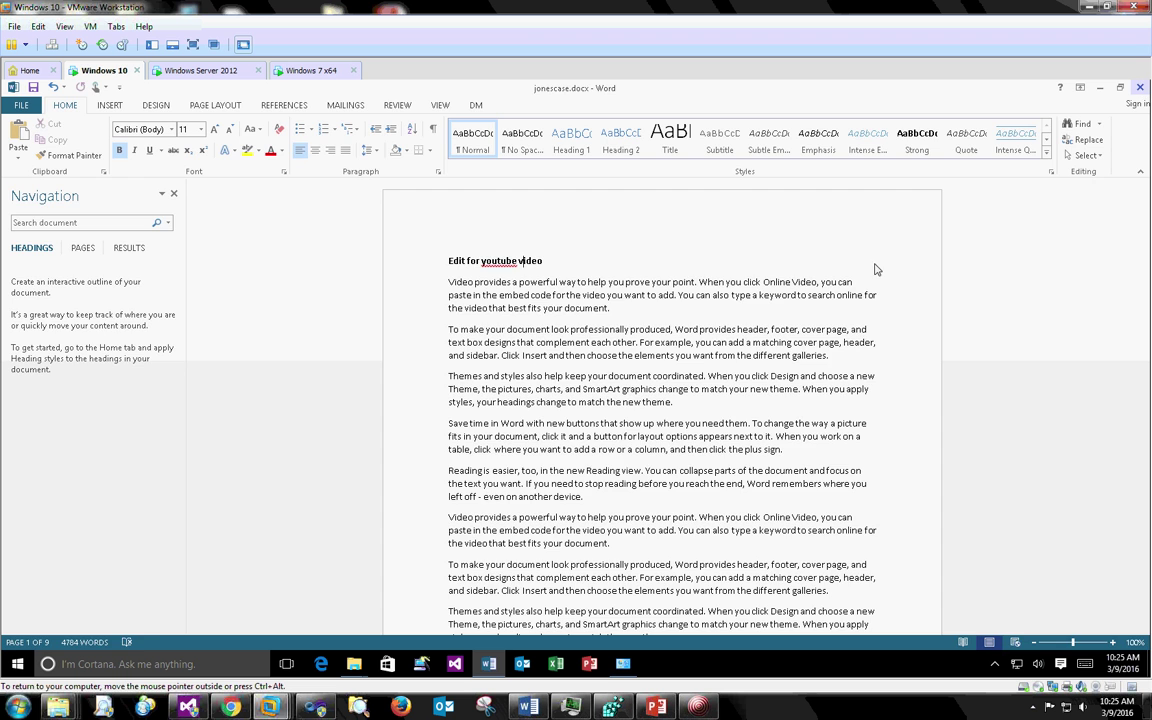
left_click(1141, 88)
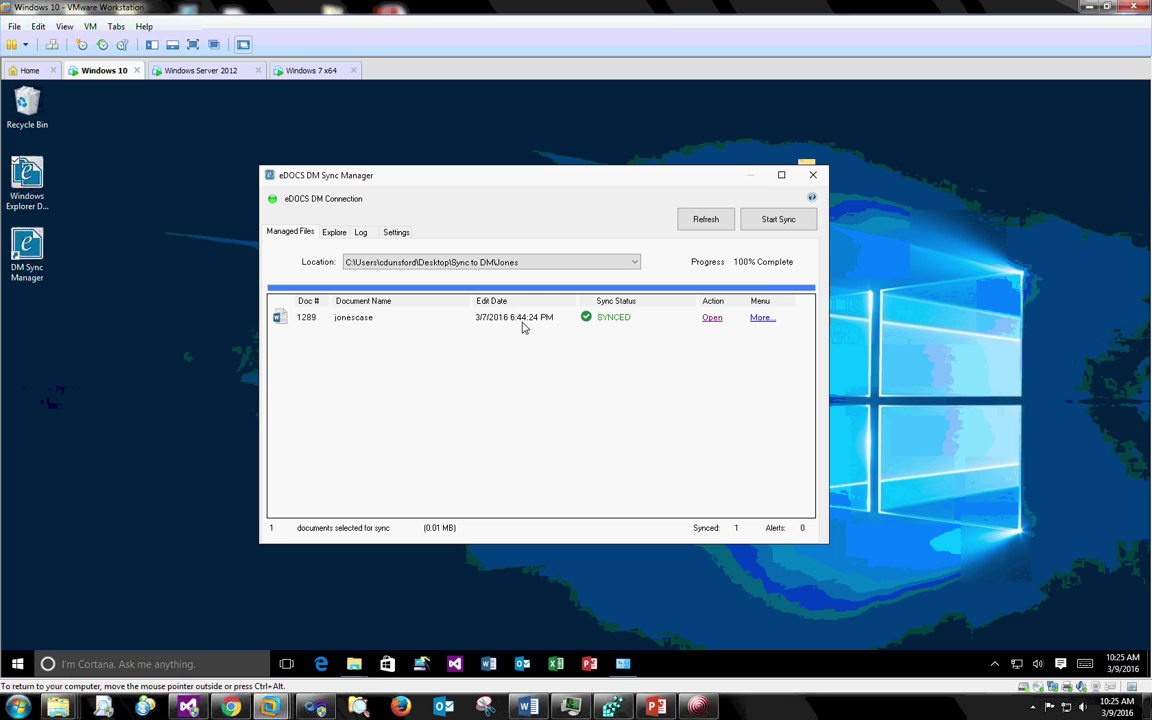
- Refresh Managed Files so jonescase shows its new edit time, then switch to Explore
left_click(720, 223)
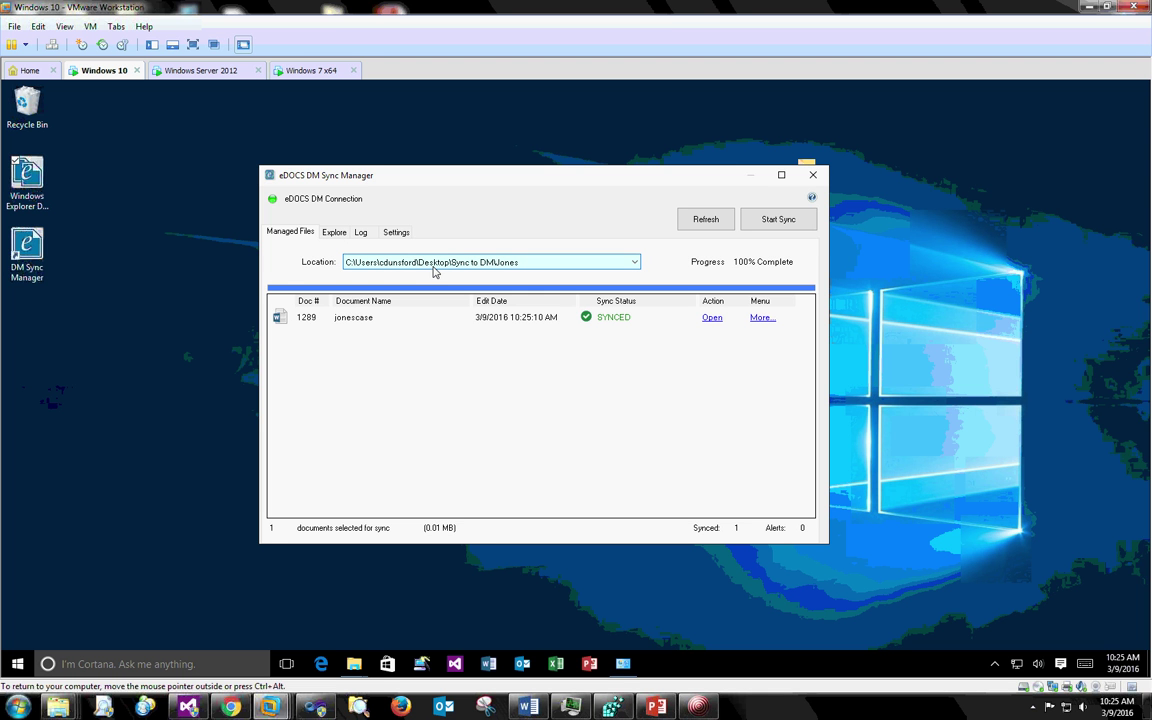
left_click(334, 232)
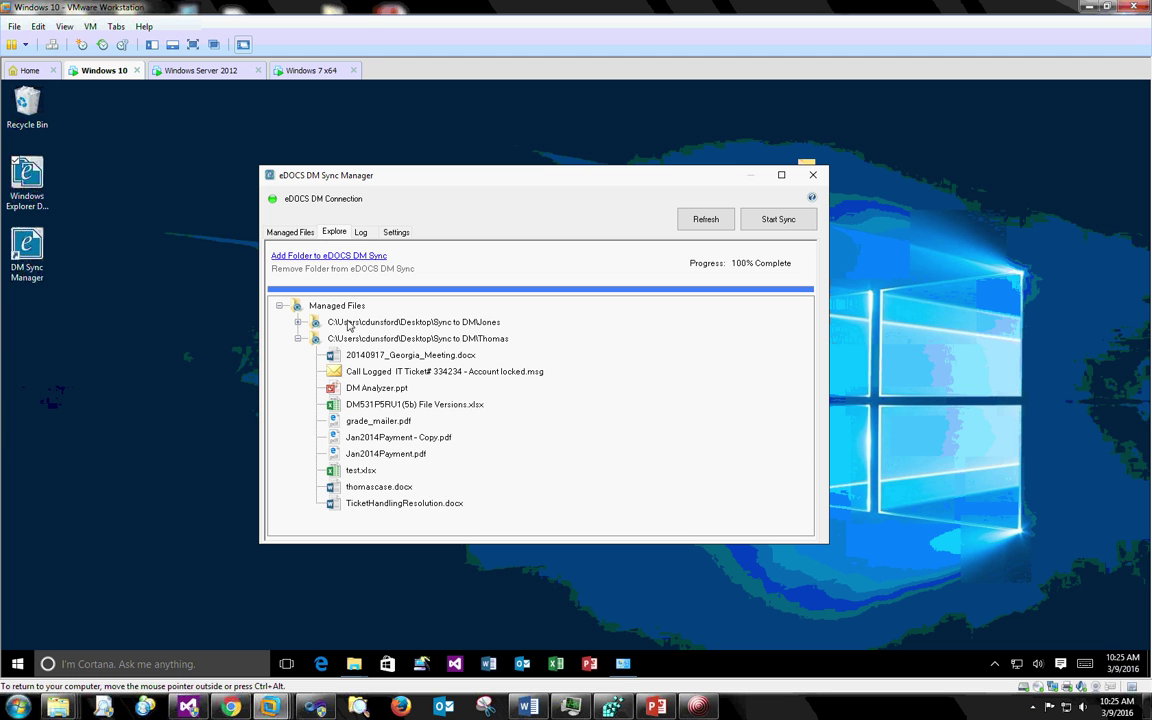
- Collapse the Thomas node and open it in File Explorer, showing its 12 files
left_click(297, 338)
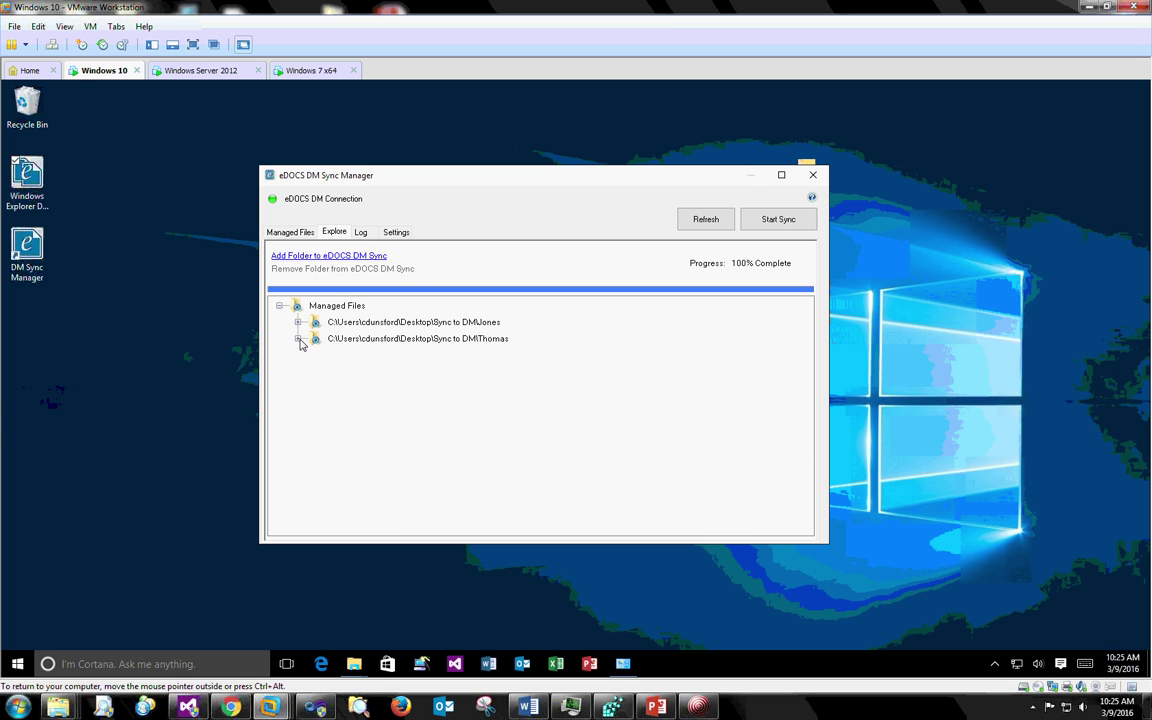
right_click(452, 345)
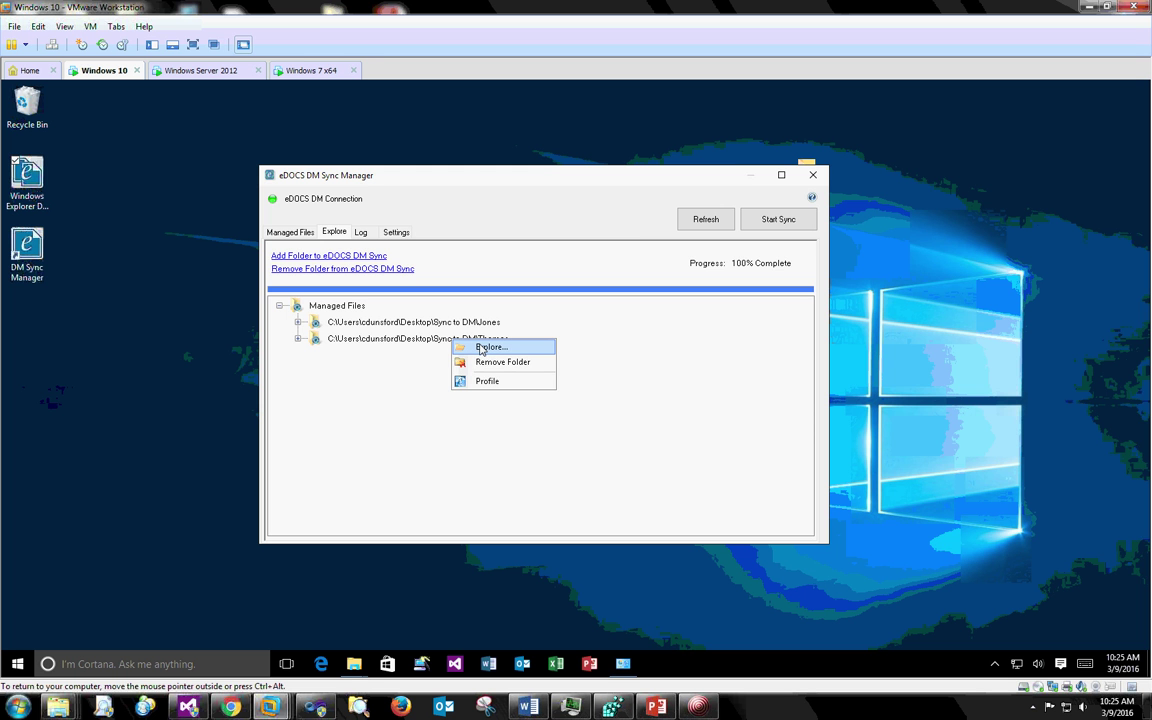
left_click(481, 348)
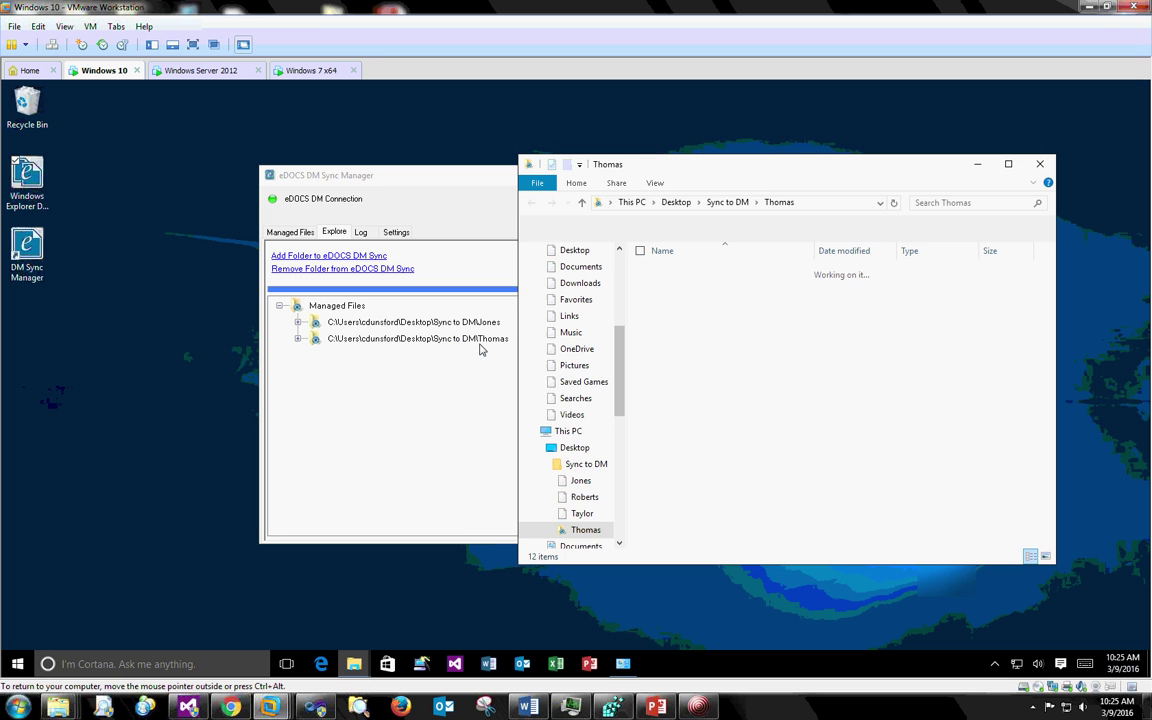
left_click_drag(758, 176, 764, 147)
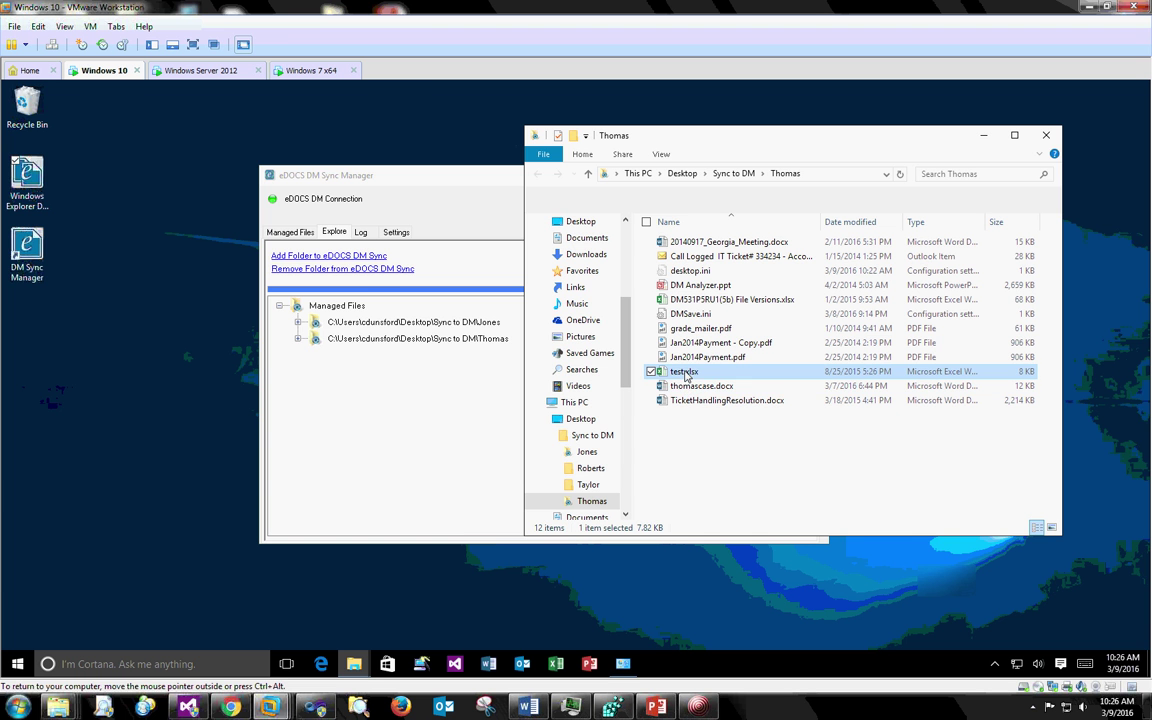
- Open test.xlsx and enter 'edit for youtube video' in cell B1
double_click(690, 373)
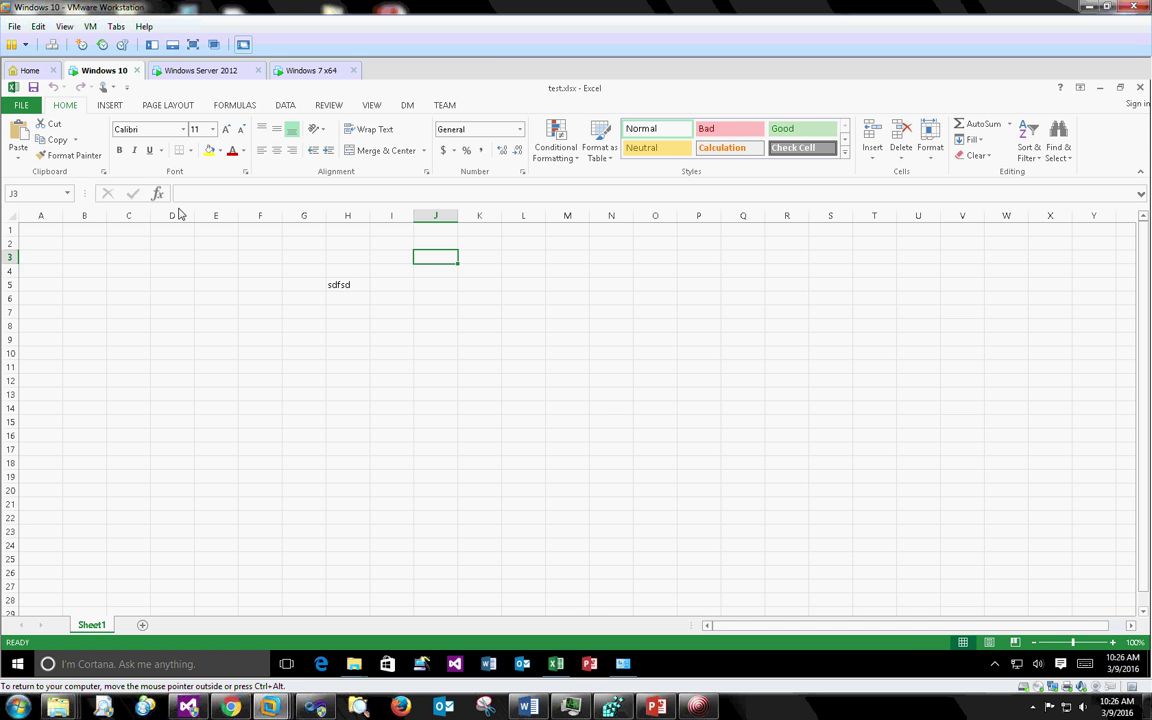
left_click(84, 230)
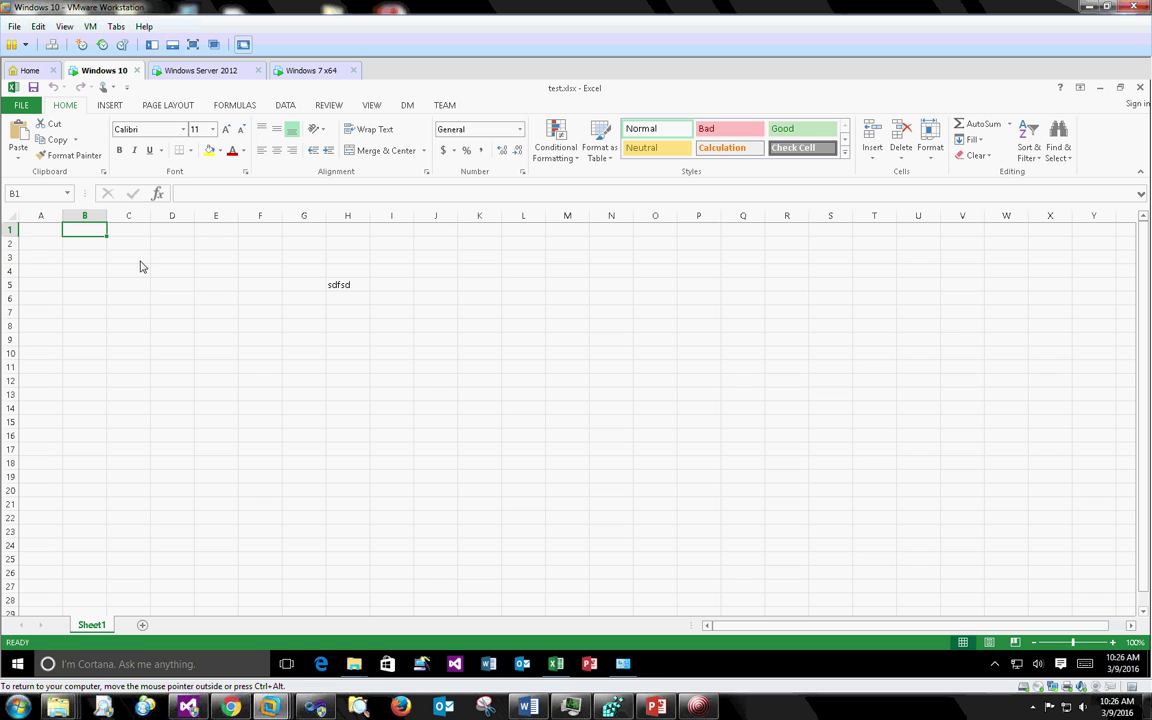
type("edit for youtube")
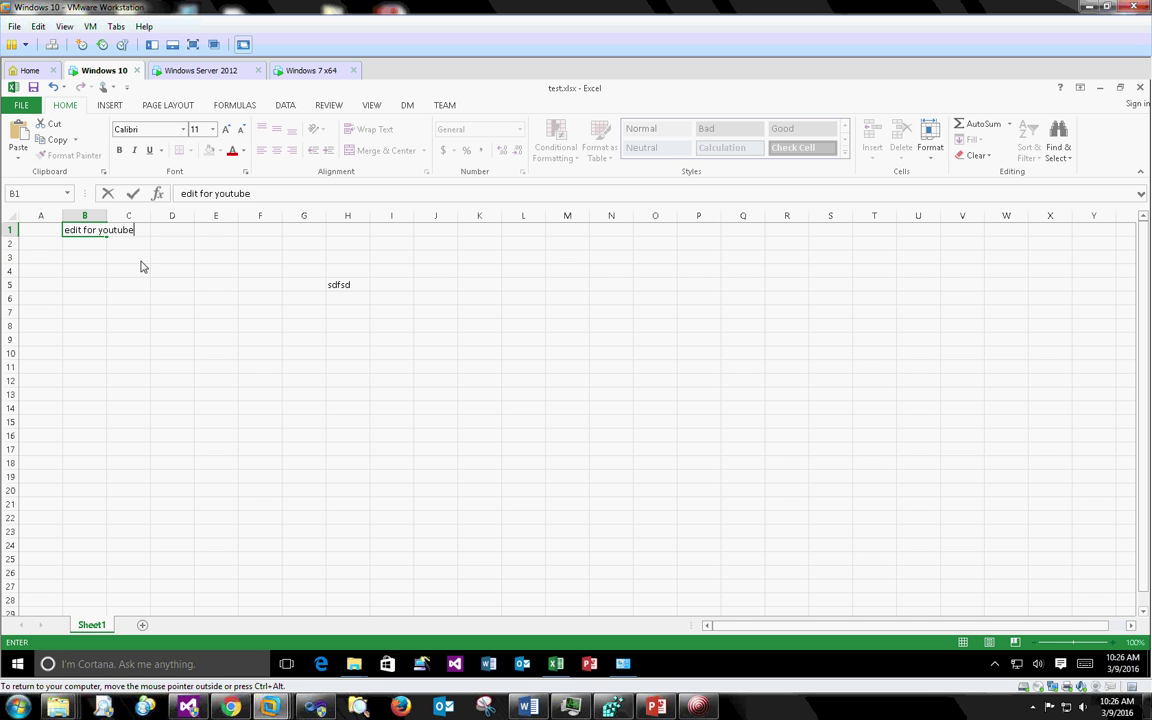
type(" video")
key("Return")
- Bold cell B1, widen column B to fit, then save and close the workbook
left_click(86, 232)
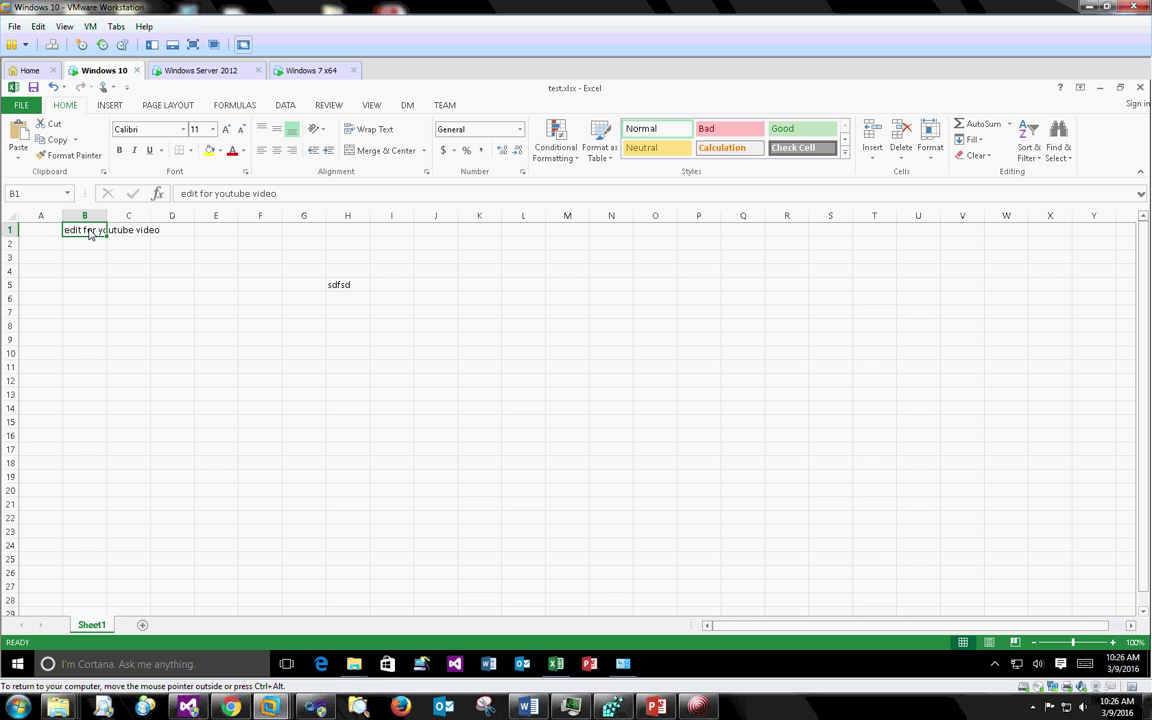
key("ctrl+b")
left_click(135, 270)
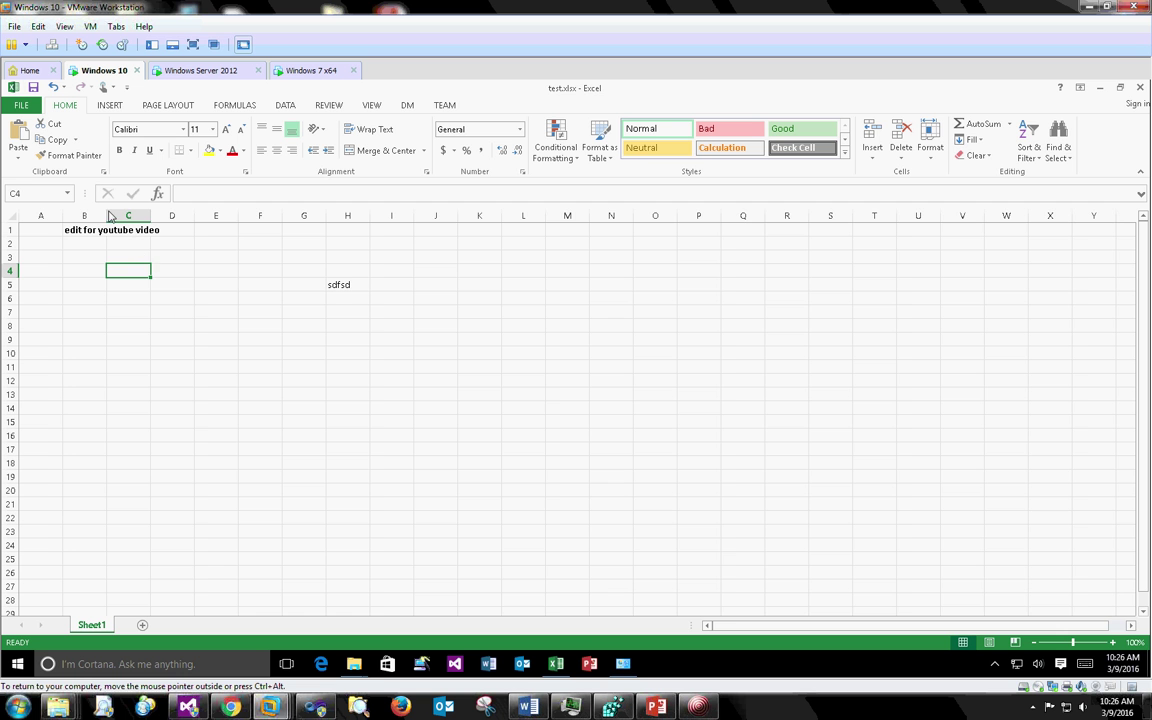
left_click_drag(108, 216, 165, 216)
left_click(141, 300)
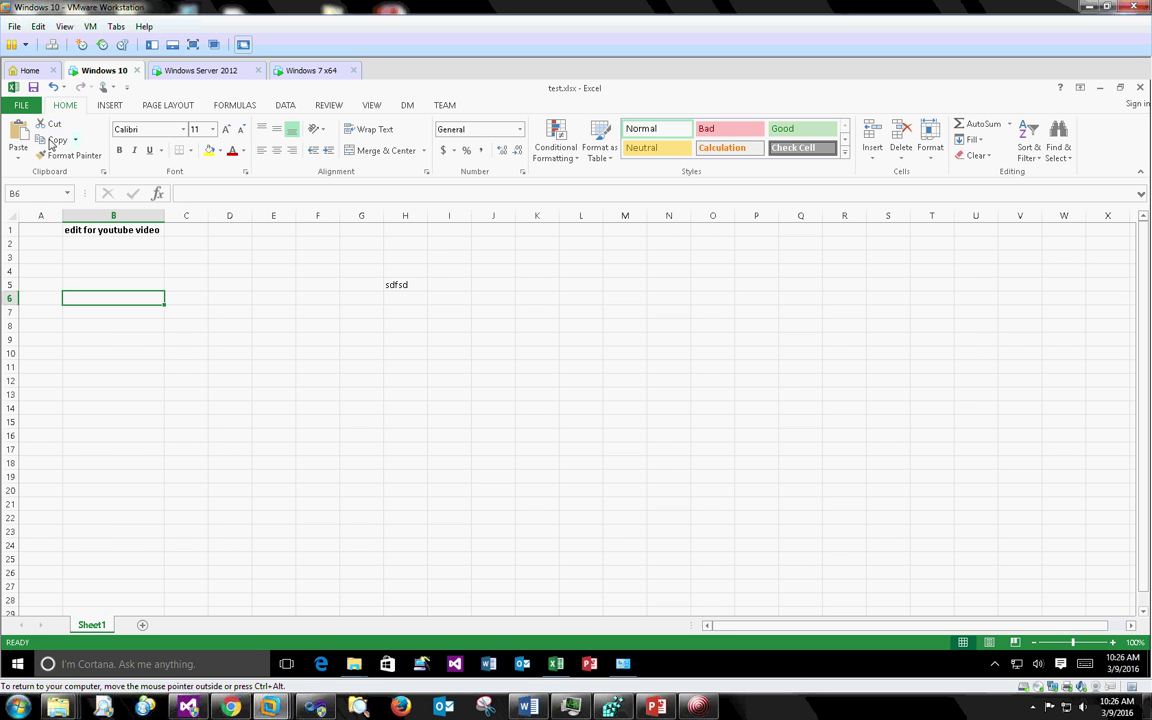
left_click(34, 89)
left_click(1141, 88)
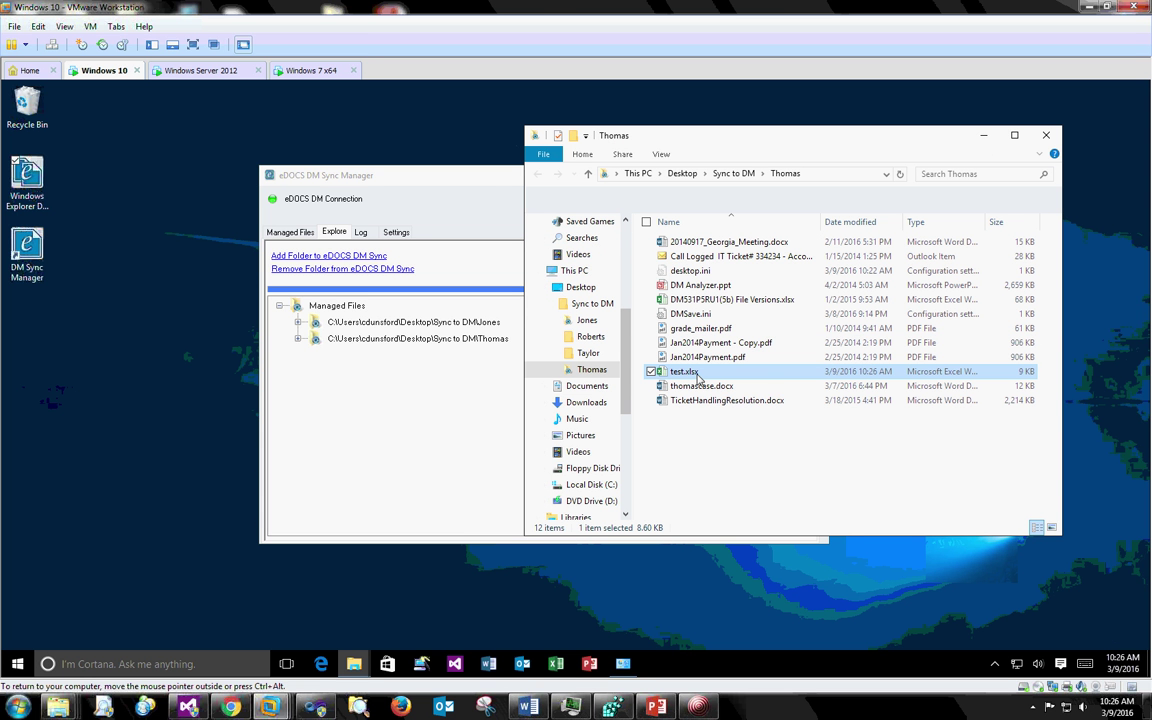
- Return to the Sync Manager and expand the Thomas folder to list its files
left_click(468, 183)
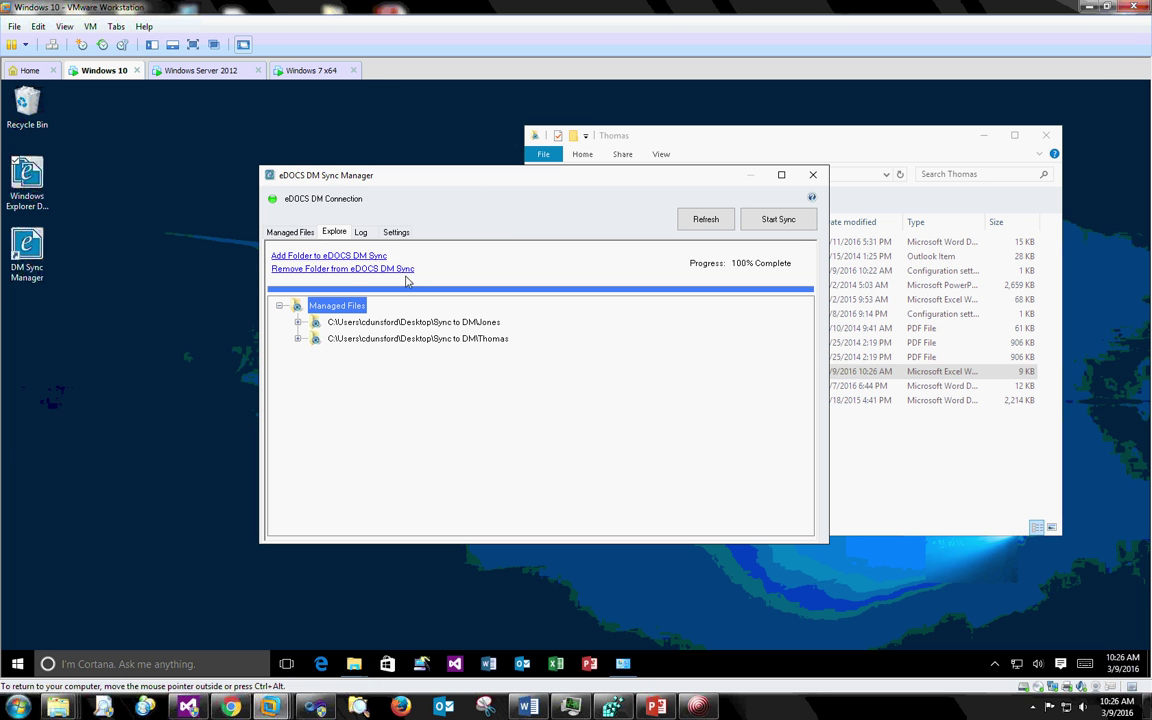
double_click(352, 340)
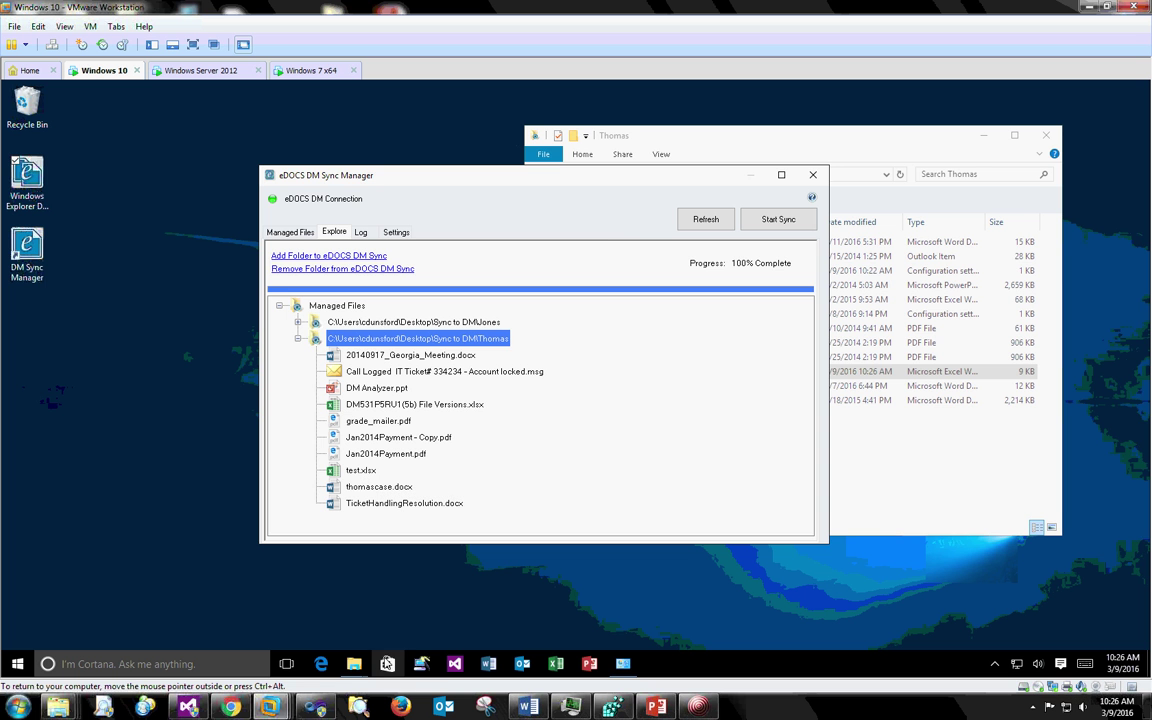
left_click(354, 666)
- View the profile of test (1297) in the Recently Edited Documents window
left_click(355, 605)
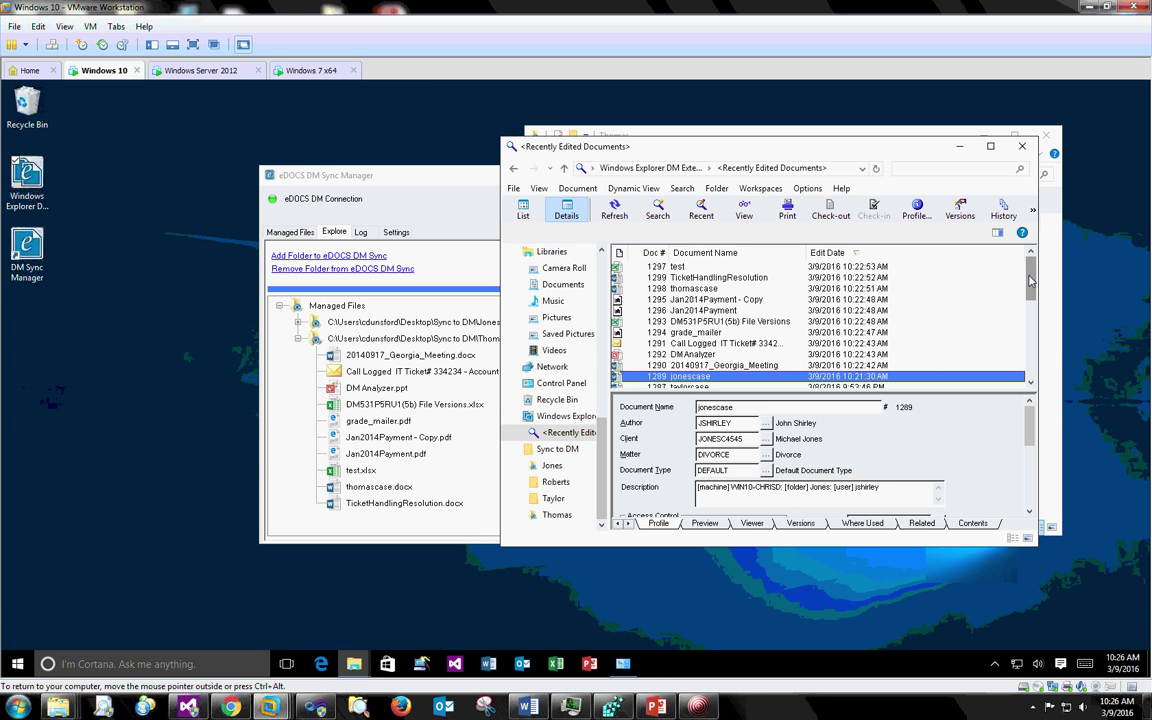
left_click(678, 267)
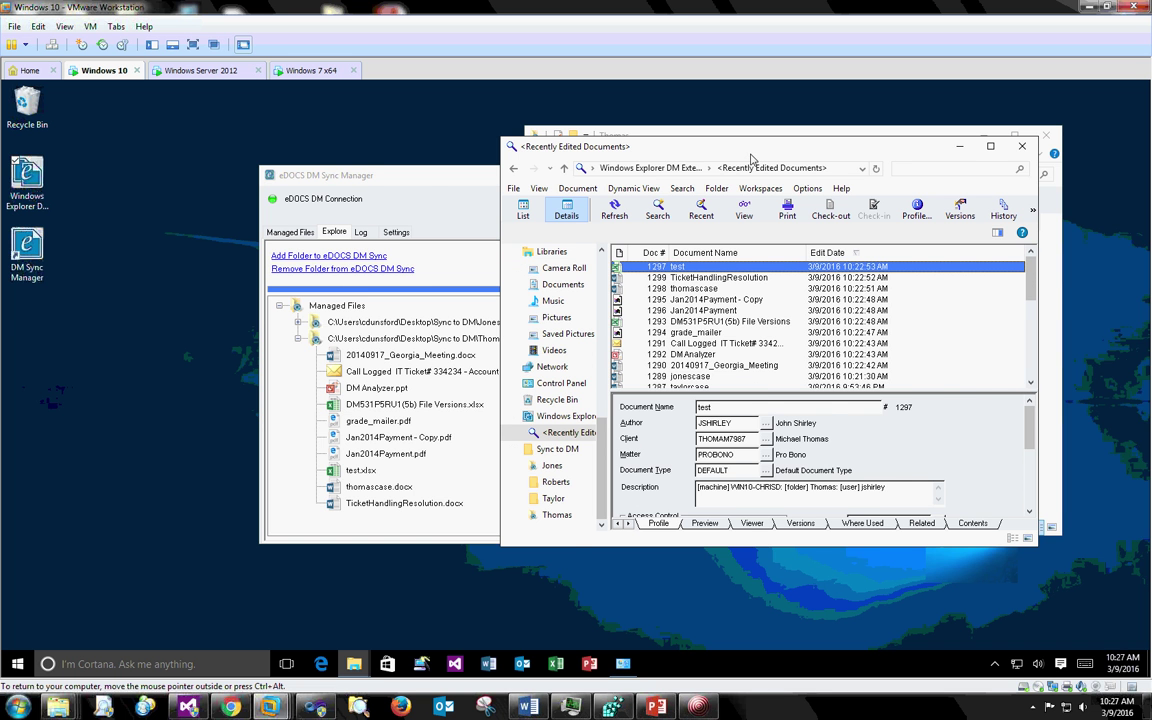
left_click_drag(752, 160, 829, 166)
- Bring the Sync Manager forward on its Managed Files list
left_click(424, 178)
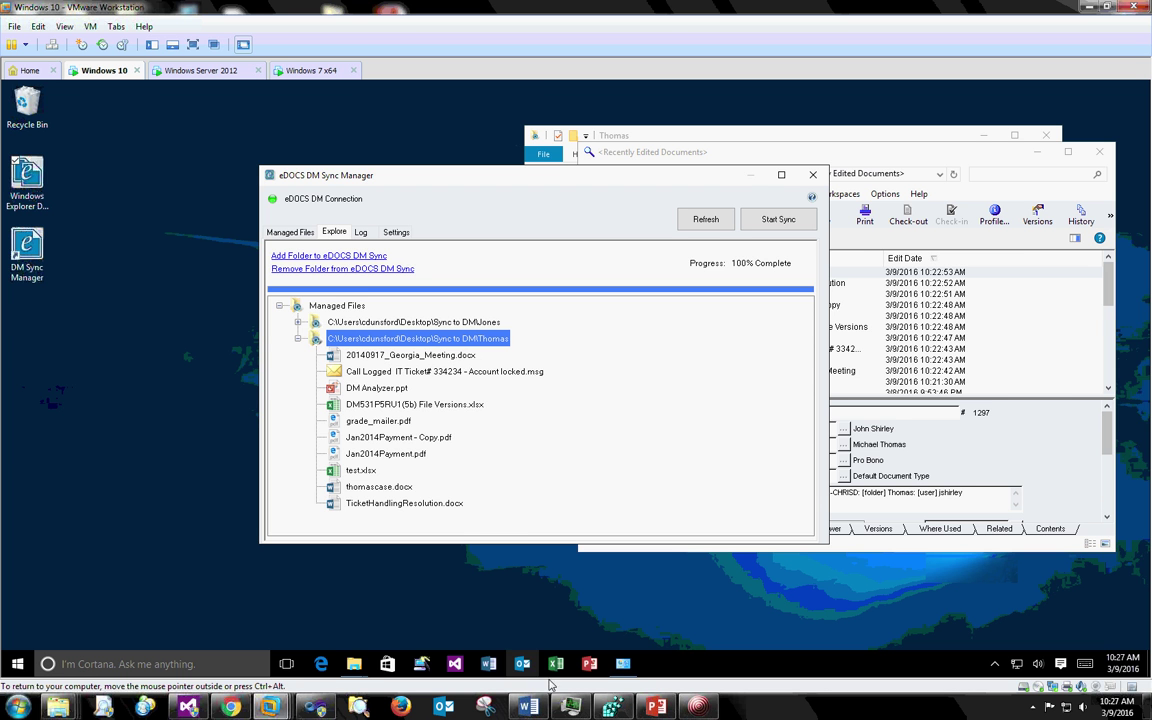
mouse_move(356, 366)
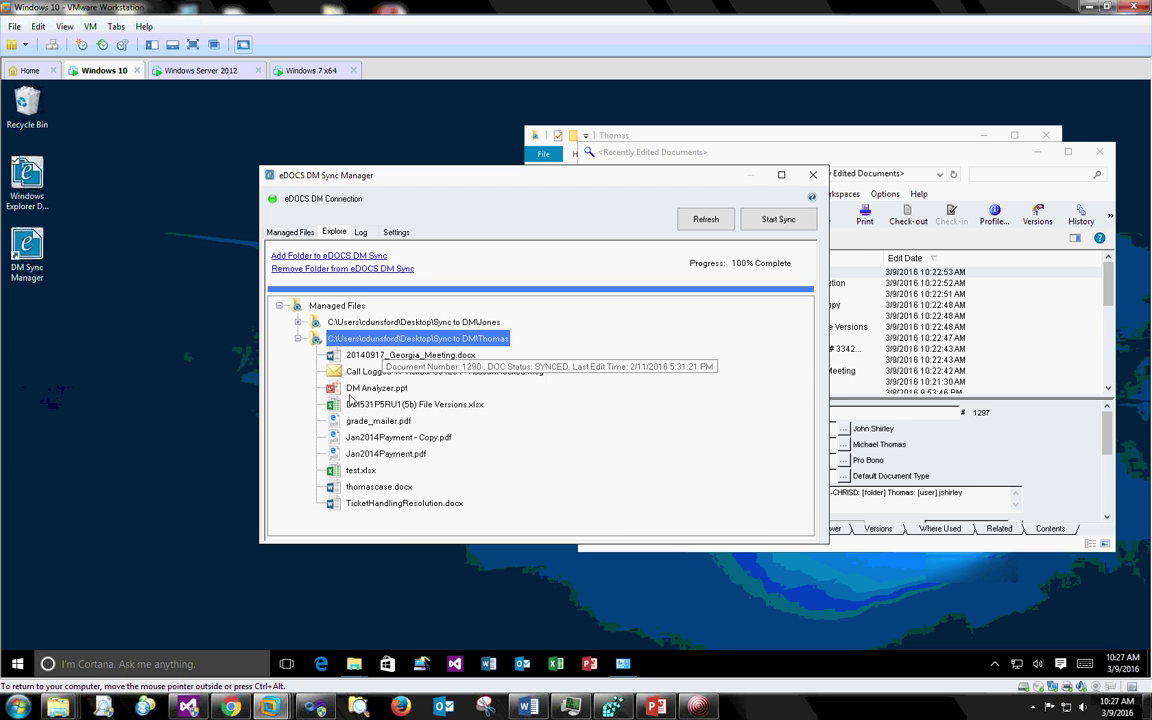
mouse_move(349, 476)
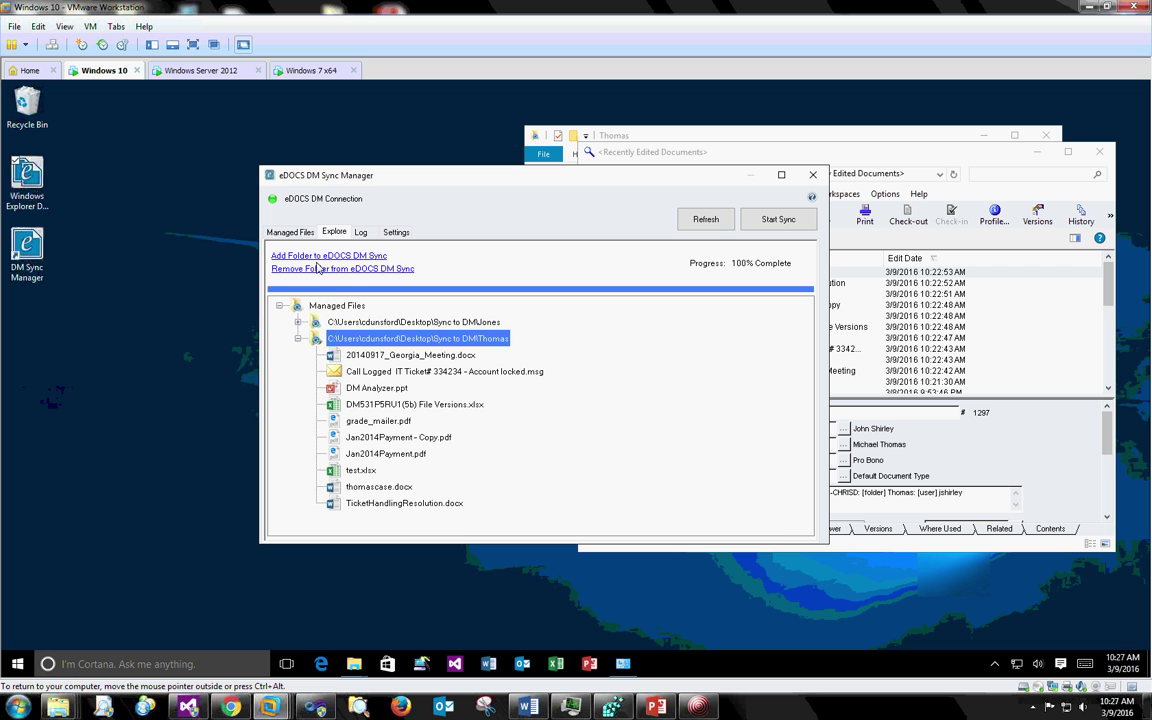
left_click(288, 232)
- Choose location Sync to DM\Thomas to list its ten synced documents
left_click(430, 262)
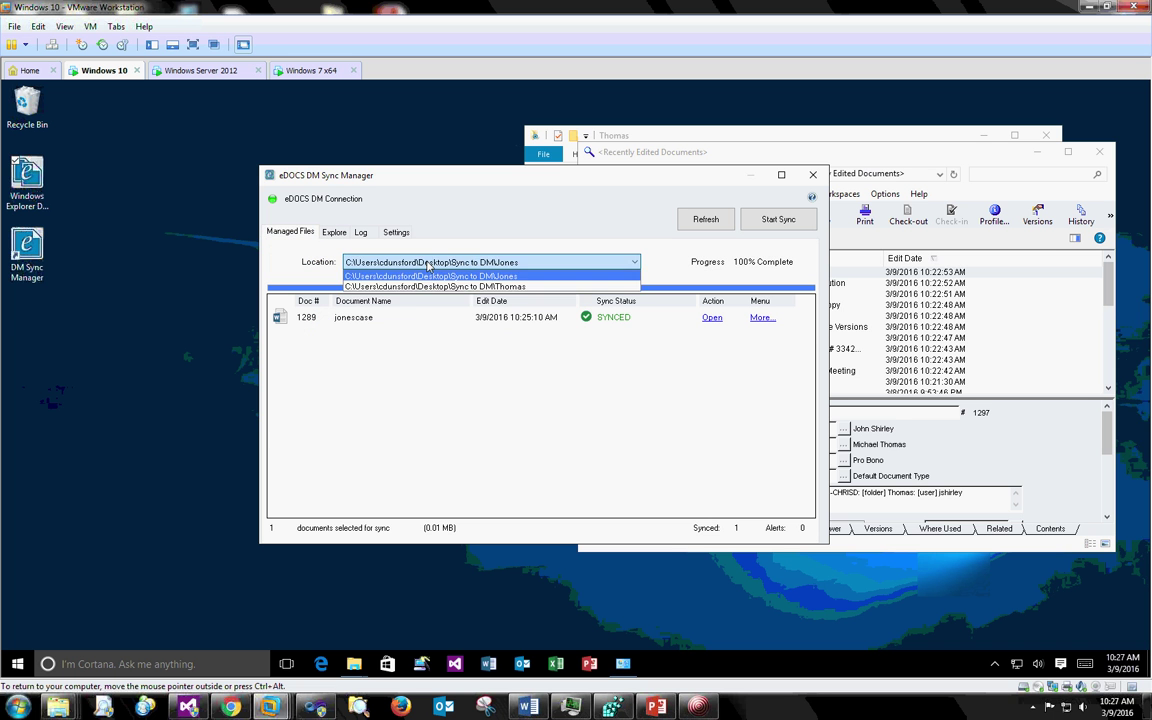
left_click(427, 291)
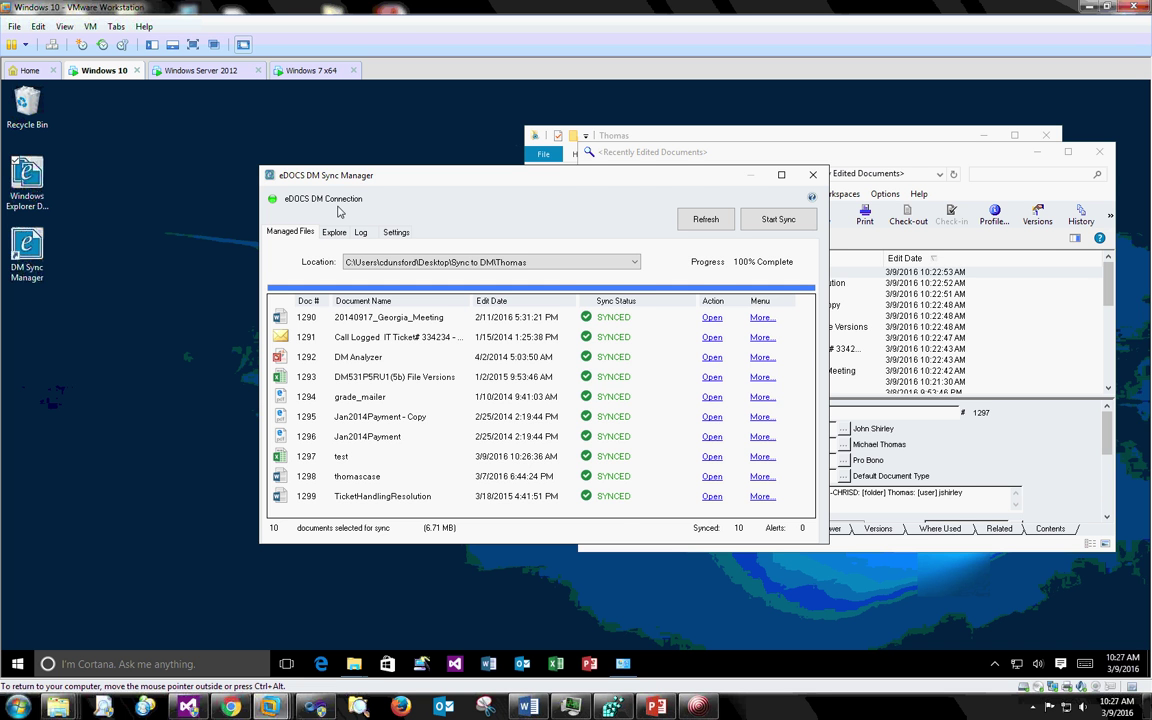
left_click(781, 151)
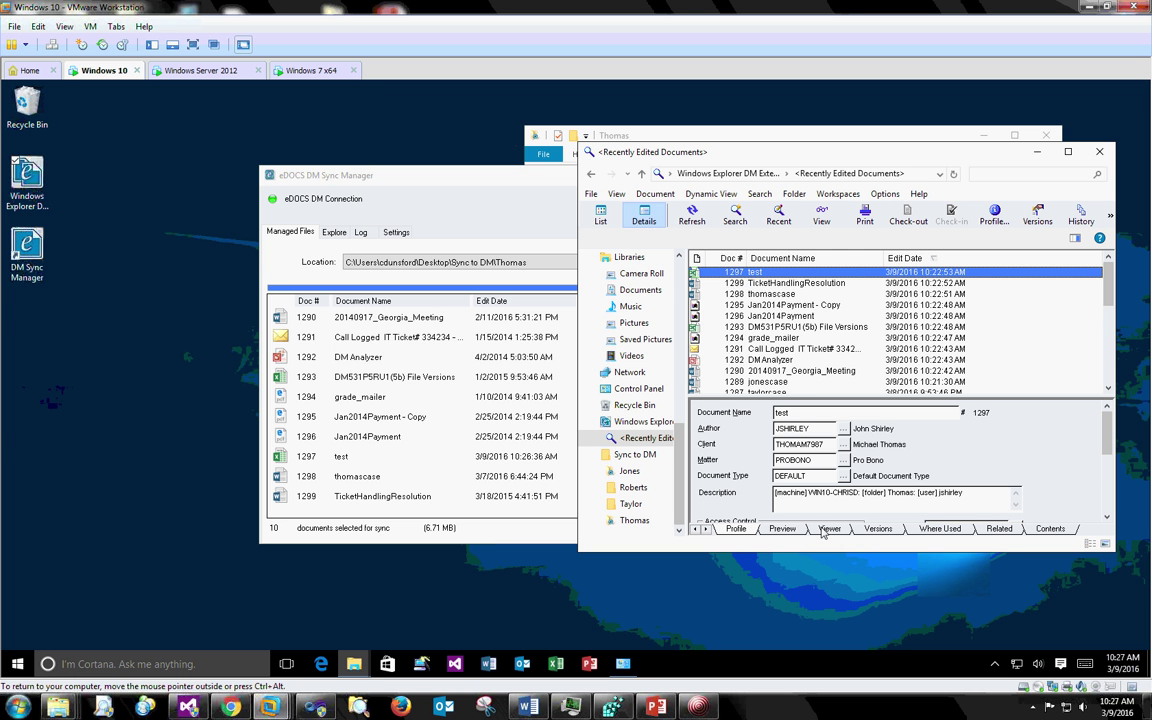
- Preview version 1 of test in the Viewer to confirm it contains 'edit for youtube video'
left_click(826, 529)
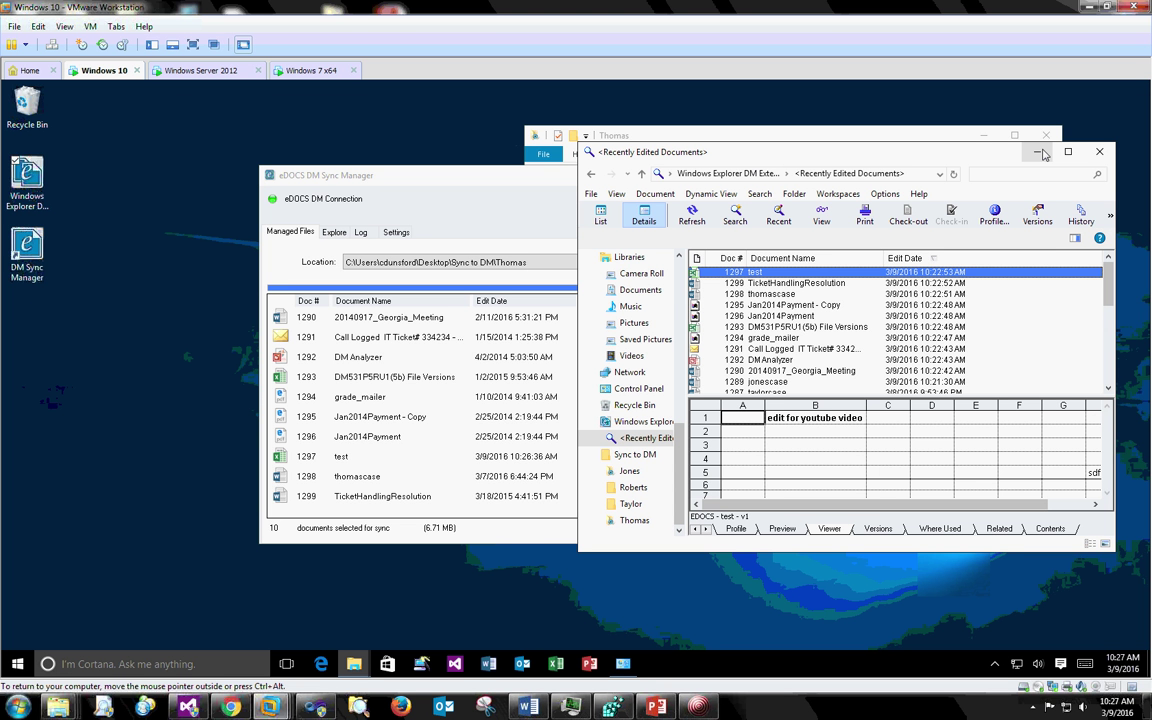
left_click(487, 179)
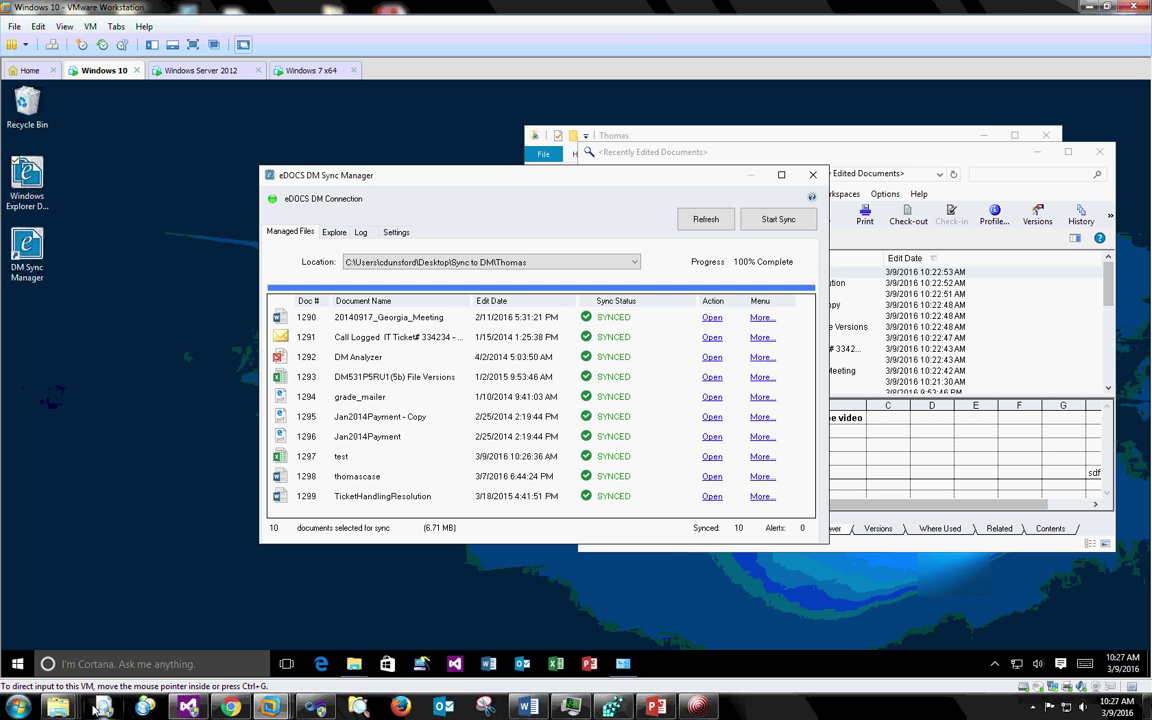
- Rearrange the Explorer windows so the DM Extension window is in front
mouse_move(59, 706)
left_click(80, 600)
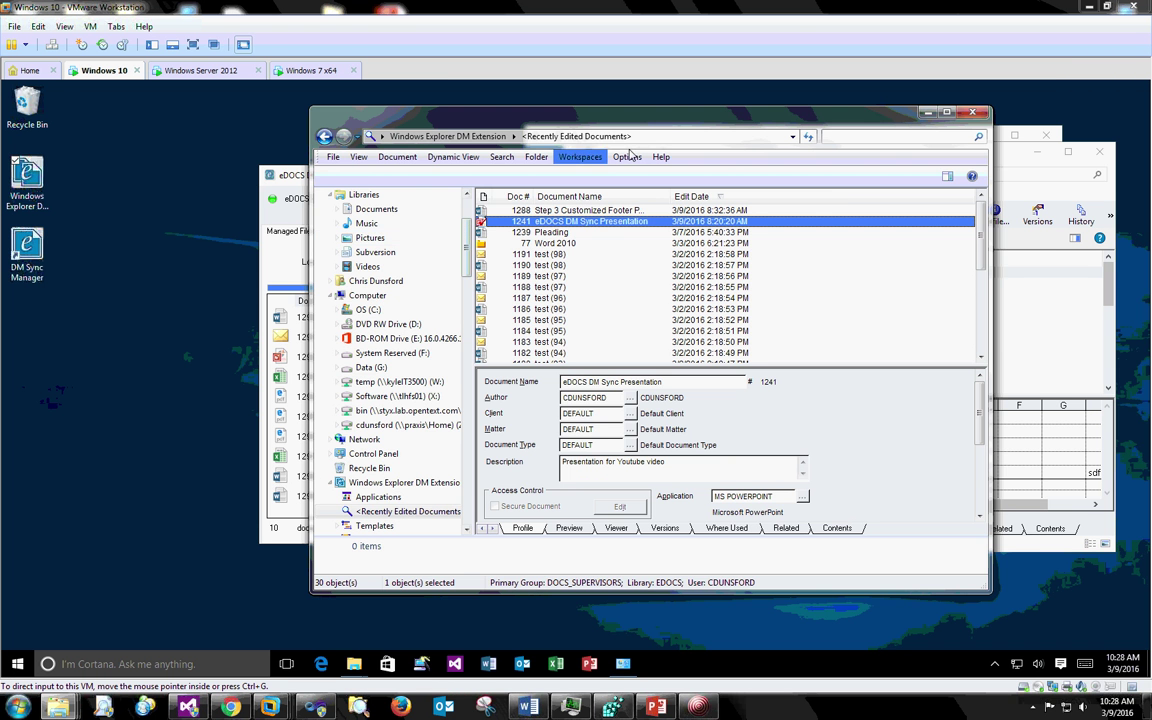
left_click_drag(667, 129, 770, 433)
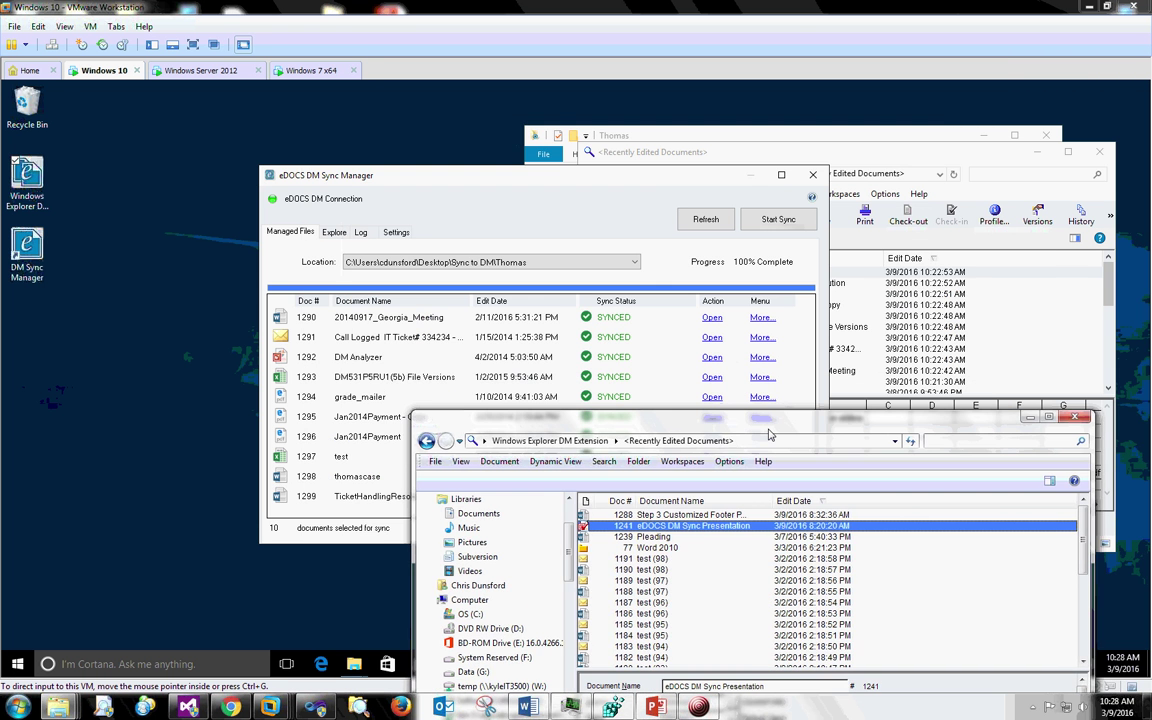
left_click(914, 153)
left_click(912, 151)
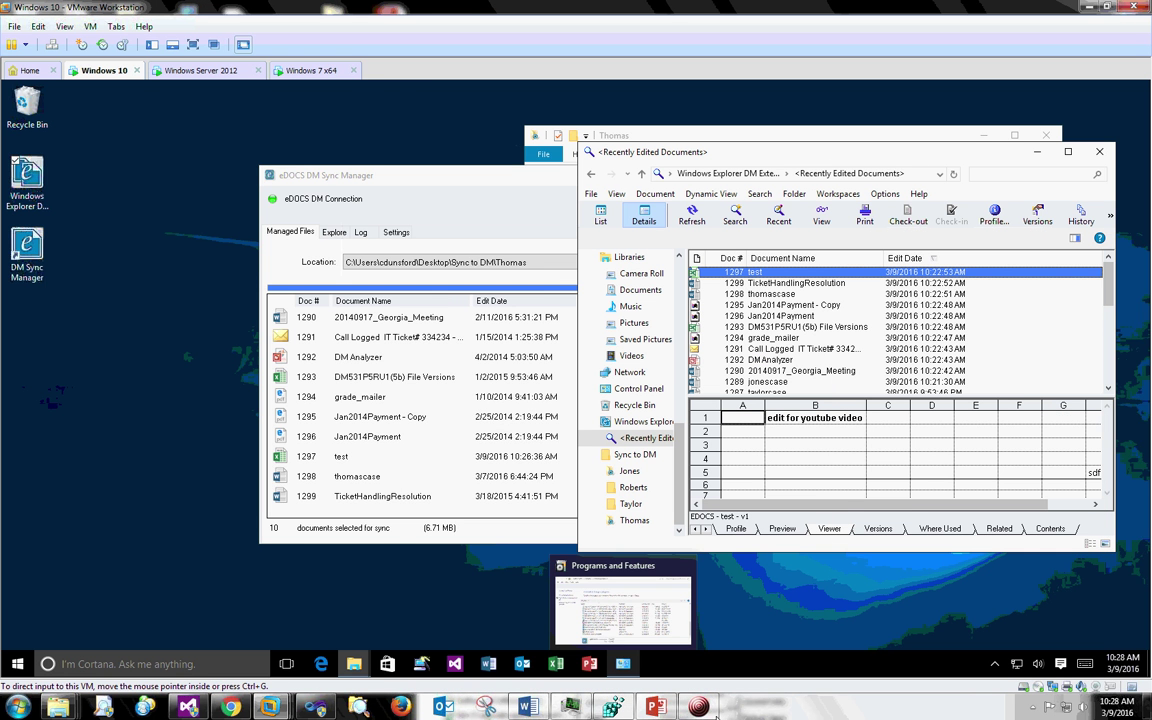
mouse_move(58, 706)
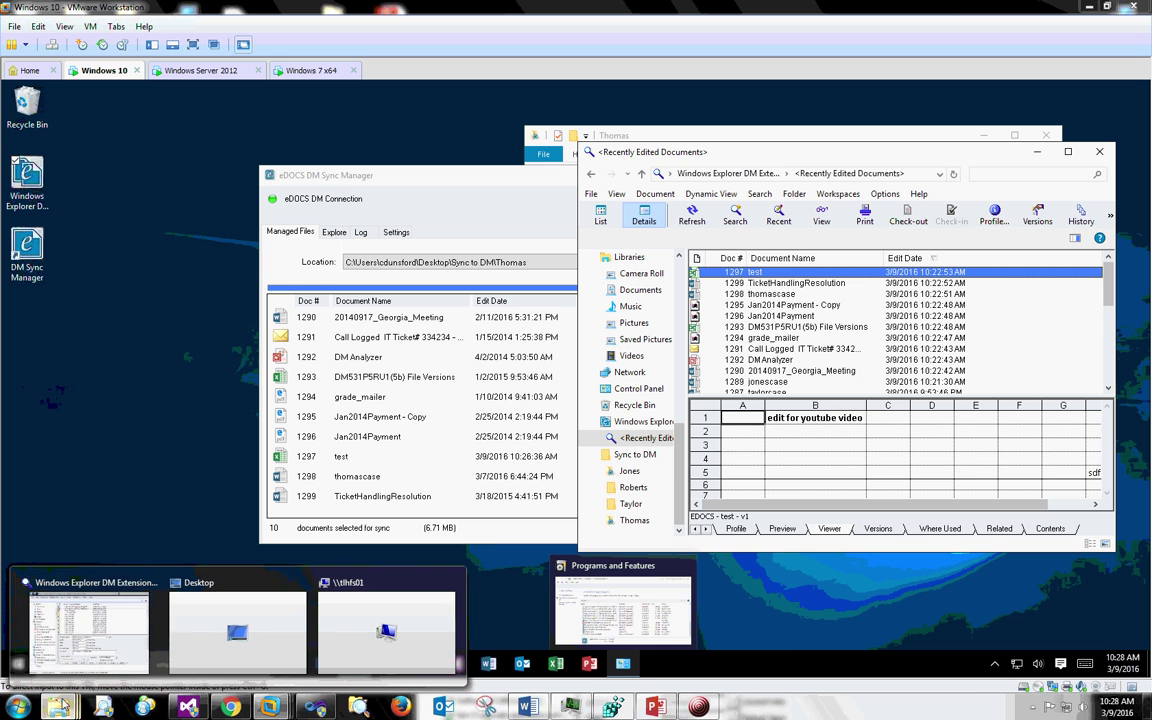
left_click(125, 630)
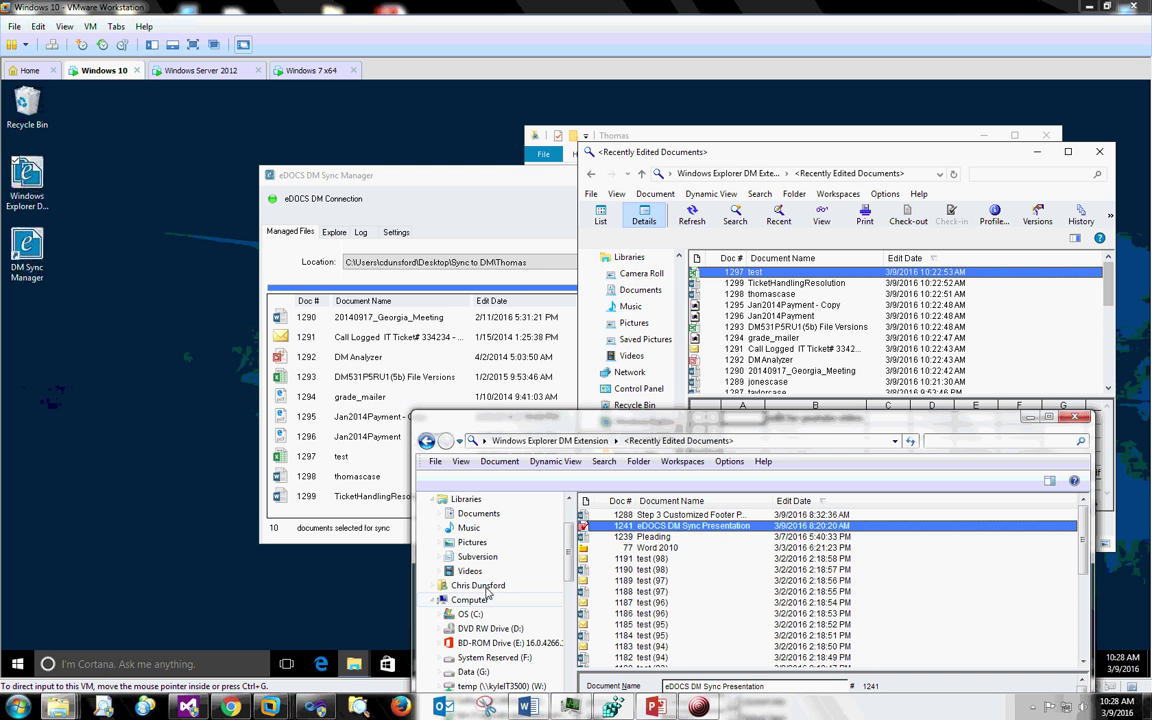
- Search by Doc # 1297 to find the test spreadsheet
left_click(604, 461)
left_click(614, 479)
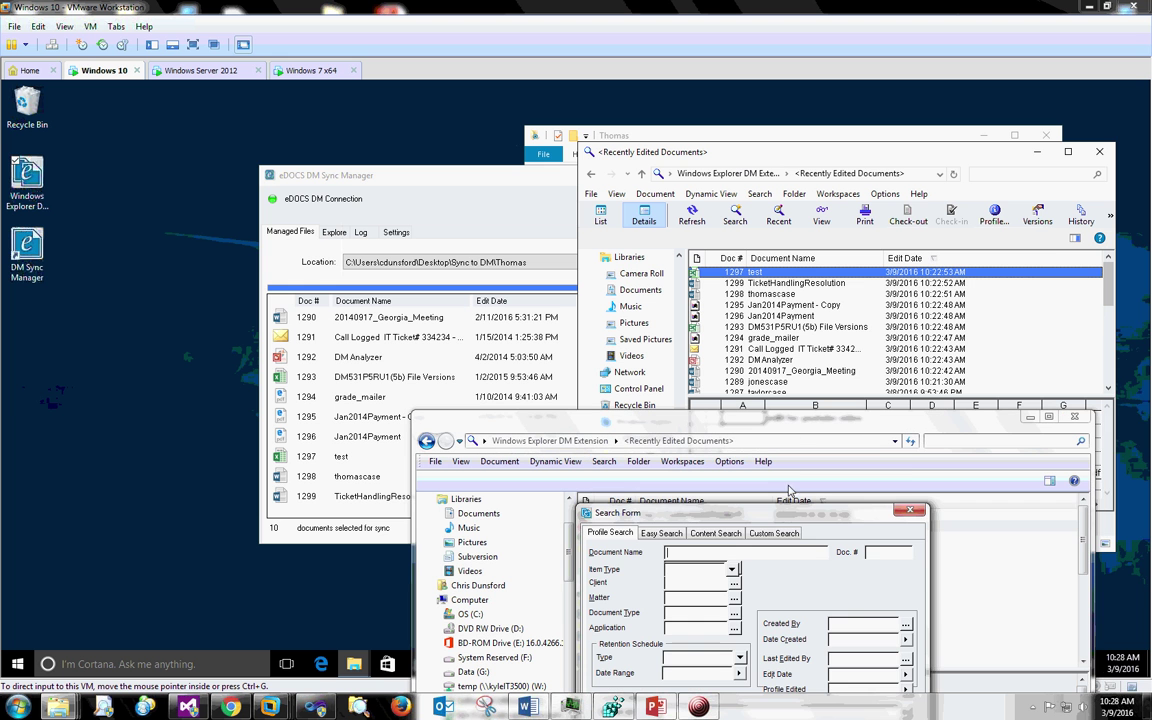
left_click(870, 552)
type("1297")
key("Return")
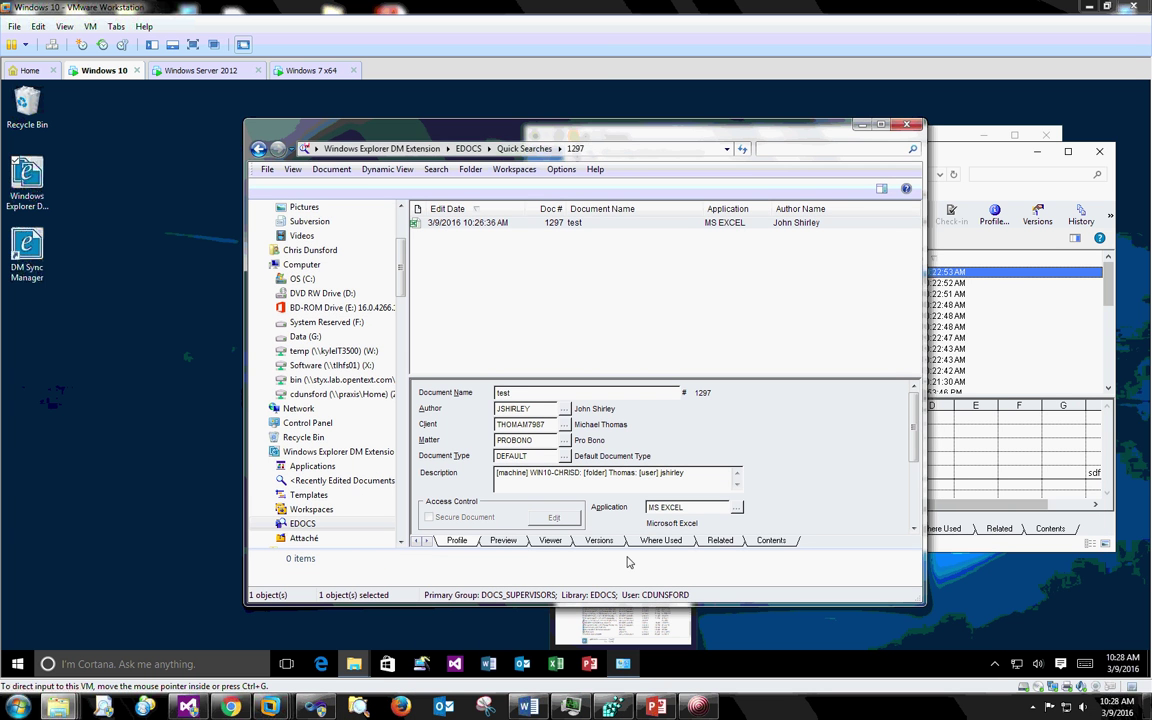
- Open the original version of document 1297 test in Excel
left_click(500, 225)
double_click(500, 228)
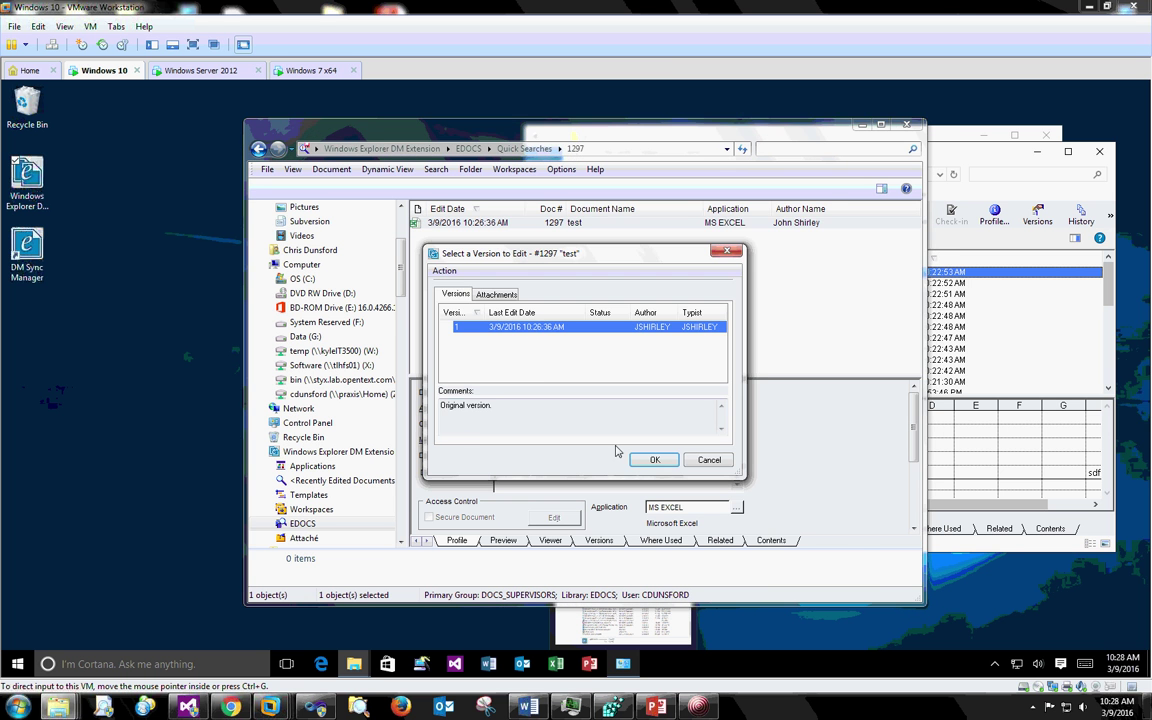
left_click(722, 461)
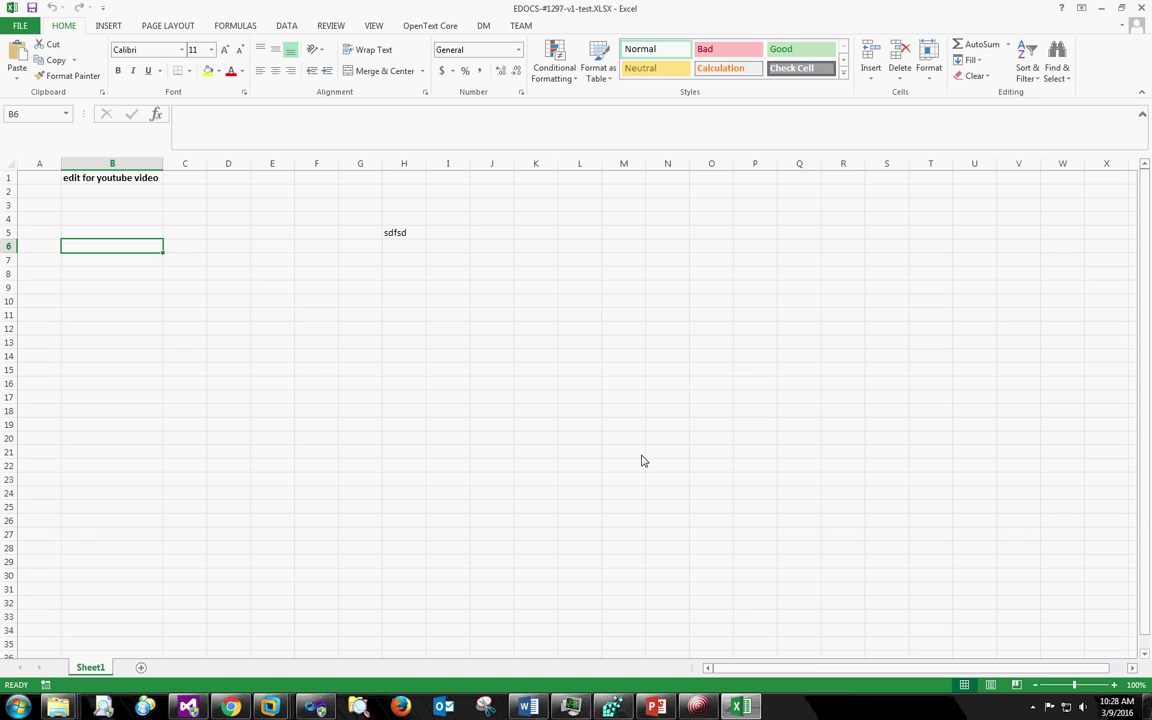
- Enter red 'another edit for youtube video' in B2 and autofit column B
left_click(100, 192)
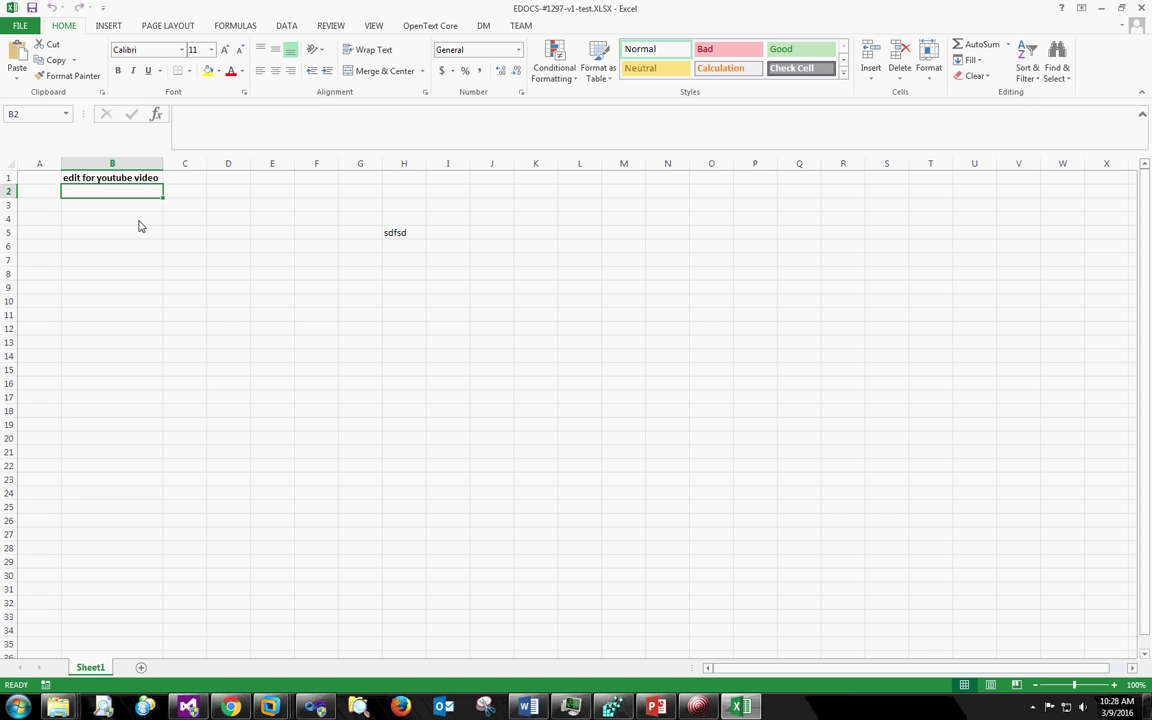
type("another edit ")
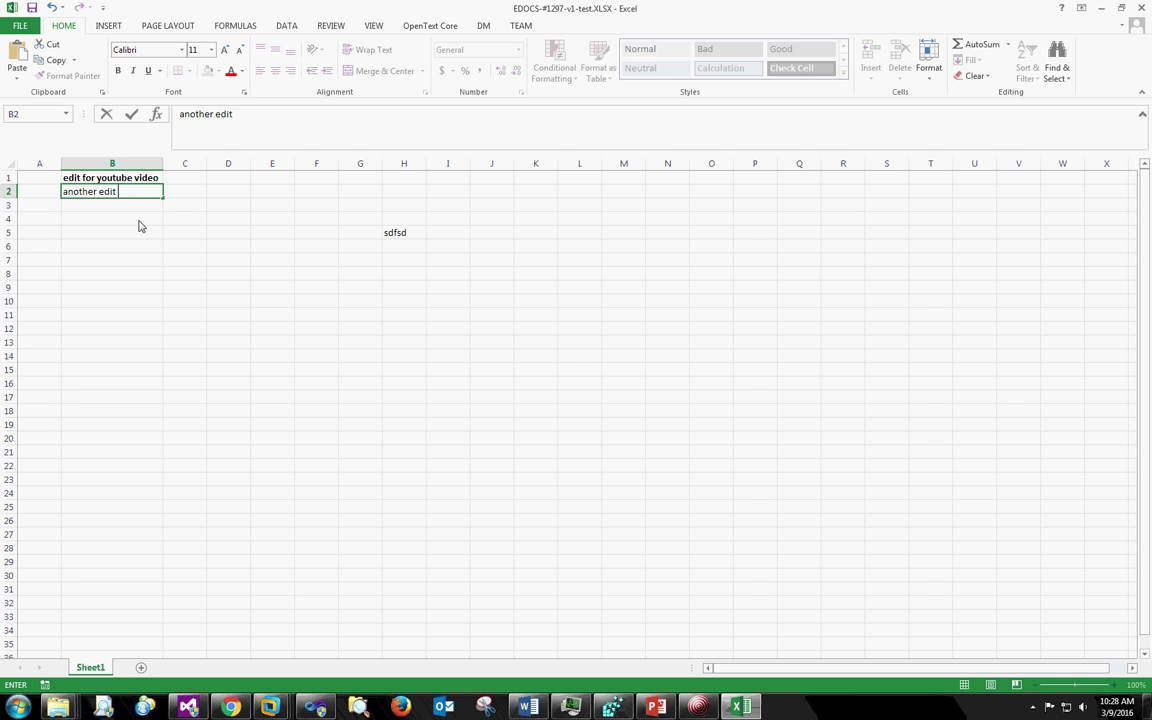
type("for youtube video")
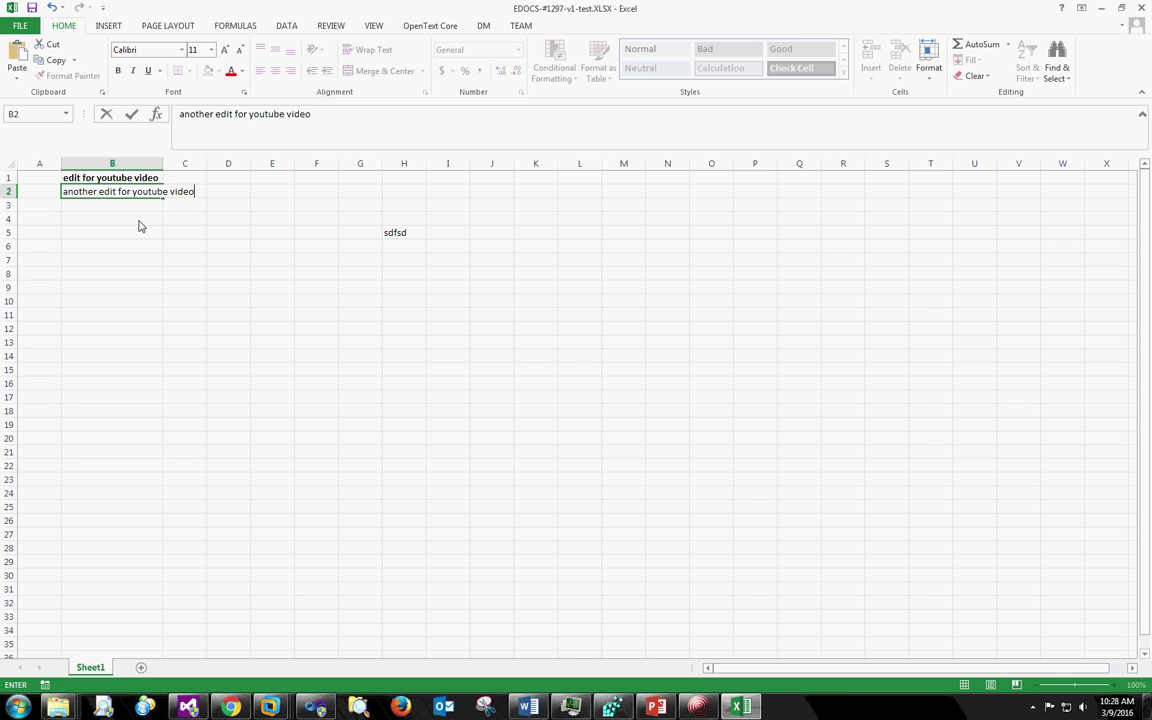
key("Return")
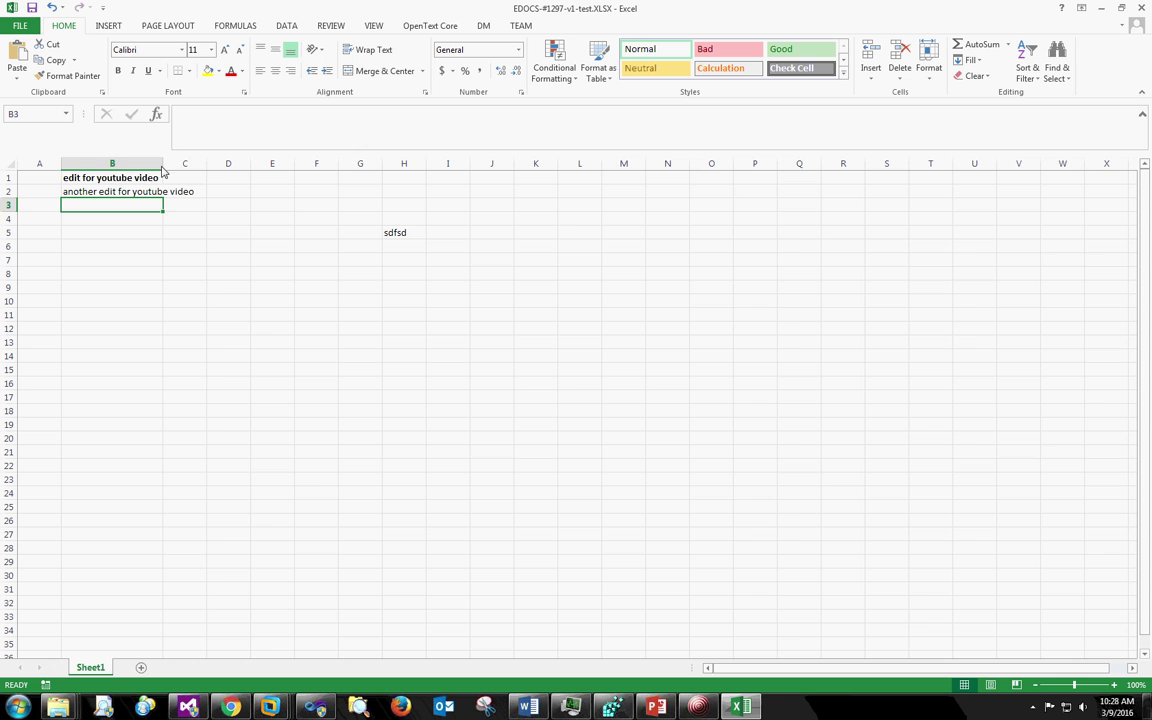
double_click(163, 165)
left_click(165, 191)
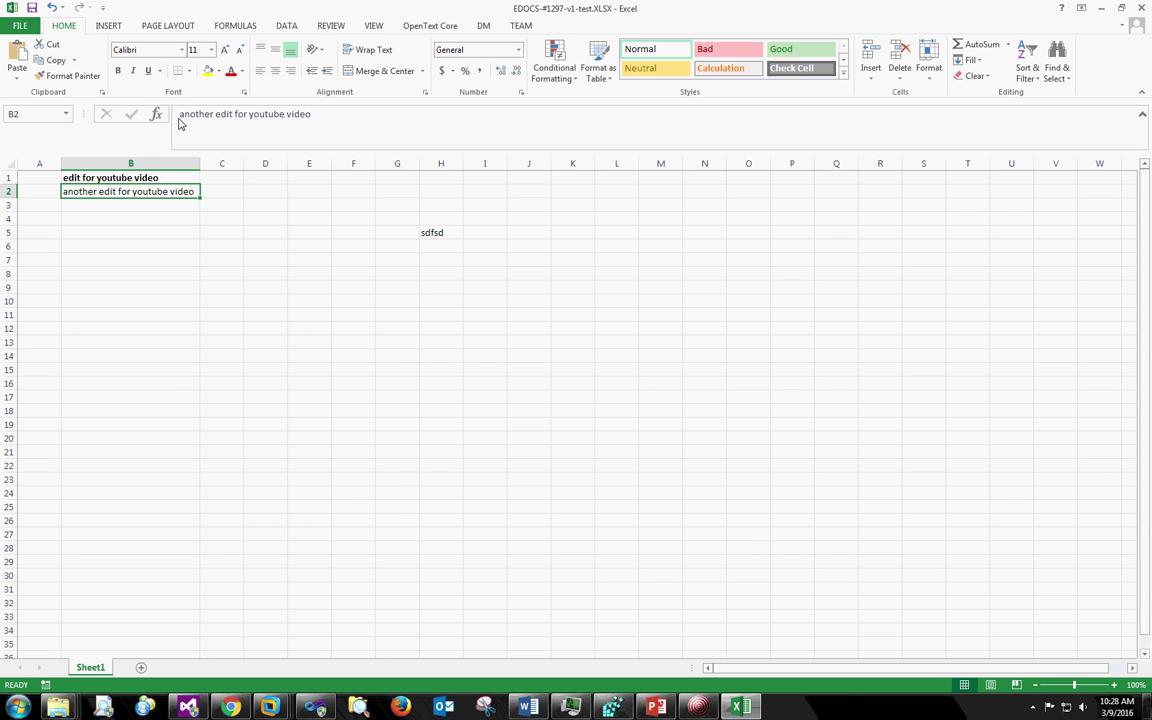
left_click(231, 73)
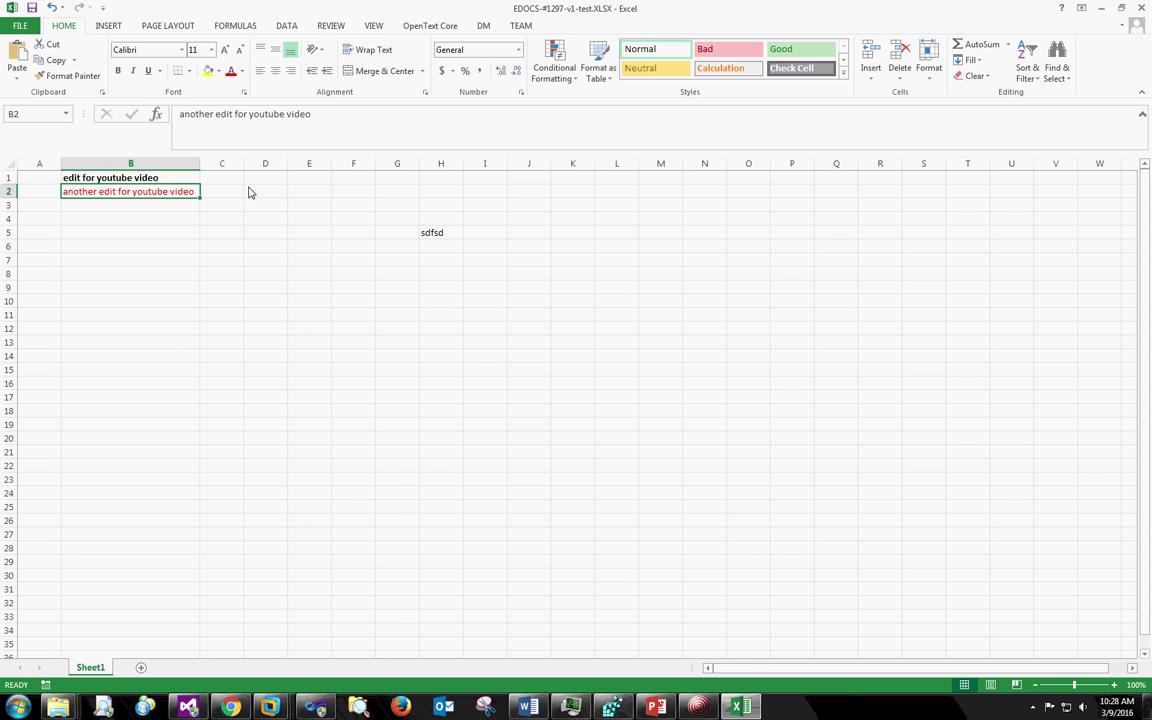
- Minimize Excel and the search window, then open test locally from the Sync Manager
left_click(1103, 7)
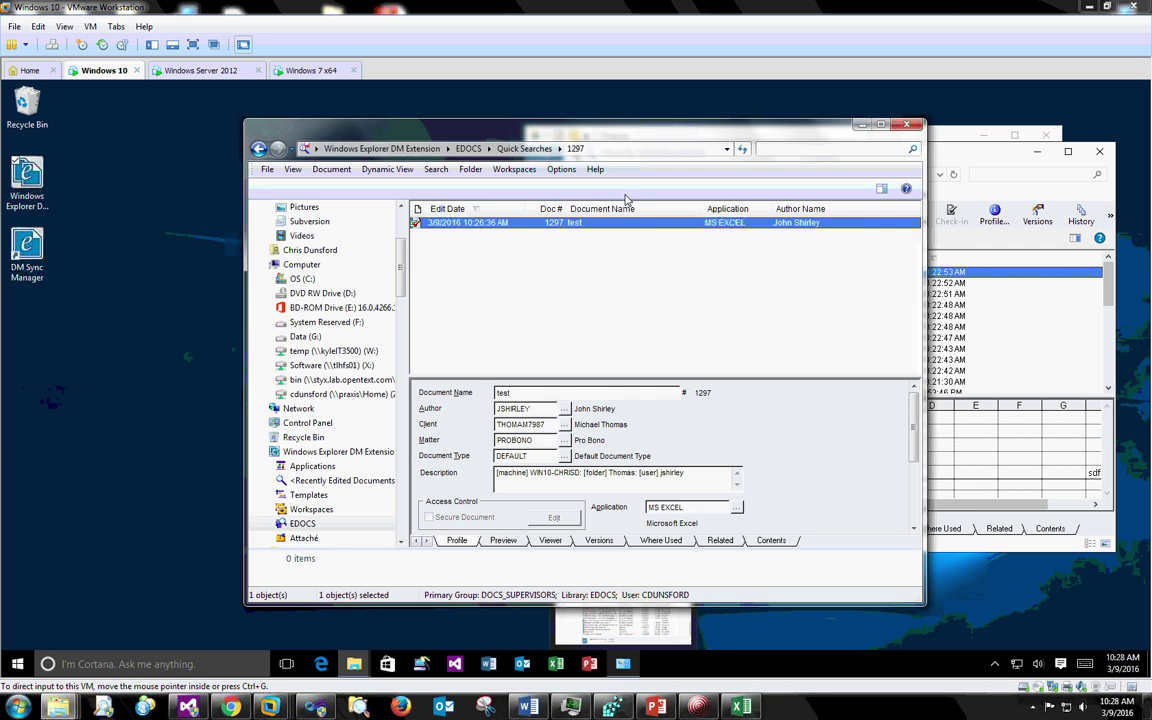
left_click(864, 126)
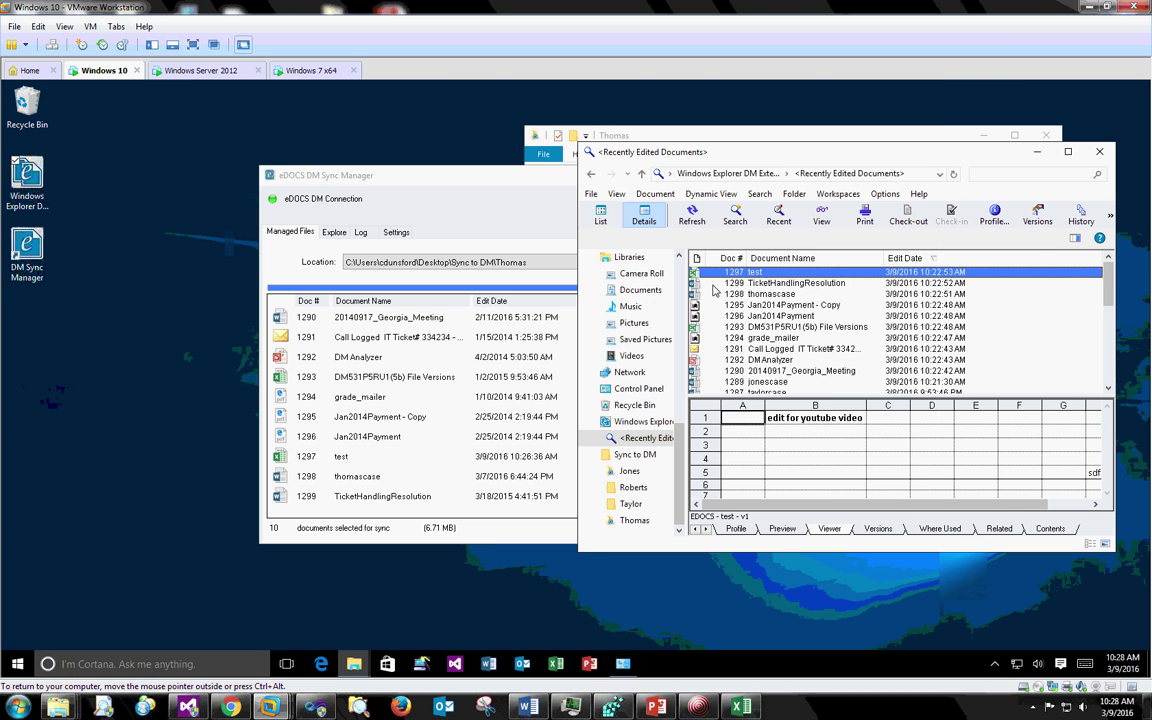
left_click(566, 222)
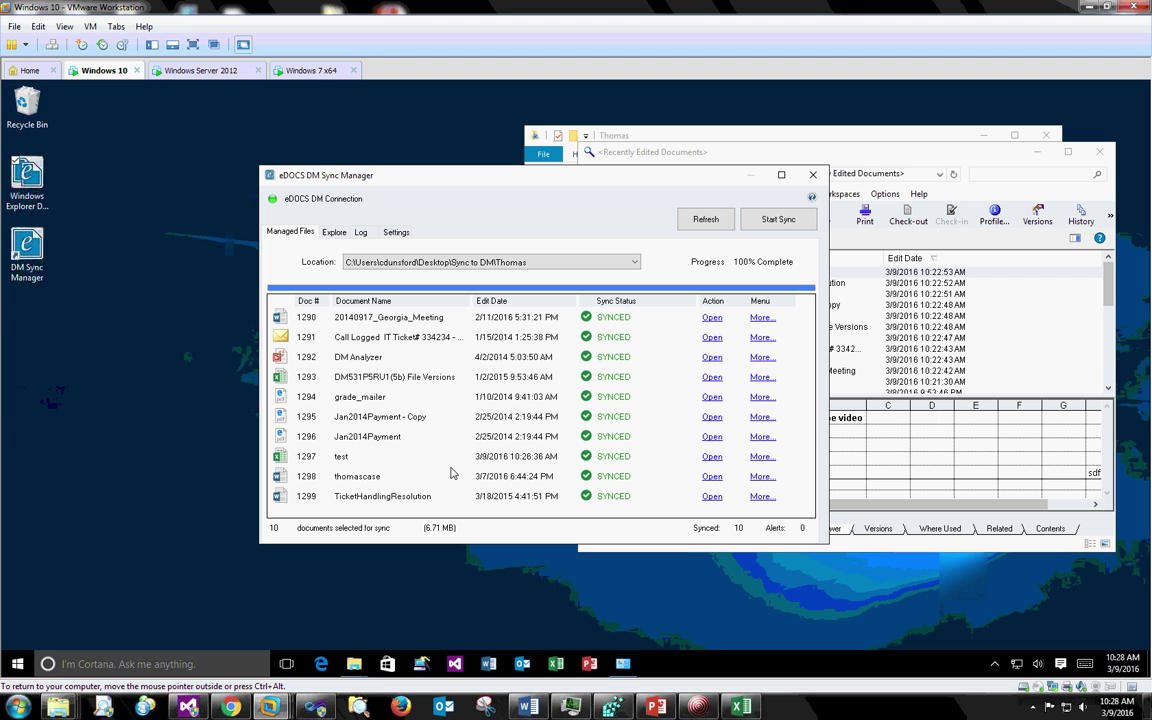
left_click(711, 458)
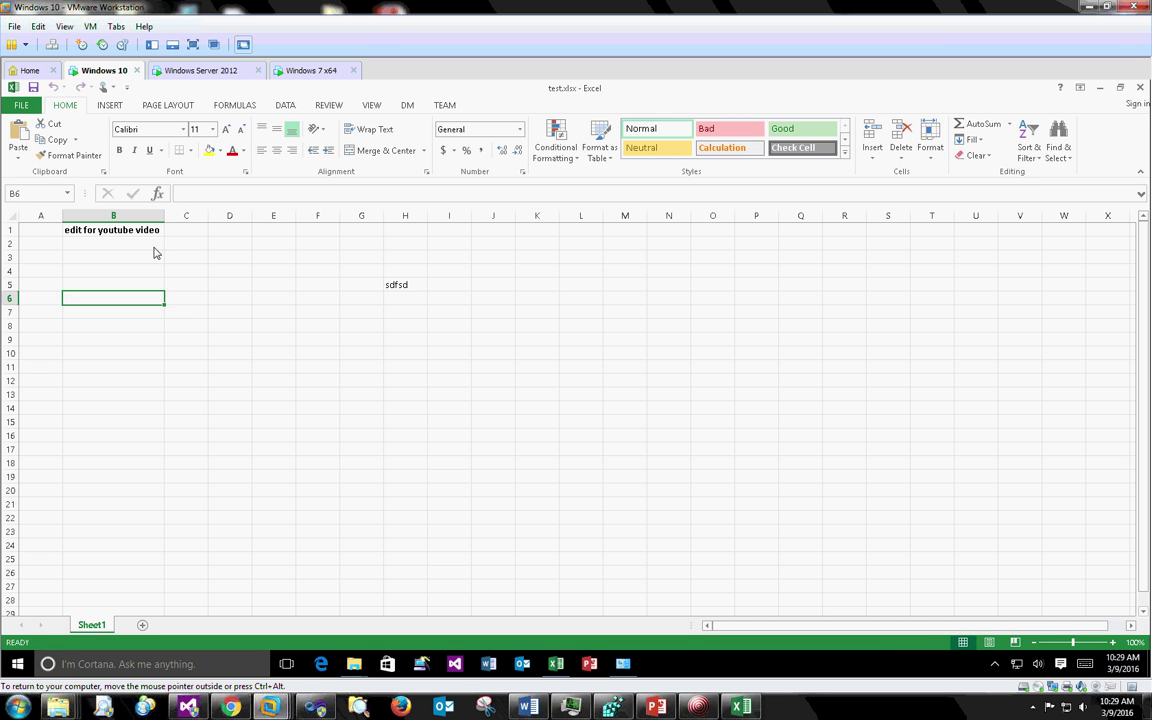
- Type 'another edit (locally)' into cell B2 of the local test workbook
left_click(143, 247)
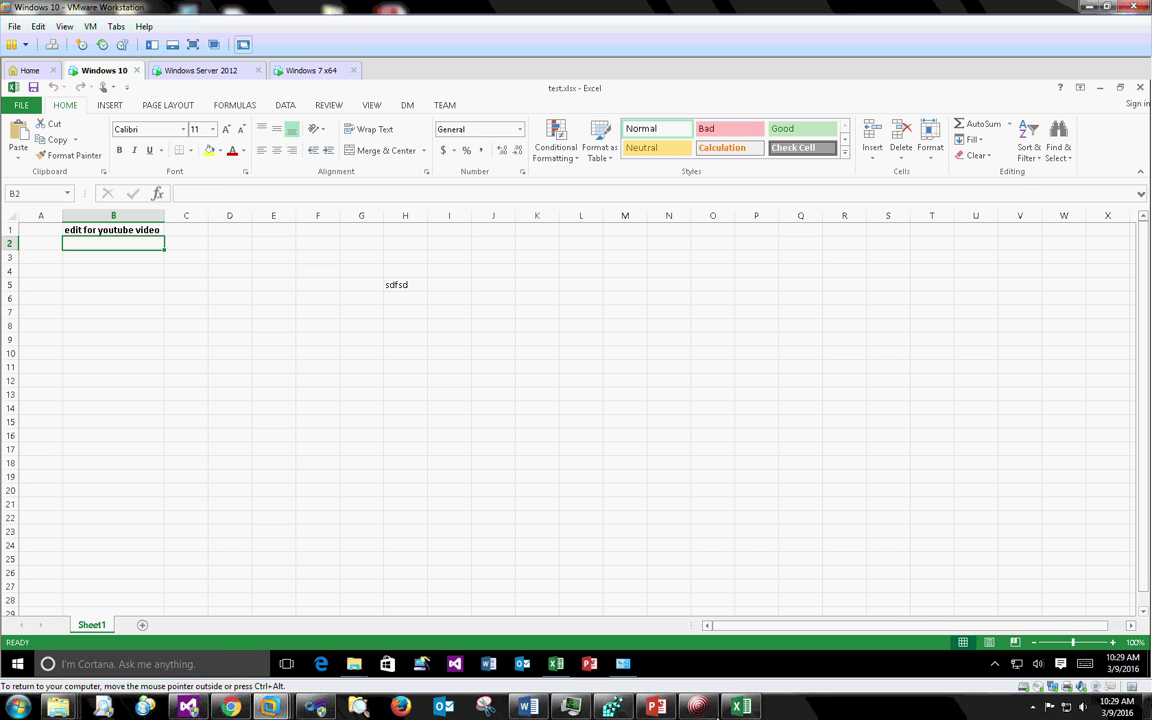
mouse_move(743, 711)
type("another edit (locally")
key("Return")
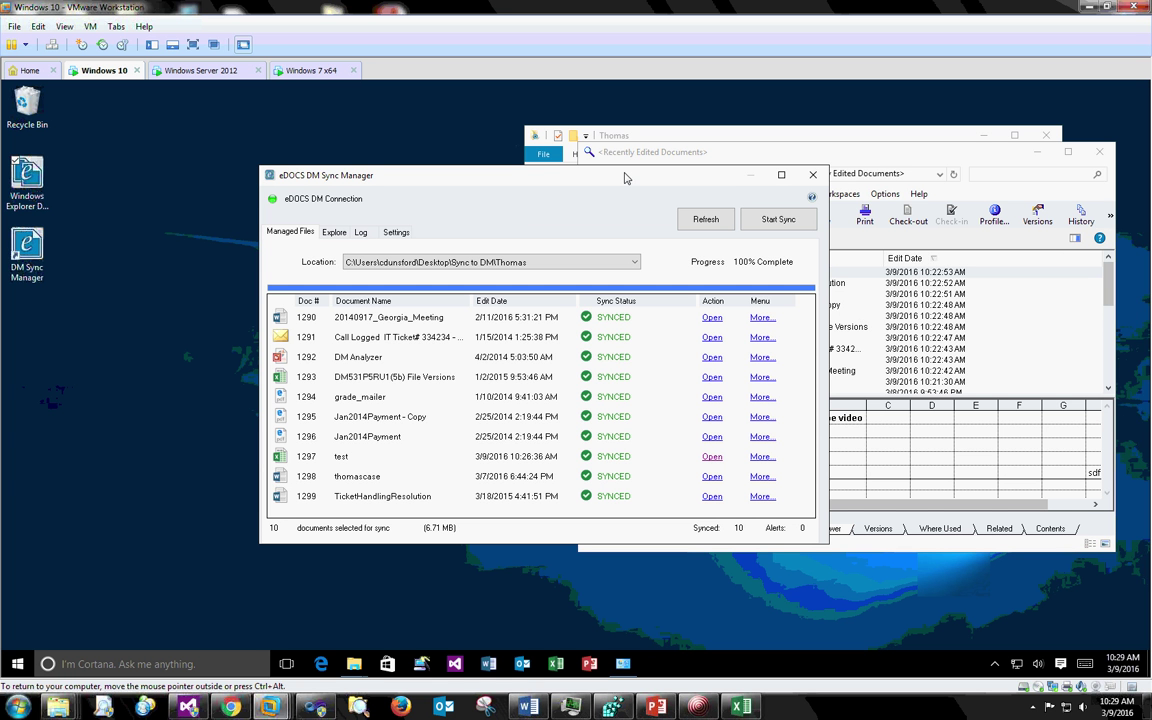
- Refresh statuses and widen the Sync Status column to read test's lock alert
left_click(718, 224)
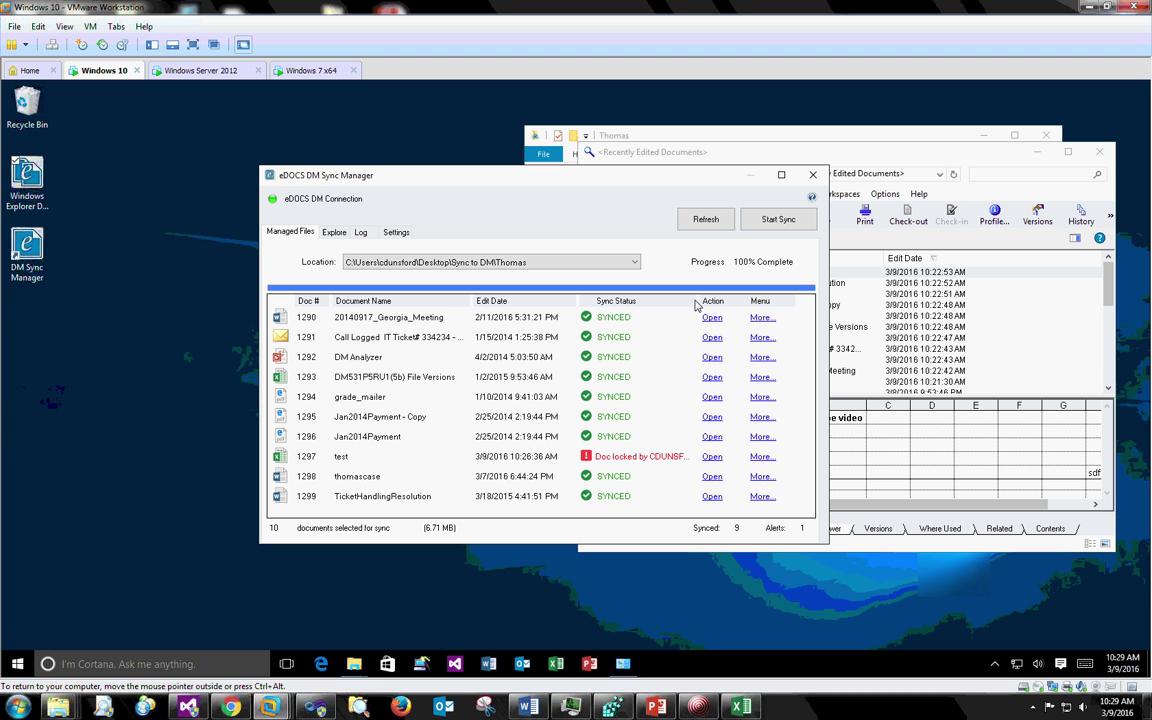
left_click_drag(698, 301, 705, 303)
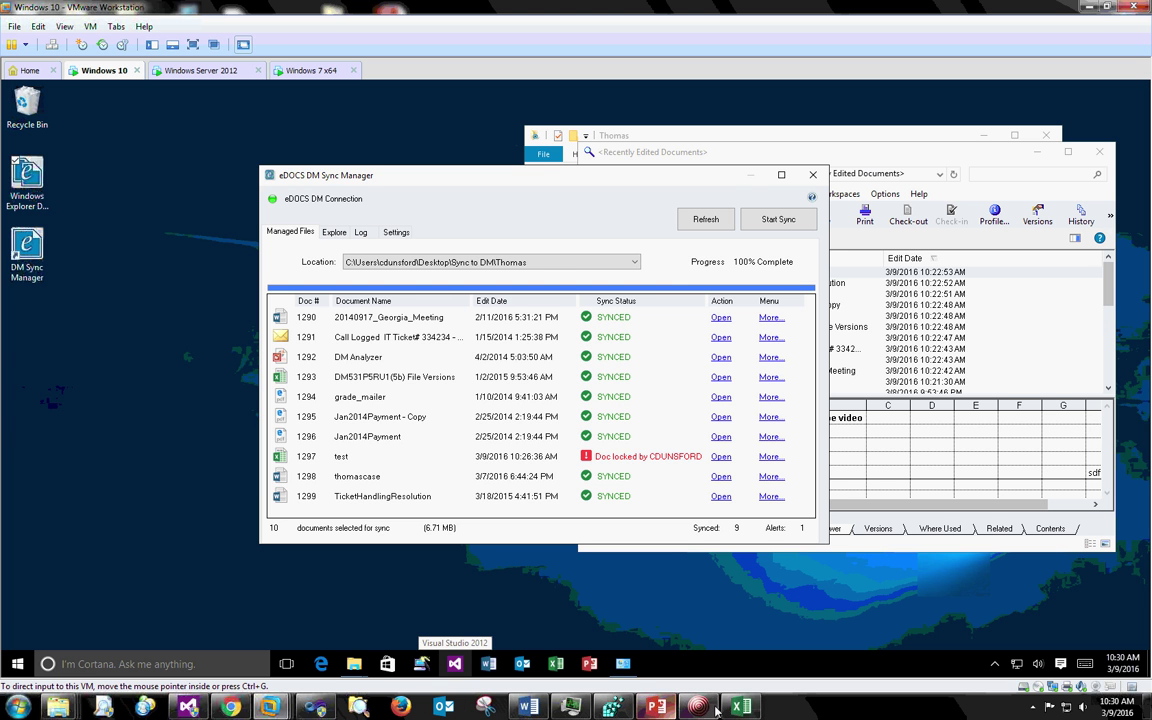
mouse_move(745, 709)
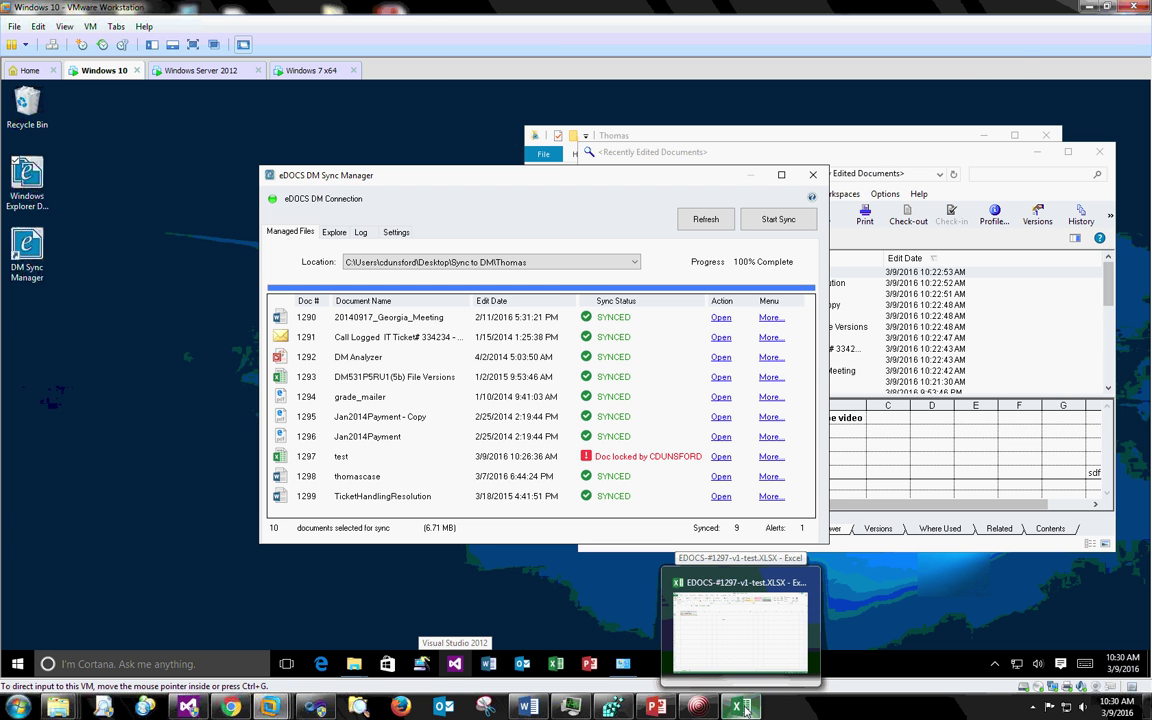
left_click(745, 709)
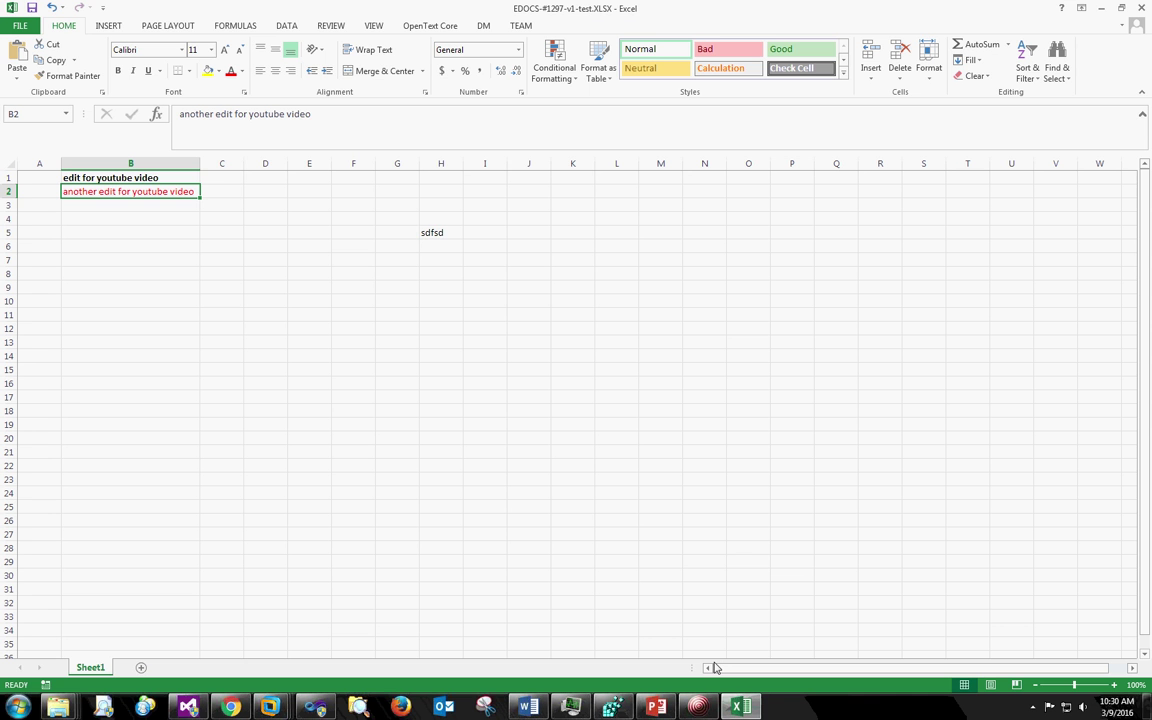
left_click(115, 236)
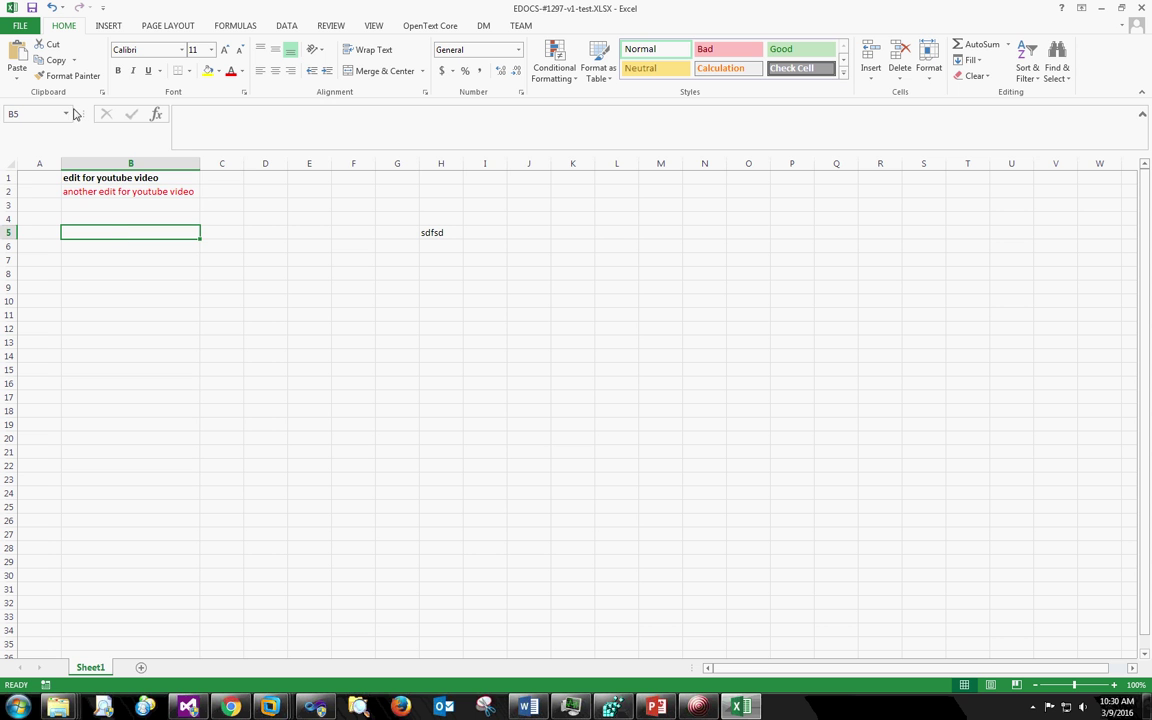
left_click(17, 25)
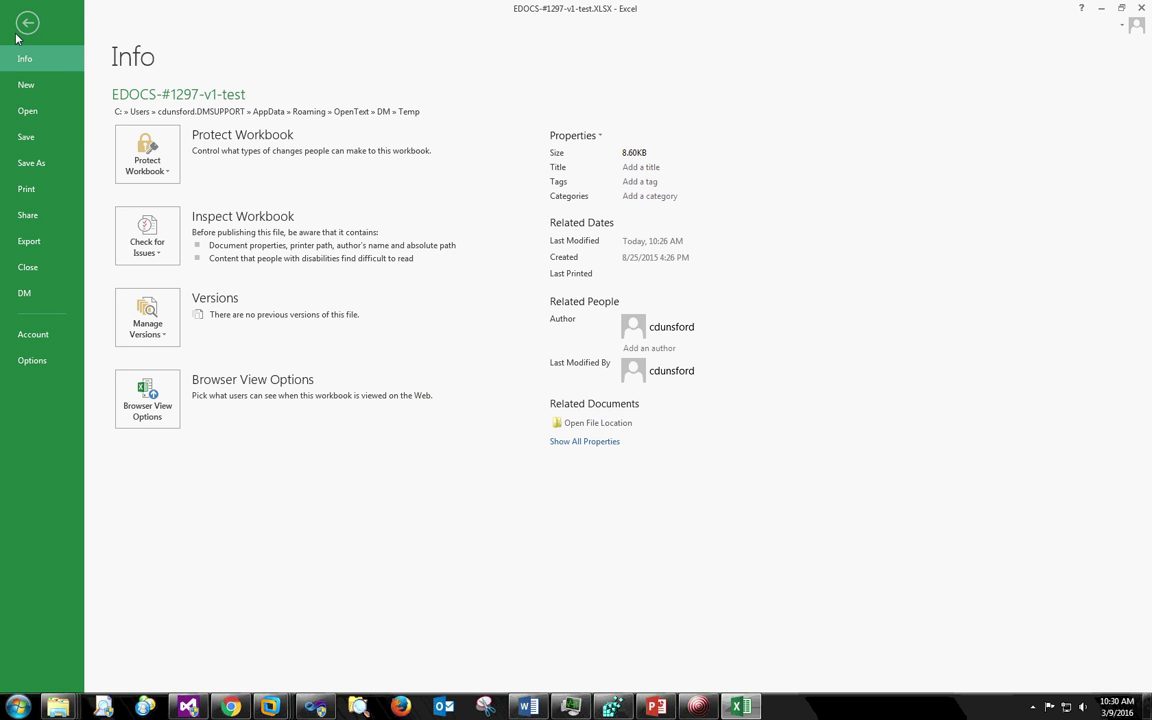
left_click(27, 267)
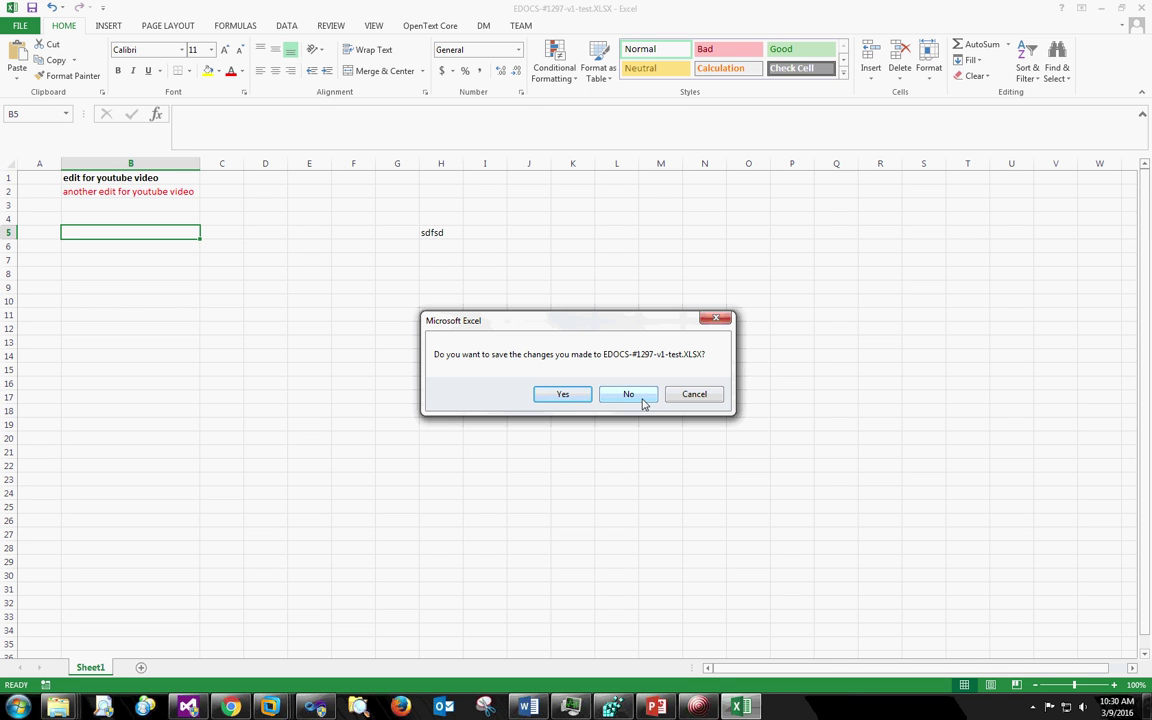
left_click(642, 397)
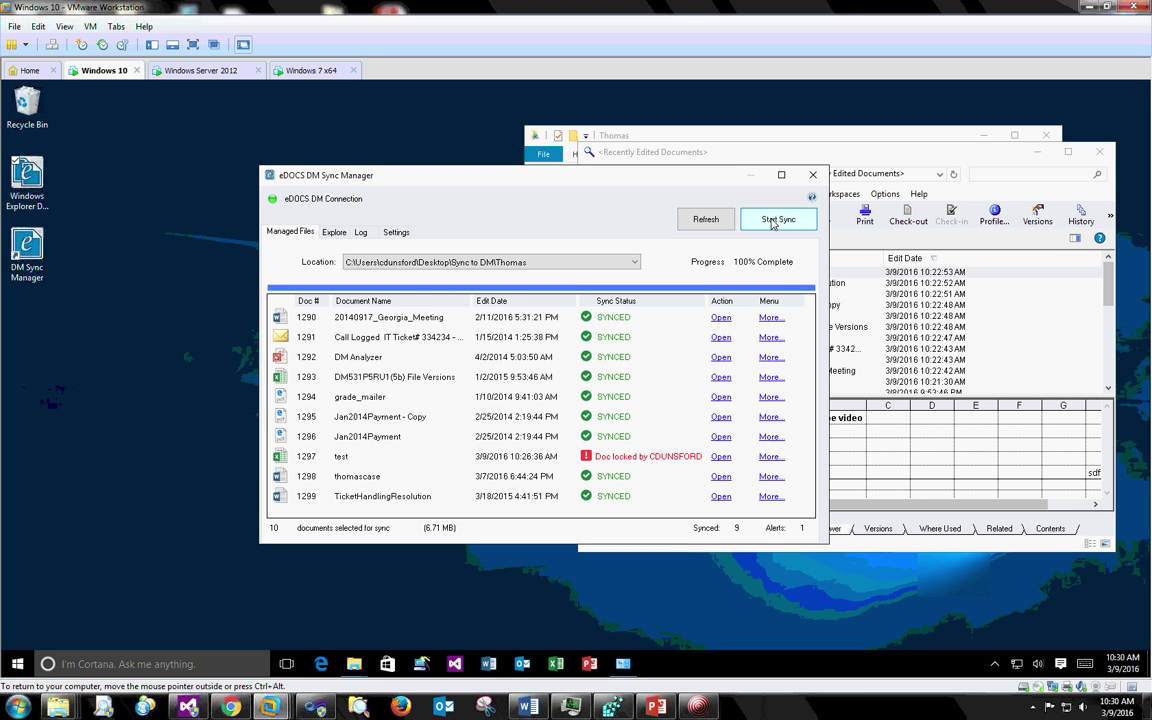
left_click(772, 458)
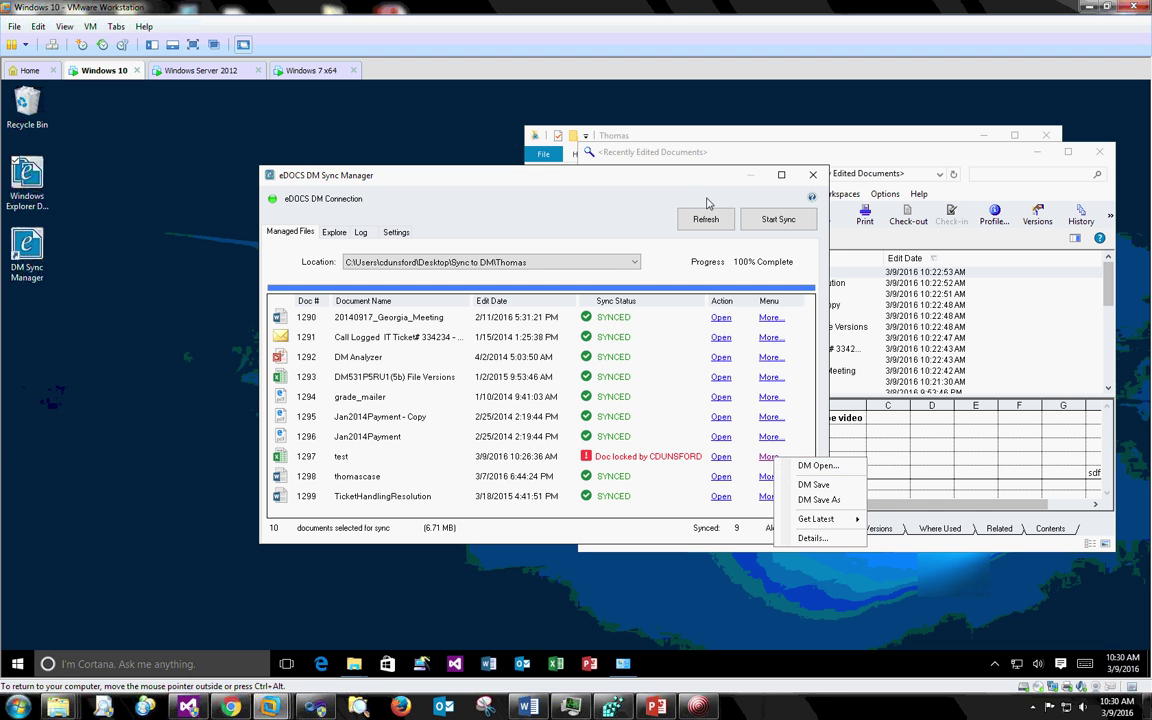
left_click(760, 242)
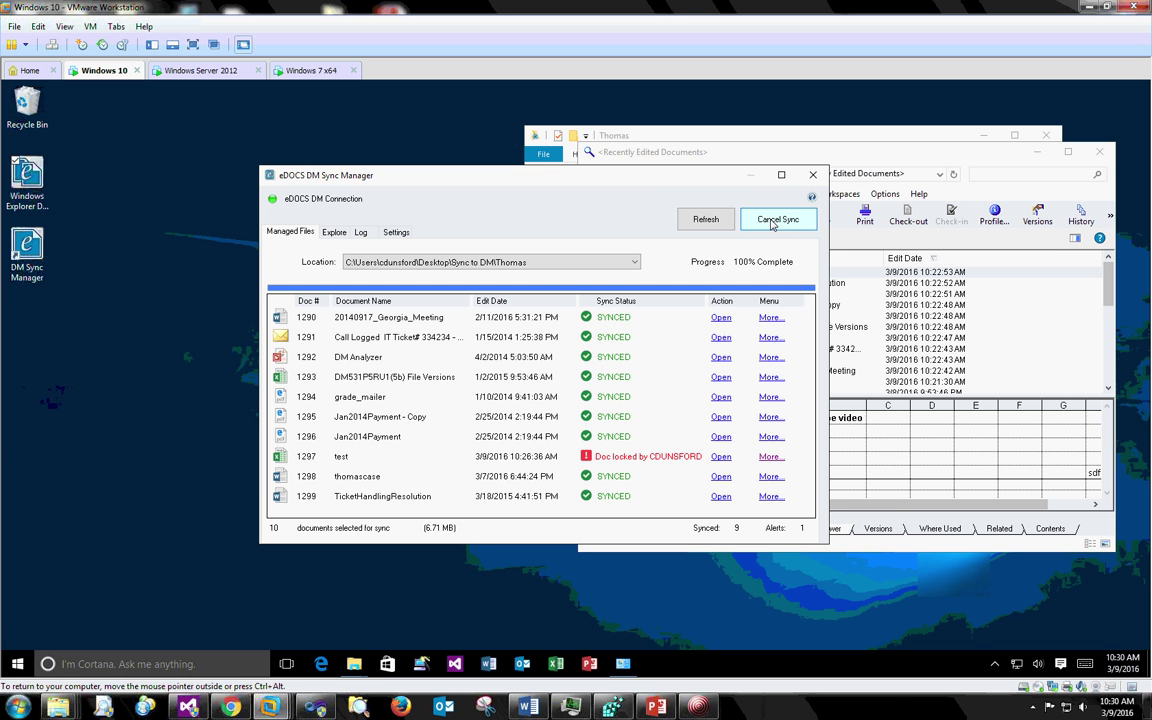
left_click(771, 223)
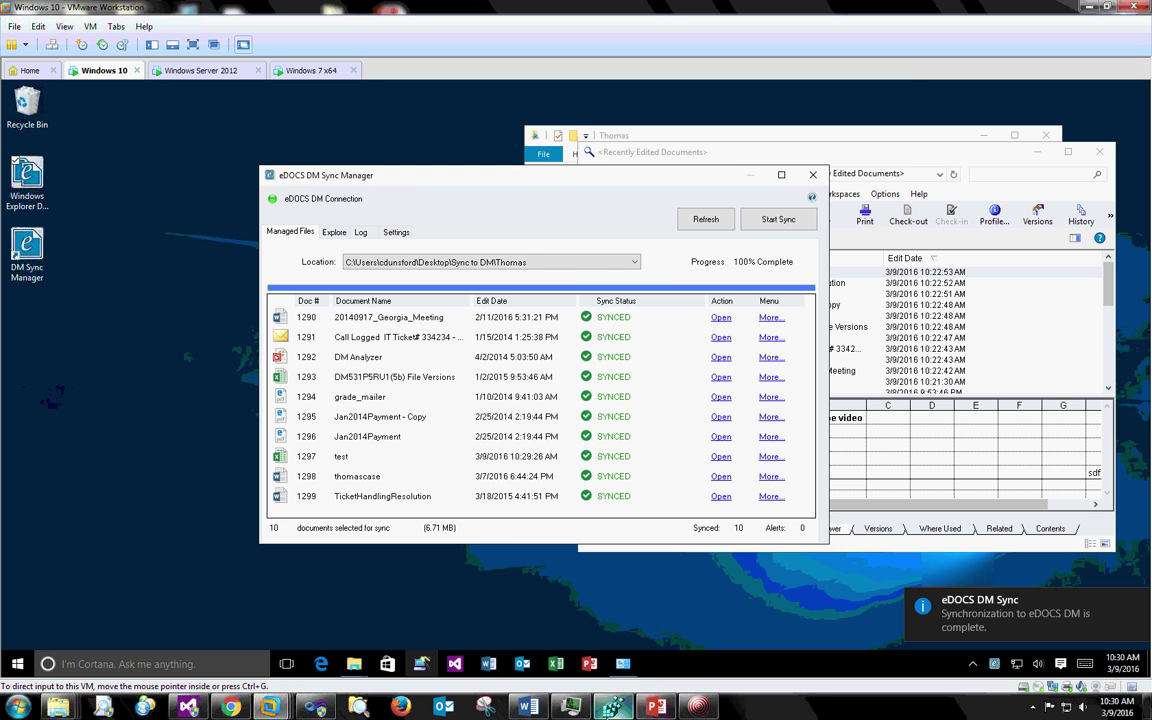
left_click(529, 707)
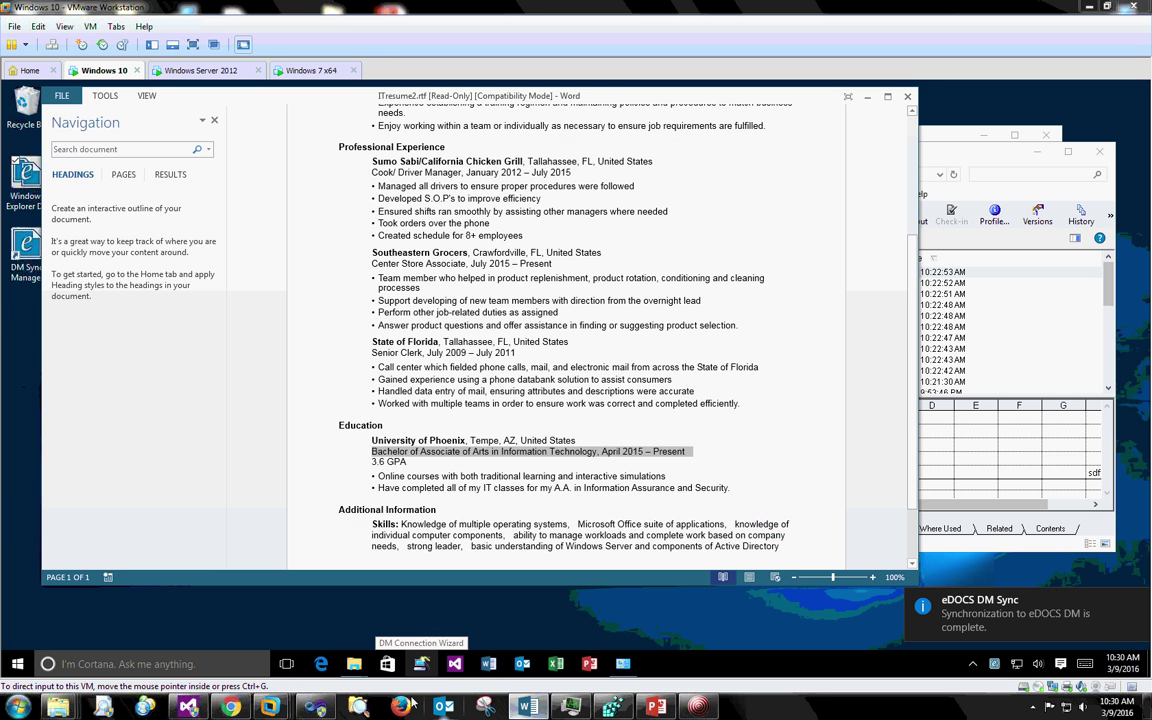
left_click(866, 96)
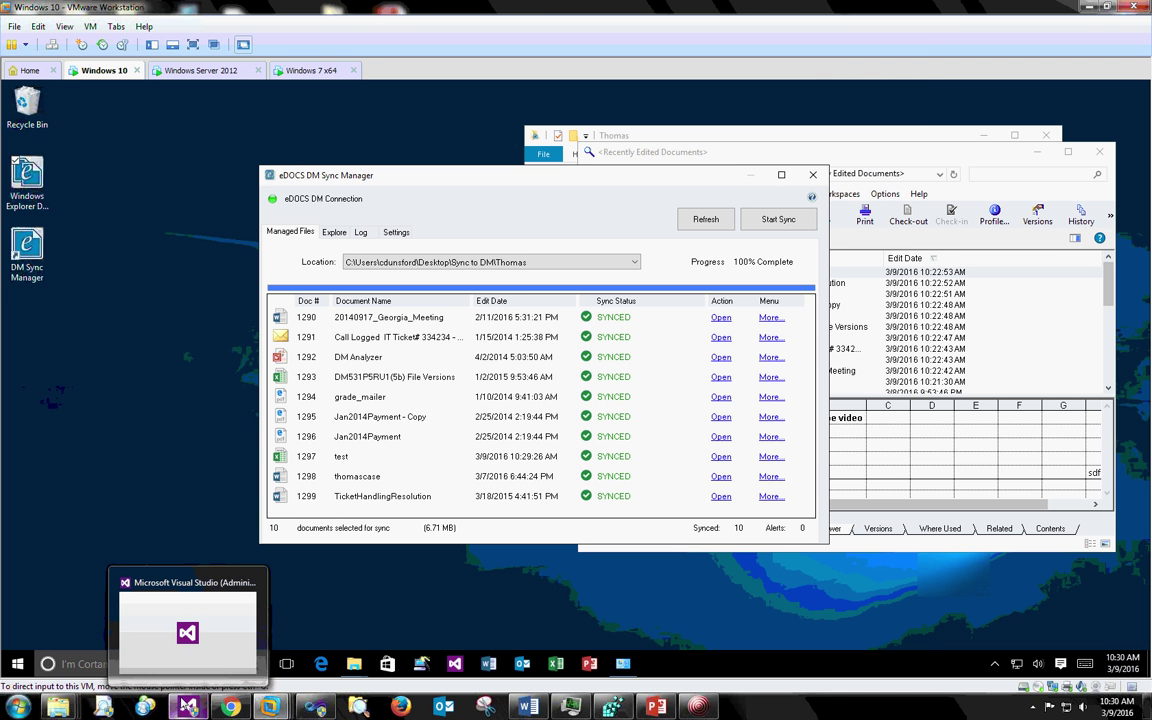
- Open the original version of document 1297 test from DM Explorer
mouse_move(60, 705)
left_click(101, 660)
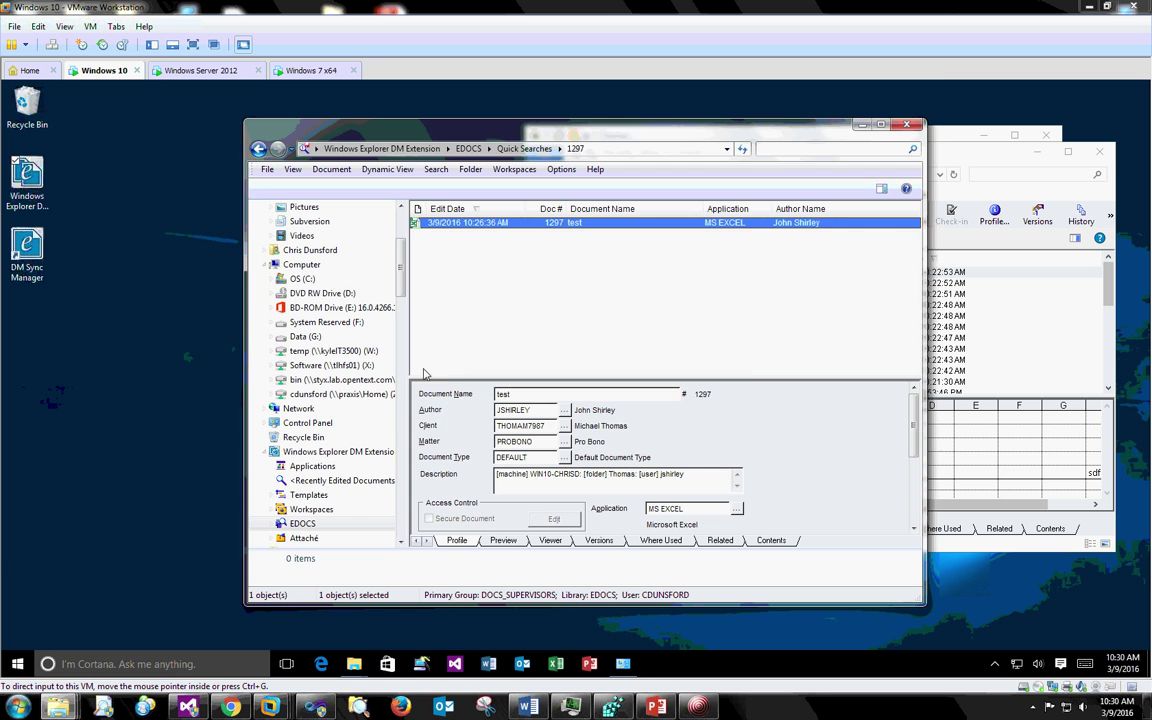
double_click(480, 226)
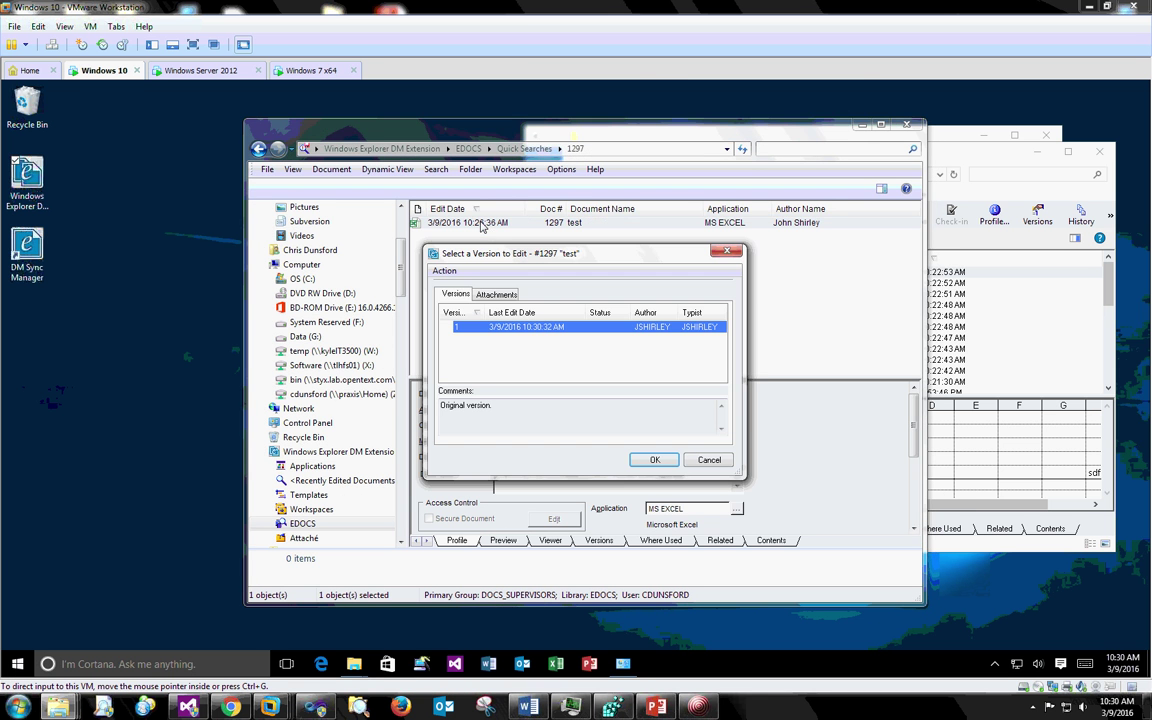
left_click(661, 460)
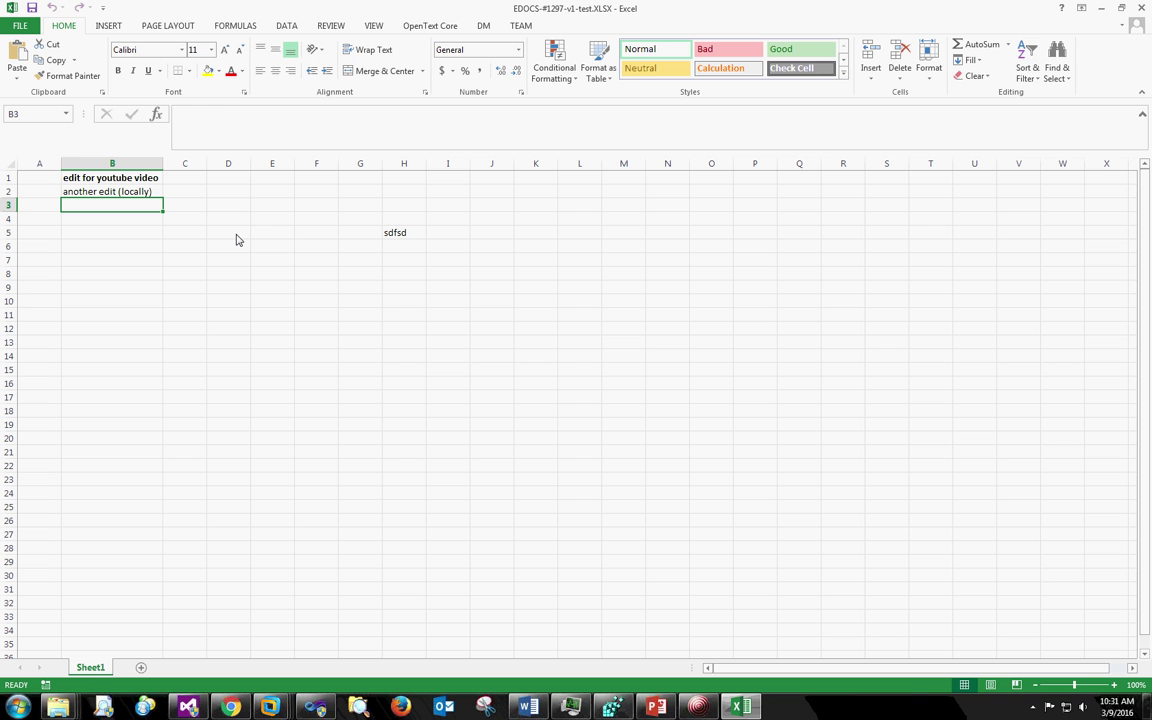
- Enter 'another edit (DM Copy)' in B3, save to DM, and minimize Excel and DM Explorer
type("another")
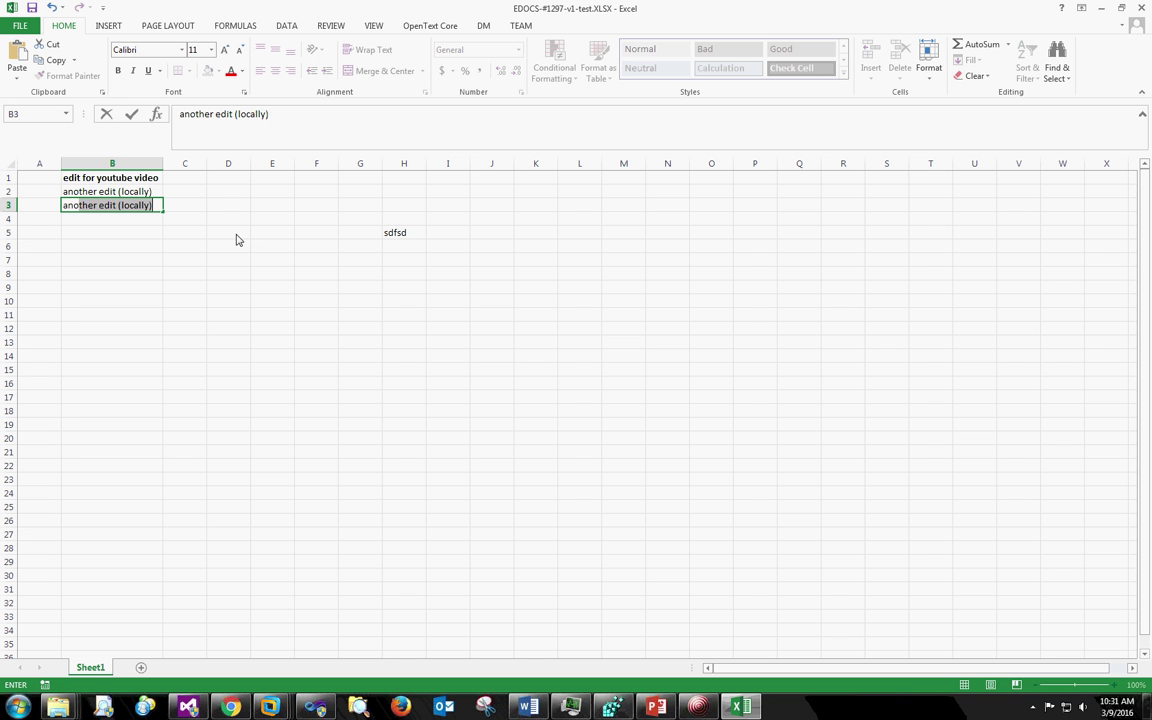
type(" edit (DM")
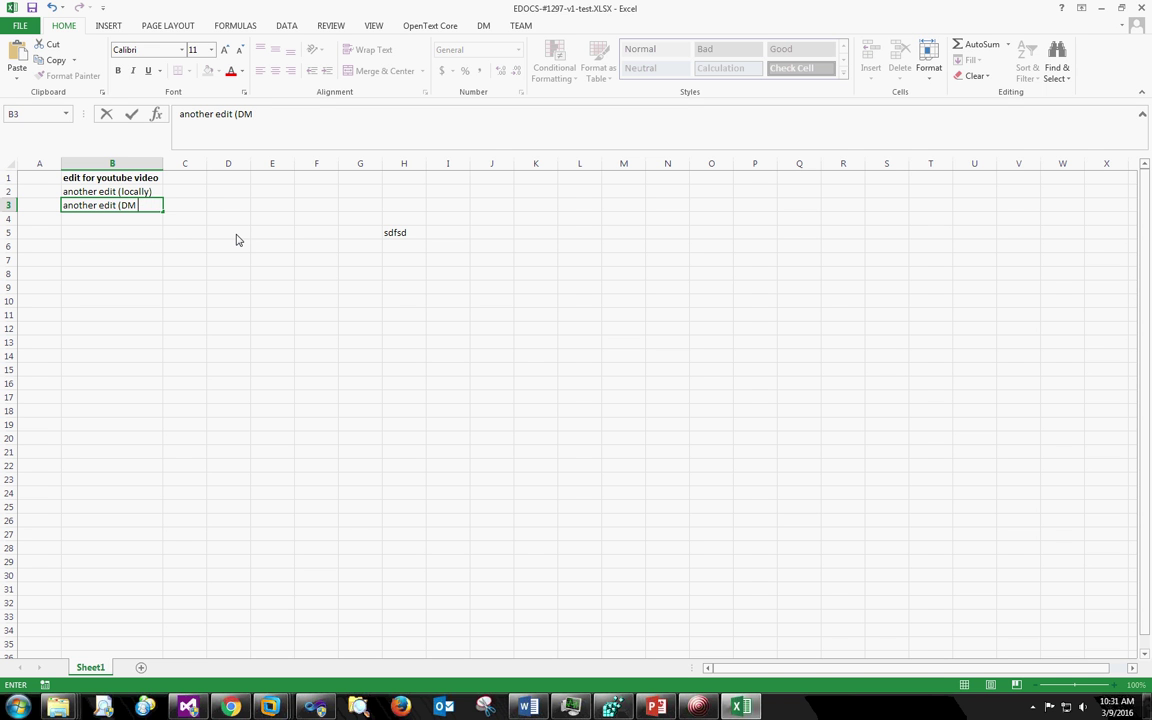
type(" Copy)")
key("Return")
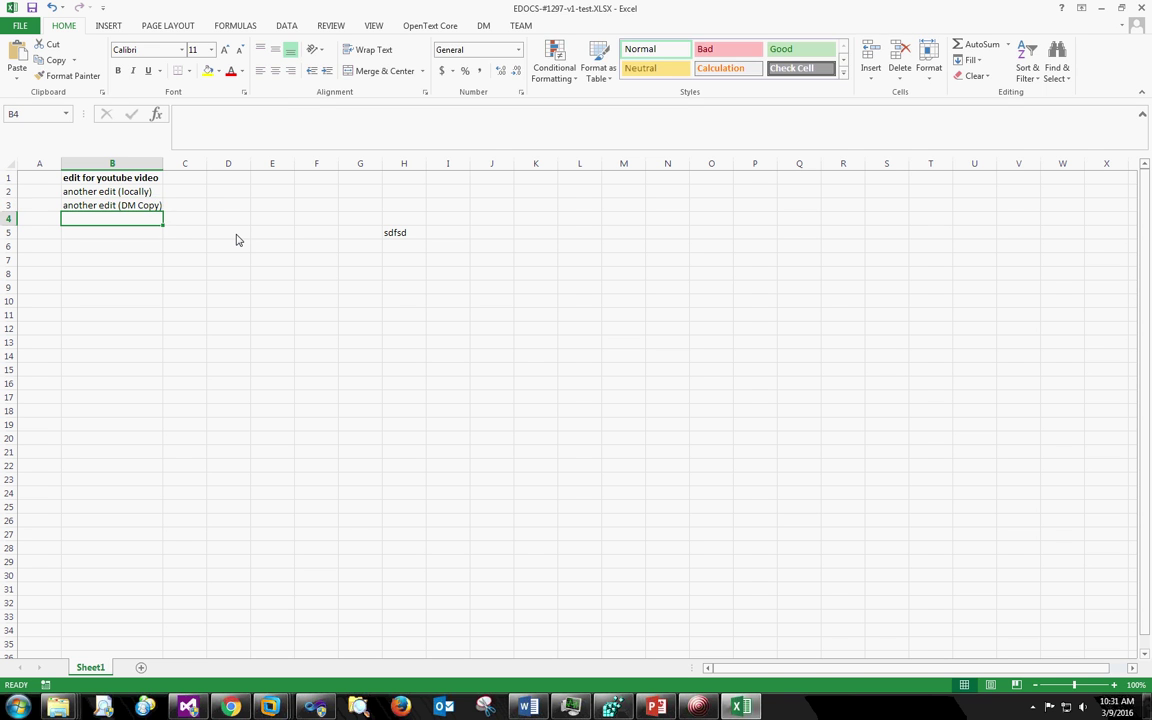
left_click(32, 8)
left_click(1101, 9)
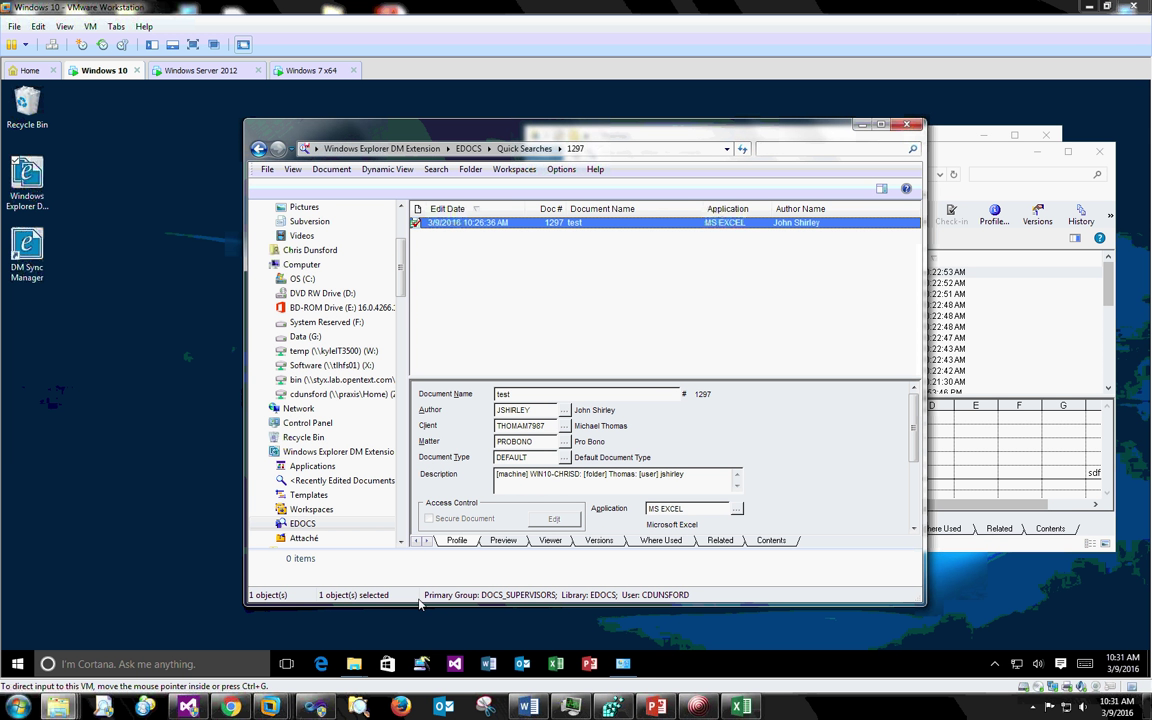
left_click(862, 125)
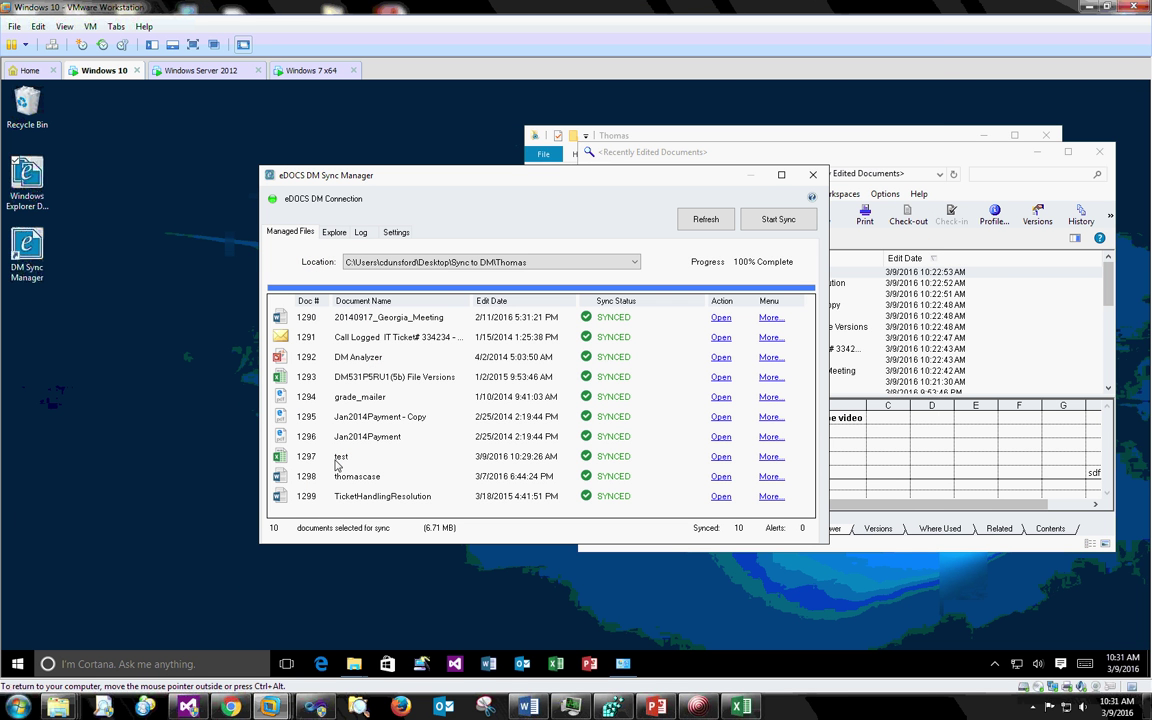
- Open the local test workbook and enter 'another edit (another local)' in cell B3
double_click(614, 453)
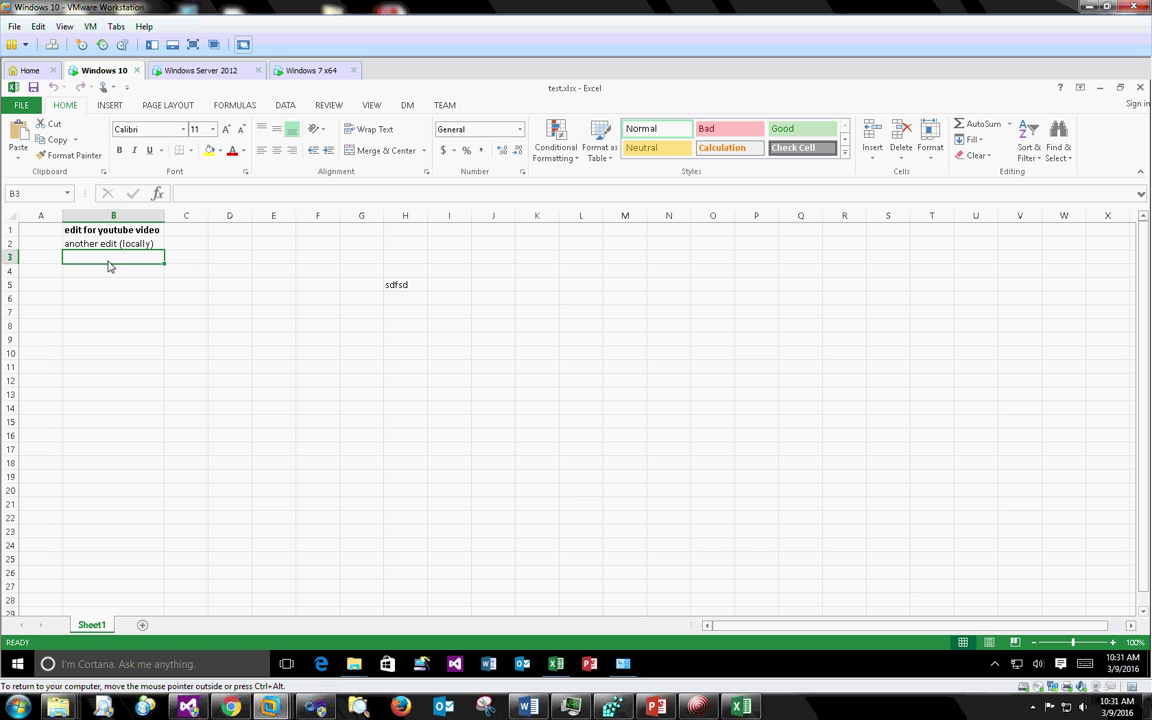
type("another eidt")
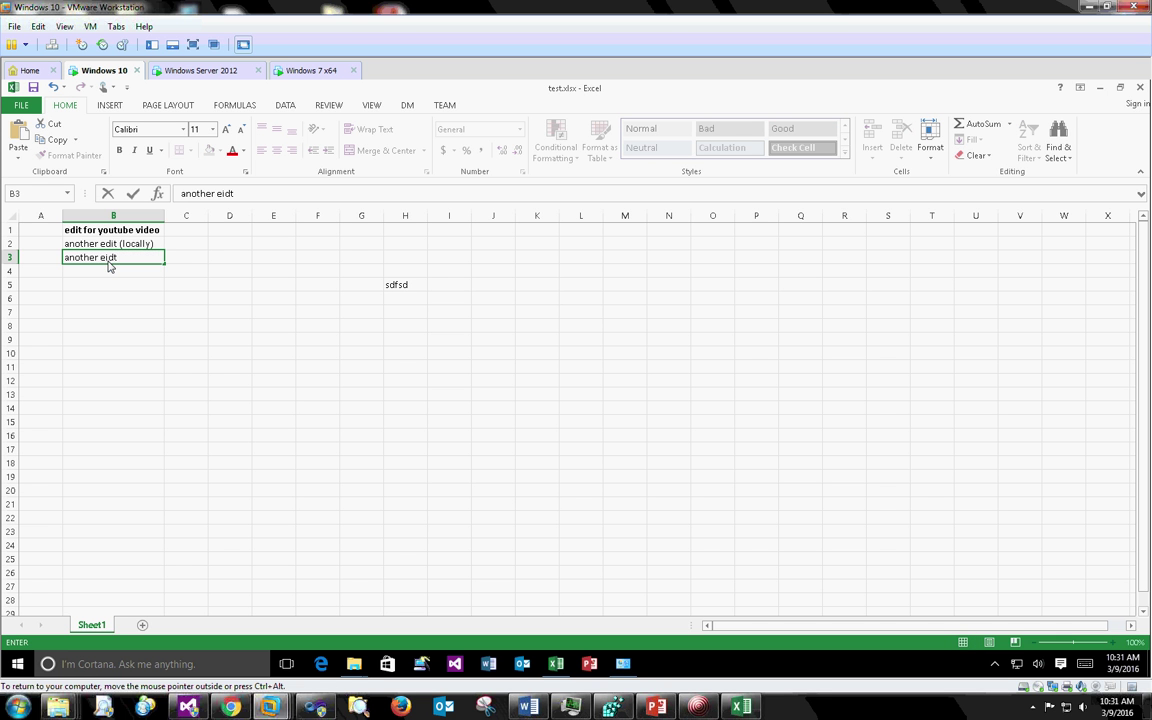
key("BackSpace")
key("BackSpace")
key("BackSpace")
type("dit (another local)")
key("Return")
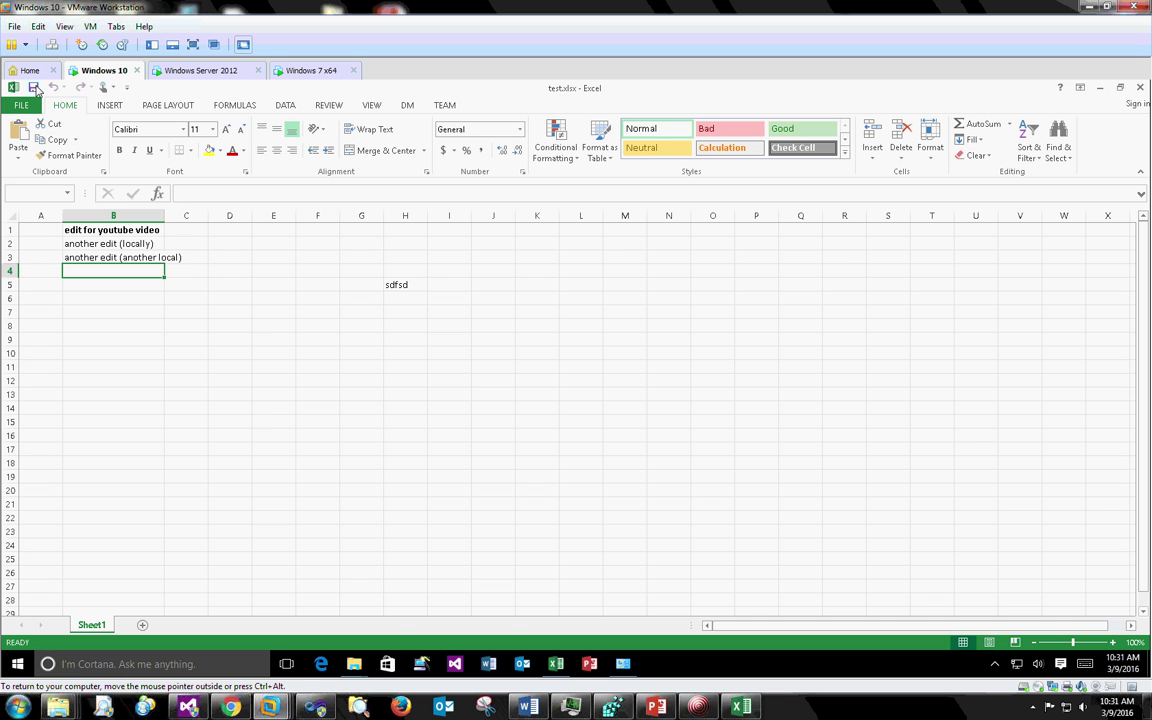
- Close Excel and refresh Sync Manager so test is flagged DM VERSION NEWER
left_click(1143, 88)
left_click_drag(668, 186, 802, 186)
left_click(837, 222)
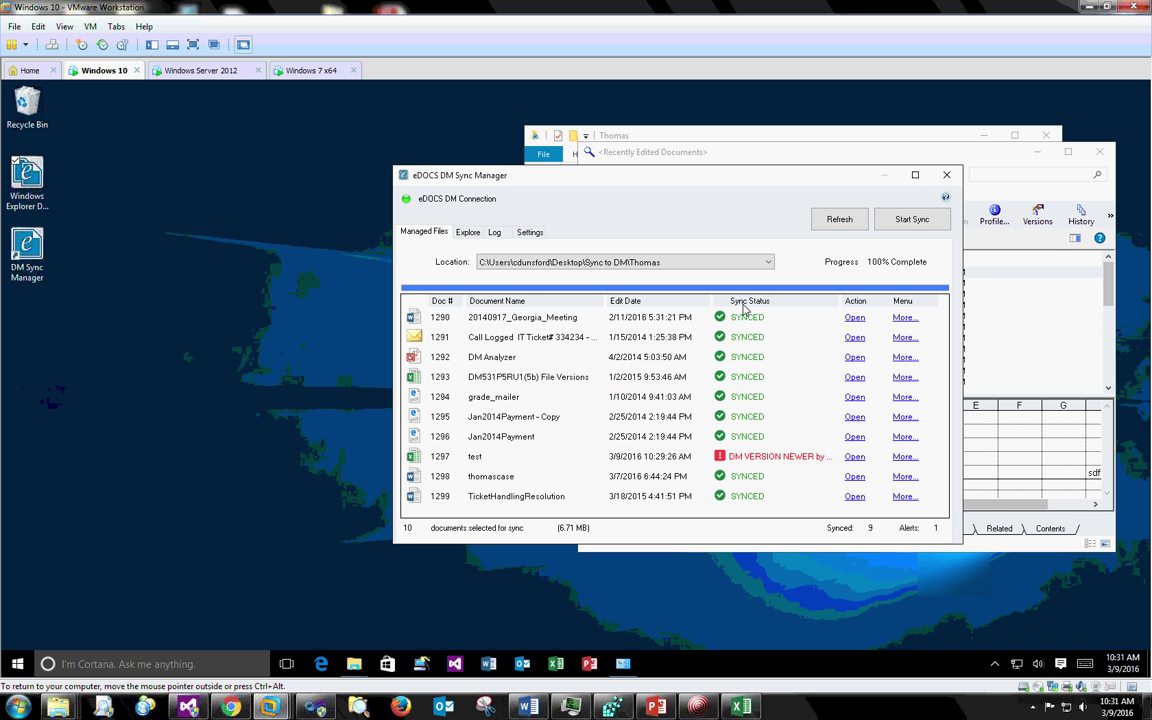
- Maximize Sync Manager, widen the Sync Status column to show test's full alert, and open More... on row 1297
left_click(914, 175)
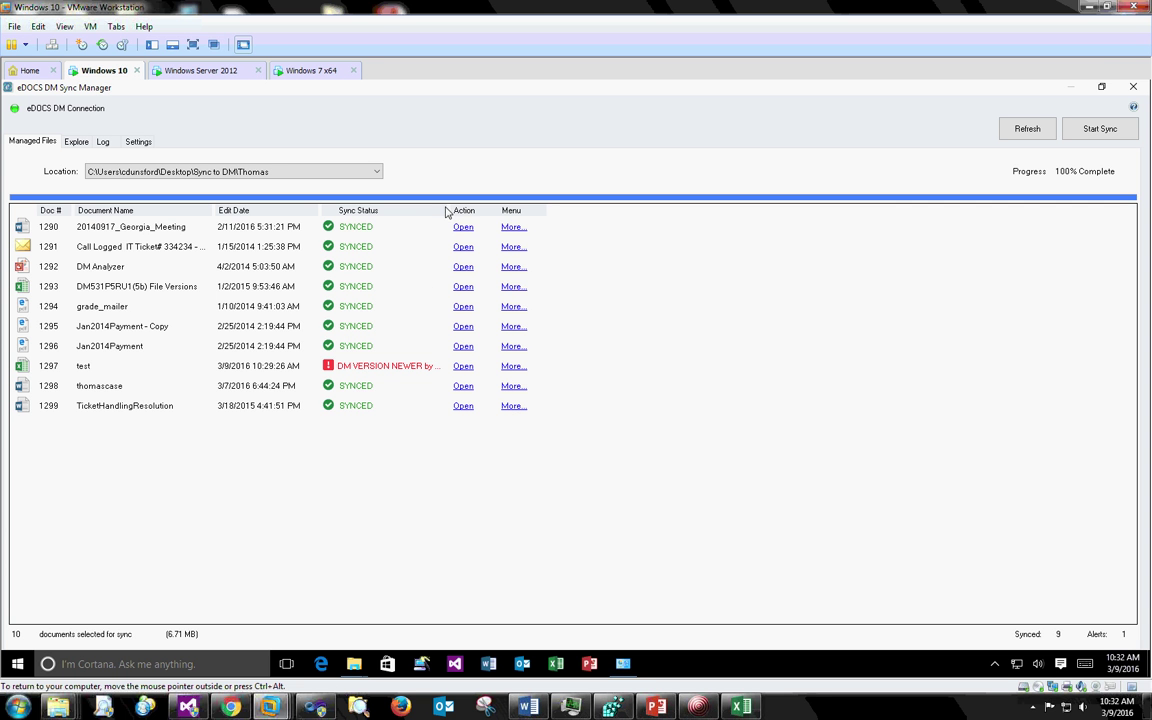
left_click_drag(449, 212, 479, 215)
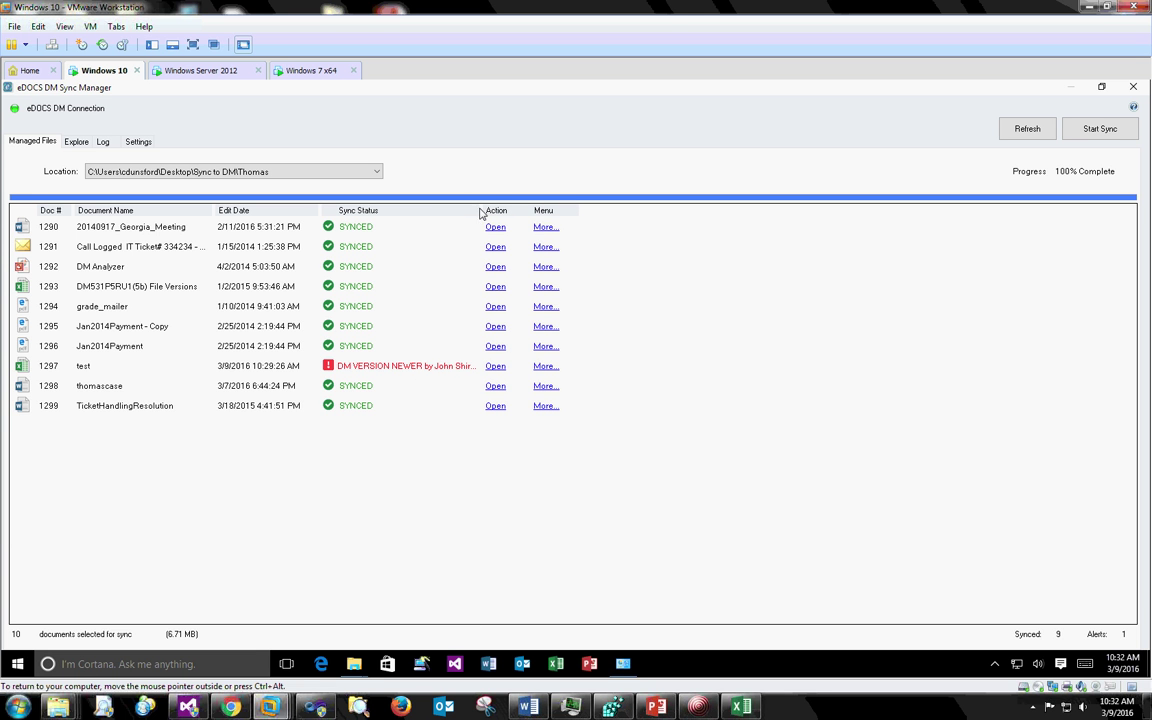
left_click_drag(497, 213, 507, 222)
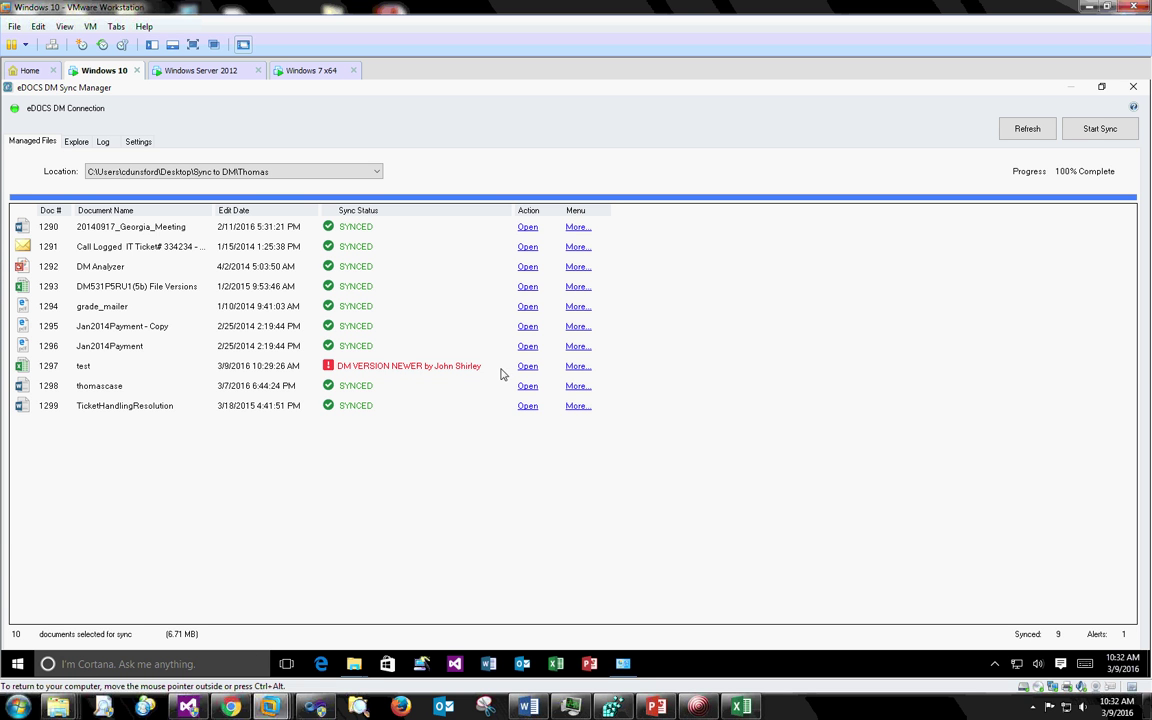
left_click(587, 369)
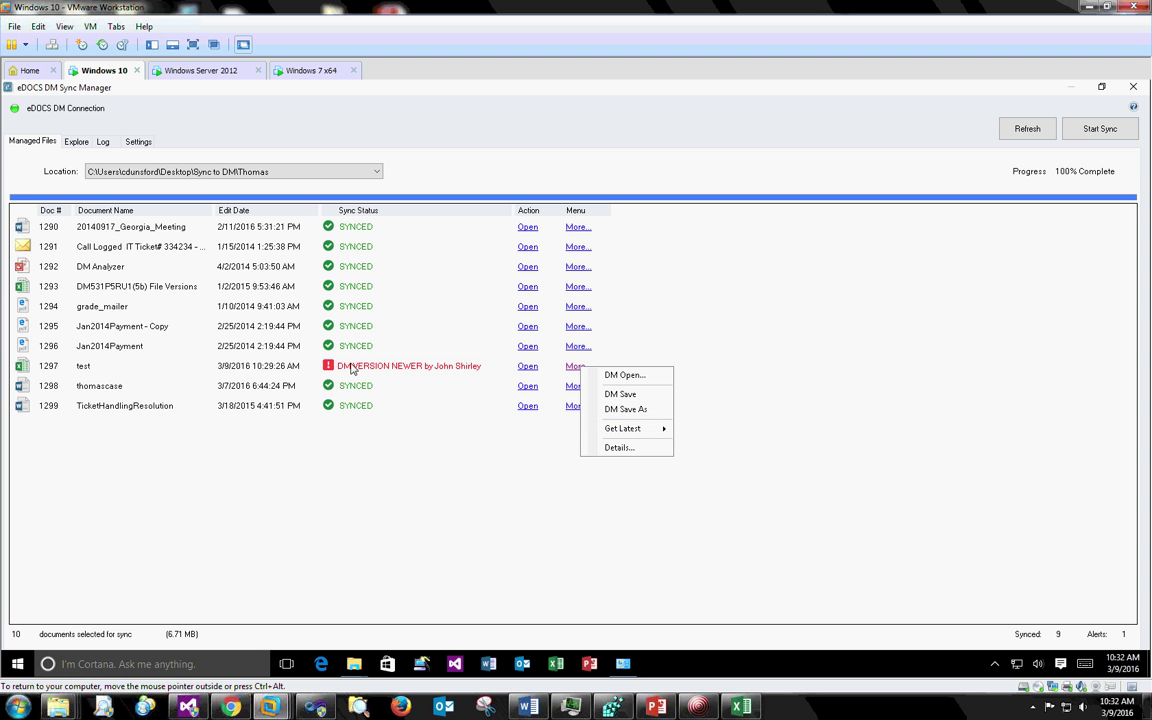
- Get the latest DM revision of test (1297), confirming the overwrite of the local copy
mouse_move(615, 433)
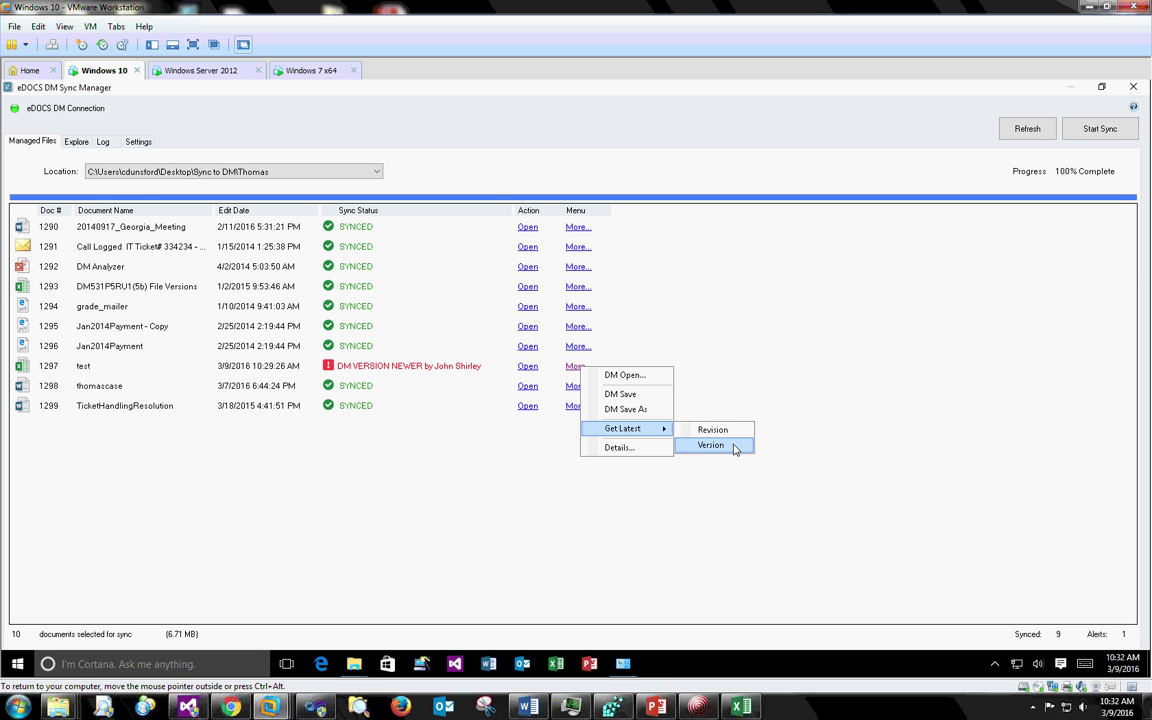
left_click(650, 341)
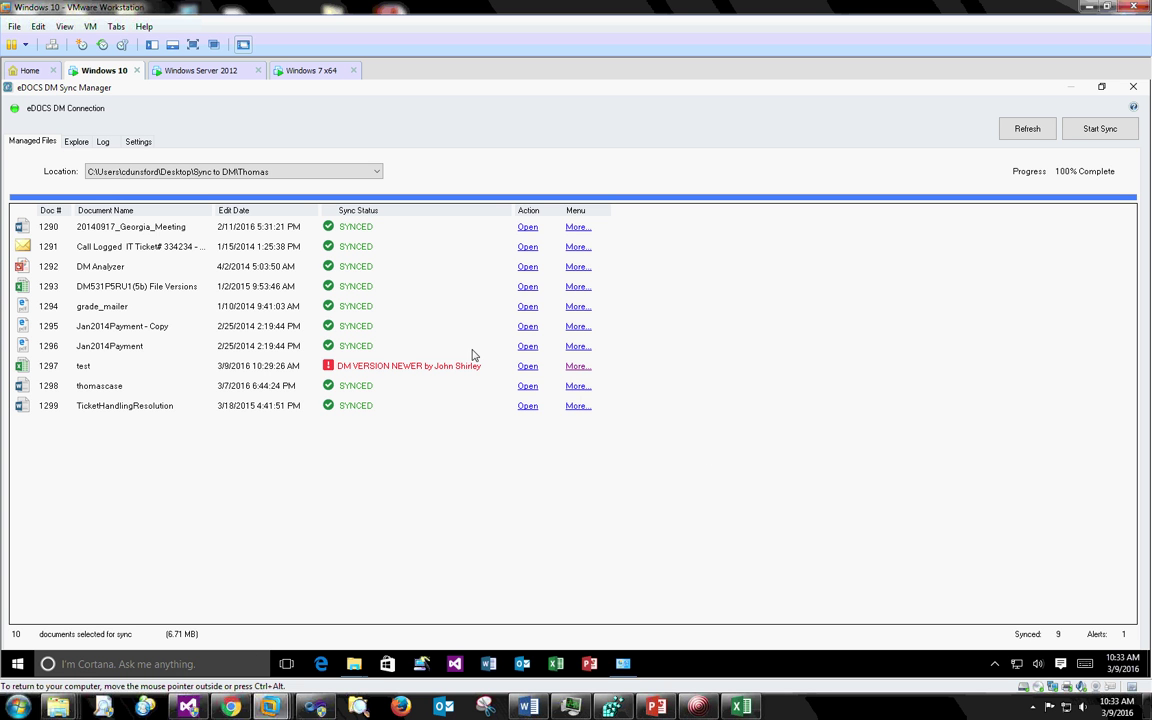
left_click(580, 367)
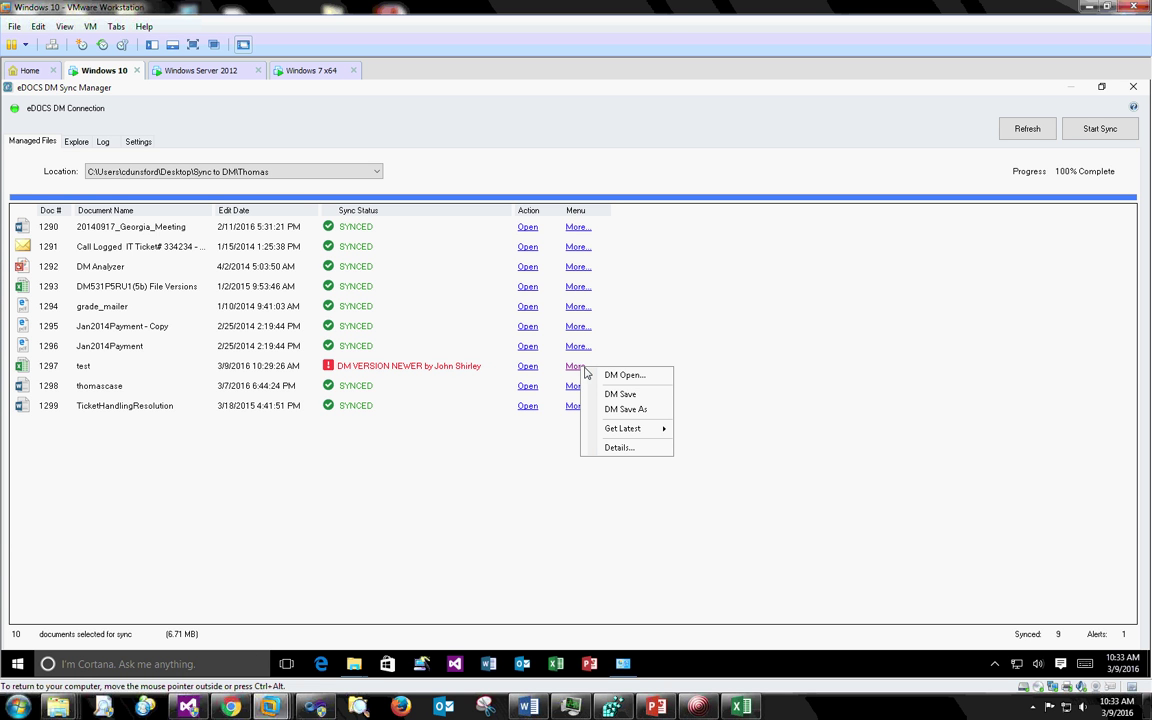
mouse_move(655, 429)
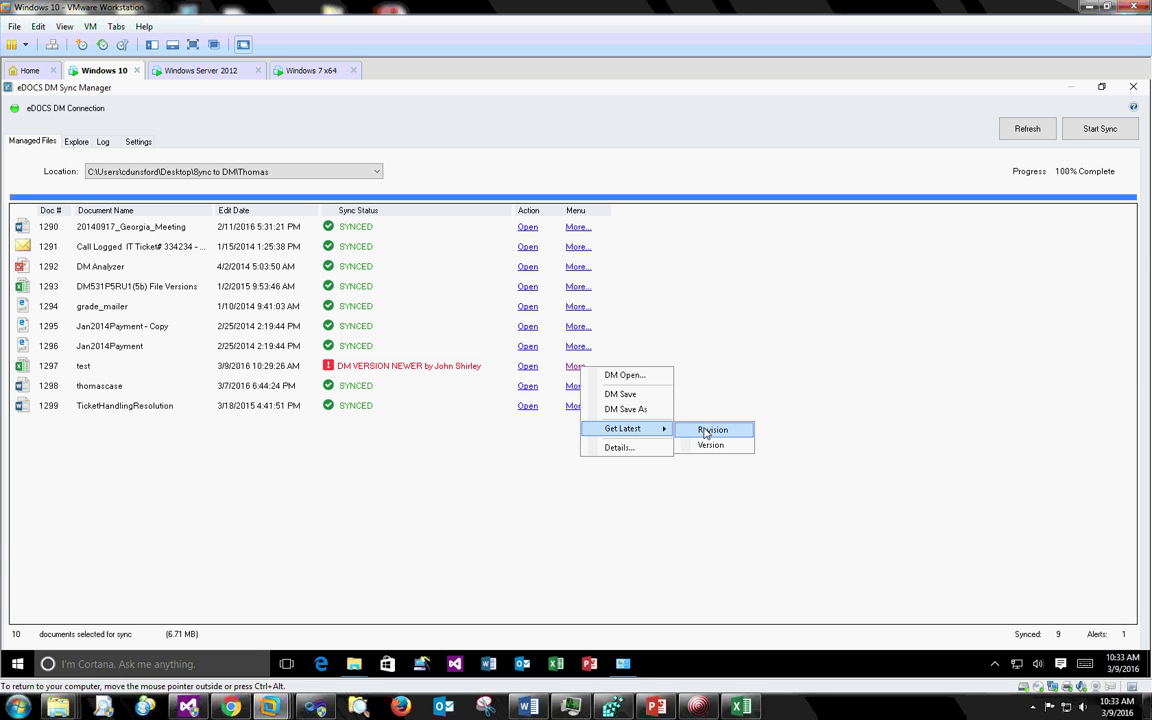
left_click(705, 430)
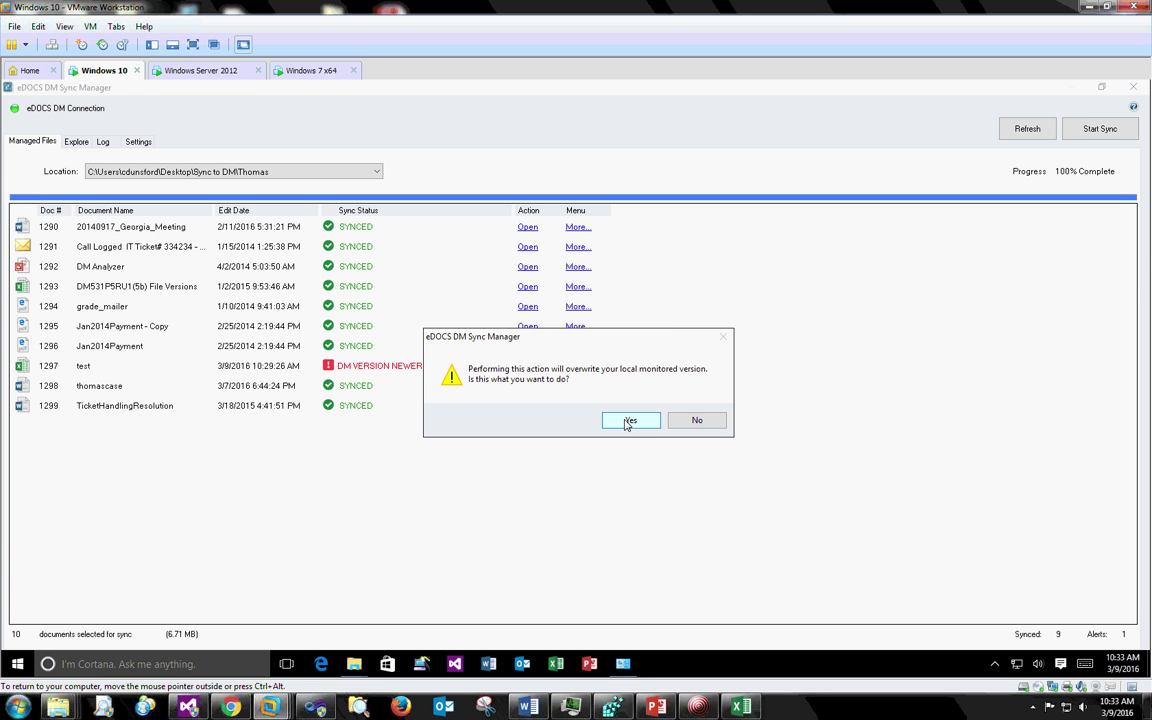
left_click_drag(617, 334, 790, 323)
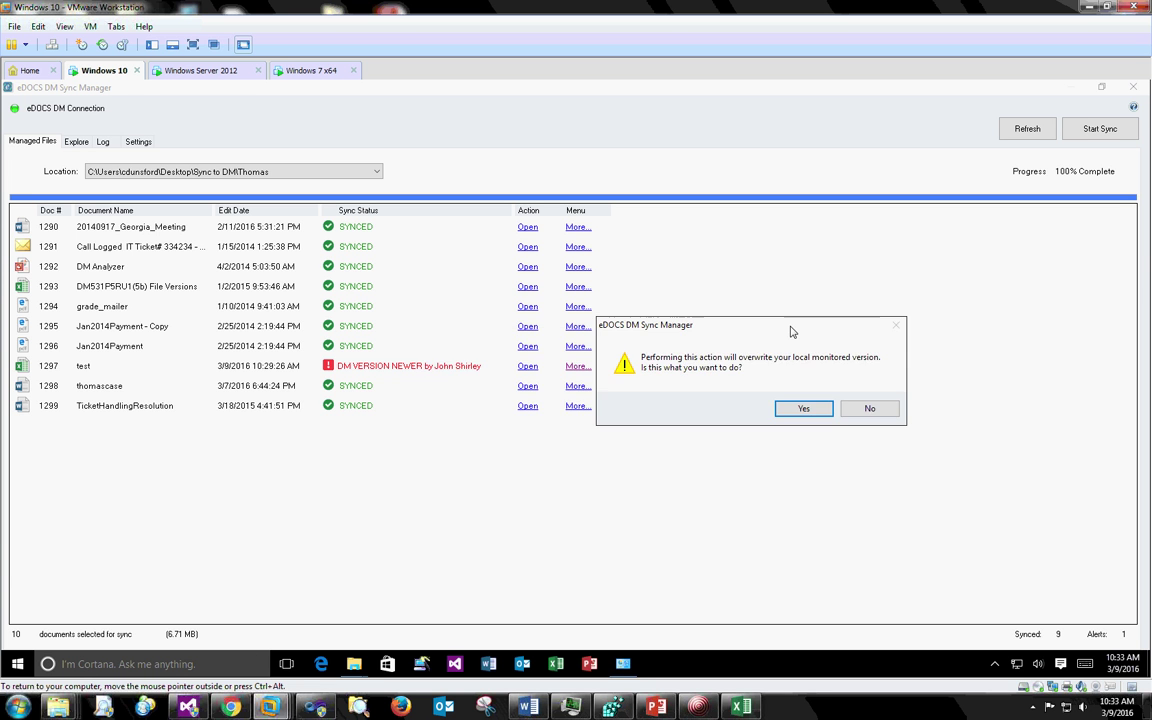
left_click(803, 409)
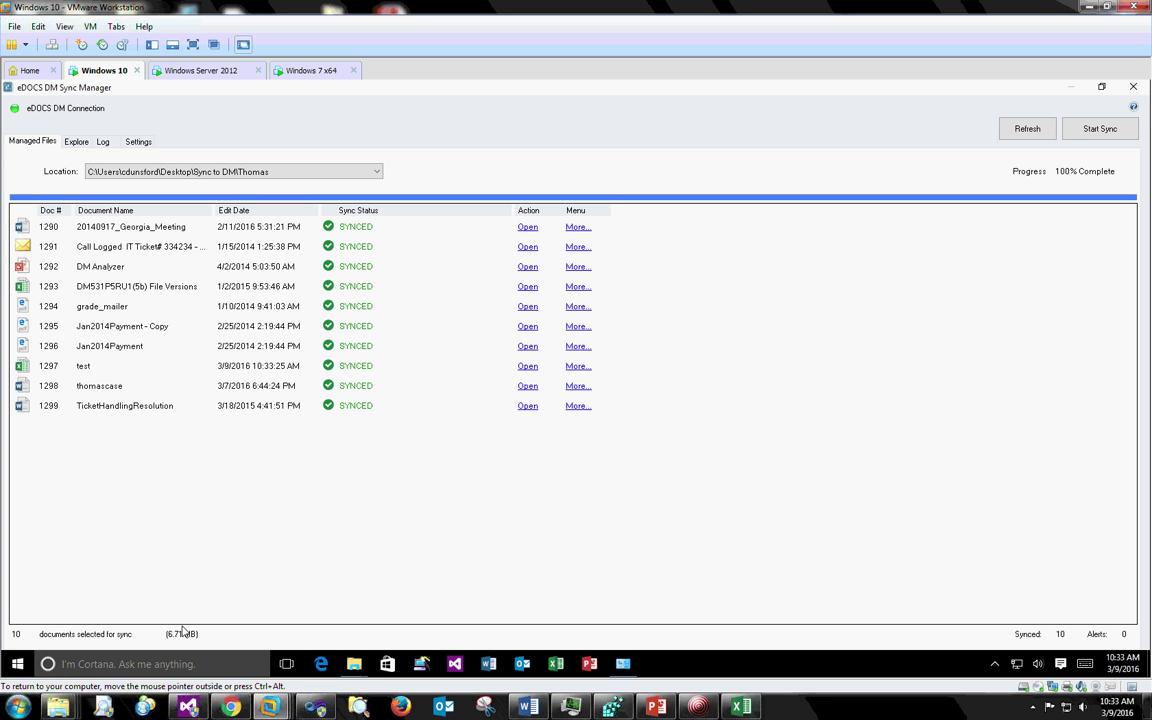
mouse_move(70, 698)
left_click(527, 370)
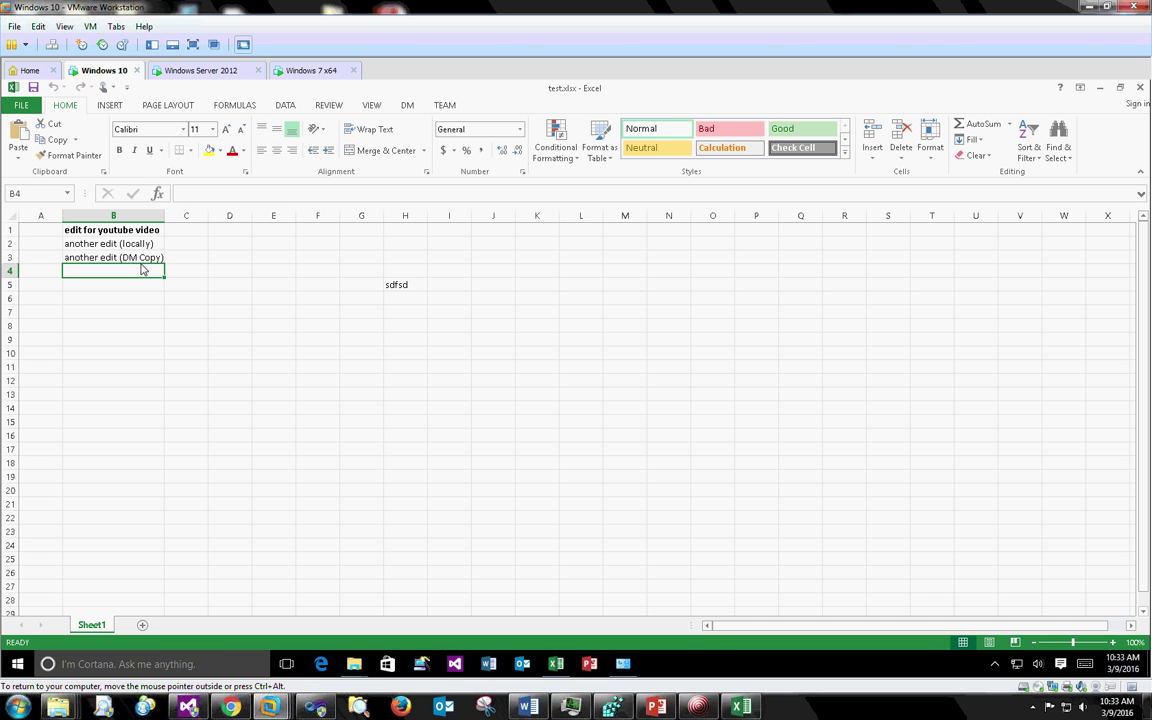
left_click(150, 258)
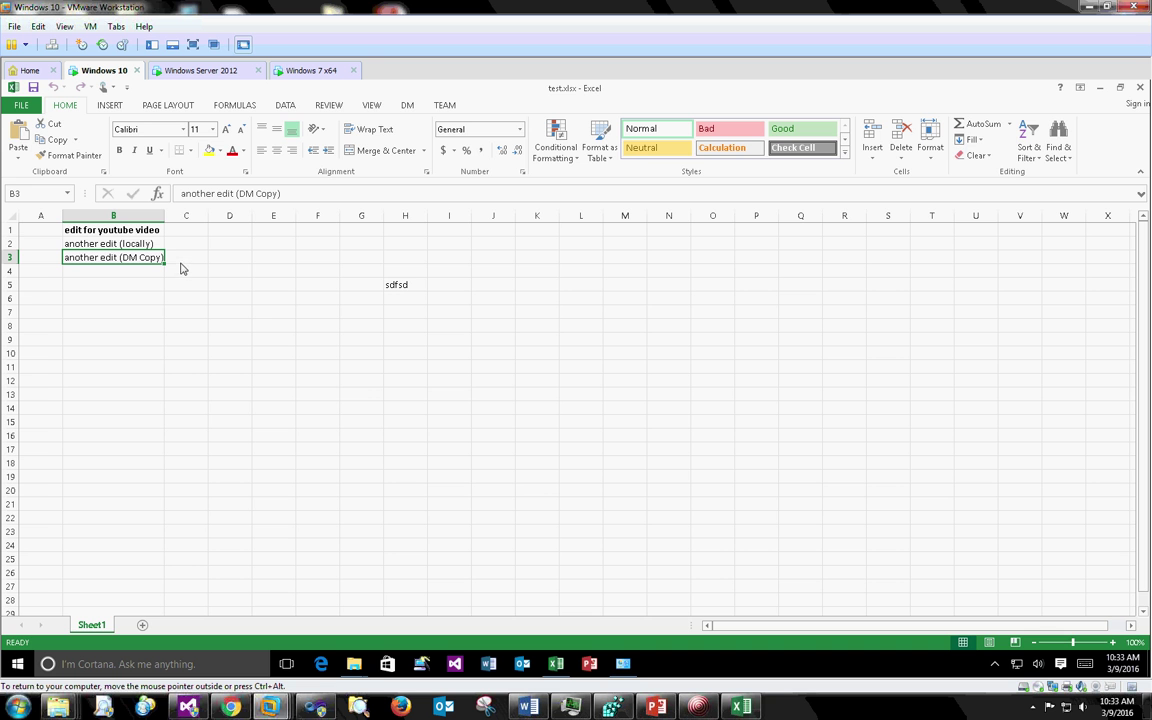
left_click(1140, 88)
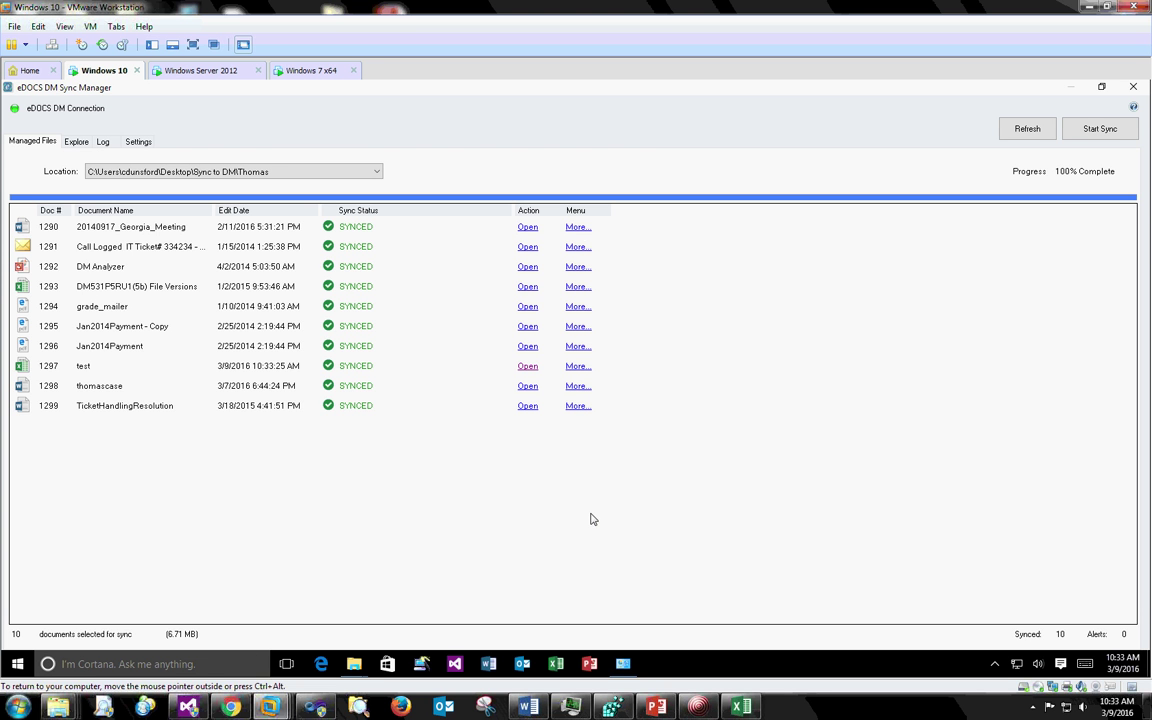
left_click(650, 707)
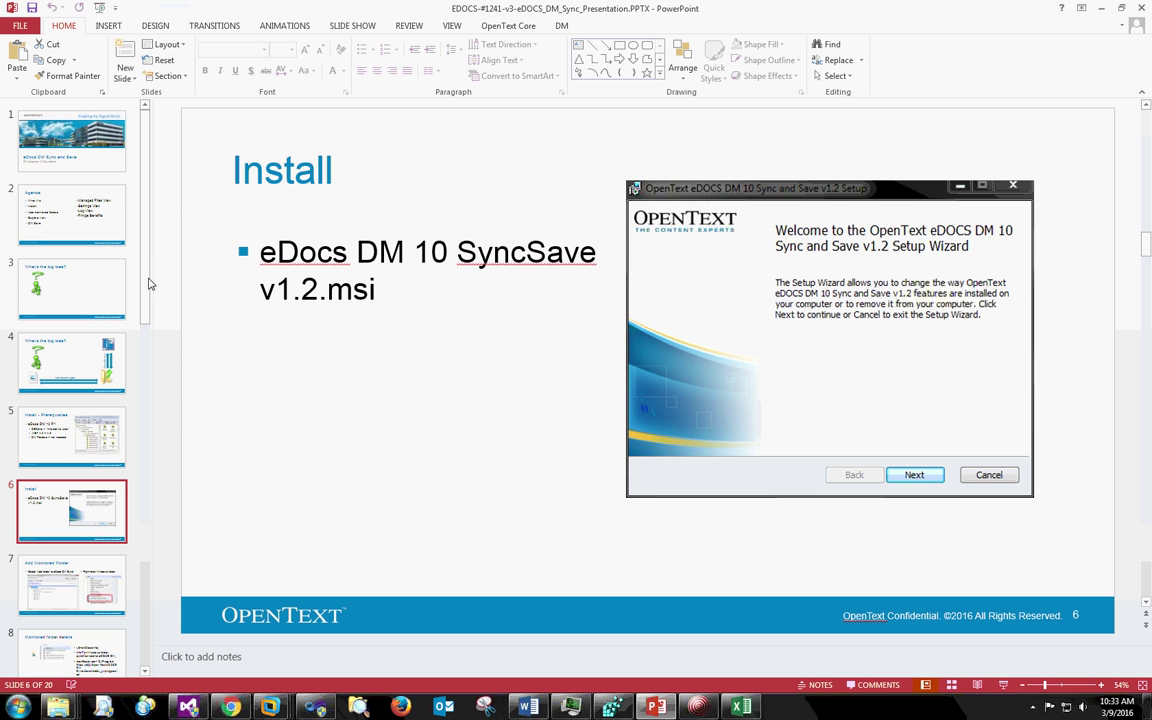
- Show slide 7, 'Add Monitored Folder', then minimize PowerPoint
scroll(80, 380, "down", 3)
left_click(68, 450)
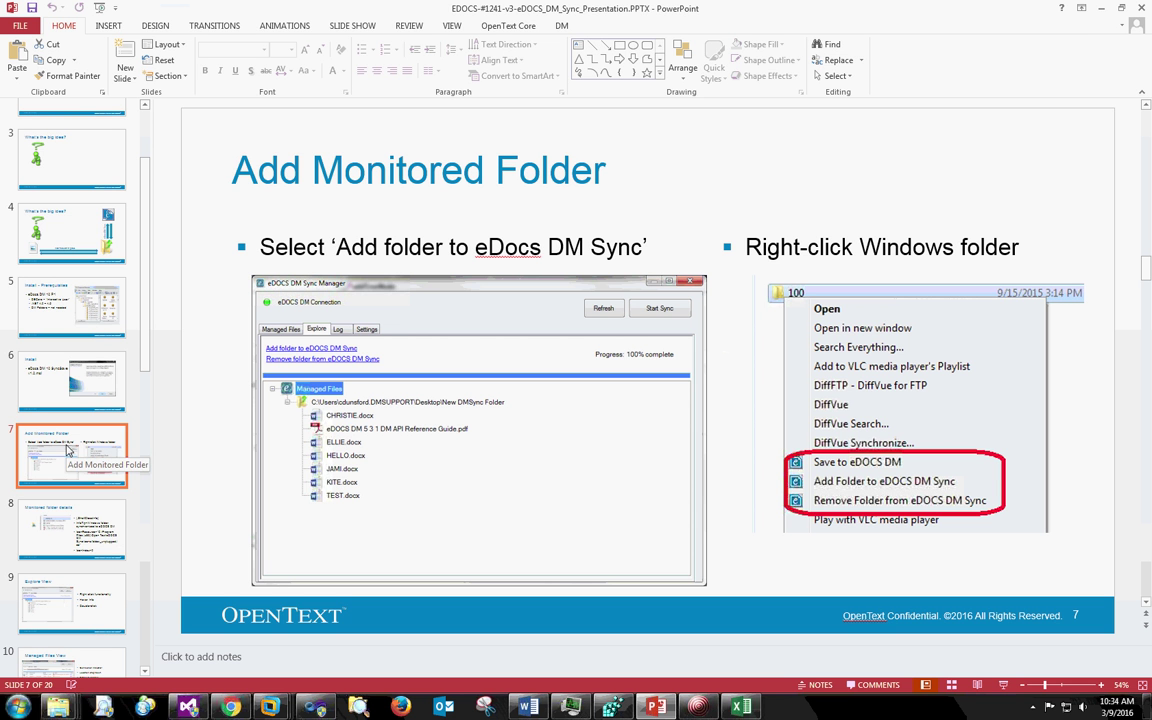
left_click(1104, 13)
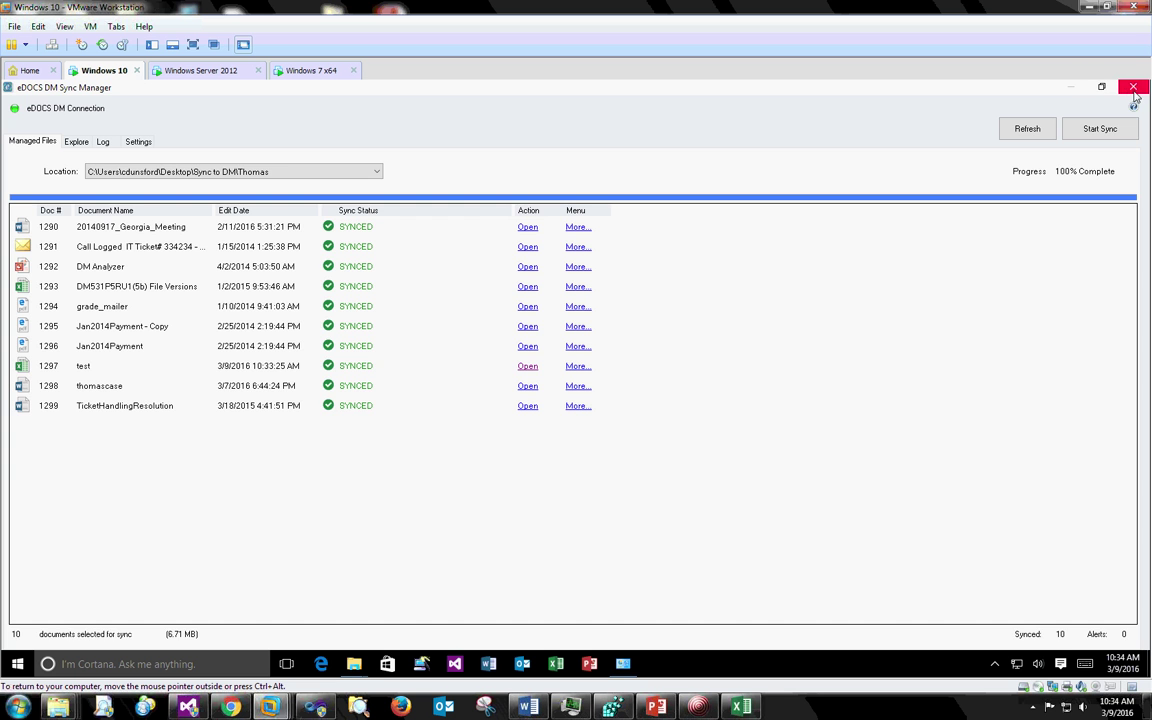
- Close Sync Manager and minimize the Recently Edited Documents and Thomas windows
left_click(1134, 90)
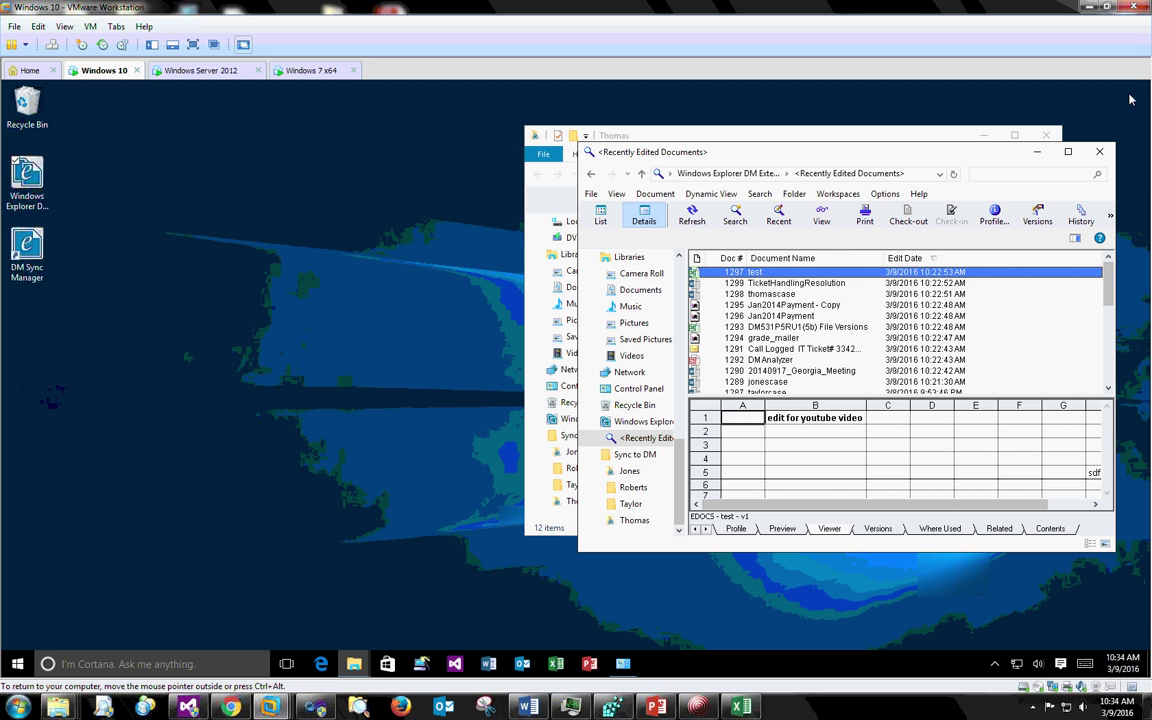
left_click(1041, 156)
left_click(983, 135)
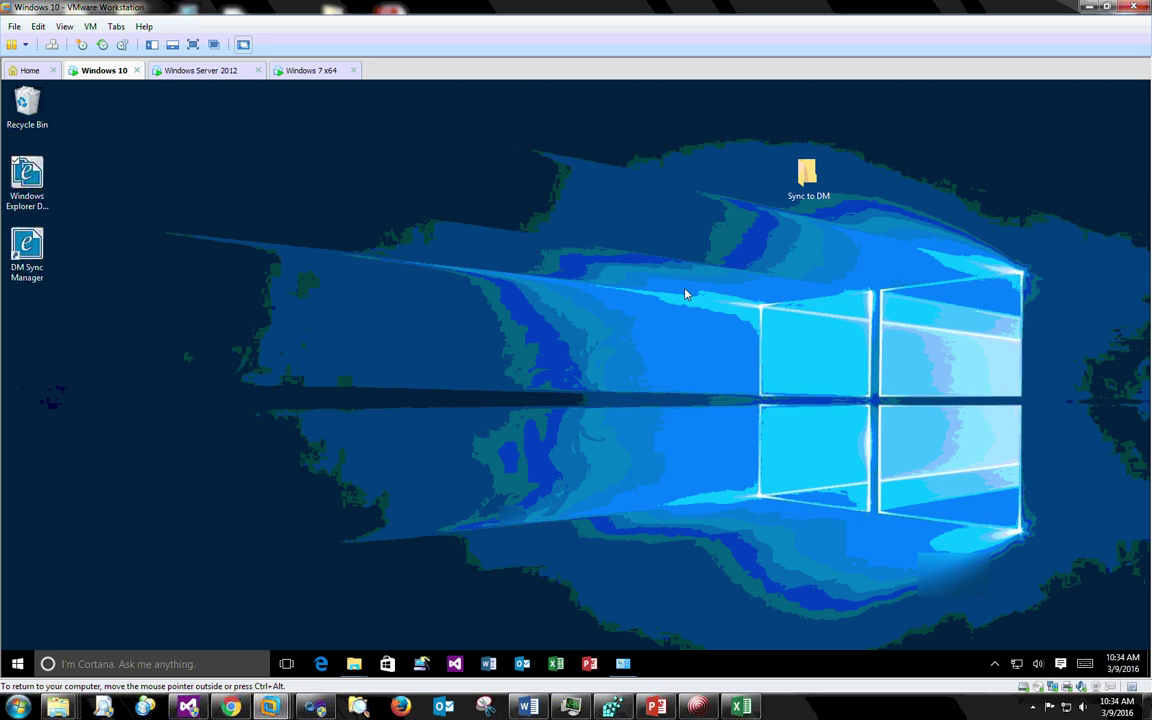
- Open the Sync to DM desktop folder maximized, then launch Sync Manager from the system tray
double_click(806, 176)
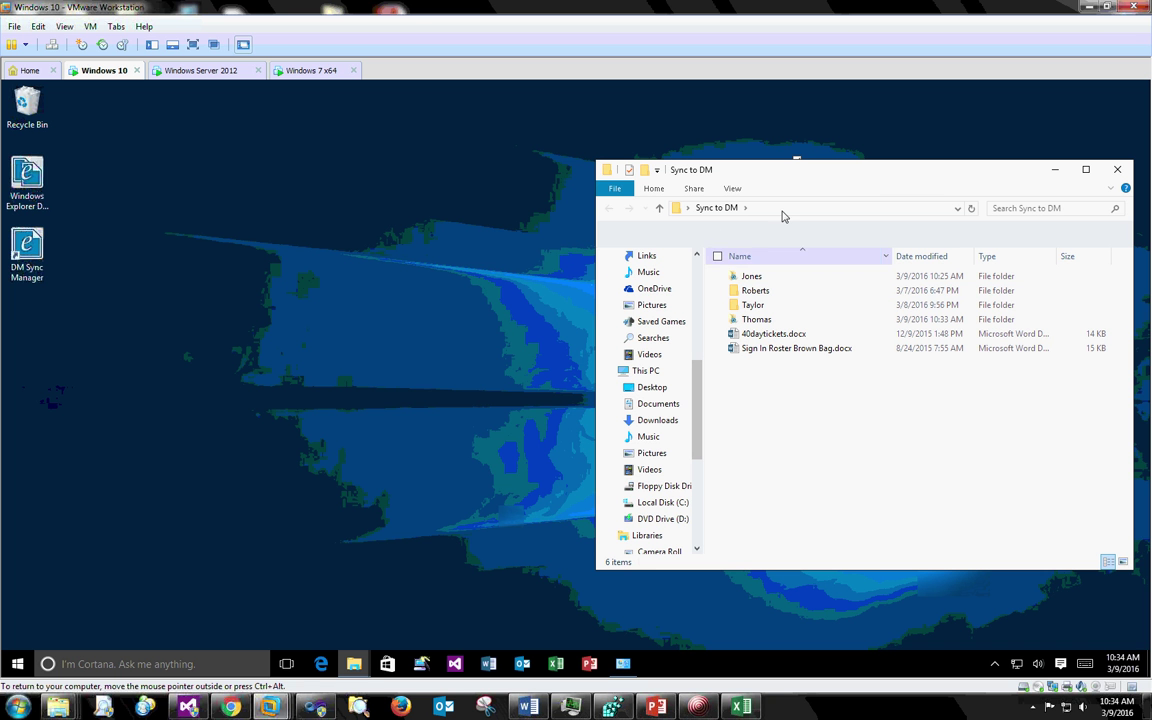
left_click_drag(795, 175, 678, 138)
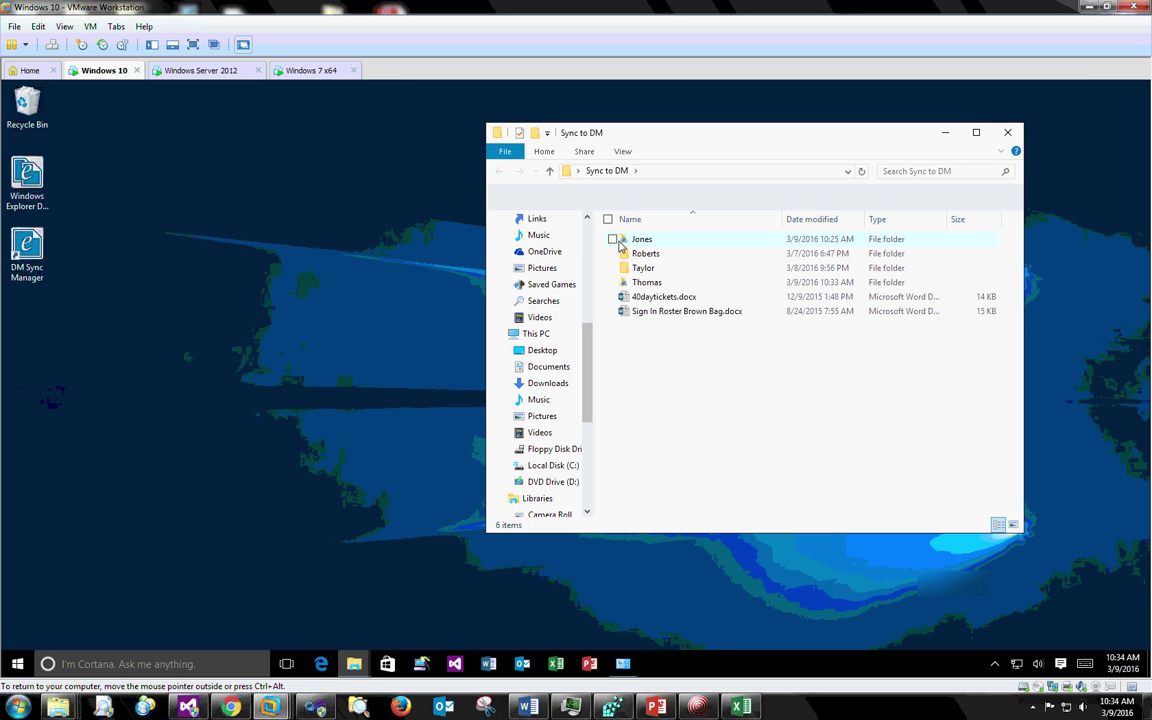
mouse_move(632, 244)
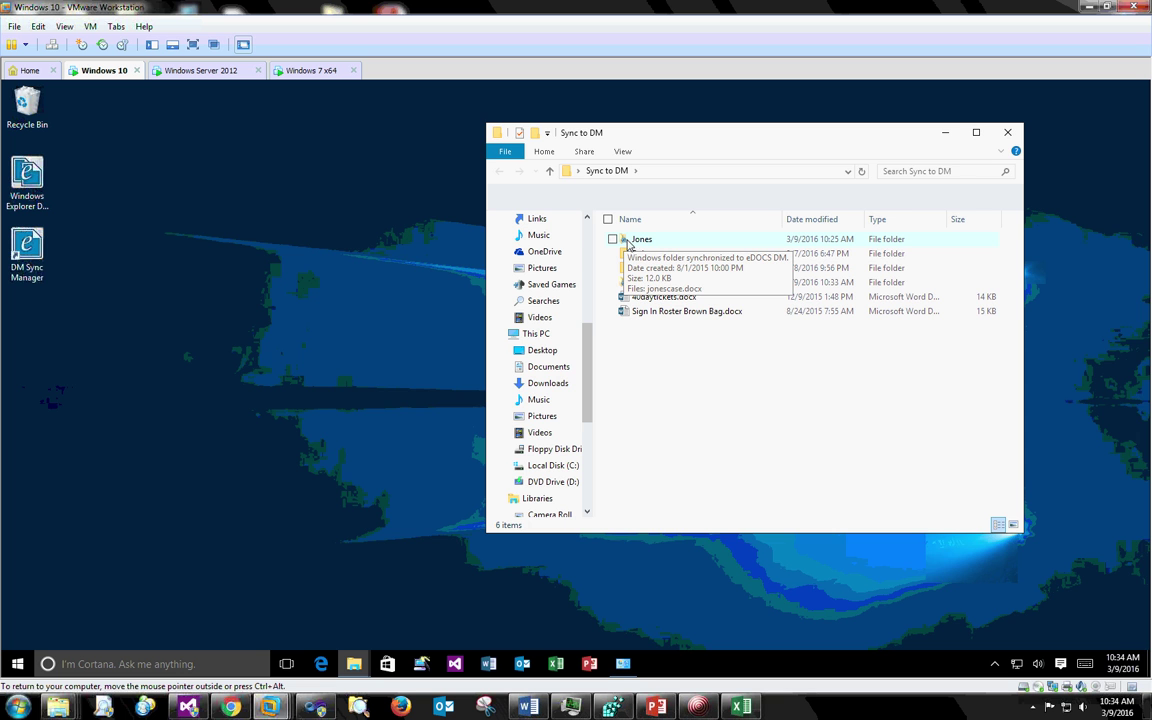
double_click(700, 134)
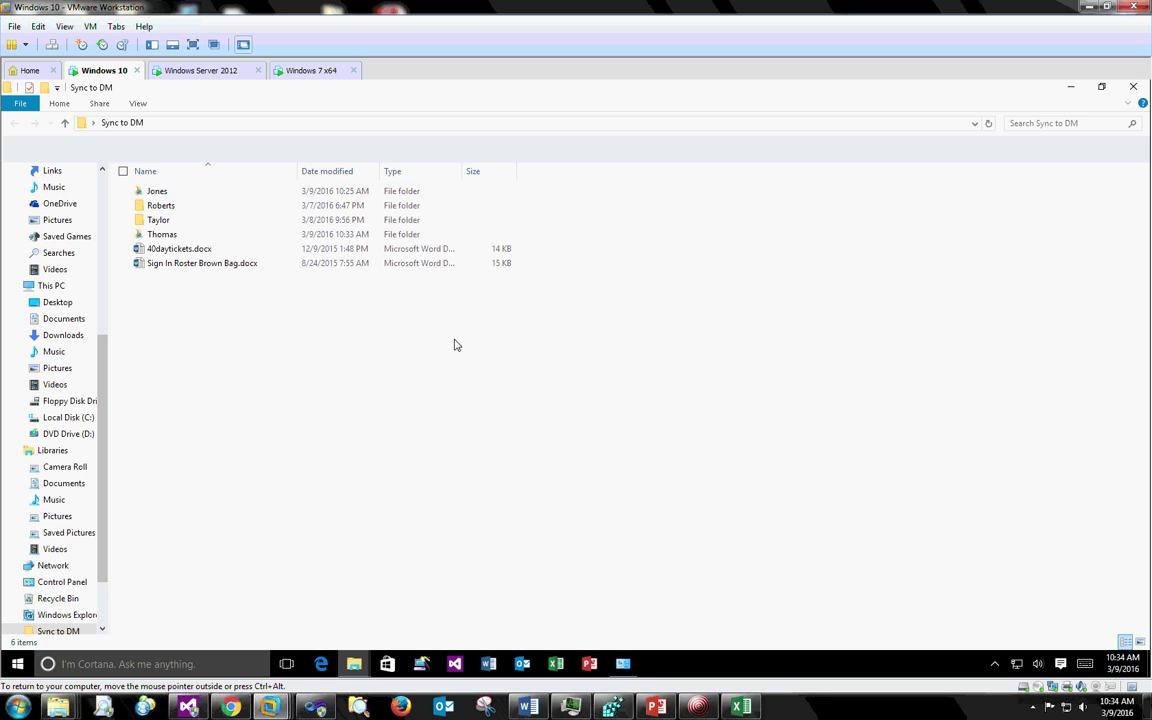
left_click(994, 663)
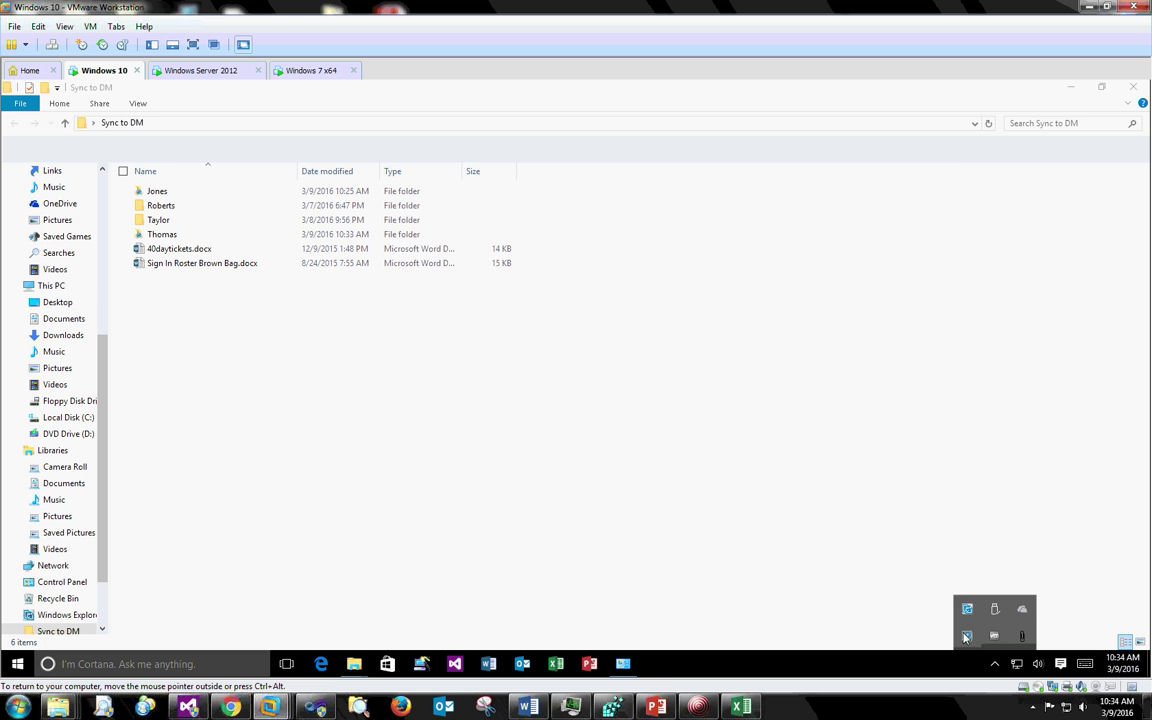
left_click(967, 610)
left_click(468, 231)
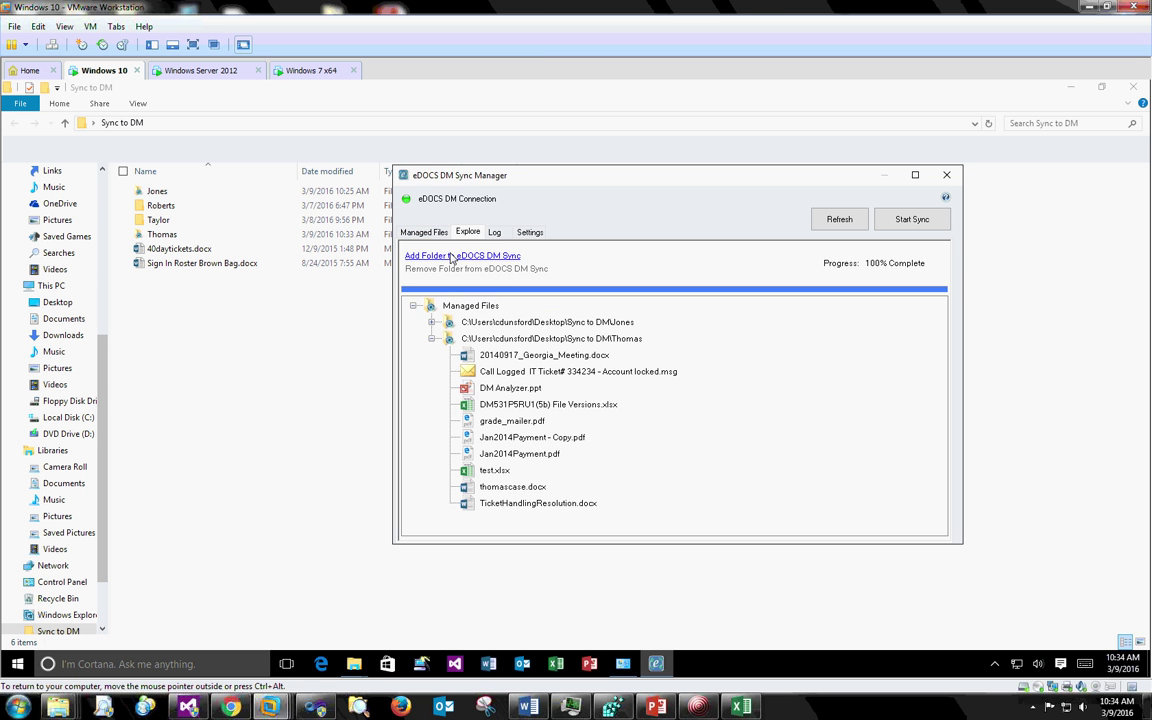
double_click(470, 175)
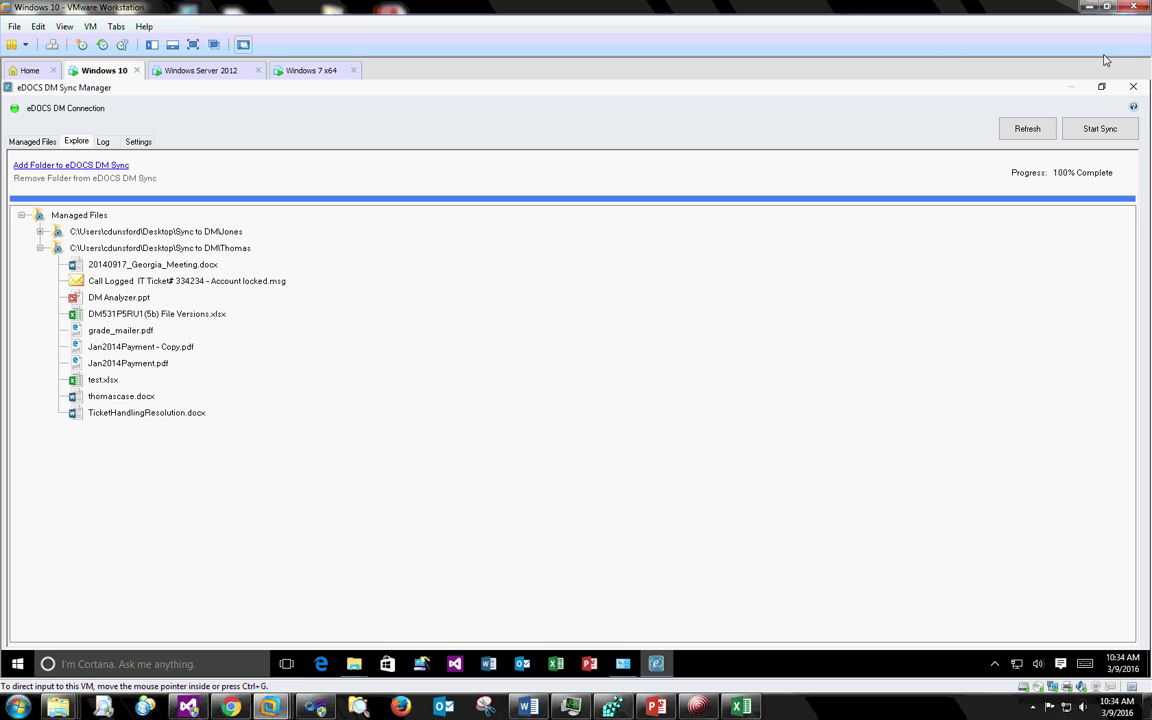
left_click(1128, 88)
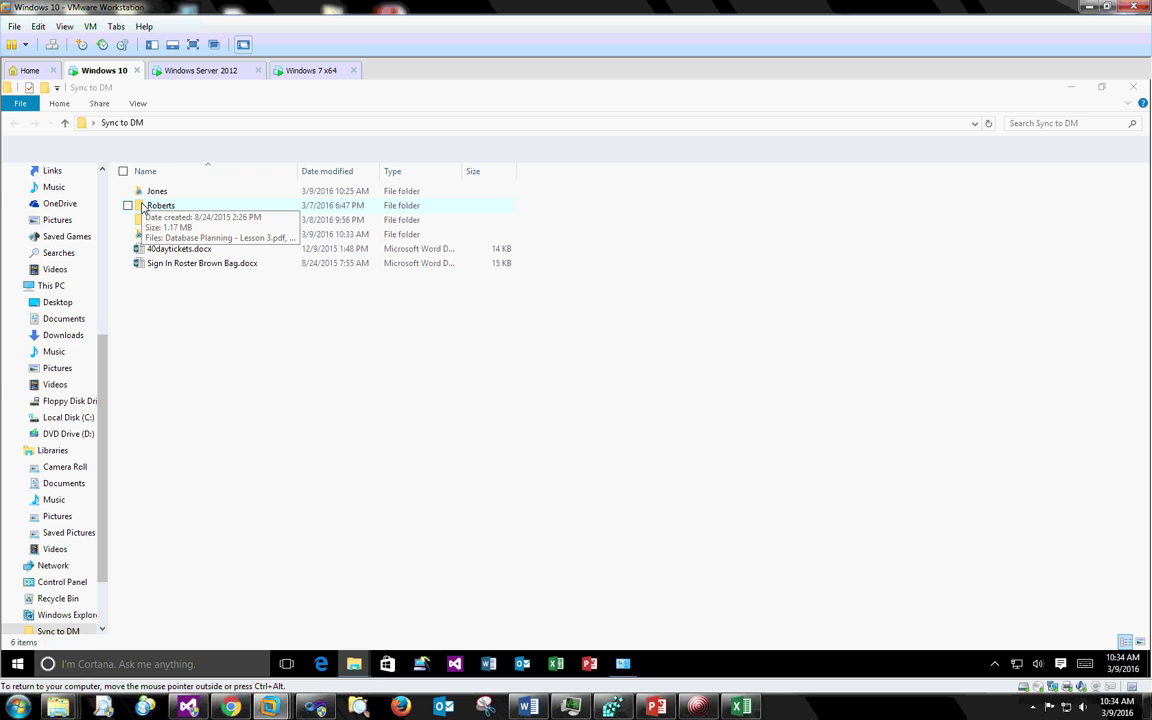
right_click(161, 206)
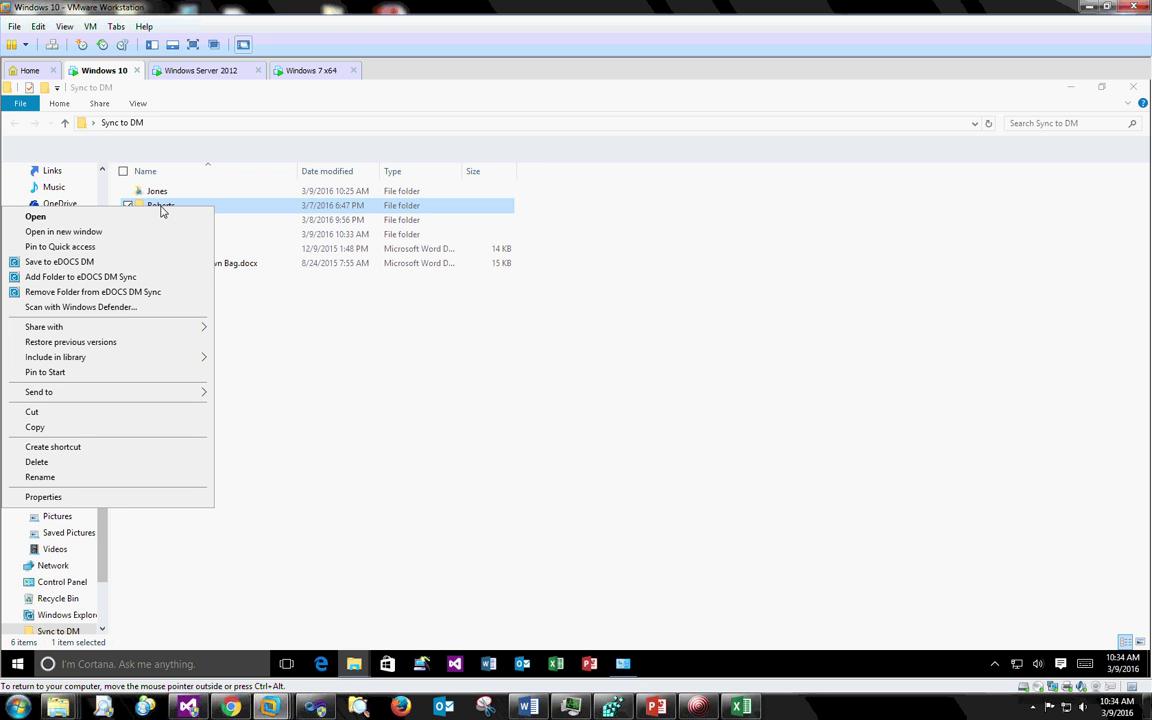
- Add the Roberts folder to eDOCS DM Sync and choose its matching client
left_click(107, 284)
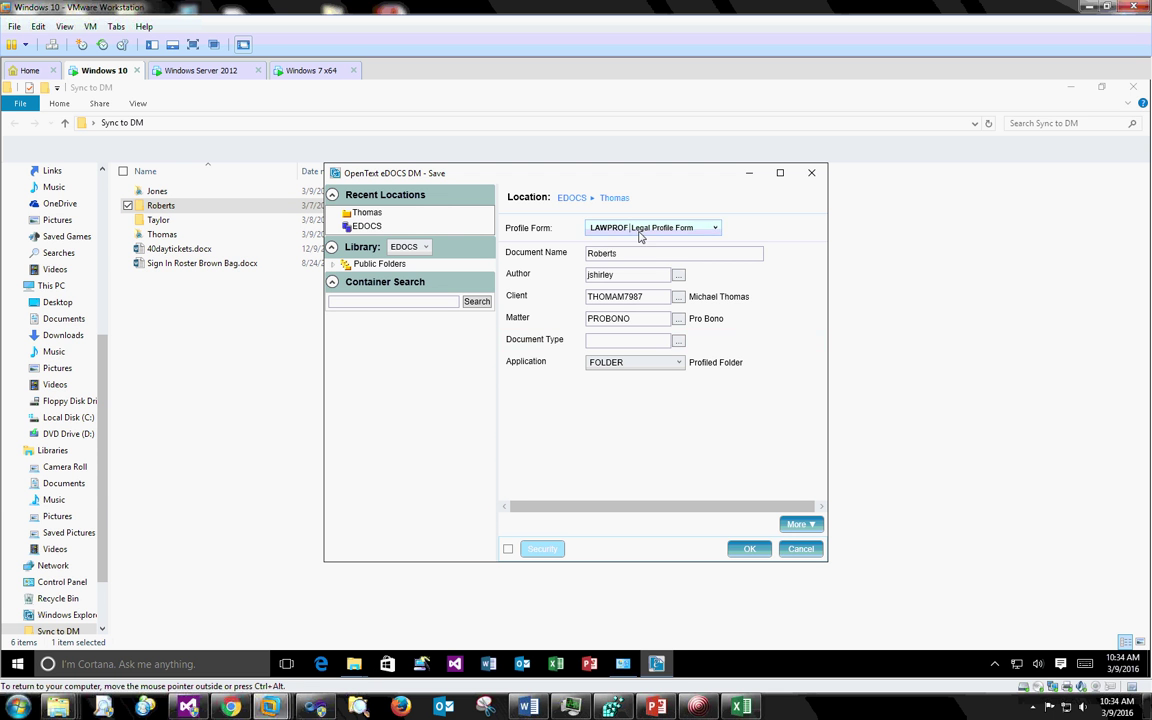
left_click(613, 341)
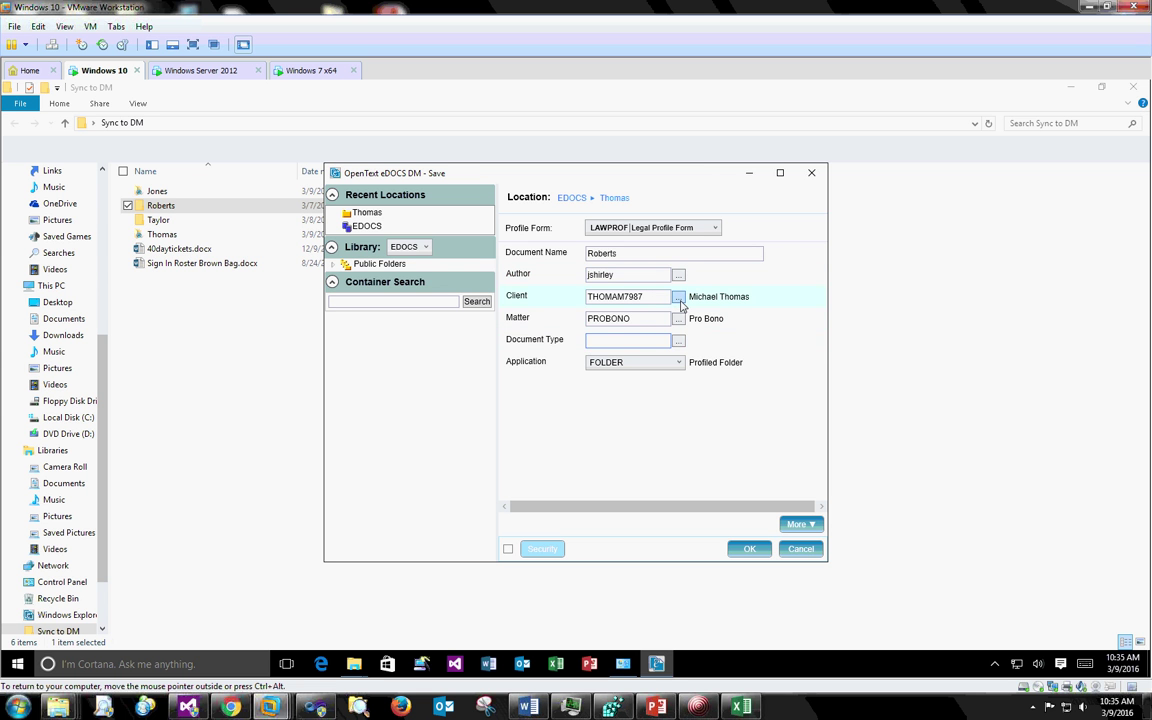
left_click(678, 299)
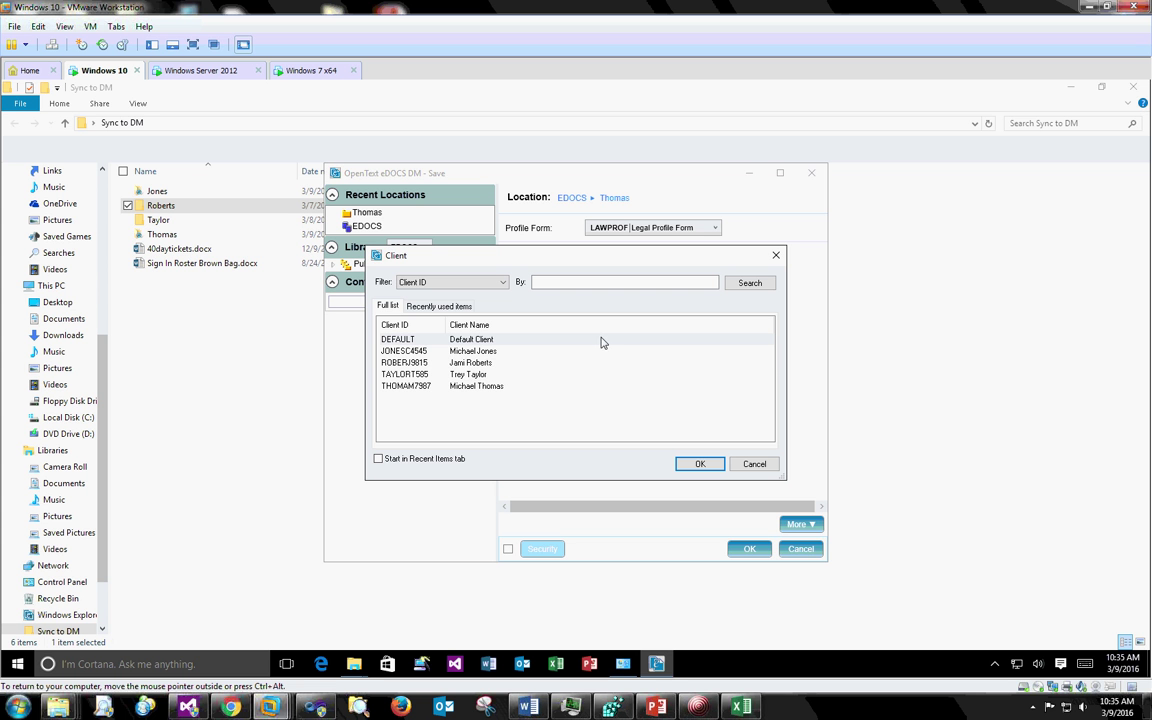
left_click(408, 364)
left_click(698, 464)
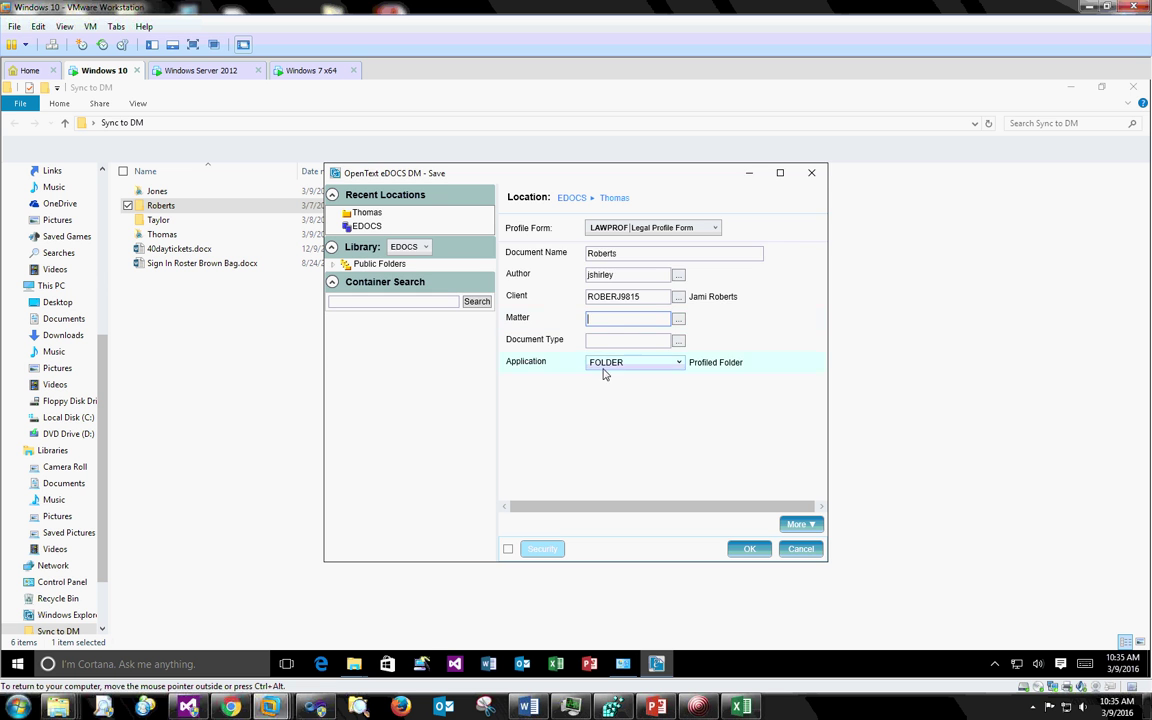
- Set the matter to Estate Planning and document type DEFAULT, then save the profile
left_click(678, 320)
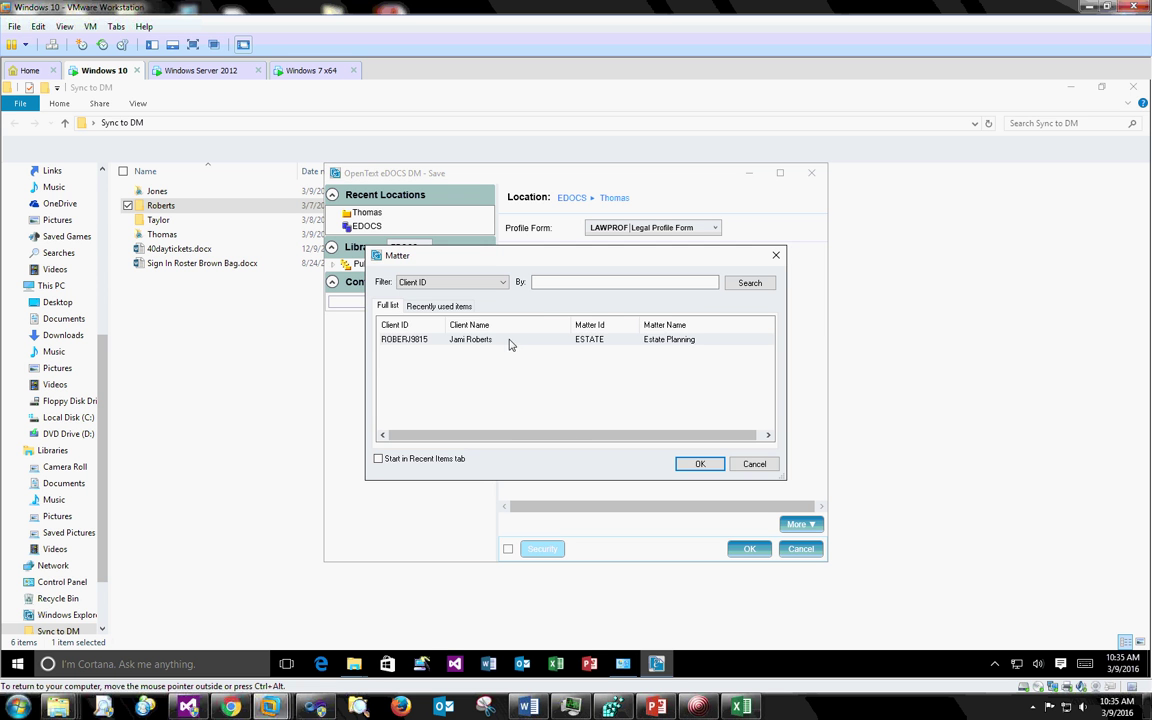
double_click(510, 340)
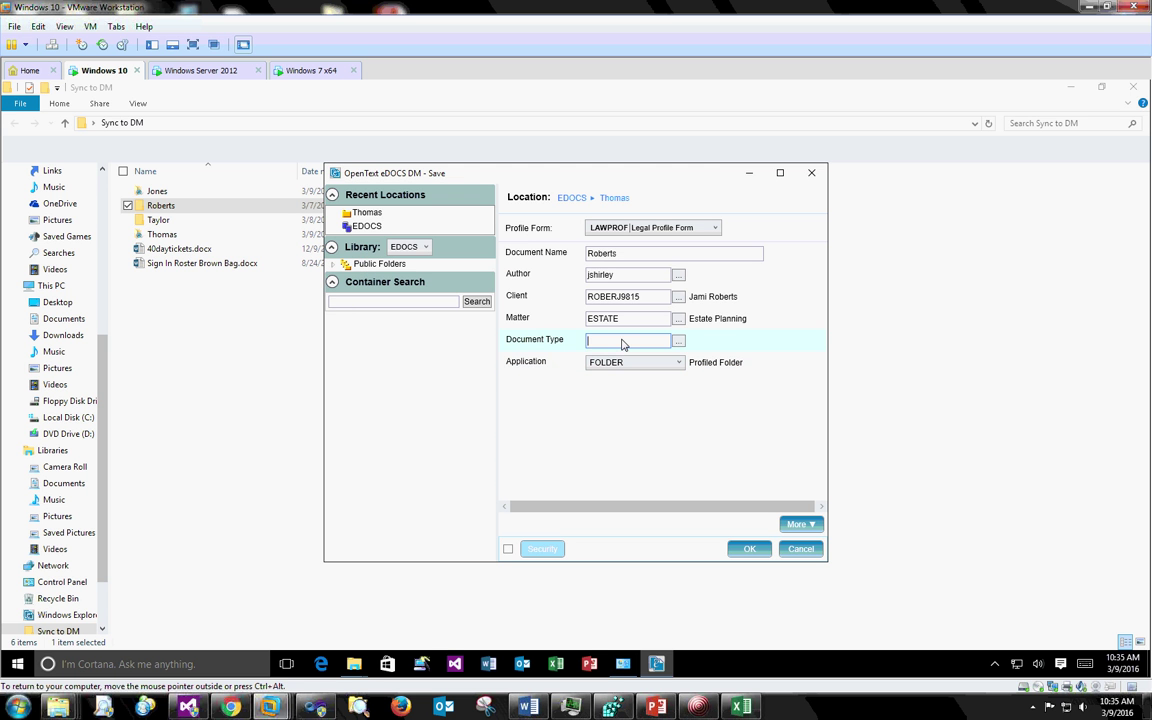
type("default")
key("Tab")
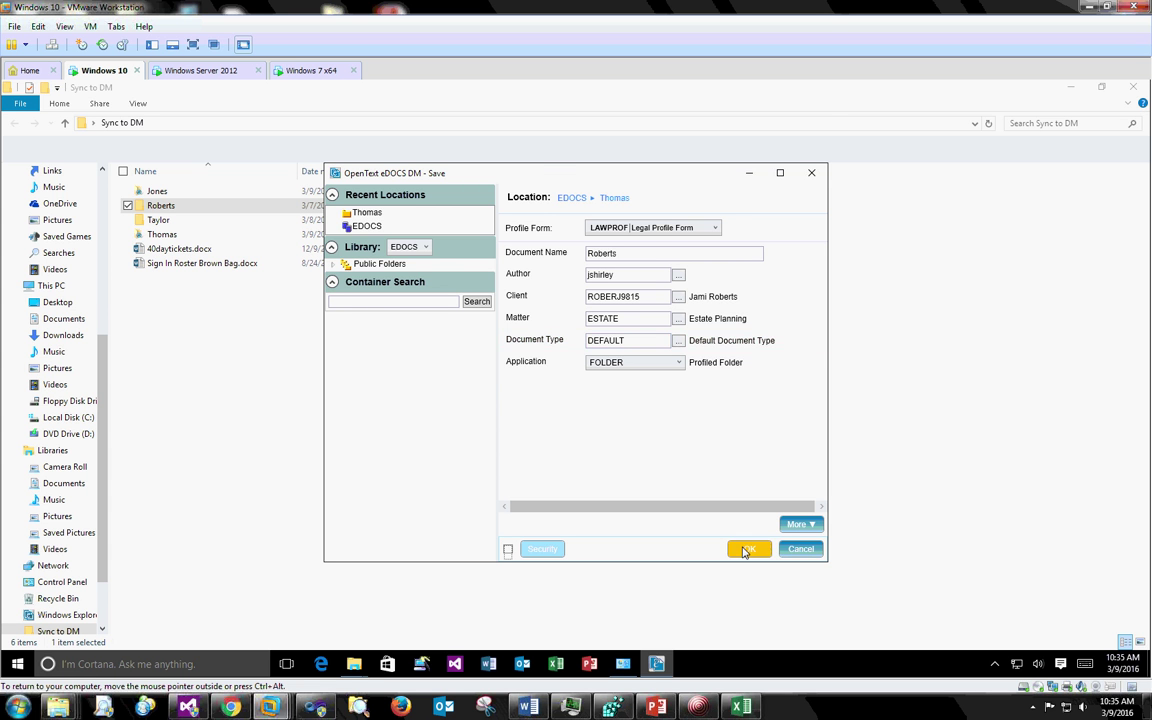
left_click(744, 550)
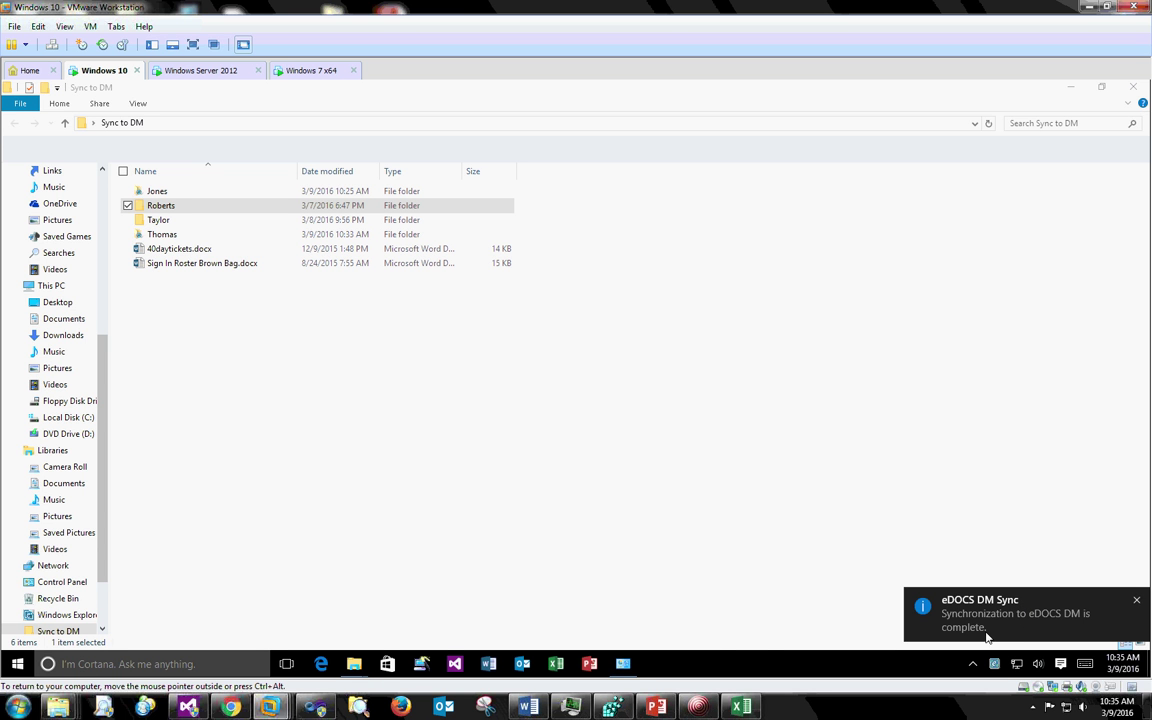
left_click(995, 663)
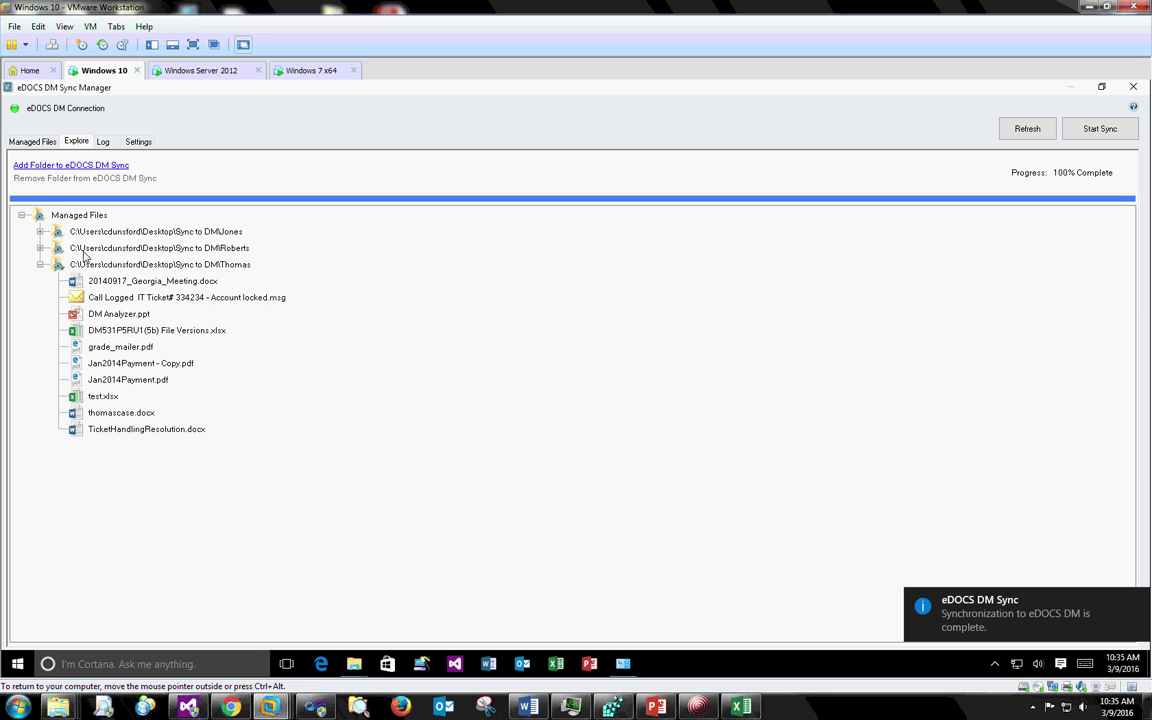
left_click(60, 250)
left_click(40, 248)
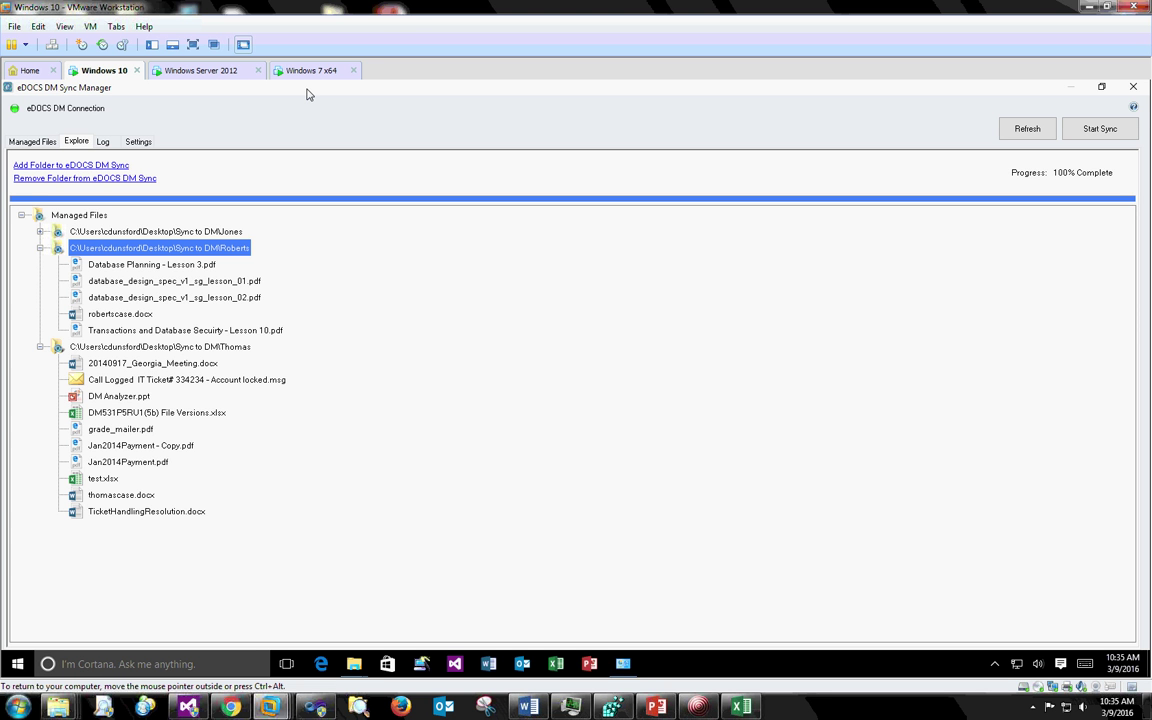
right_click(153, 251)
left_click(190, 262)
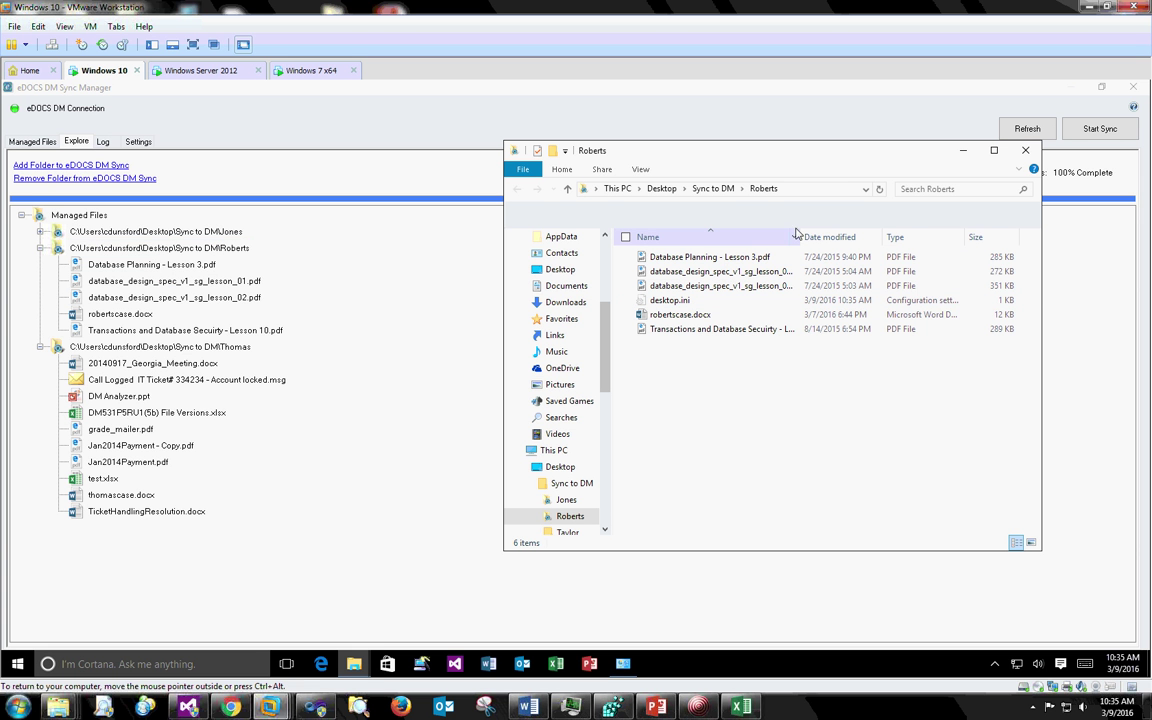
left_click_drag(803, 237, 829, 237)
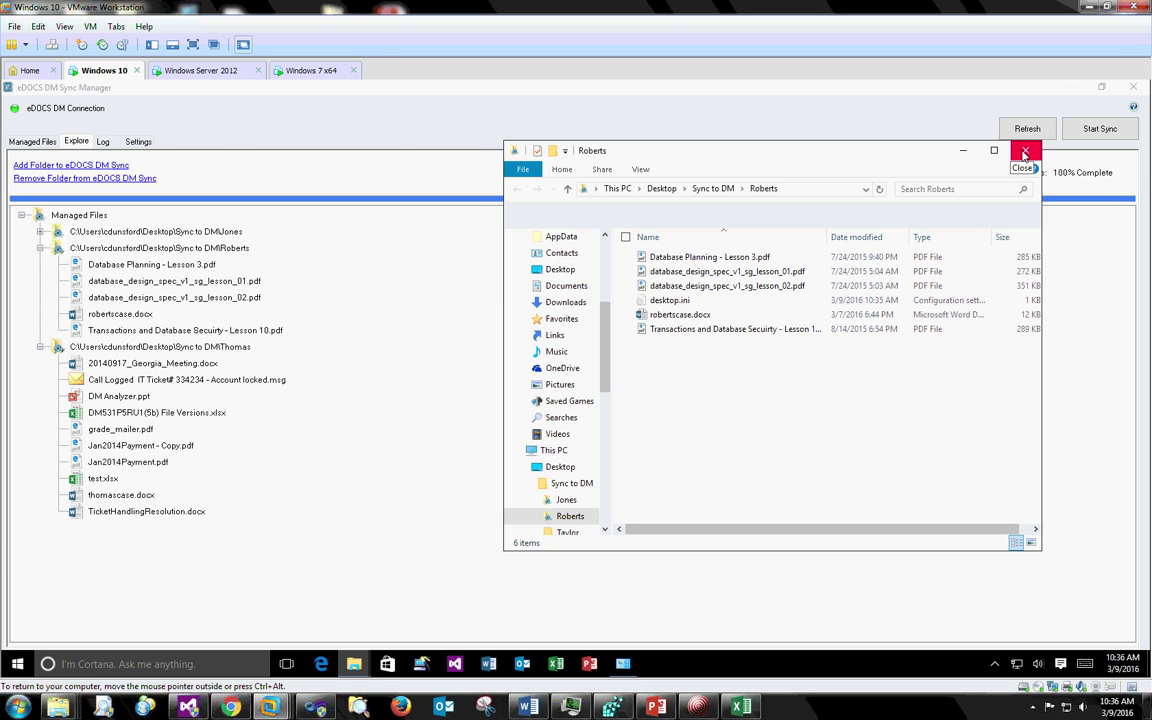
left_click(1025, 153)
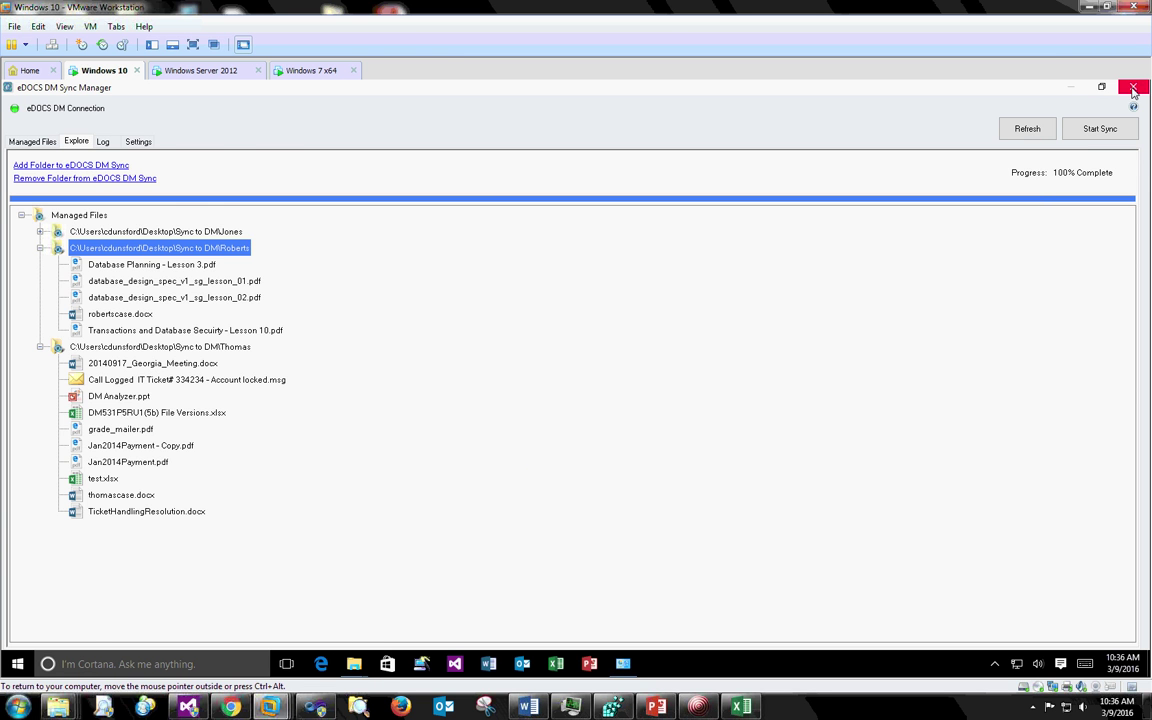
left_click(1133, 89)
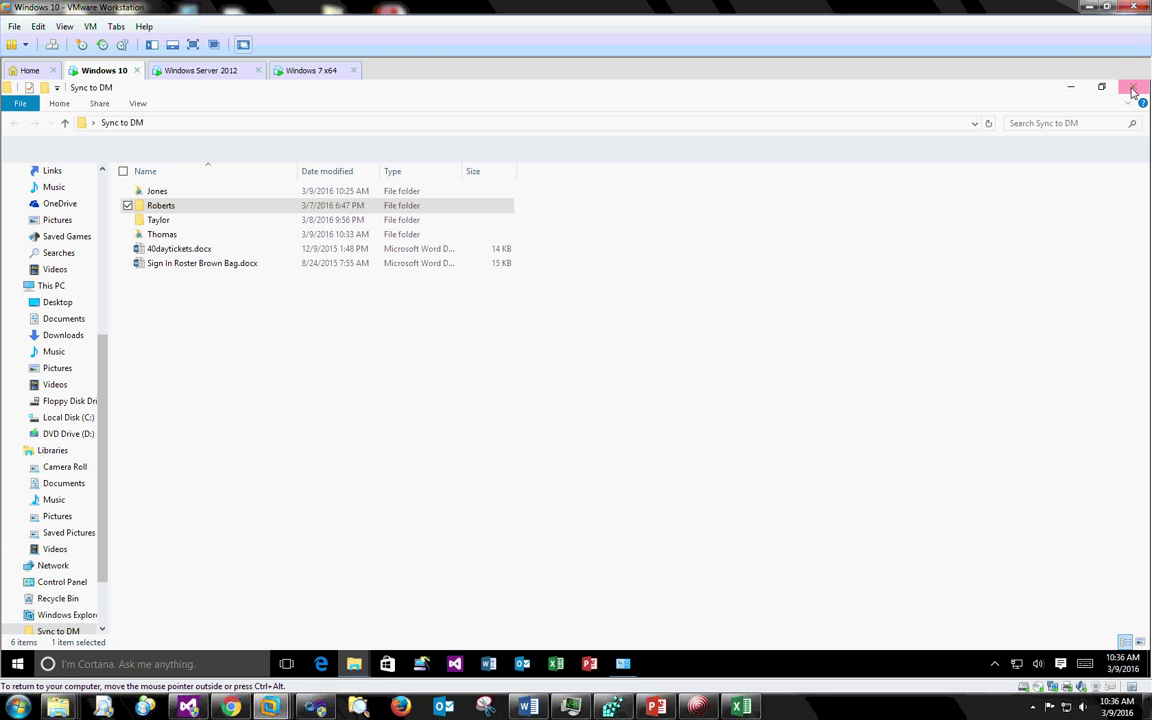
- Return to the presentation, go to the Explore View slide, then switch back to the virtual machine
left_click(656, 706)
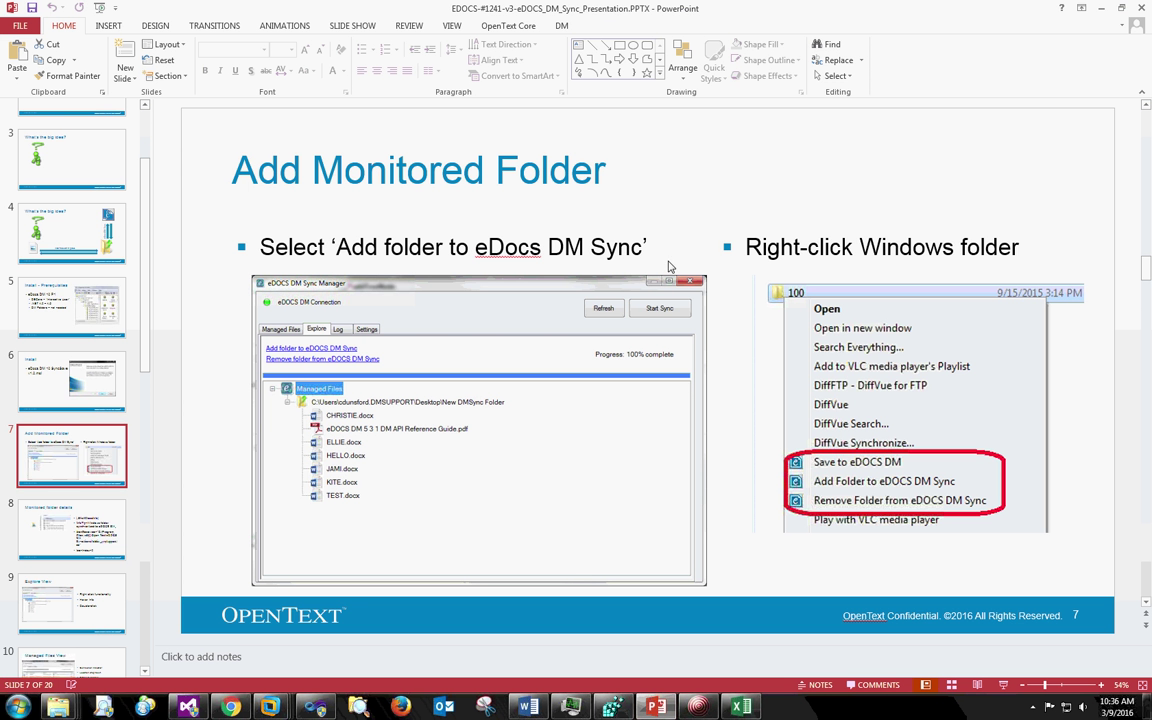
key("Down")
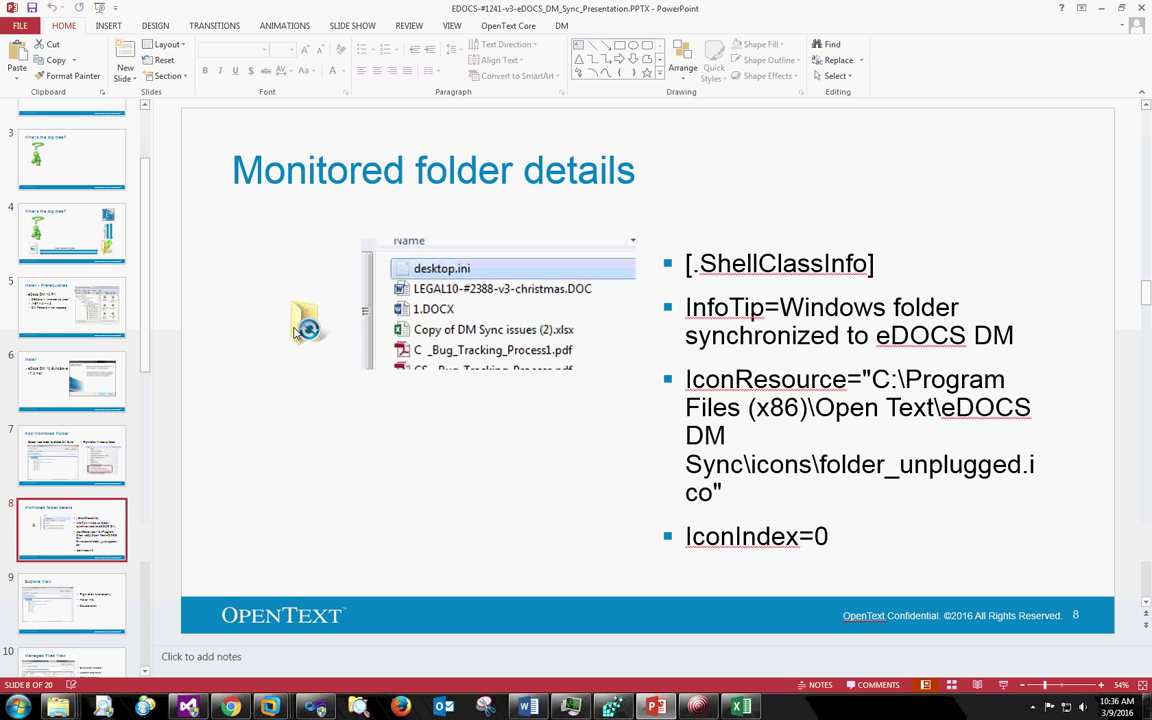
left_click(70, 620)
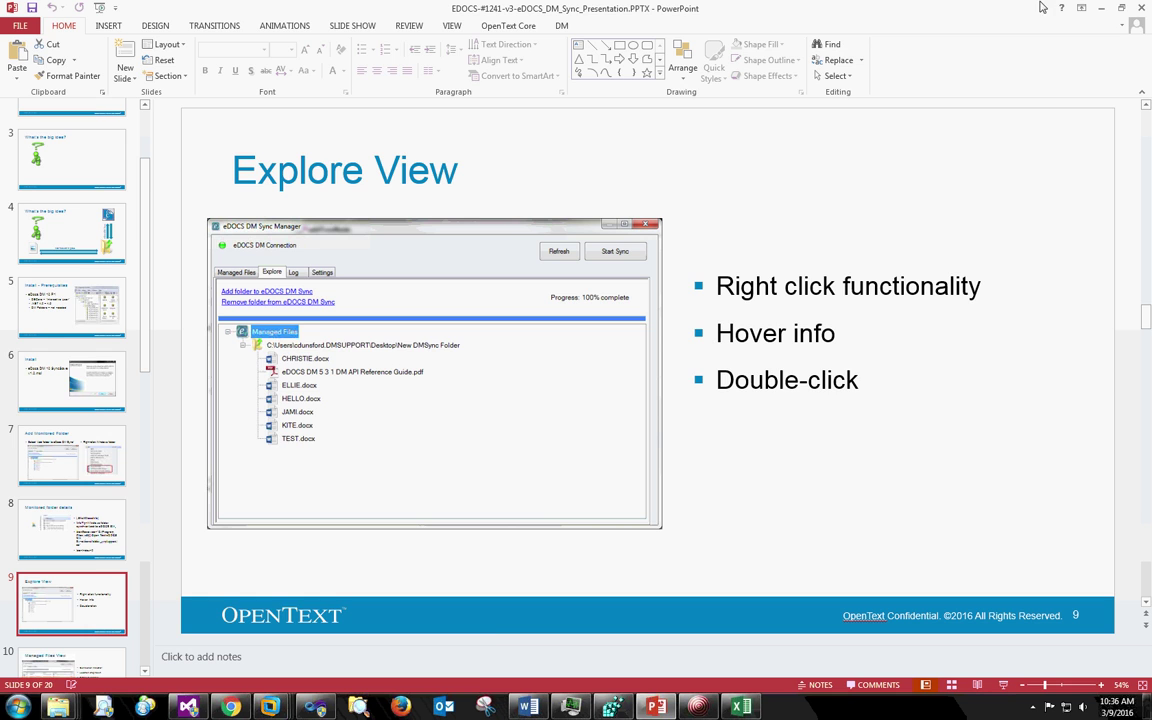
left_click(1101, 8)
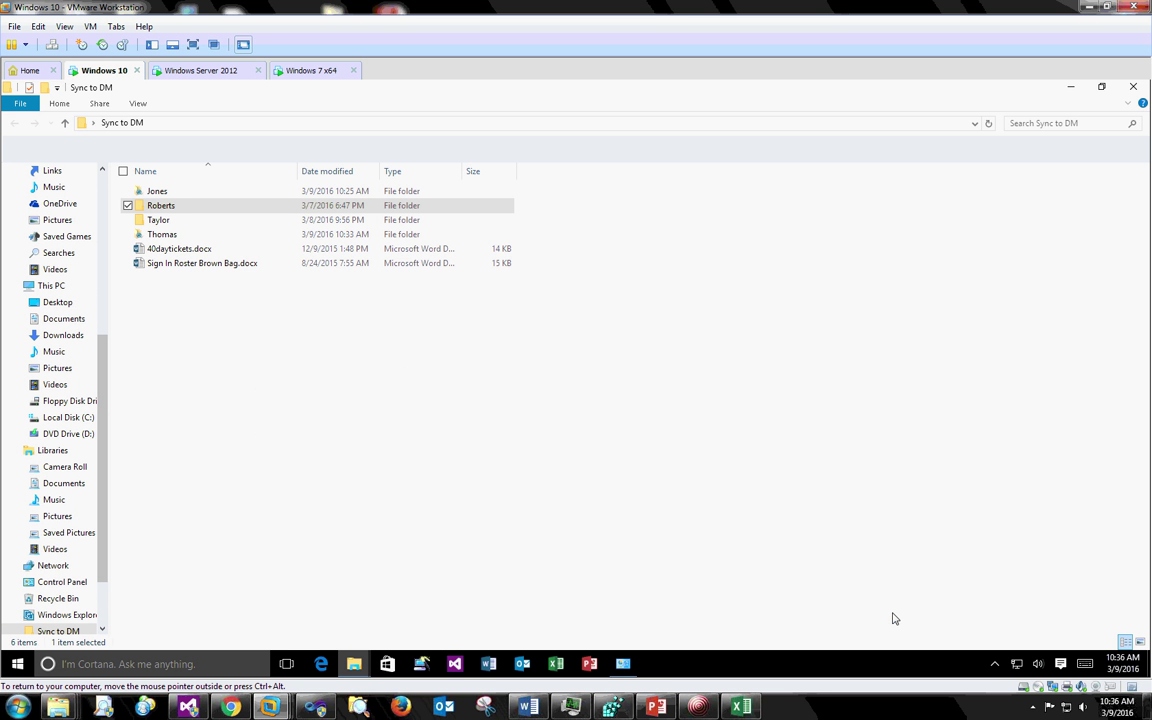
- Open eDOCS DM Sync Manager from the tray and switch to the Explore tab
left_click(996, 665)
right_click(966, 635)
left_click(950, 598)
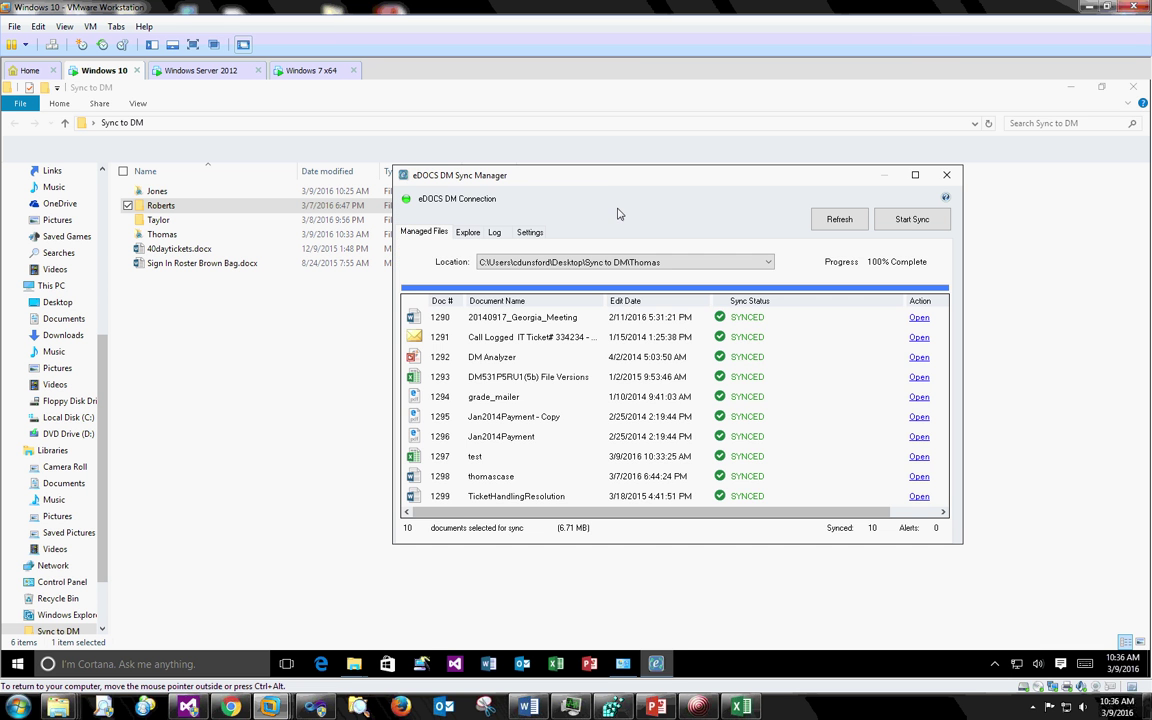
left_click(468, 232)
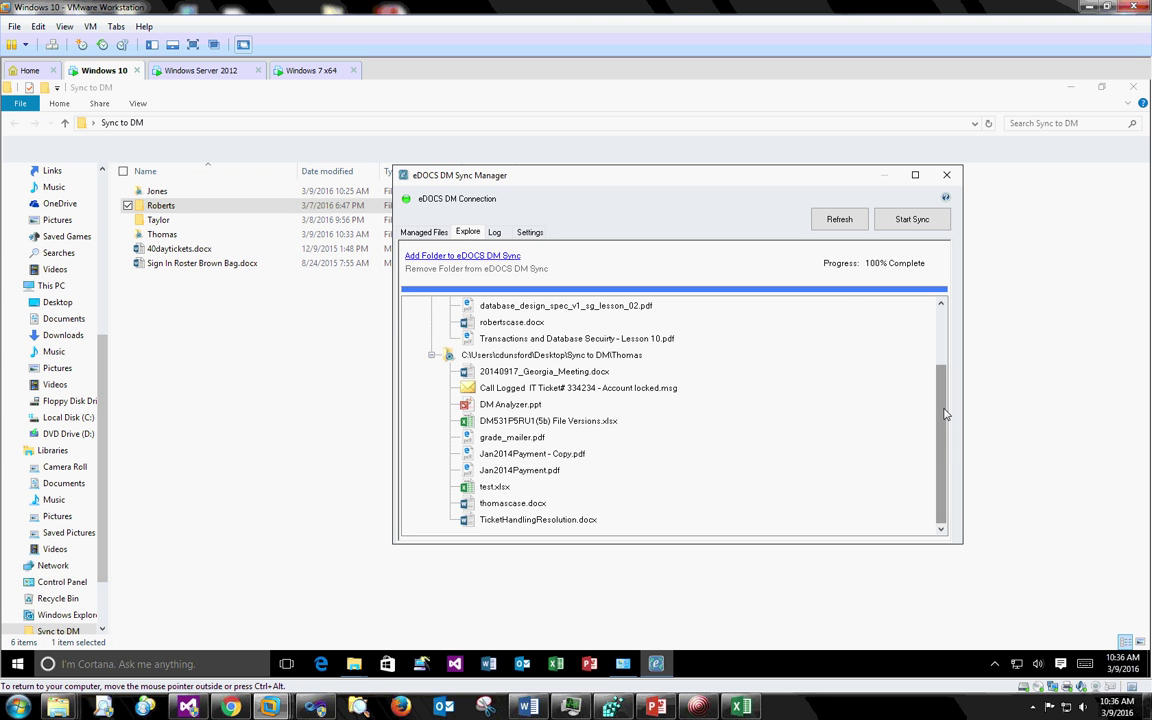
left_click_drag(941, 399, 940, 305)
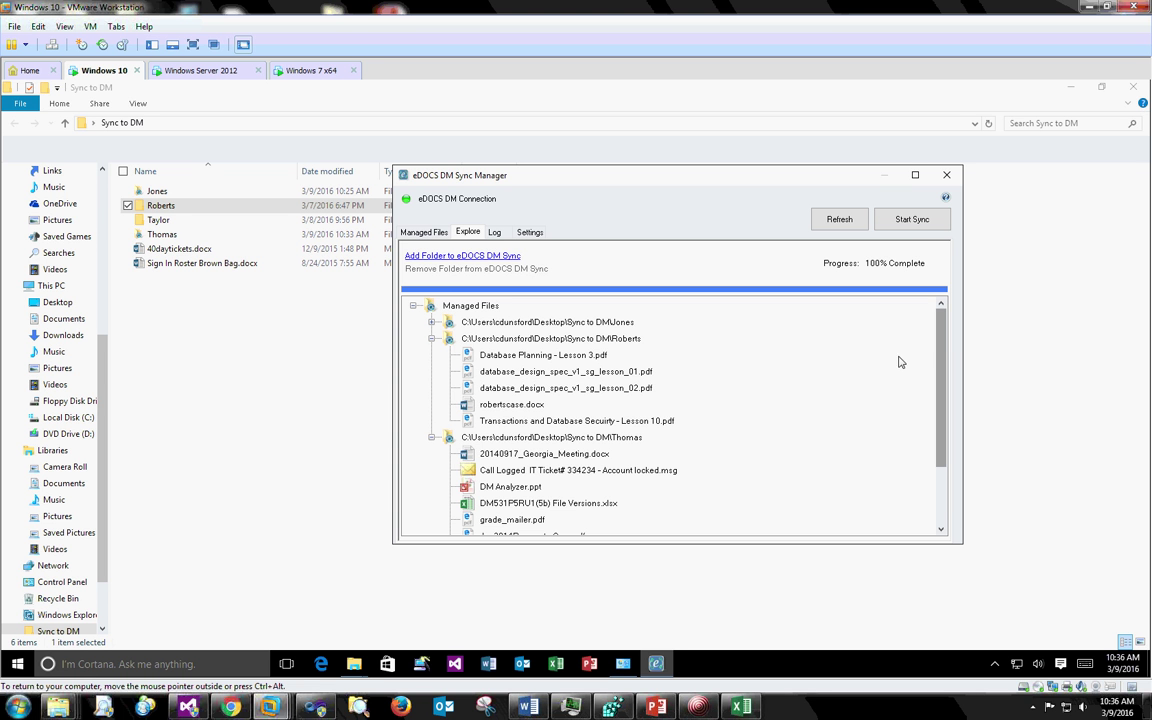
- Remove the Jones folder from syncing and confirm purging its file information
left_click(538, 323)
right_click(537, 325)
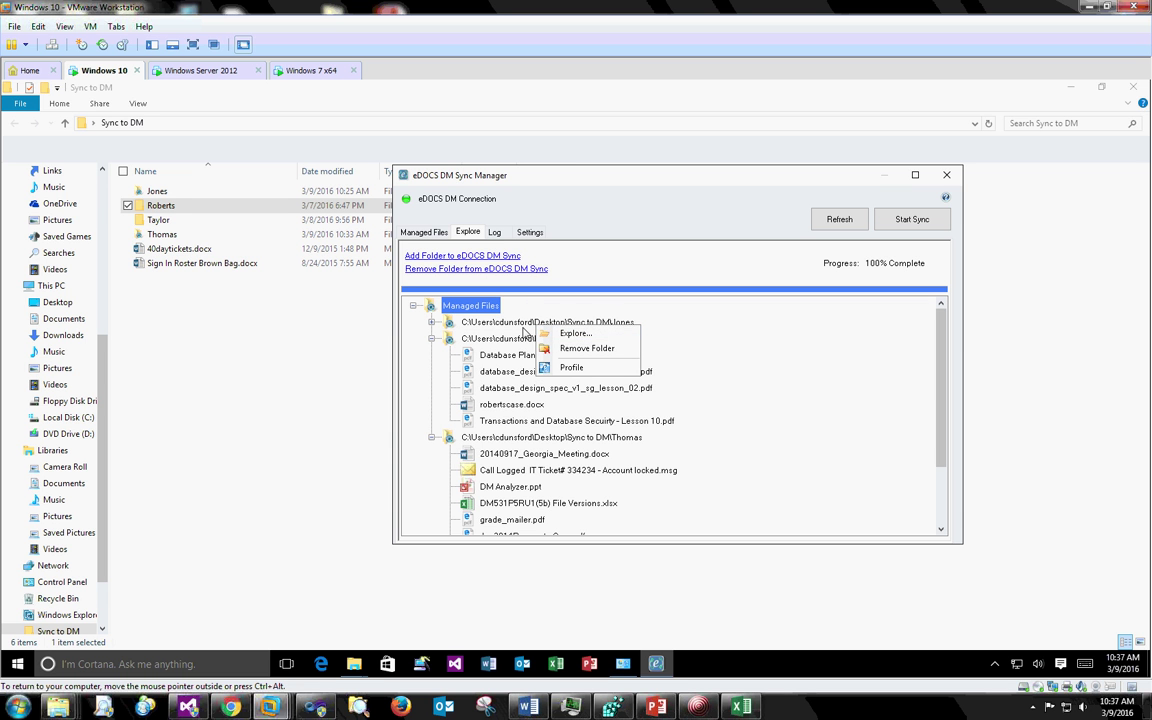
left_click(573, 350)
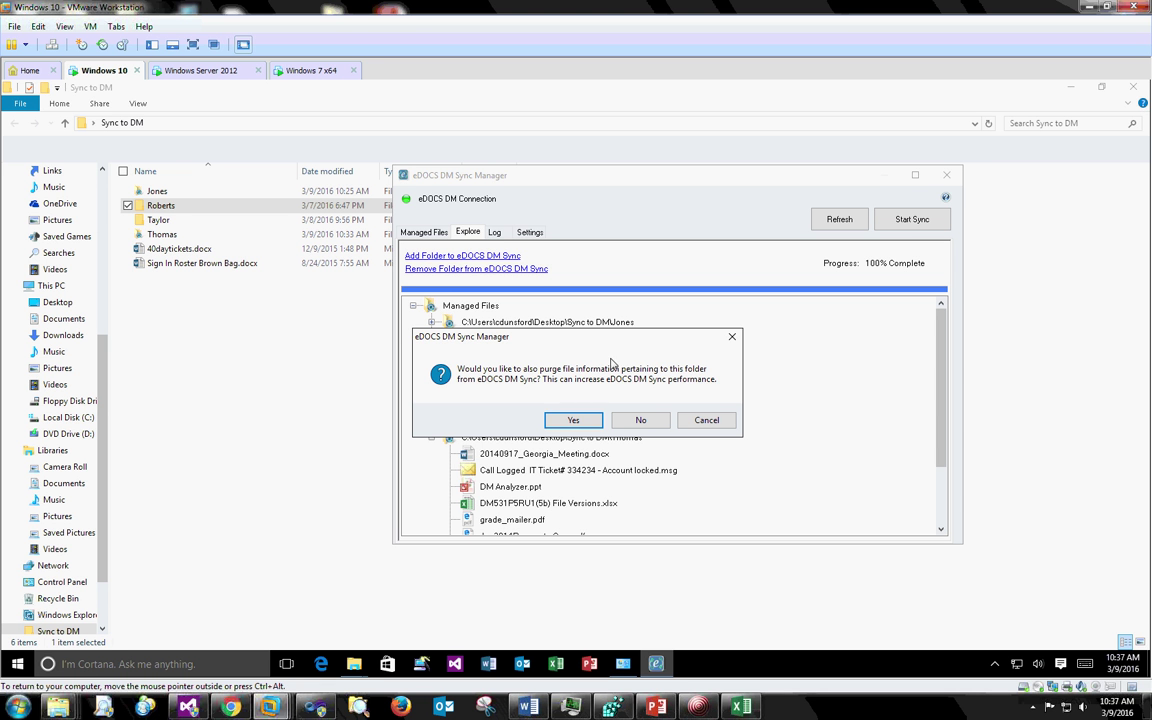
left_click_drag(611, 338, 659, 334)
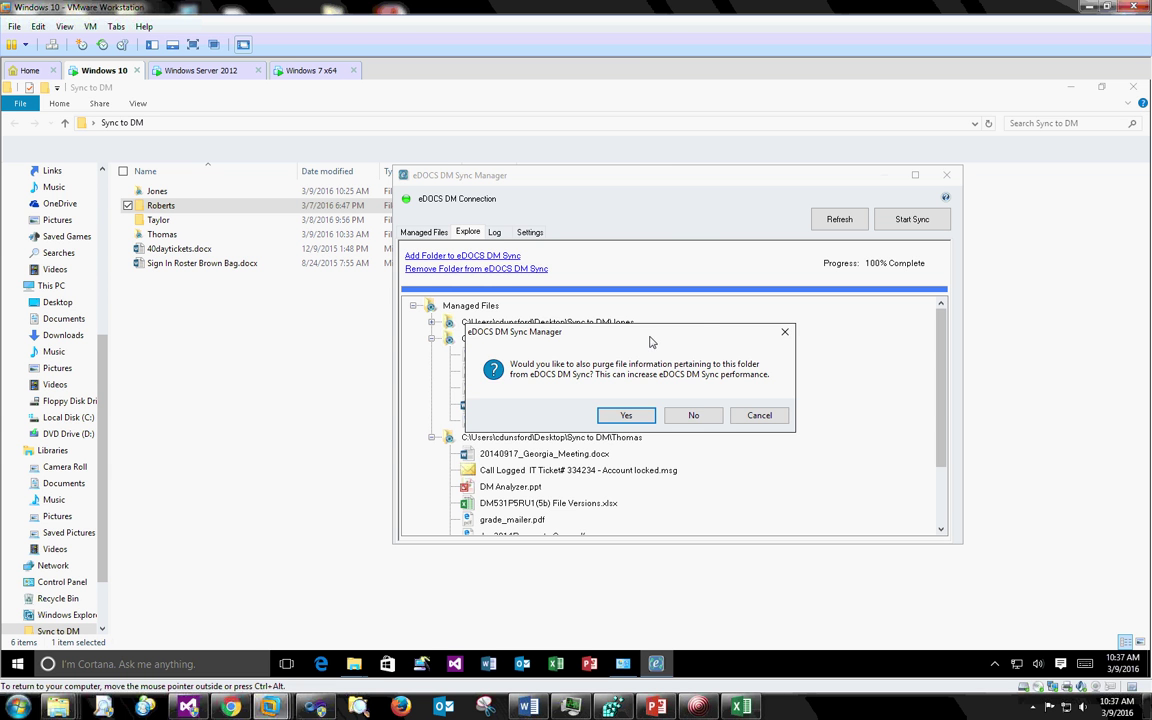
left_click_drag(659, 334, 709, 325)
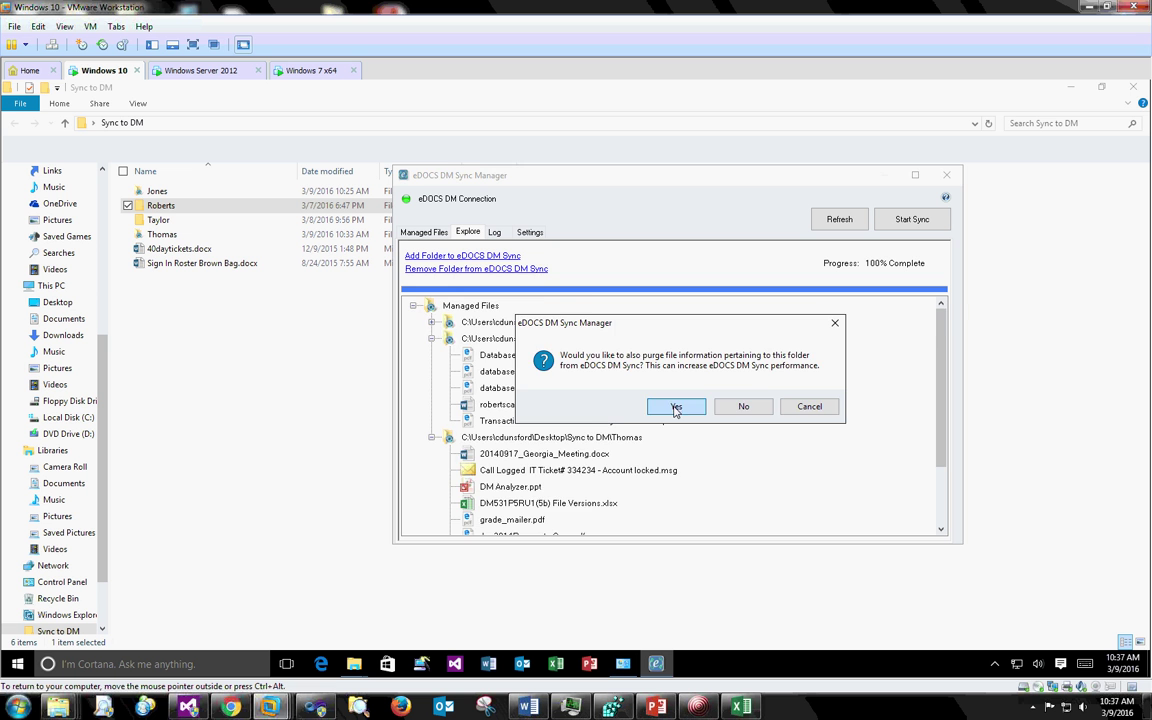
left_click(676, 407)
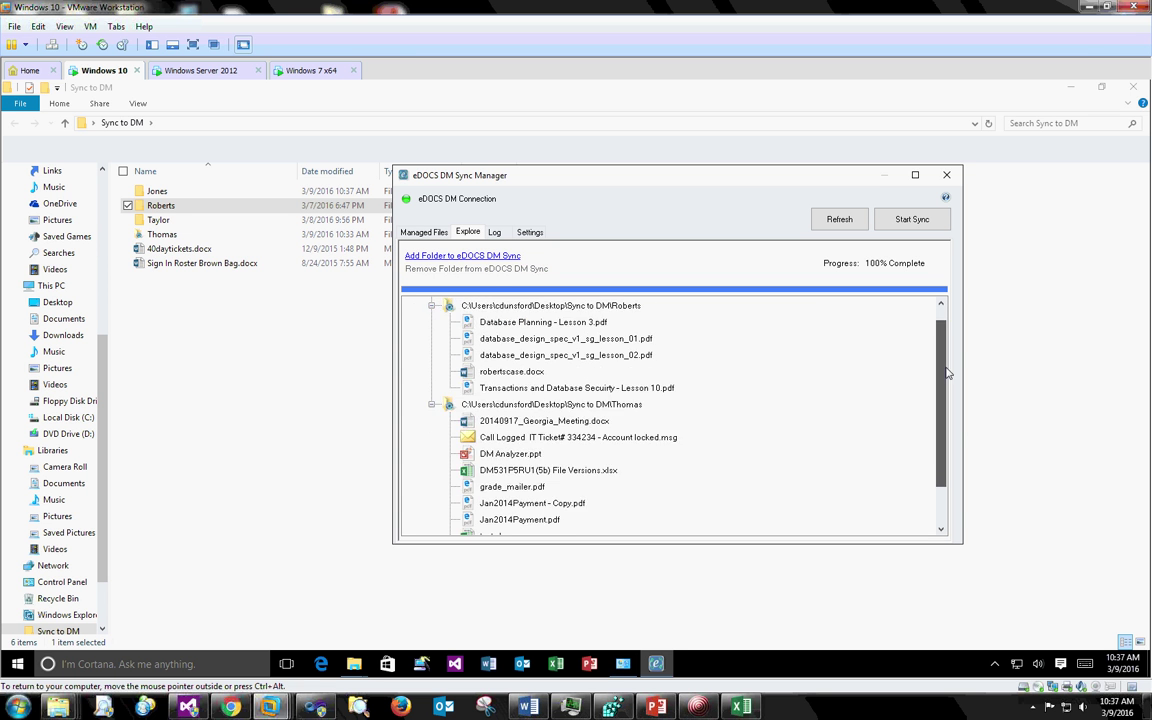
- Collapse the Roberts and Thomas nodes and open the Roberts folder's DM profile
left_click(431, 322)
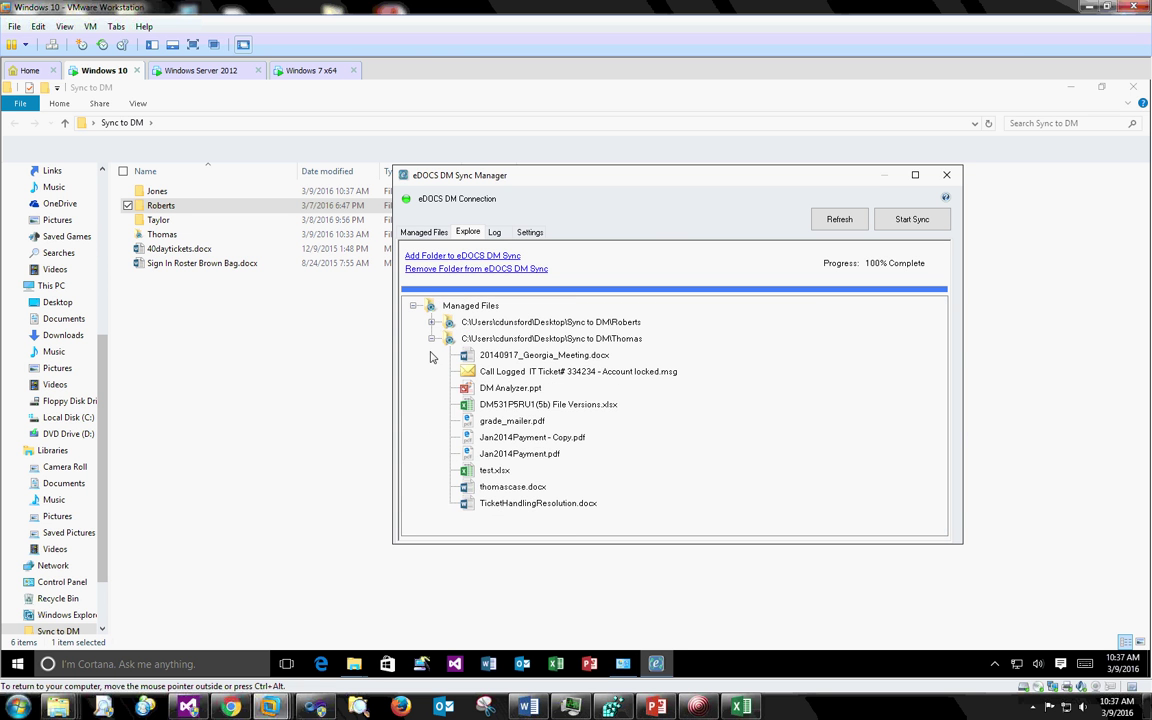
left_click(431, 338)
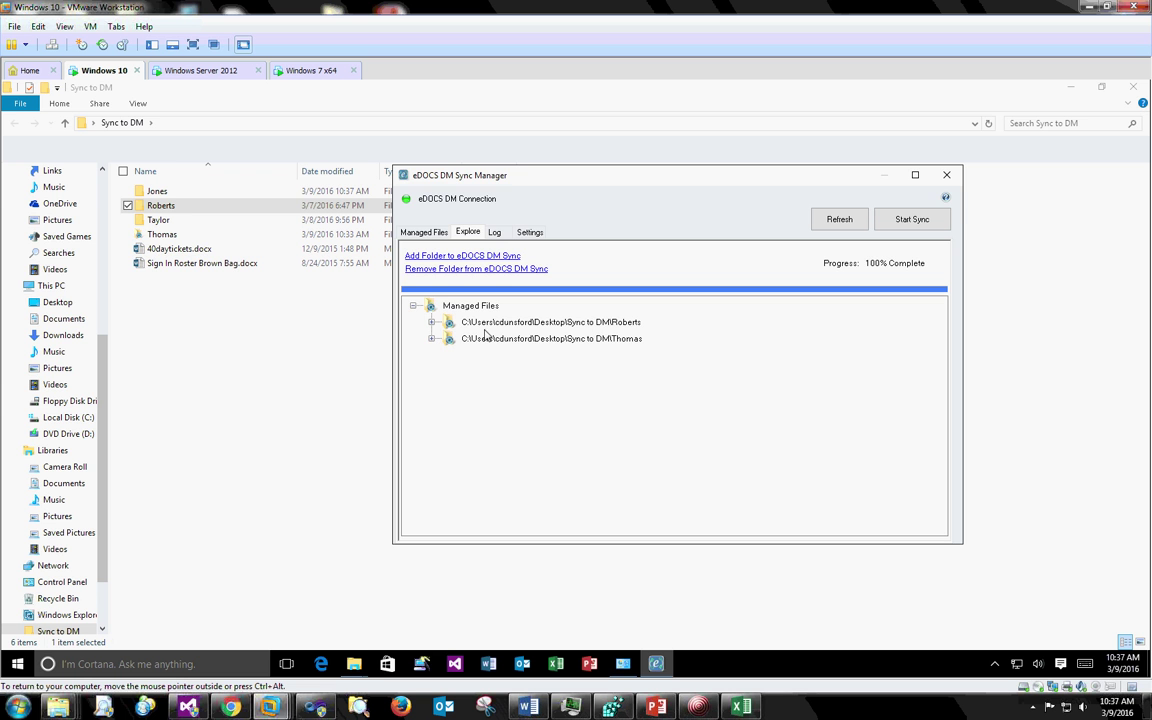
right_click(172, 207)
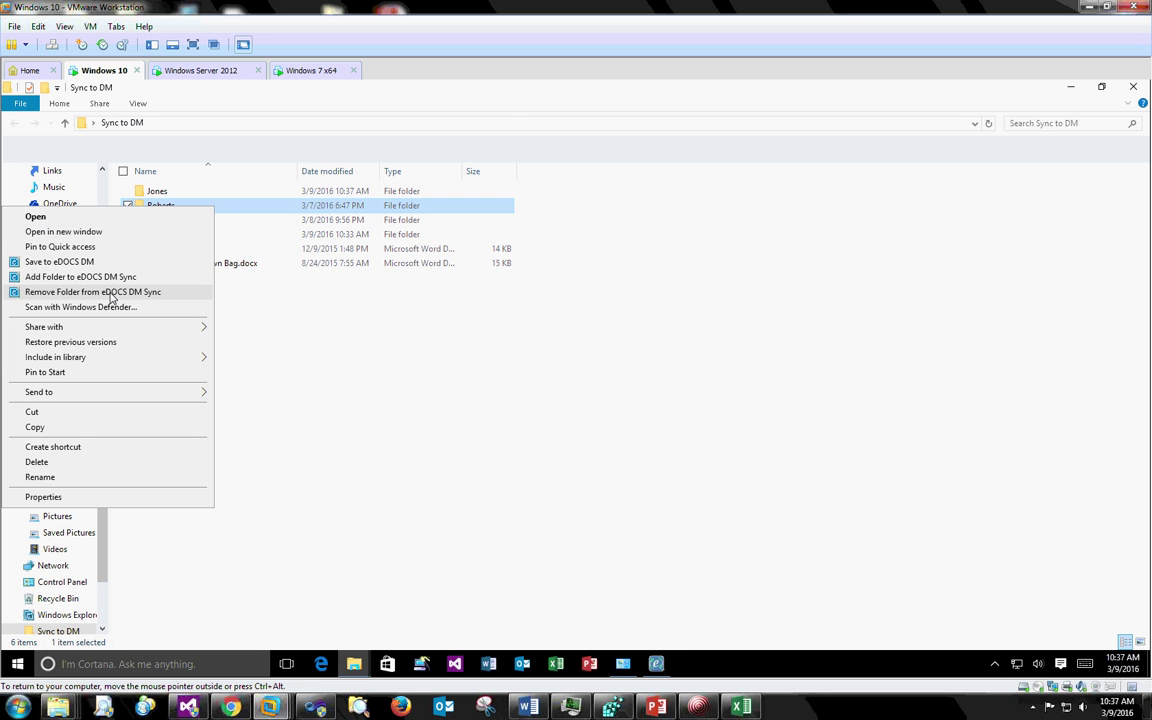
left_click(656, 664)
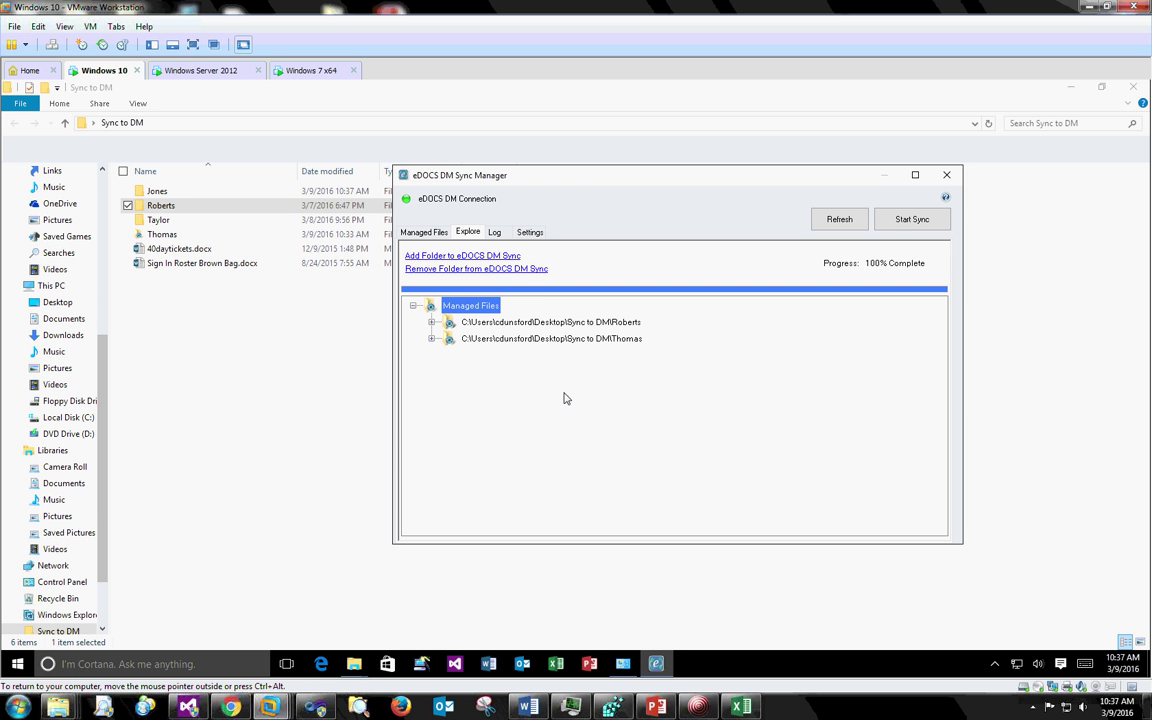
right_click(471, 322)
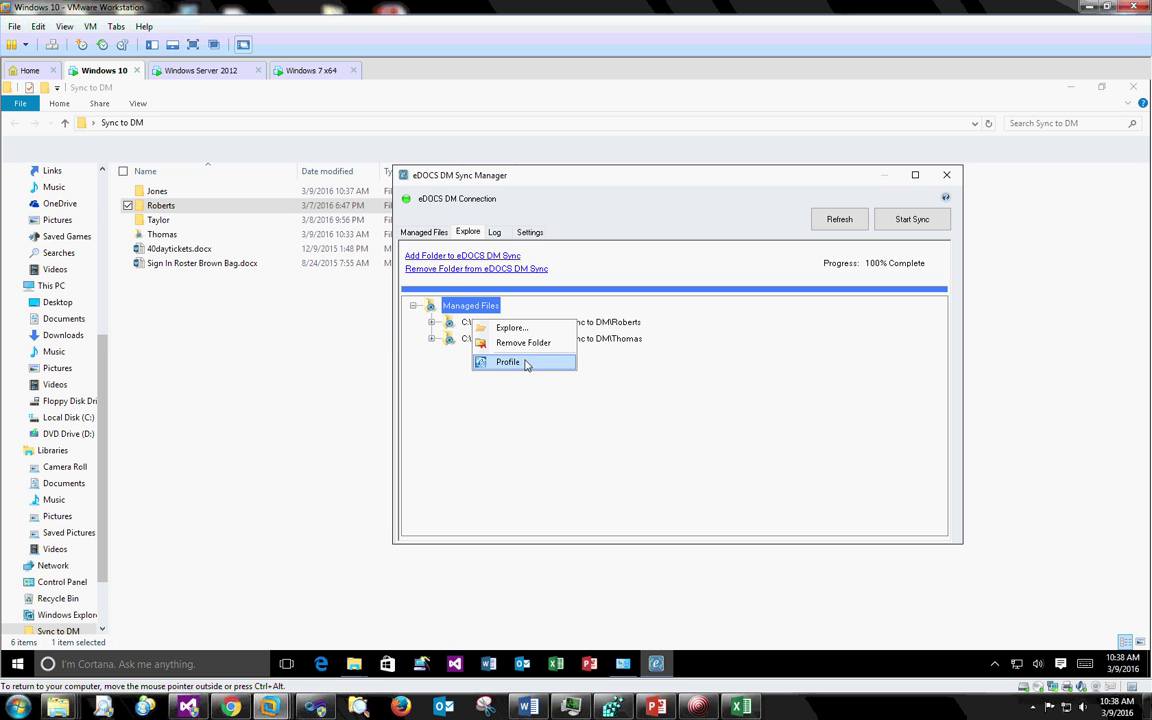
left_click(526, 364)
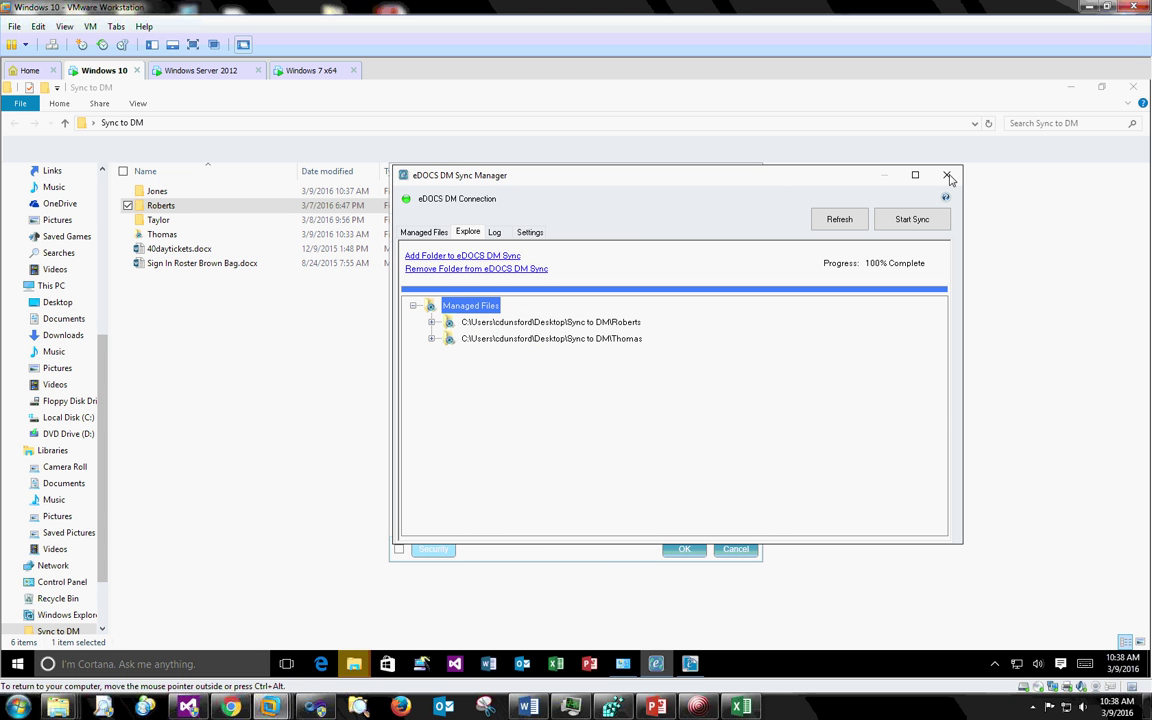
- Review the Roberts folder's profile form and close it with OK, keeping its values
mouse_move(352, 664)
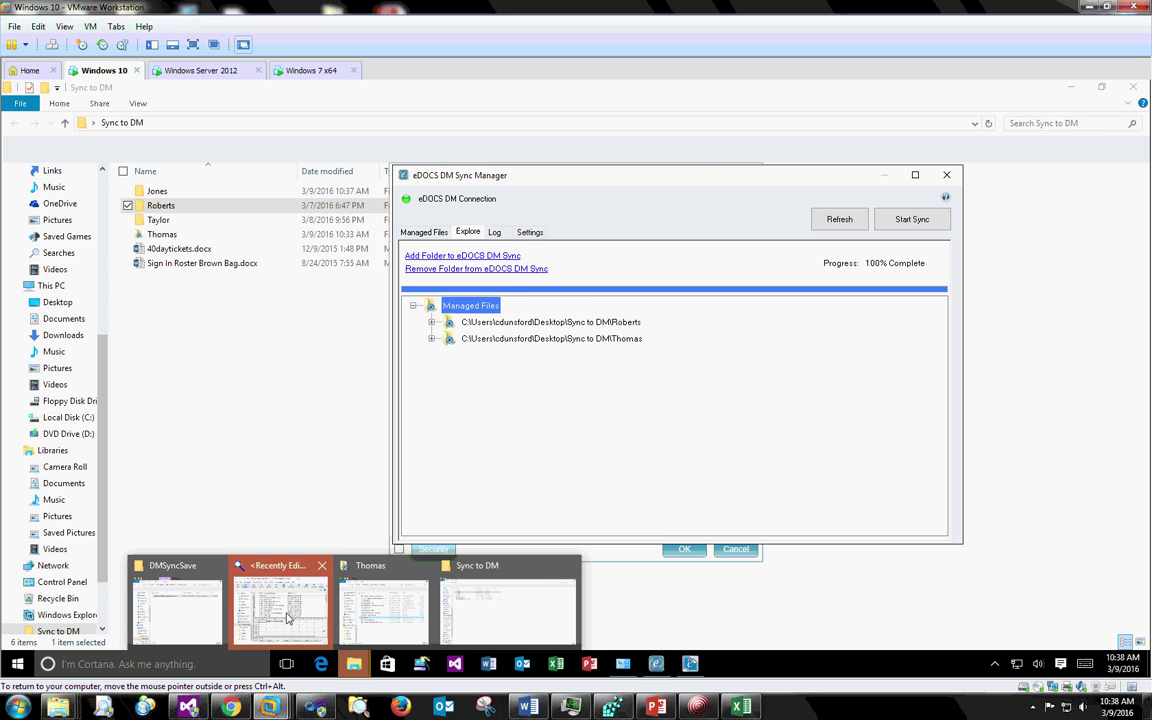
left_click(278, 600)
left_click_drag(528, 172, 450, 154)
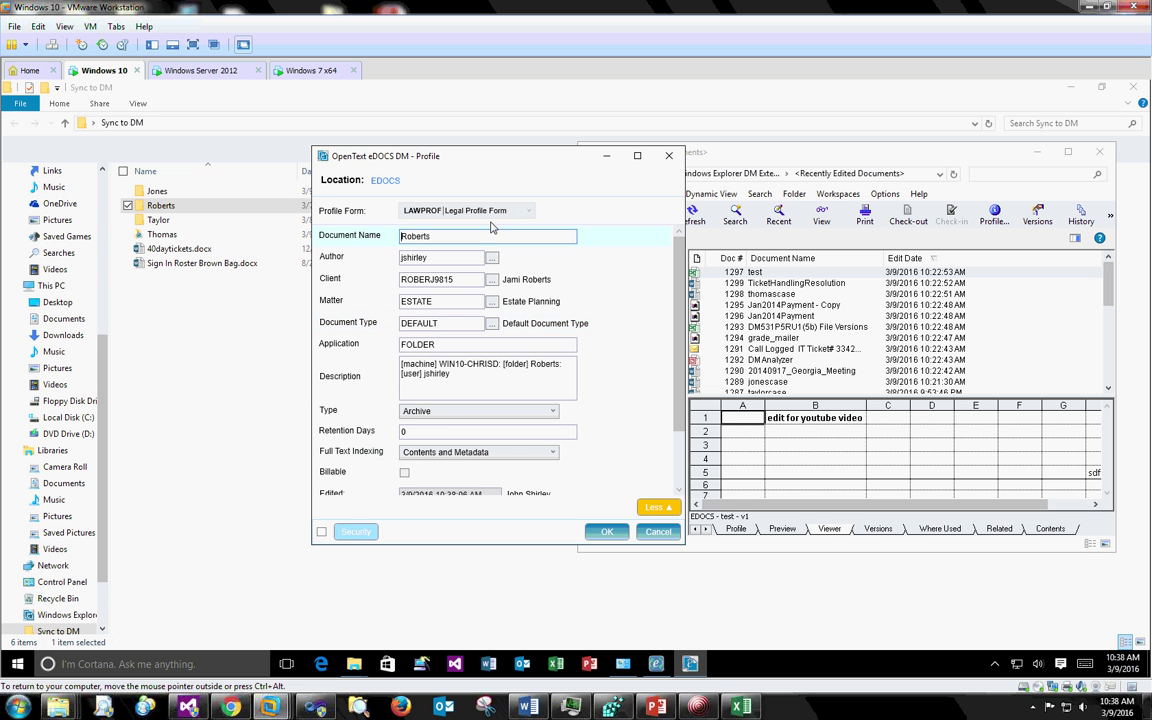
left_click_drag(450, 153, 556, 156)
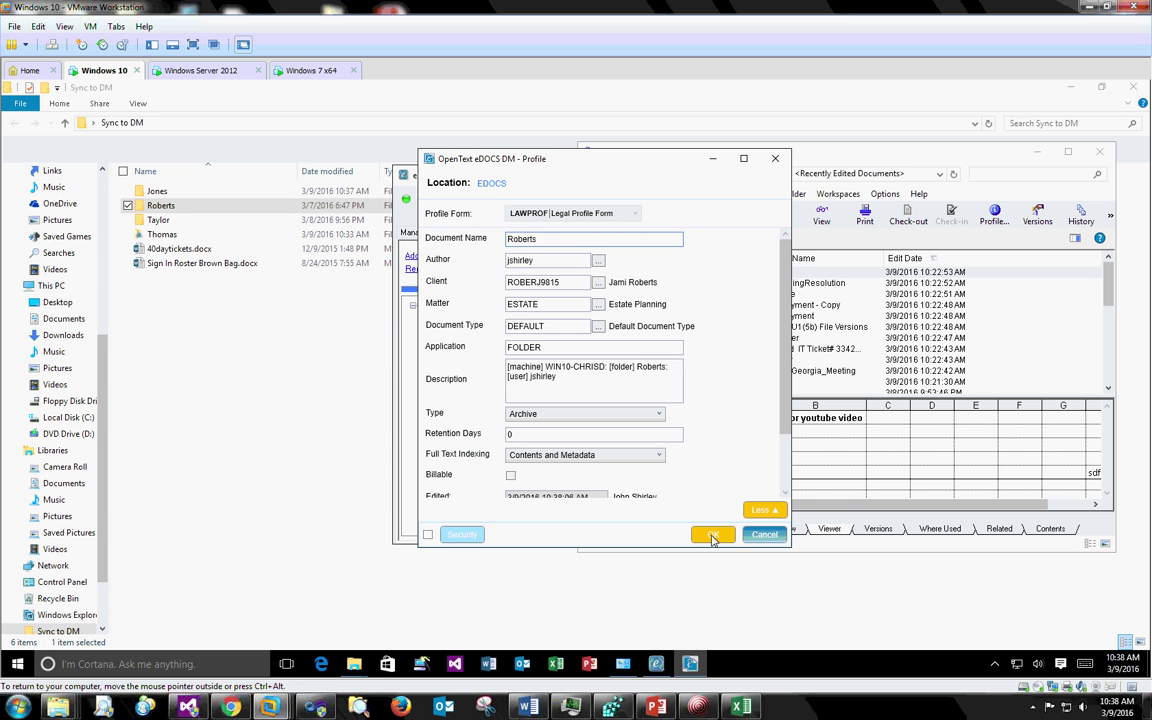
left_click_drag(470, 151, 526, 152)
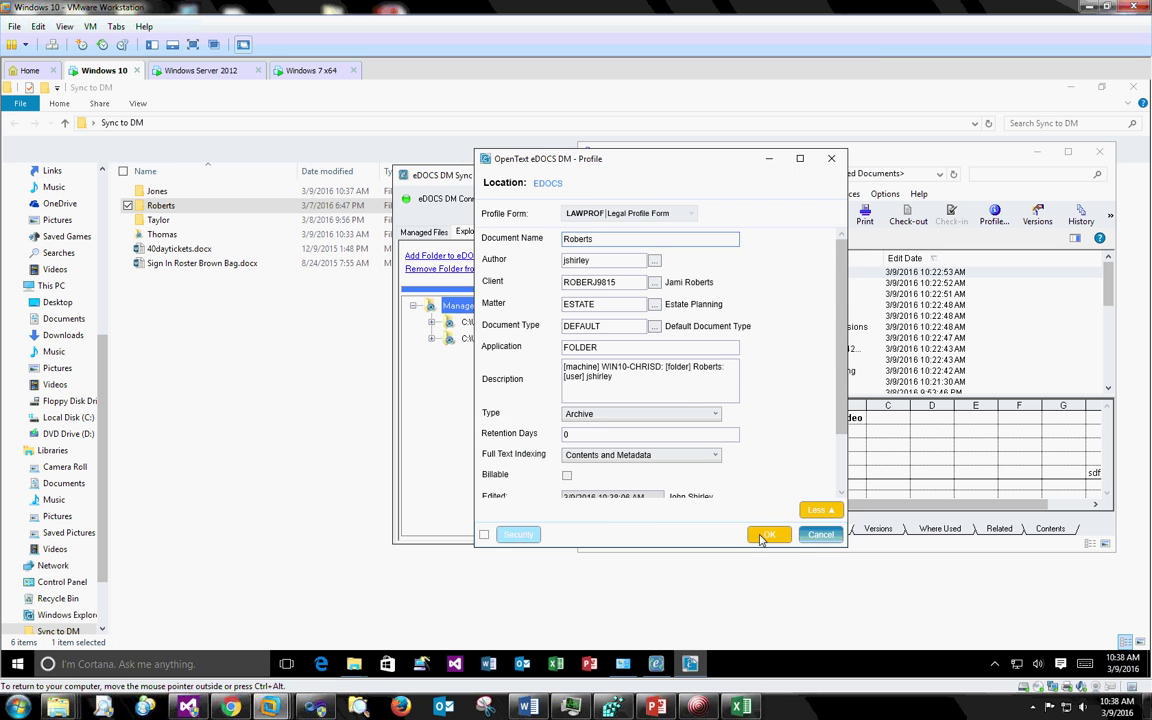
left_click(767, 534)
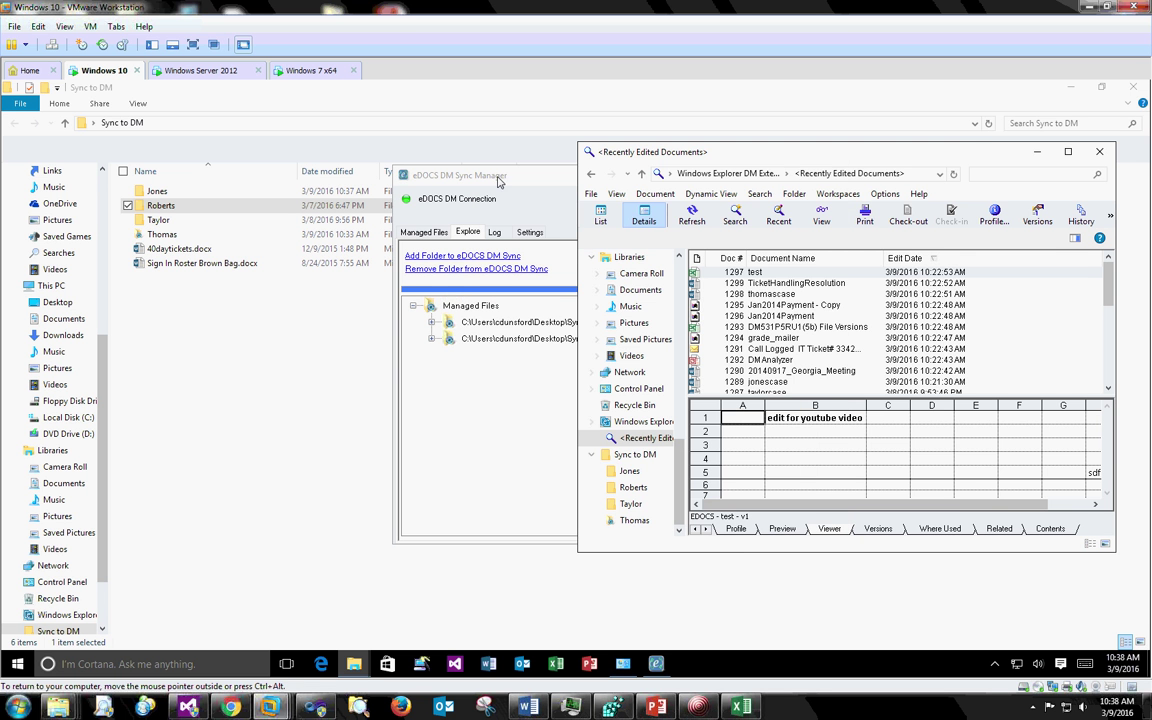
left_click(472, 176)
- Reopen the Roberts folder profile and change its client to the new client with the Mortgage matter
right_click(553, 332)
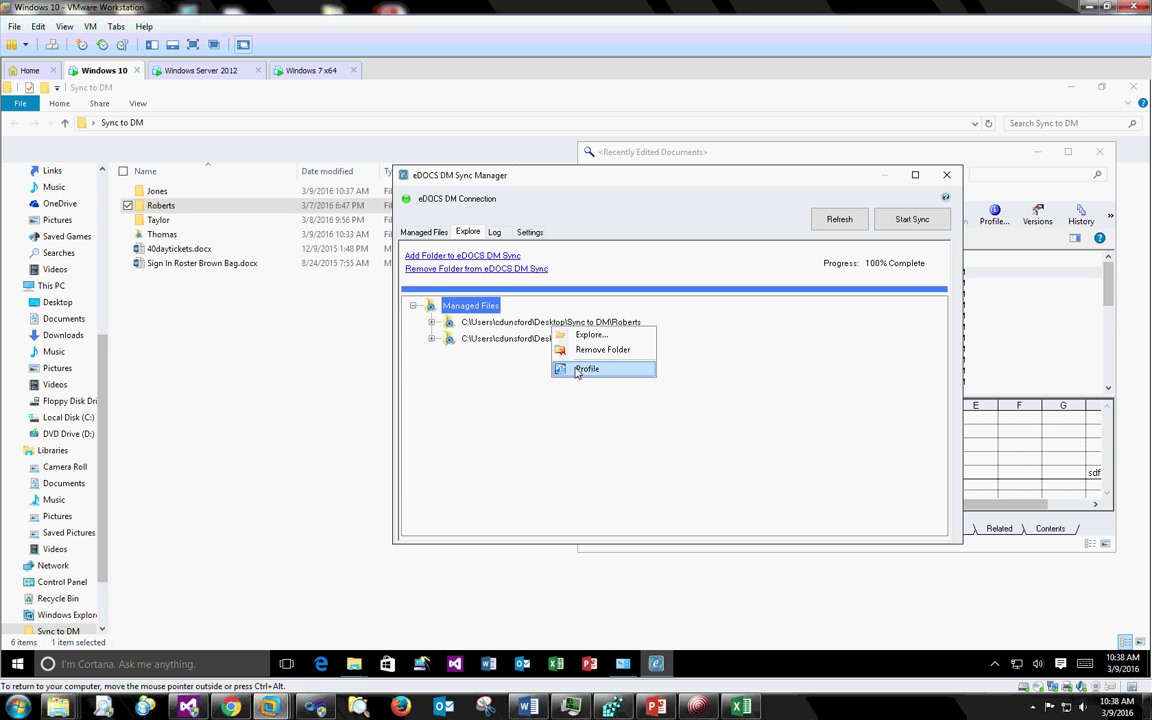
left_click(575, 372)
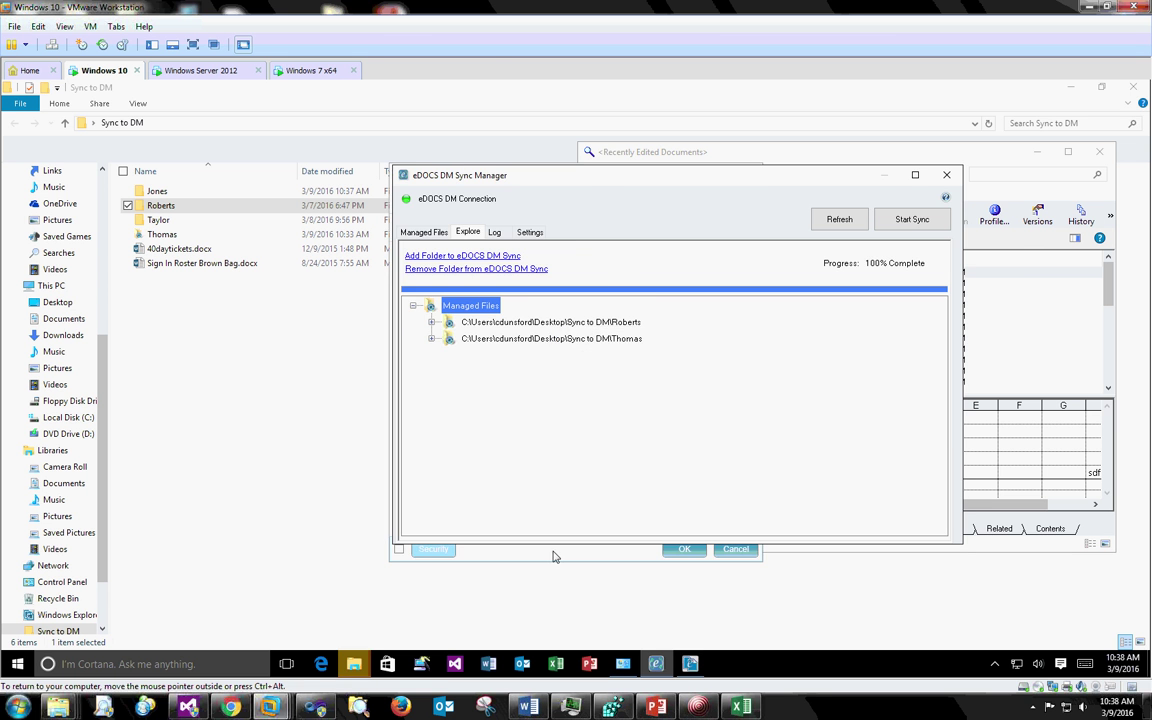
left_click_drag(576, 176, 616, 161)
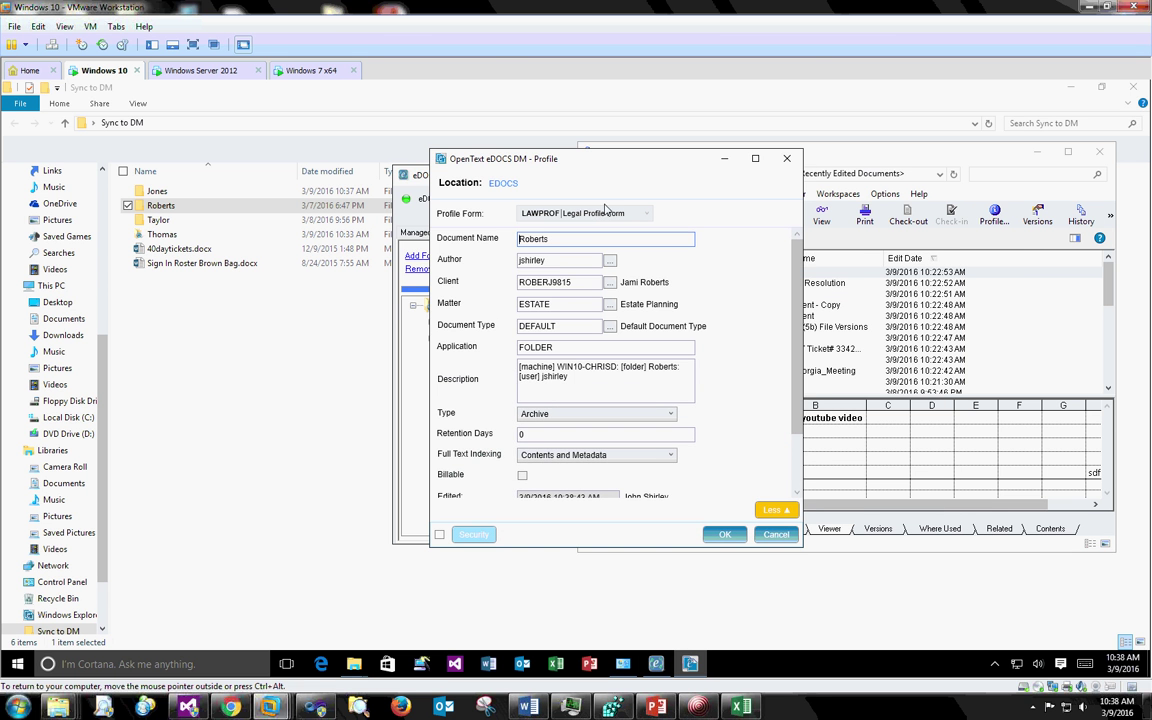
left_click(561, 242)
left_click(609, 282)
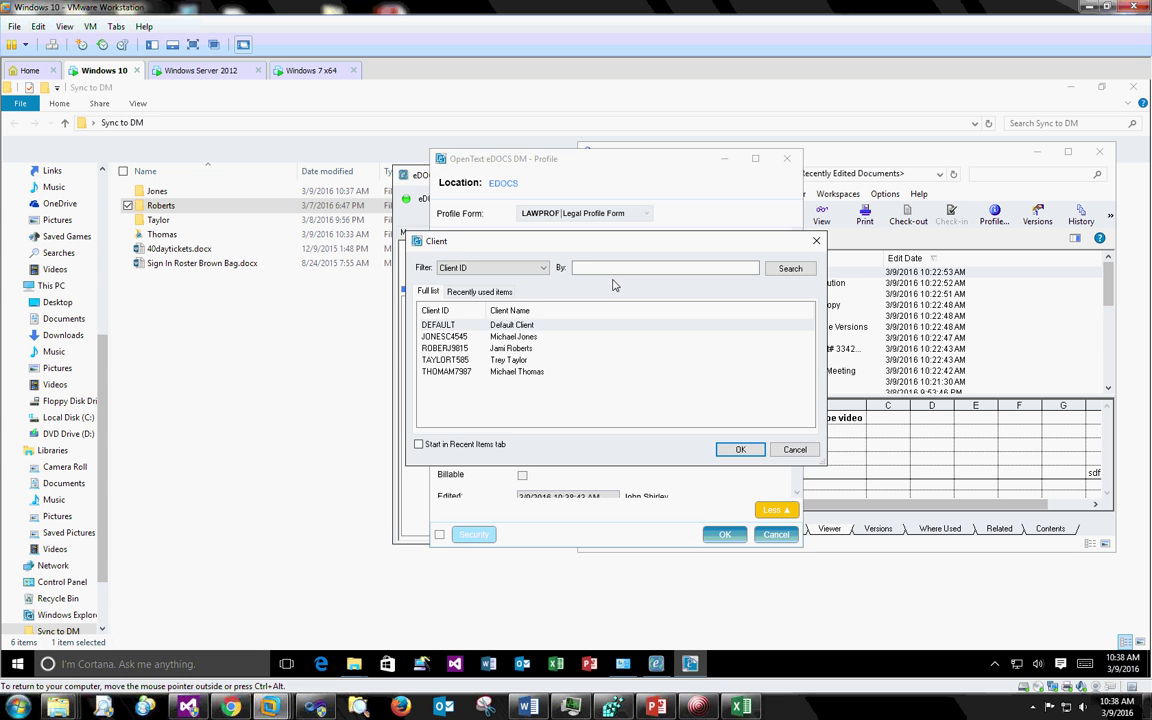
left_click(446, 361)
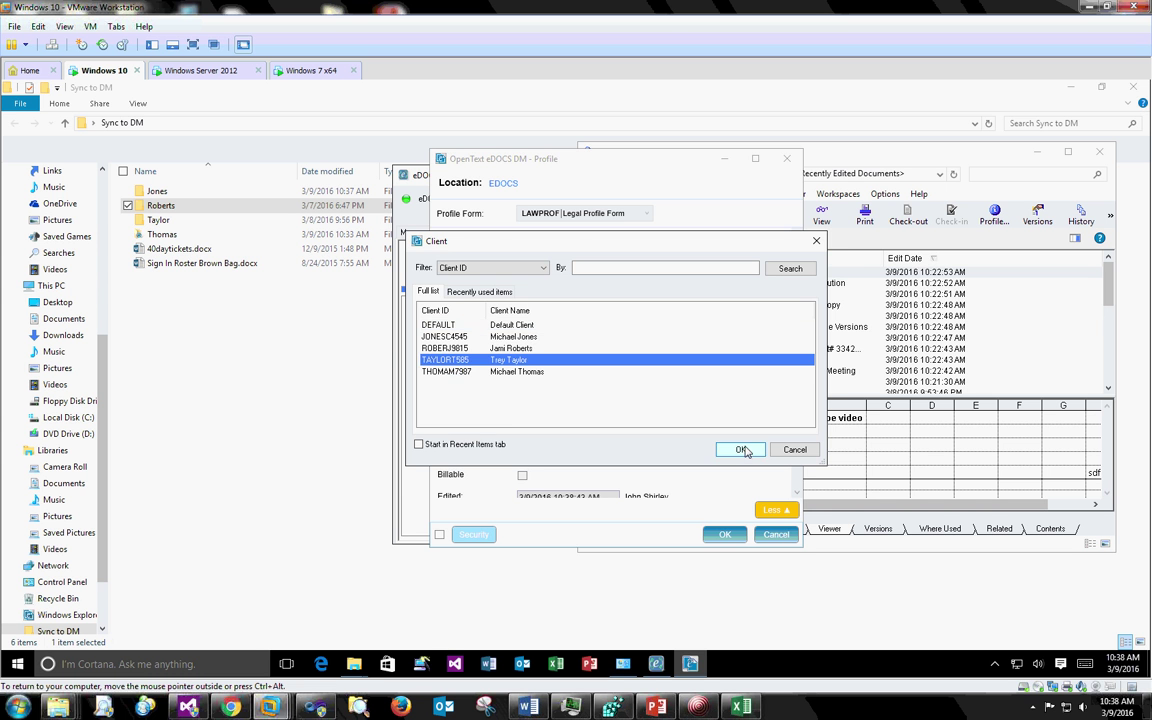
left_click(740, 449)
left_click(610, 304)
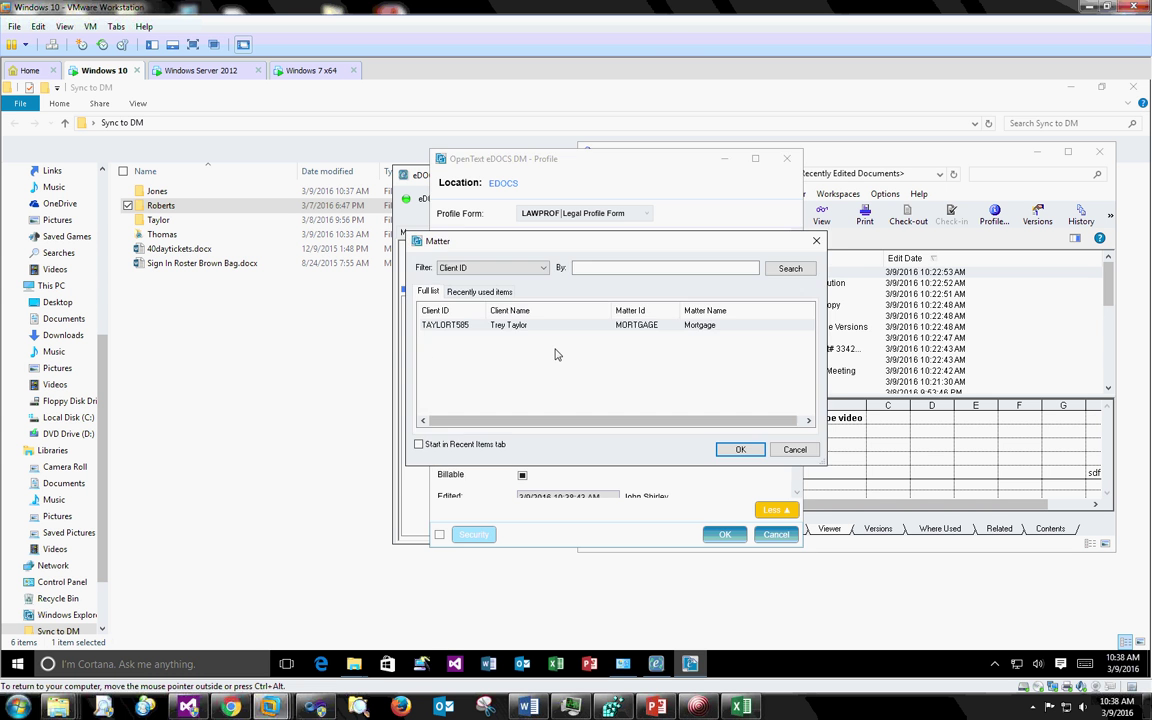
left_click(496, 326)
left_click(737, 450)
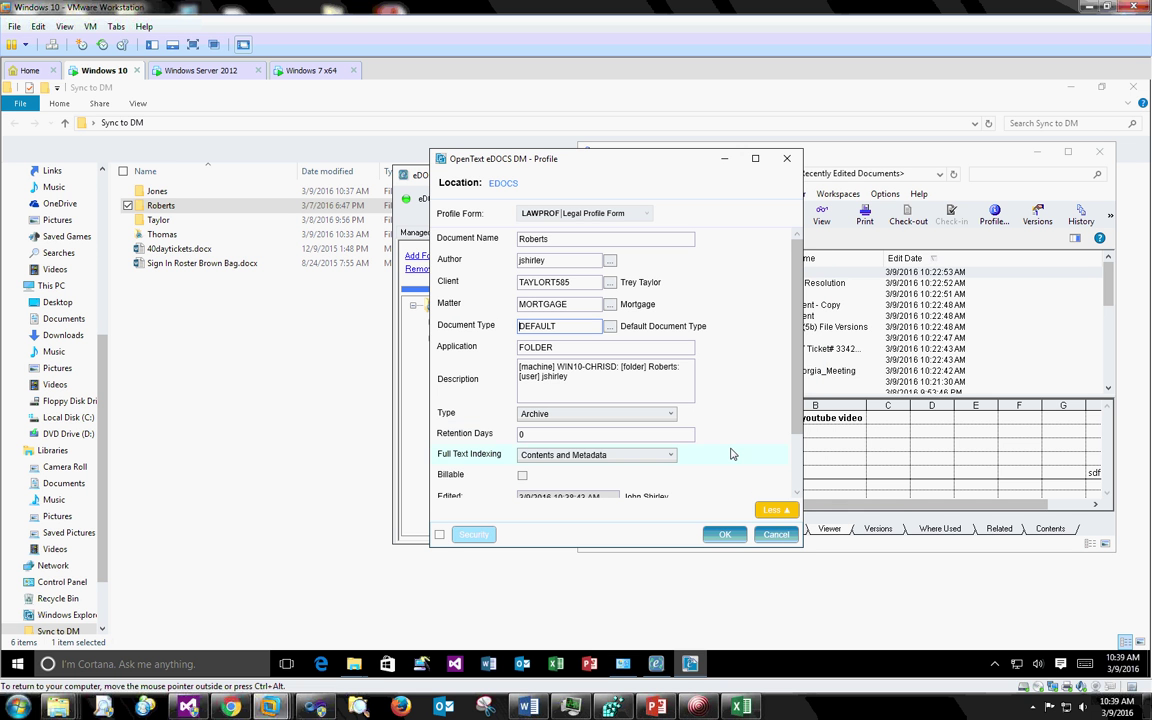
- Enable custom security, add a second DM Users member as a Read Only trustee, and save the profile
left_click(439, 534)
left_click(470, 535)
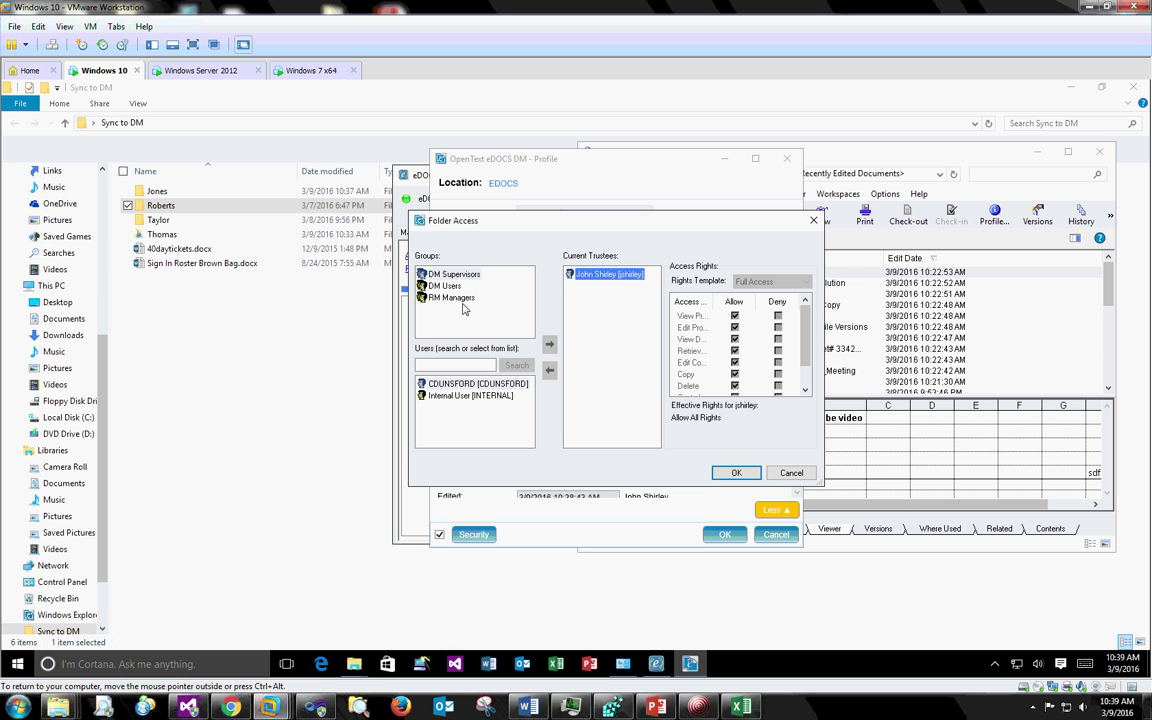
left_click(463, 287)
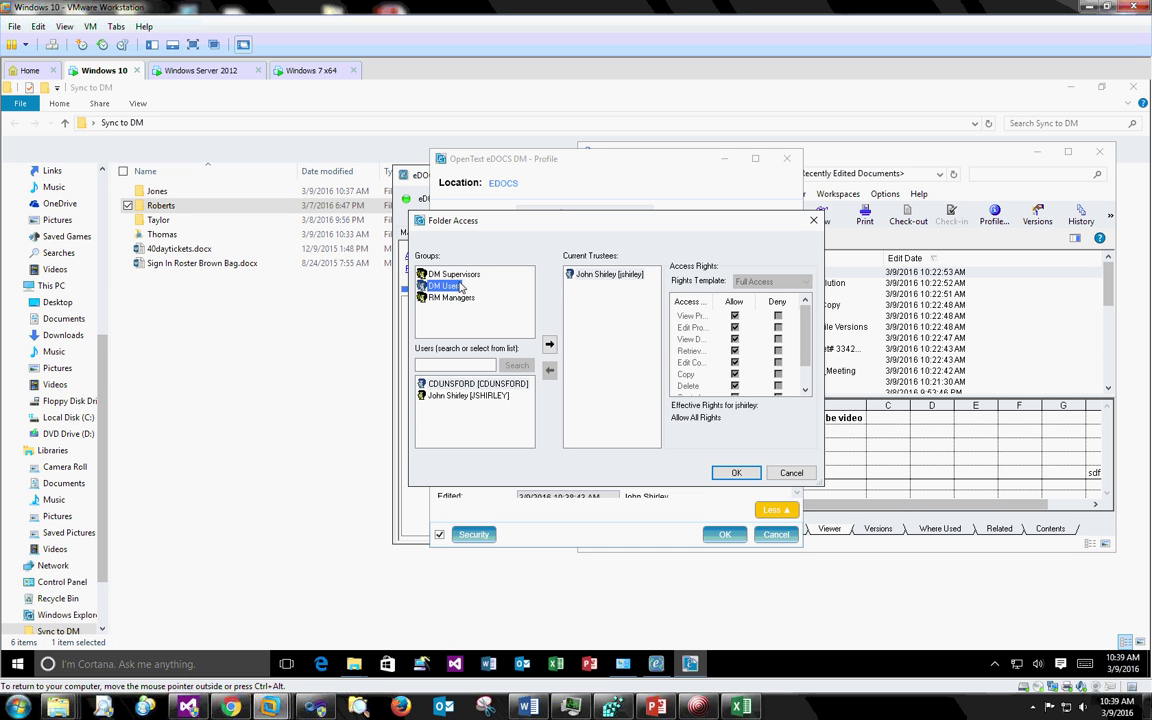
left_click(470, 384)
left_click(549, 343)
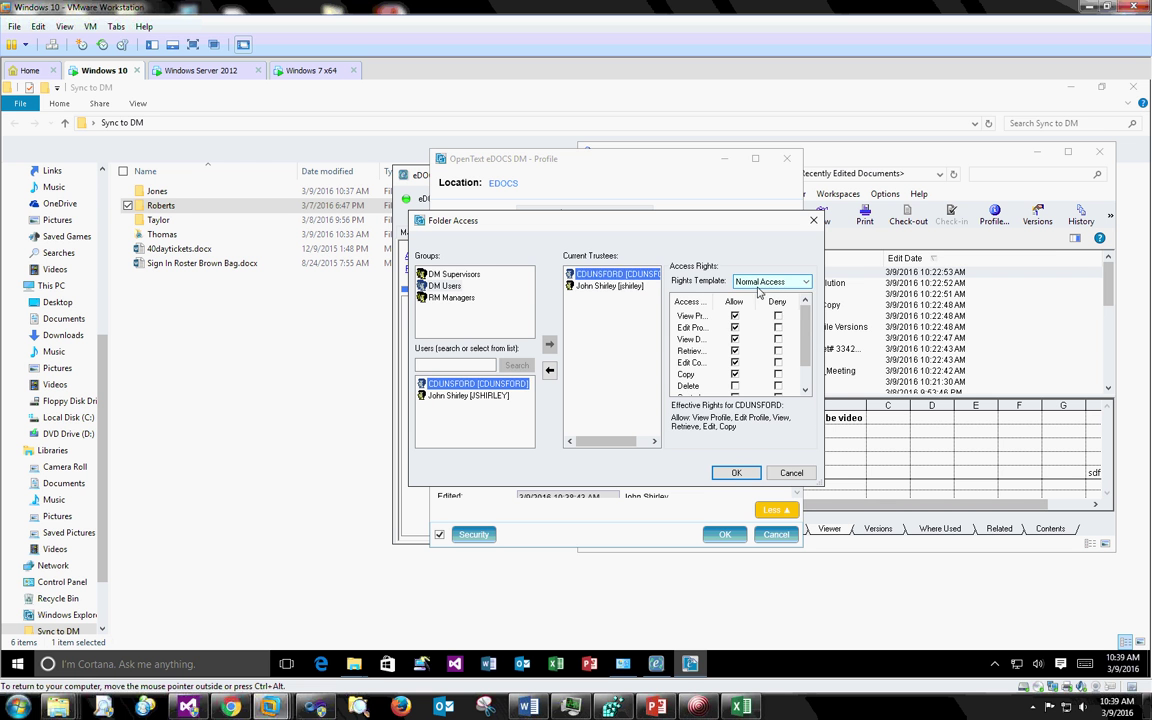
left_click(765, 283)
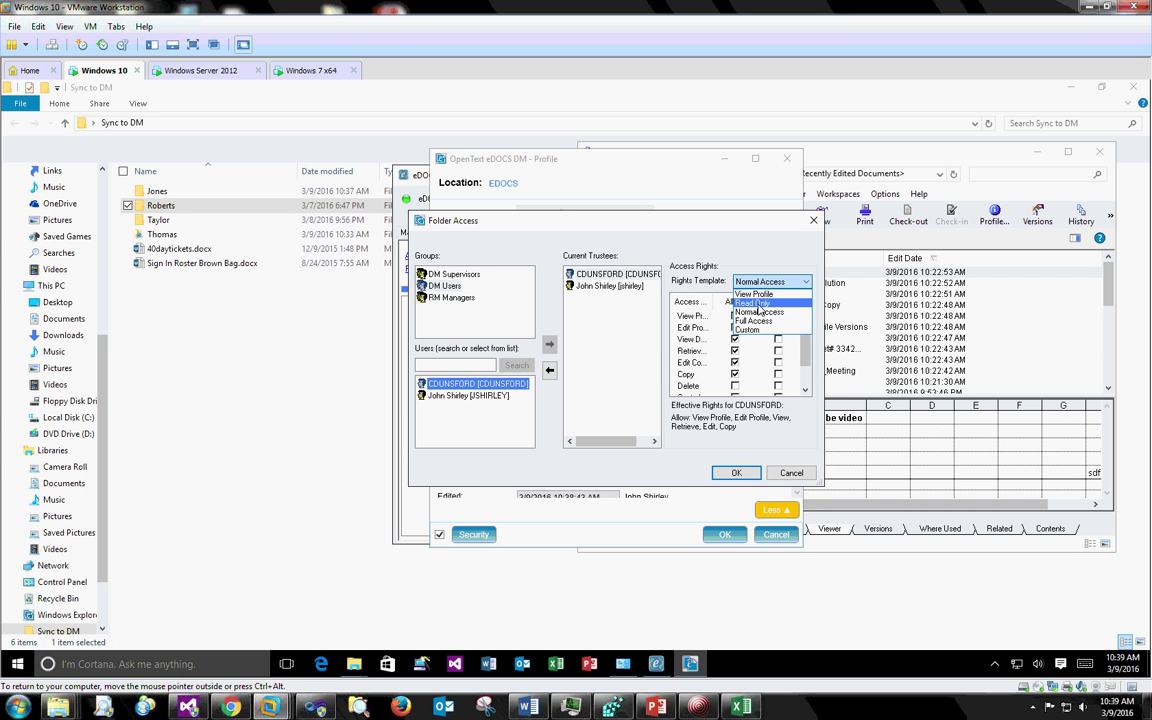
left_click(758, 303)
left_click(736, 472)
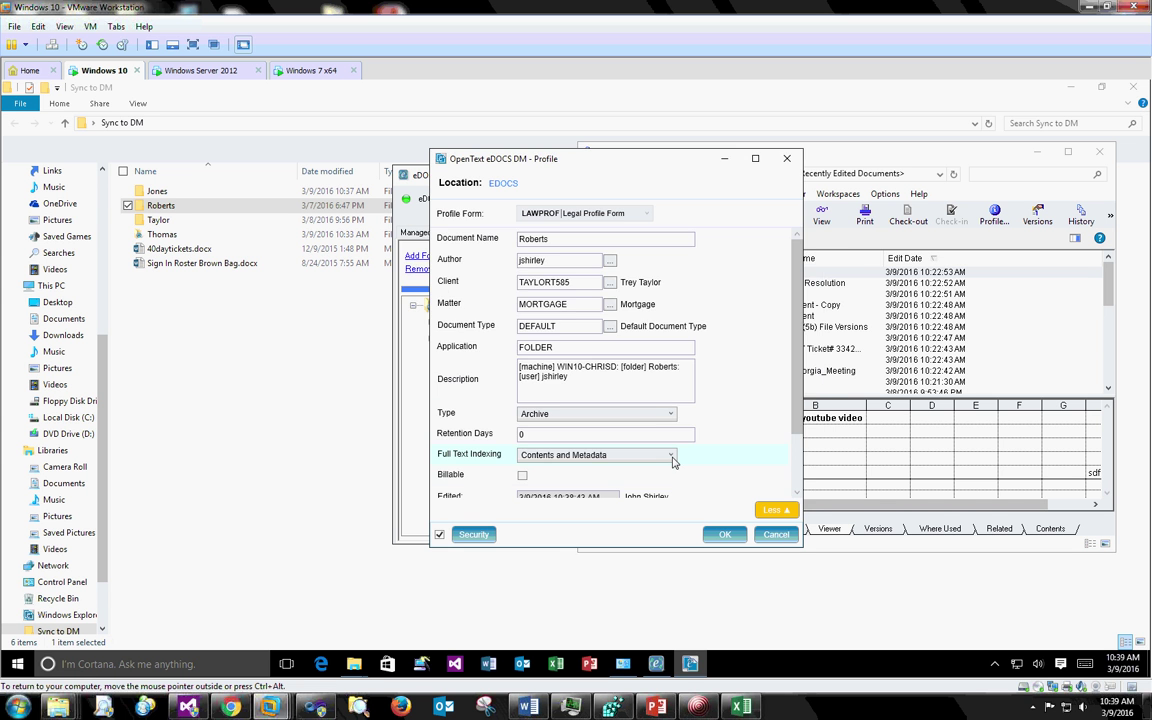
left_click(725, 534)
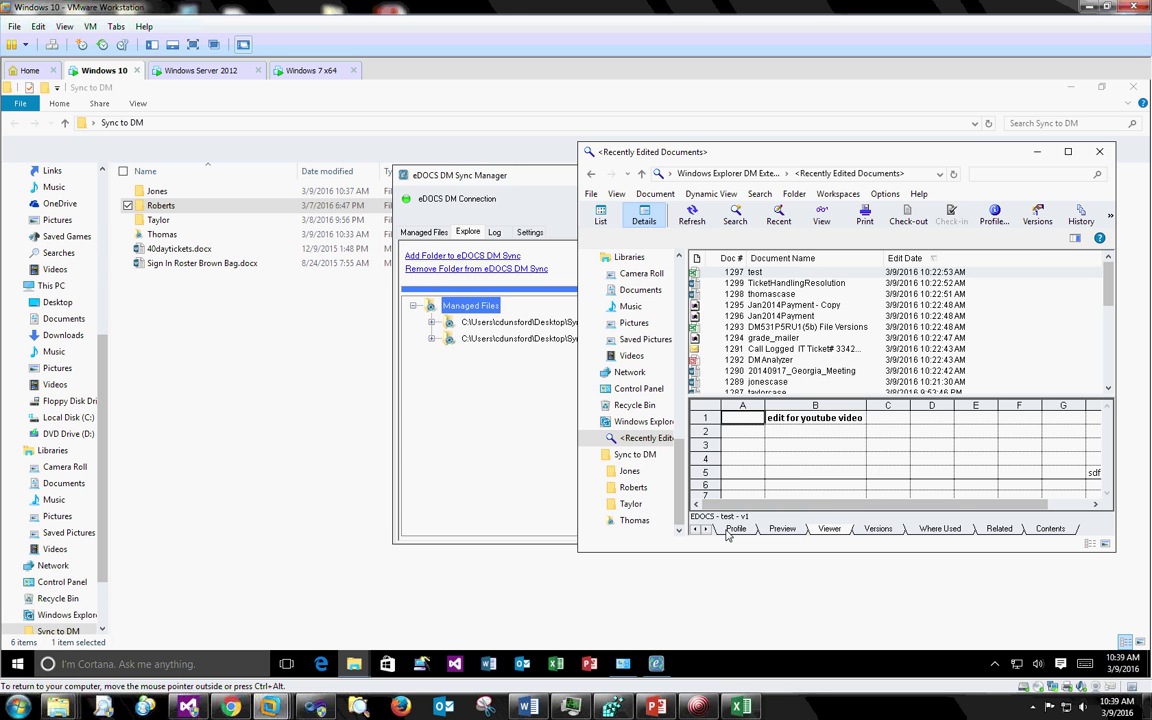
- Answer Yes to updating all documents associated with the Roberts folder
left_click(548, 354)
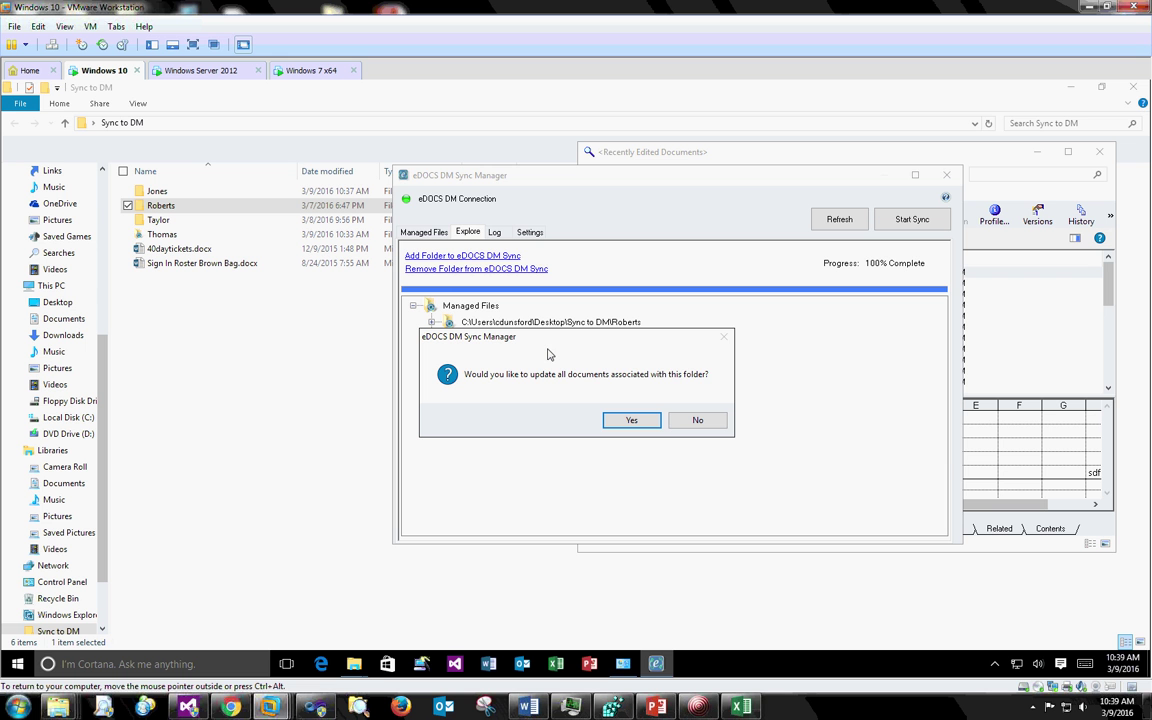
left_click(617, 424)
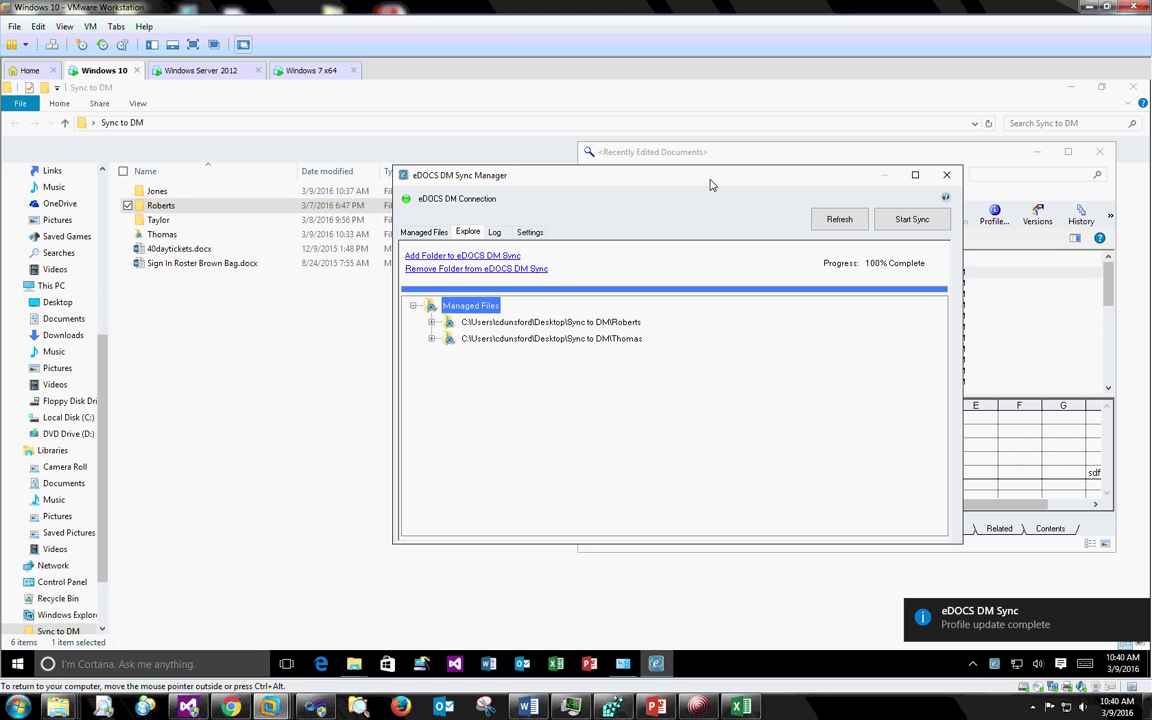
right_click(626, 326)
left_click(650, 368)
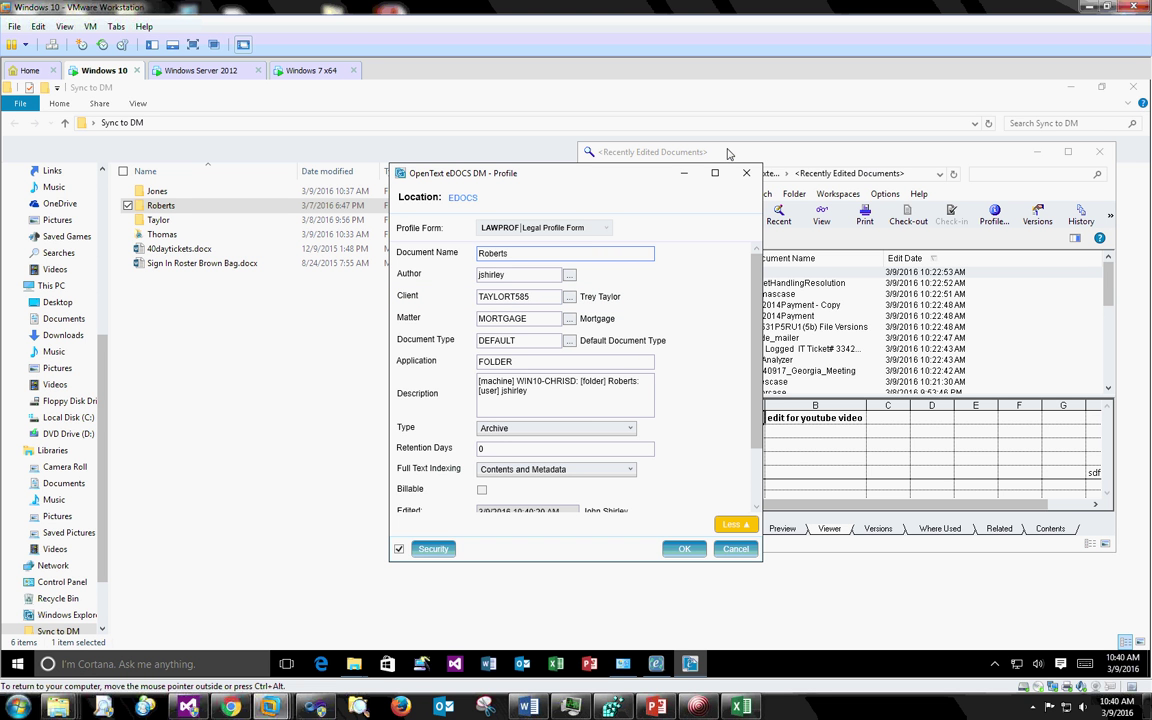
left_click(746, 173)
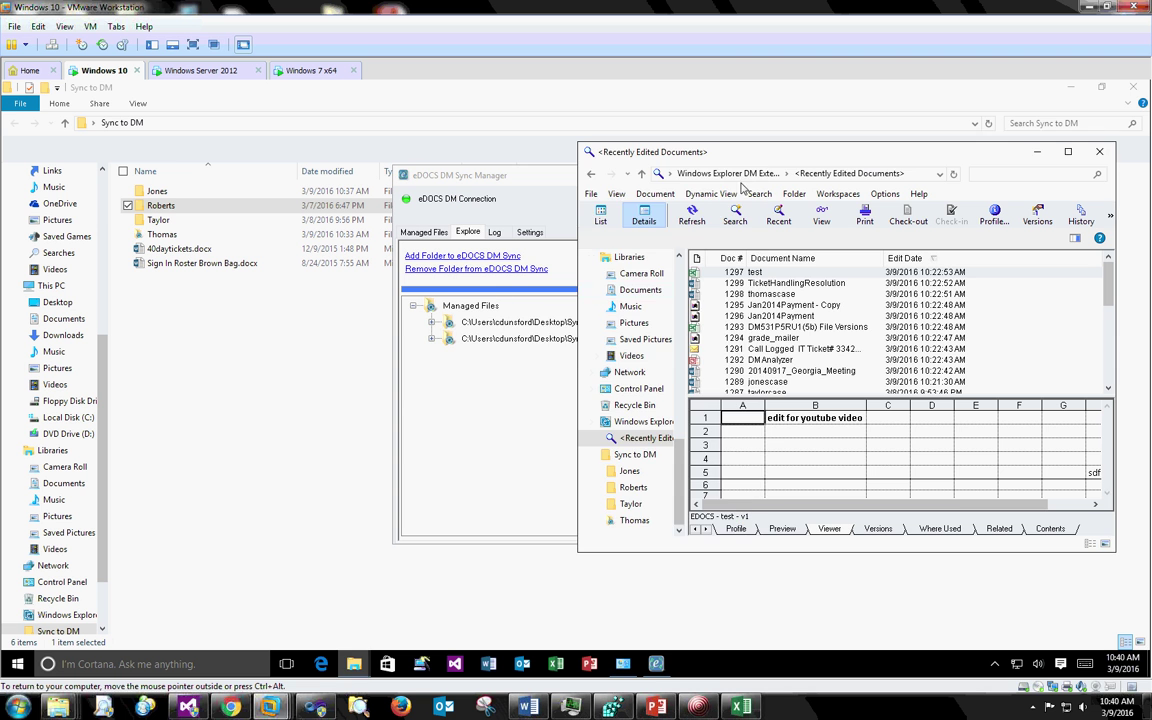
- Expand Roberts, refresh Recently Edited Documents with F5, and preview Database Planning - Lesson 3
double_click(517, 326)
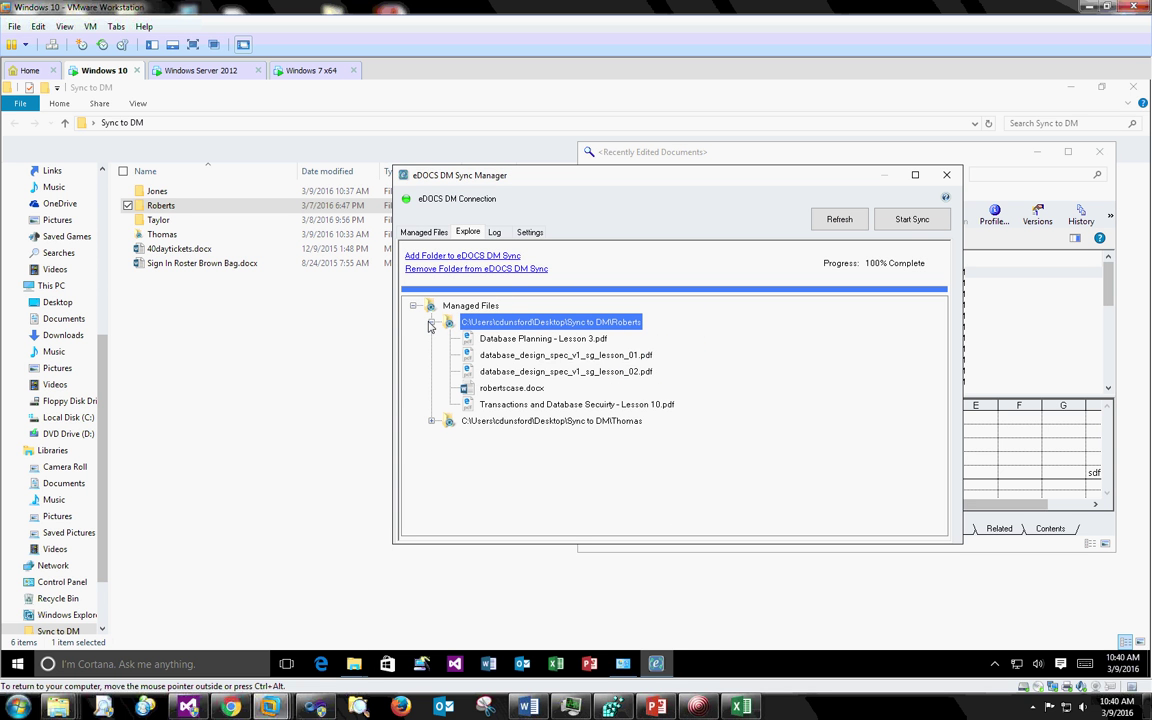
mouse_move(520, 345)
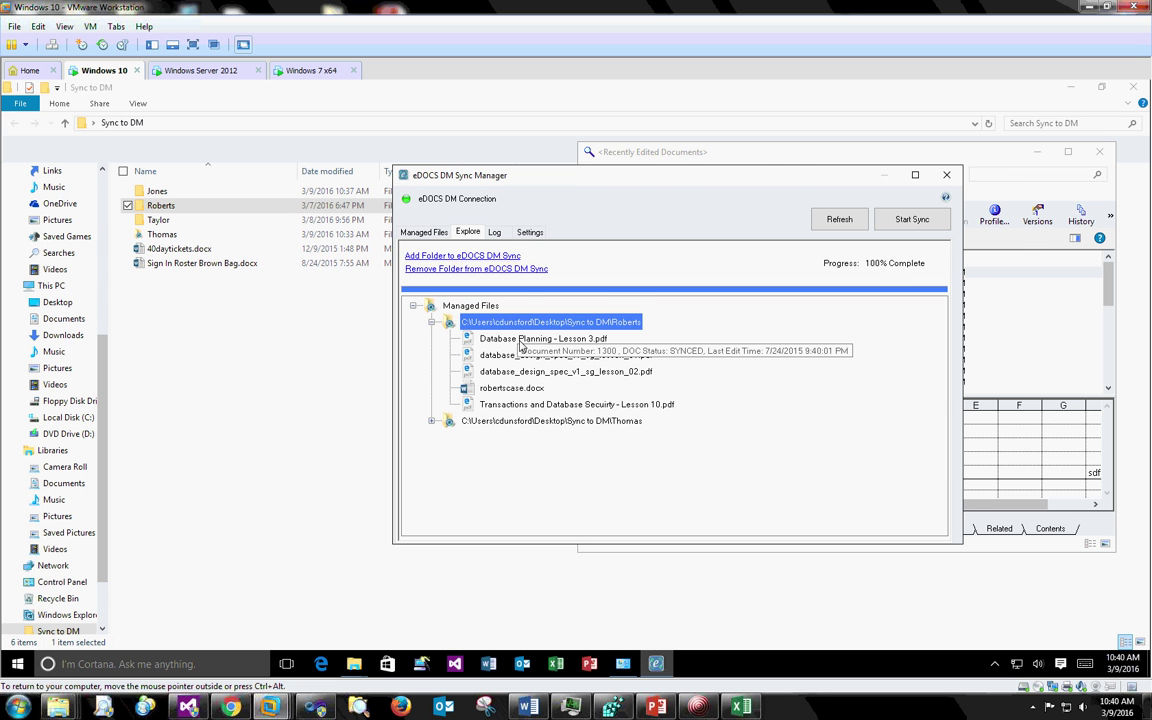
left_click(690, 150)
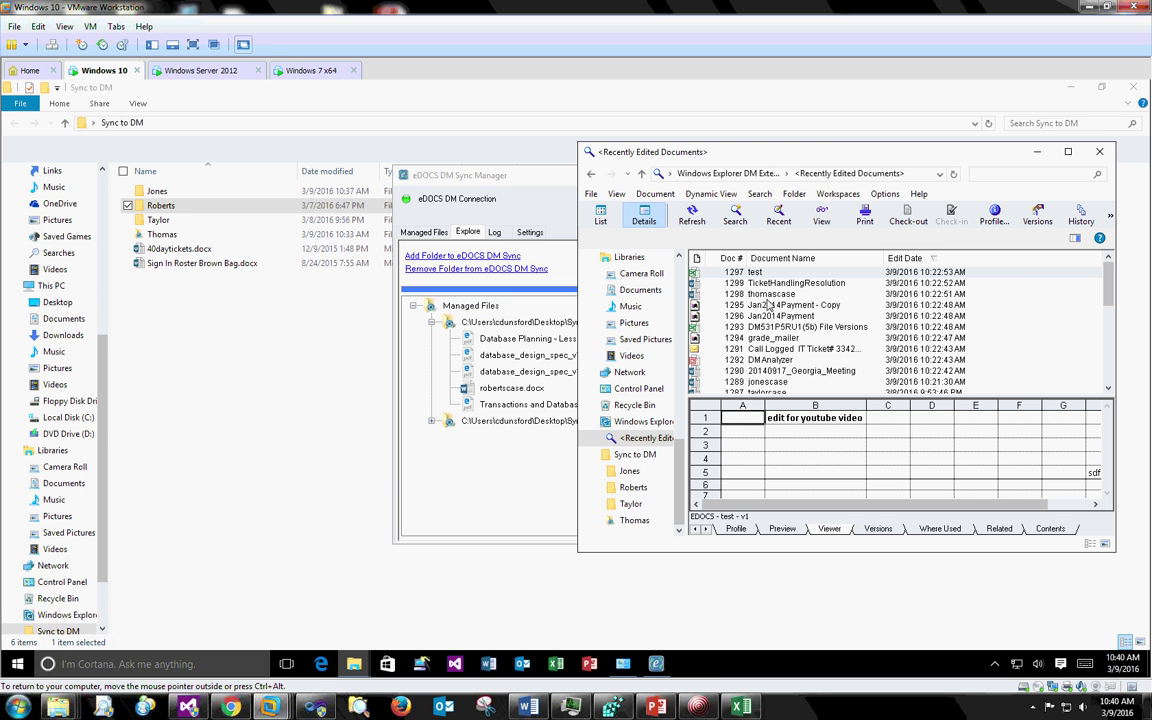
left_click(850, 284)
key("F5")
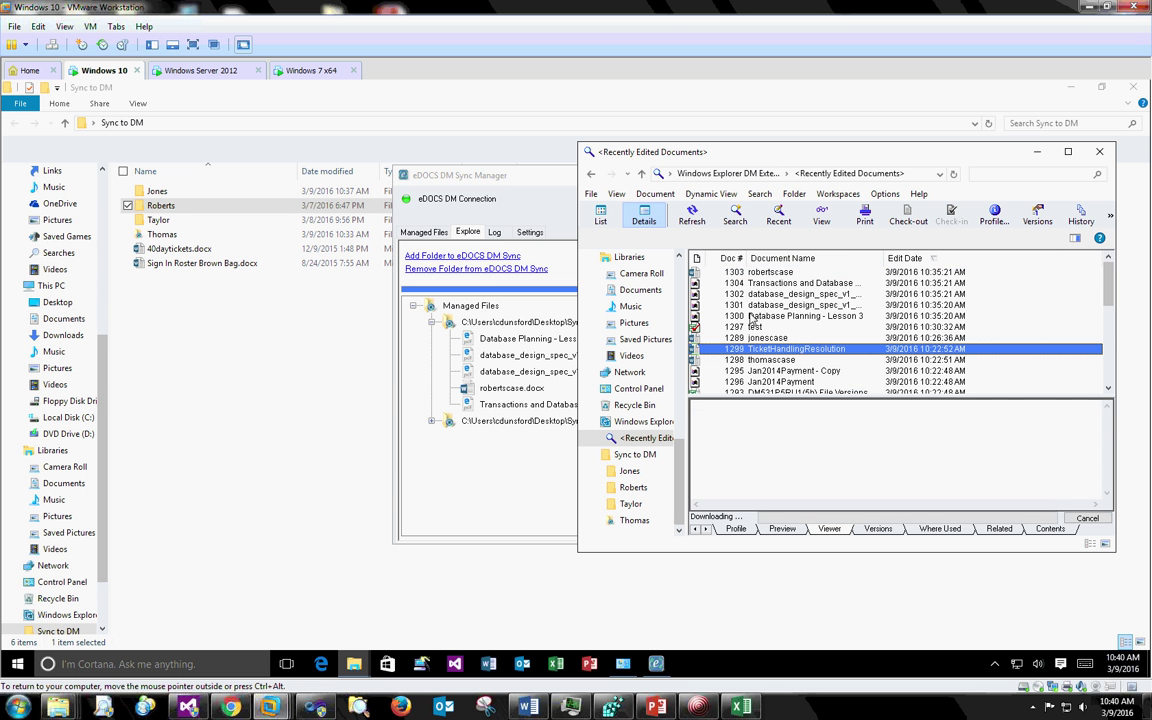
left_click(790, 316)
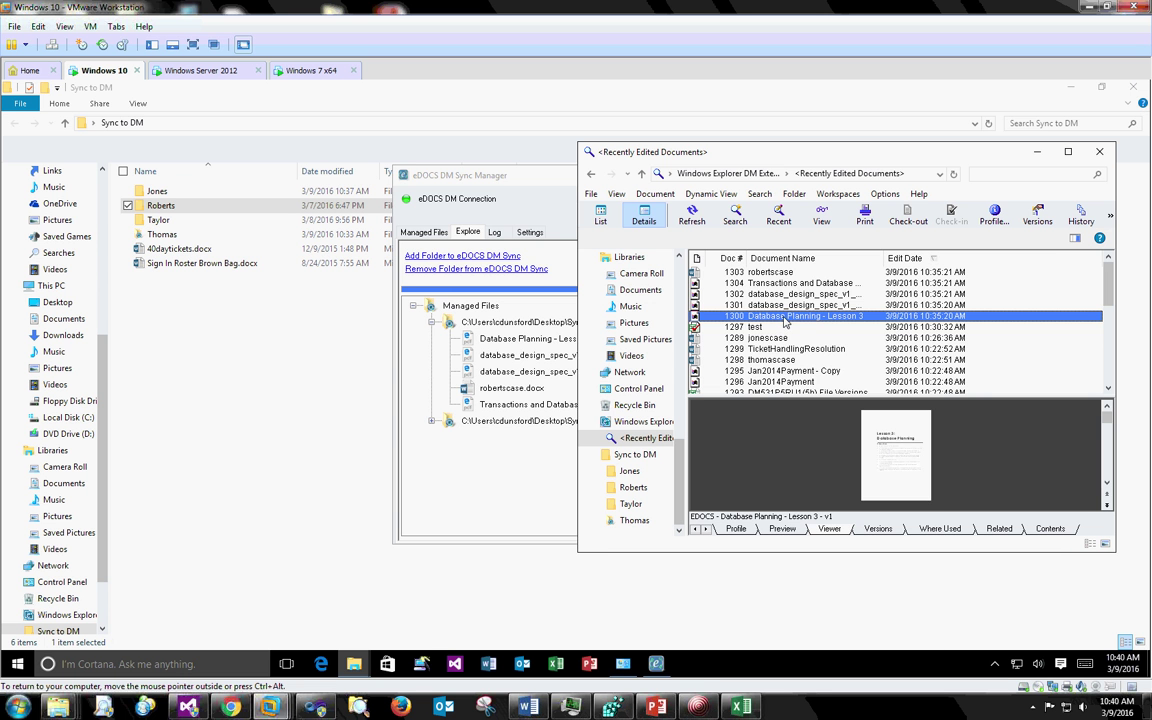
- Review Database Planning - Lesson 3's profile for the Mortgage matter, then return to Sync Manager
right_click(785, 321)
left_click(806, 405)
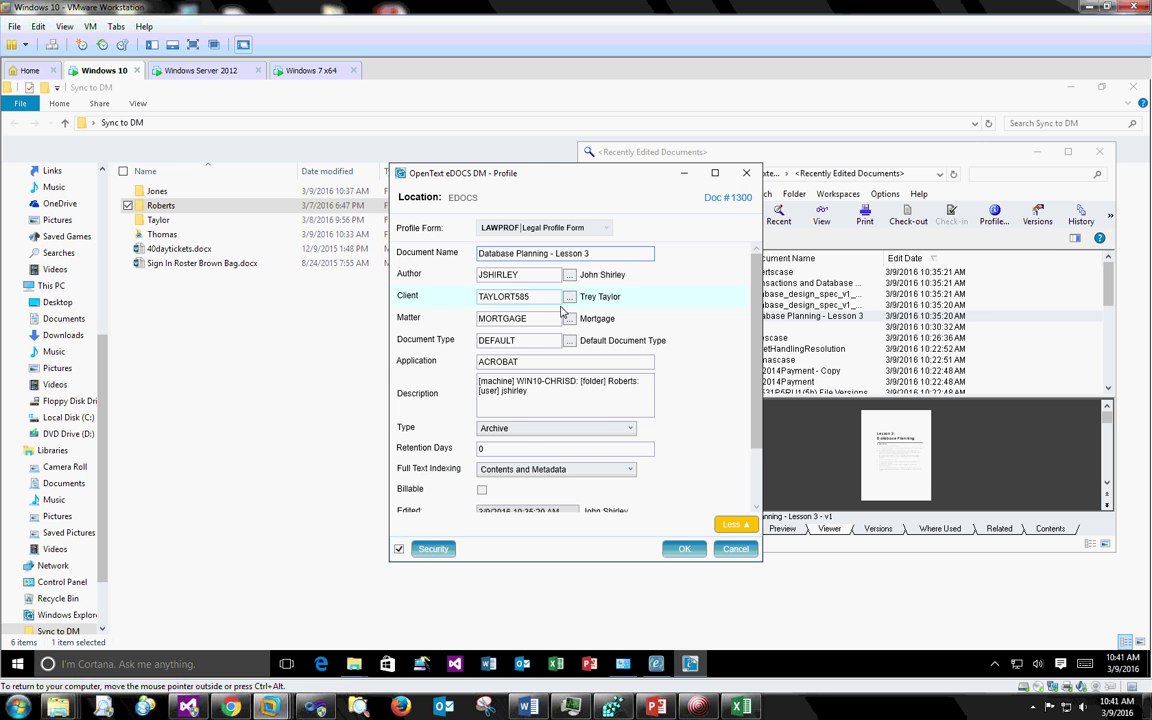
left_click(684, 548)
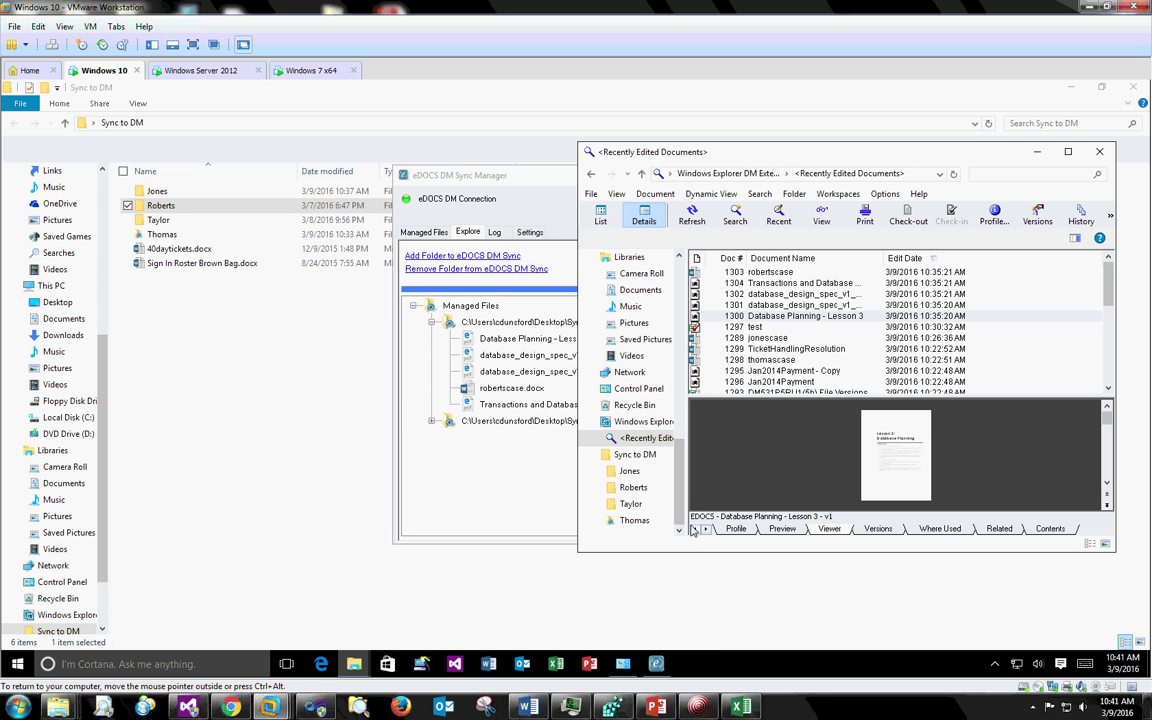
left_click(559, 183)
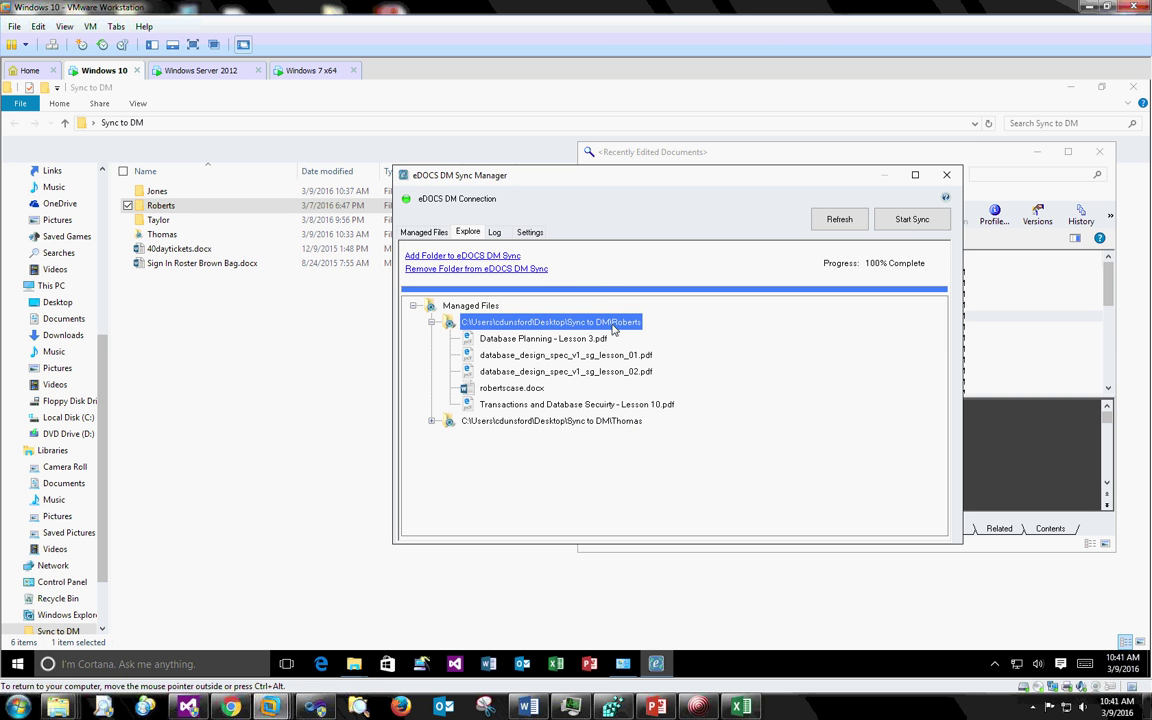
- Dismiss the Roberts context menu, collapse the tree, and show the Managed Files list
right_click(492, 328)
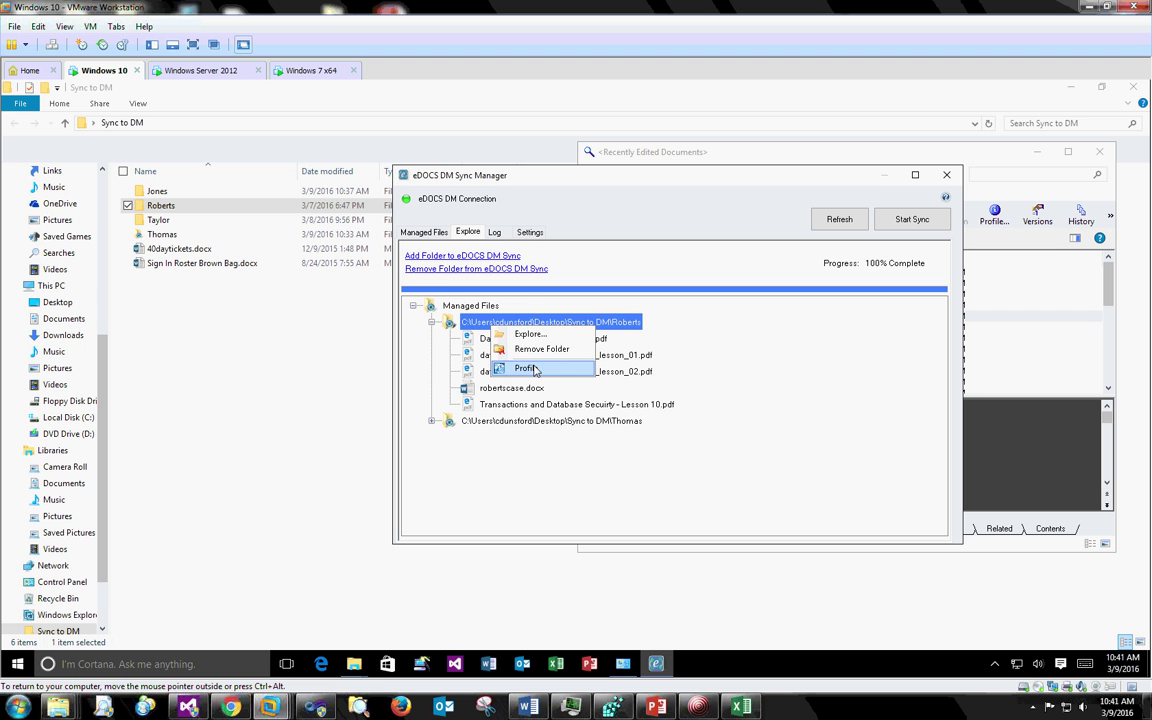
left_click(689, 279)
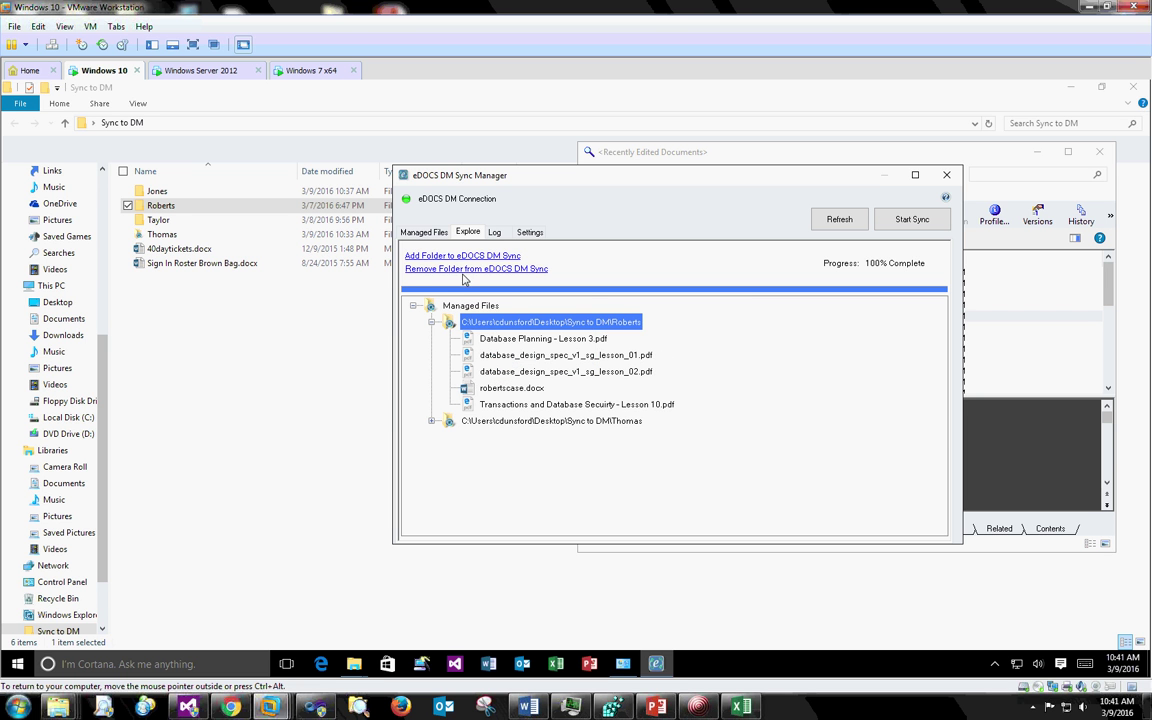
double_click(432, 305)
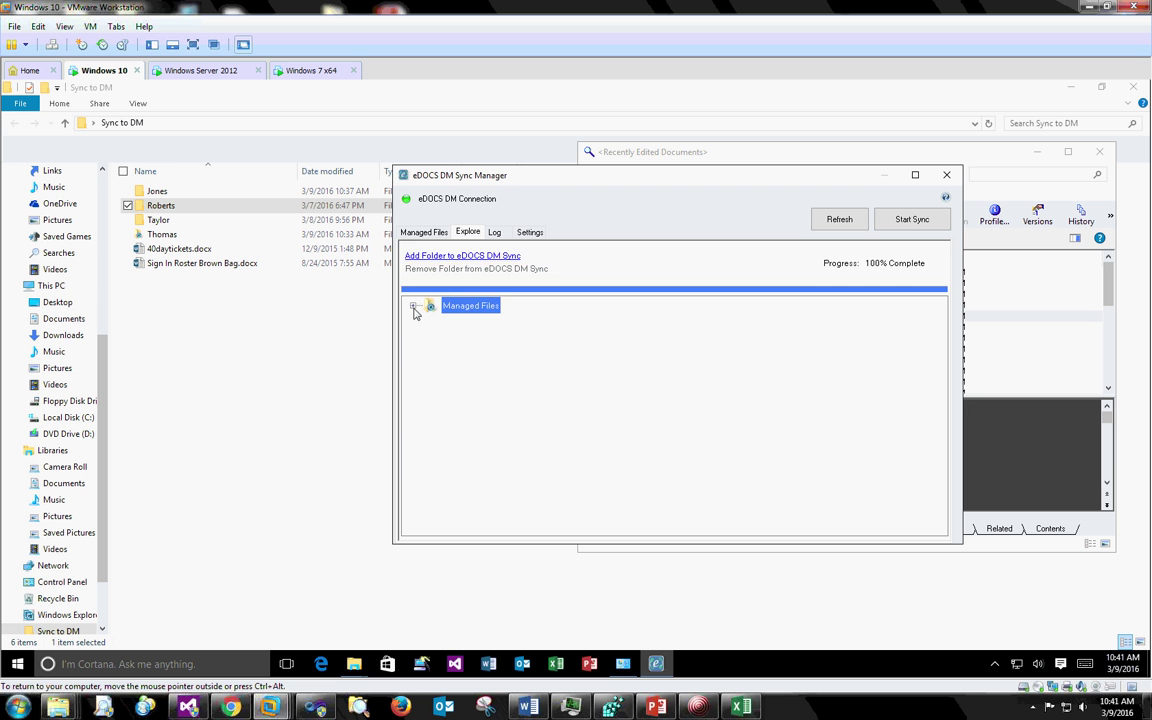
left_click(424, 232)
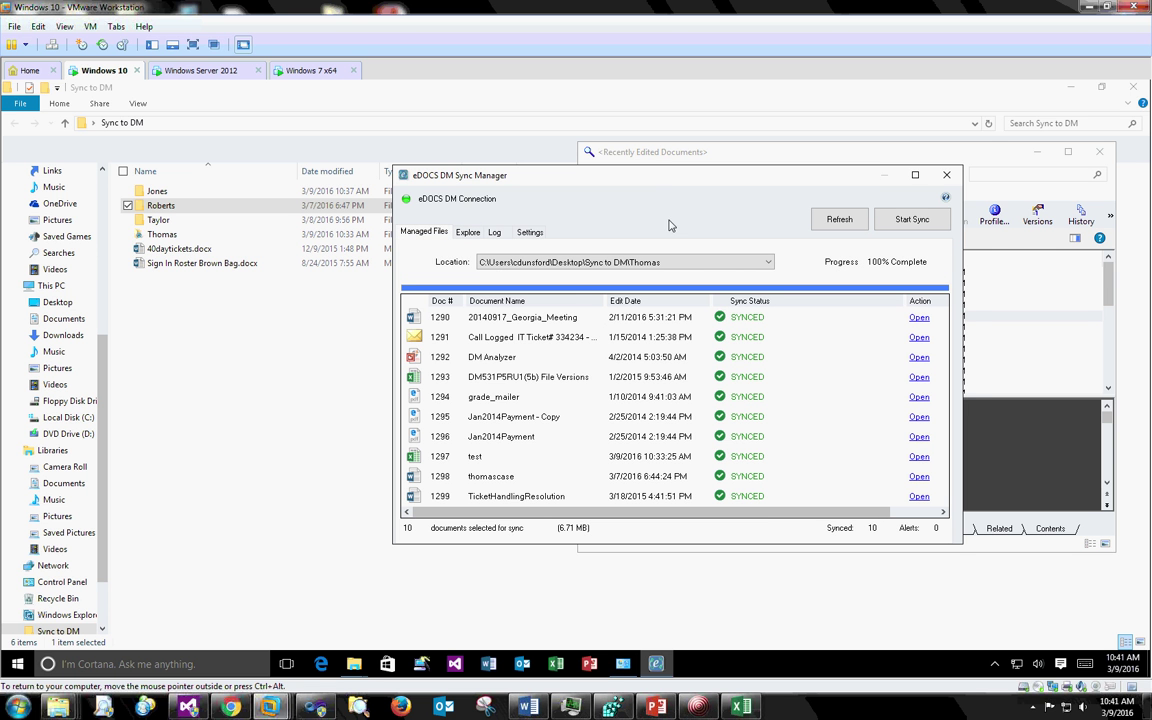
left_click_drag(665, 180, 705, 153)
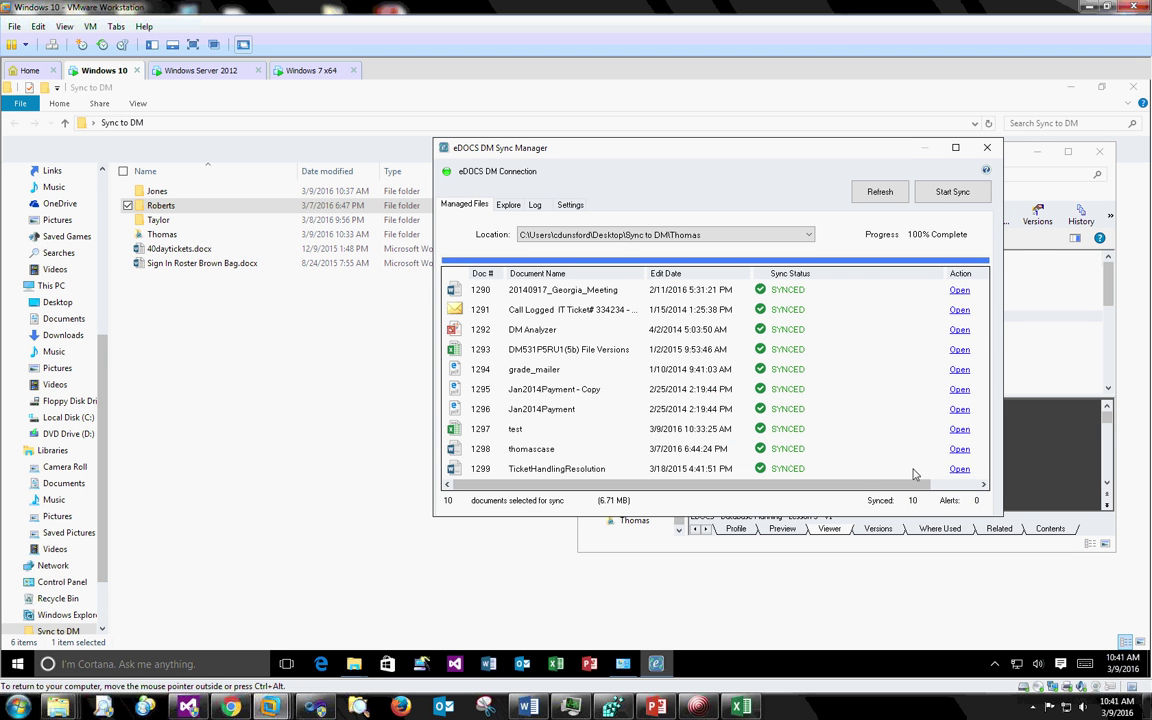
mouse_move(861, 486)
left_mouse_down()
mouse_move(957, 497)
mouse_move(841, 486)
left_mouse_up()
- Look over the Settings and Email tabs, return to Managed Files, and close Sync Manager
left_click(569, 205)
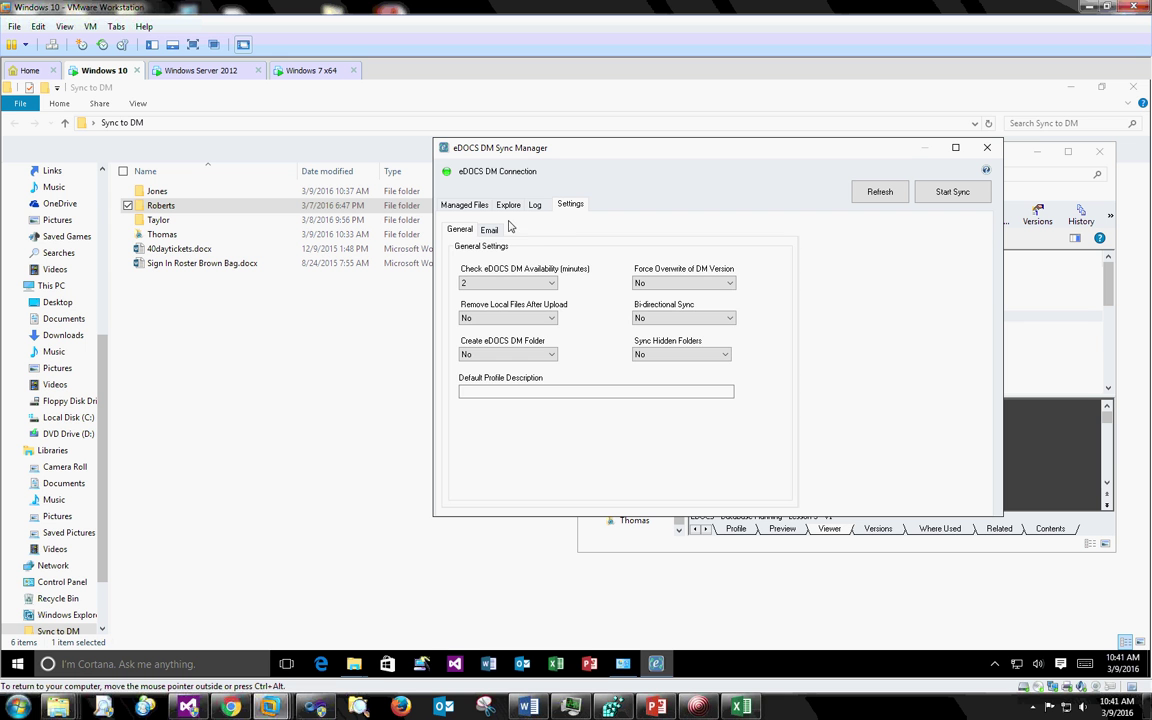
left_click(489, 229)
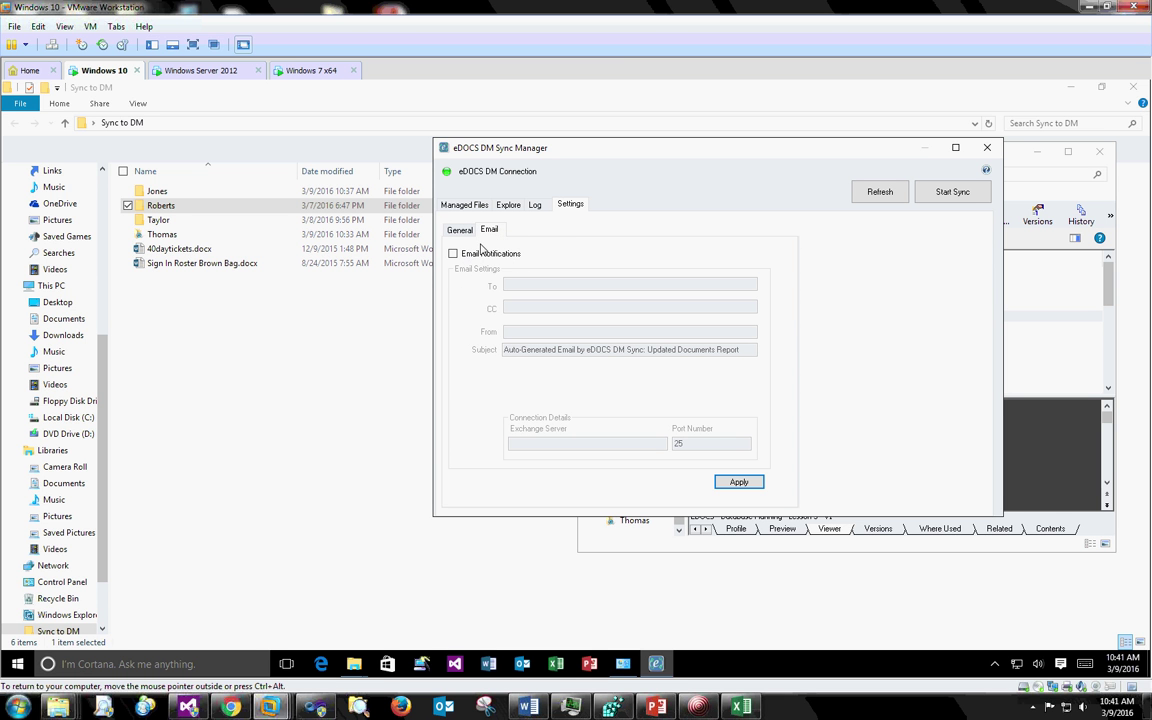
left_click(465, 205)
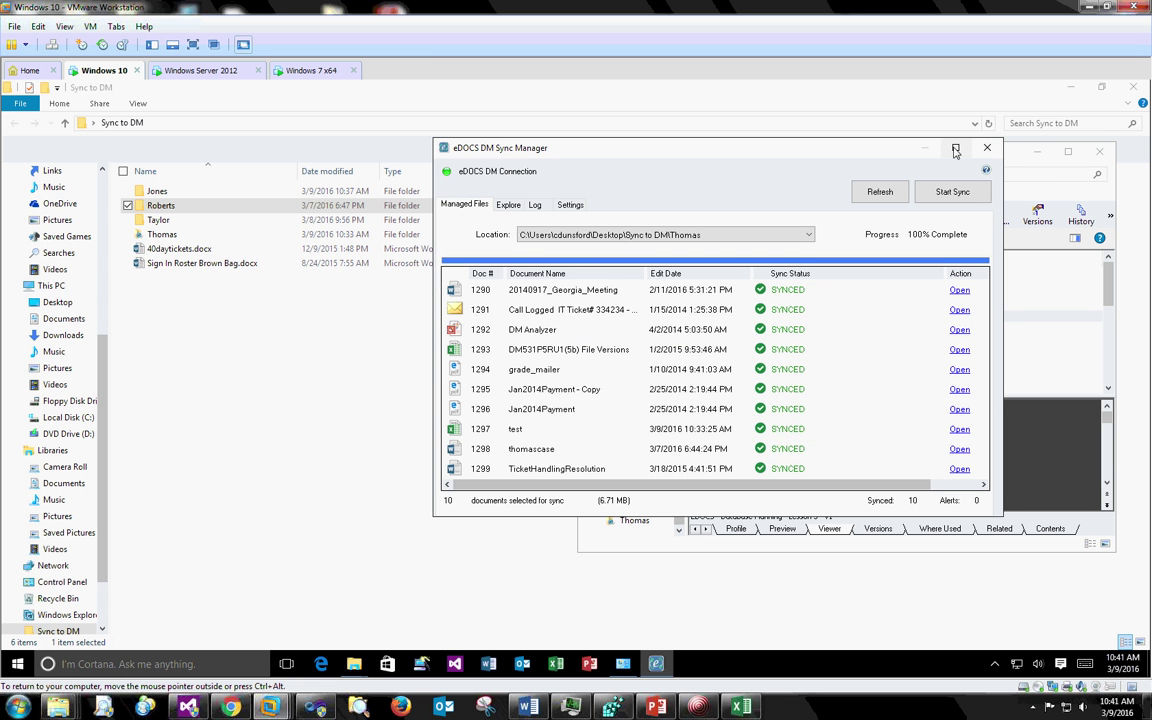
left_click(988, 148)
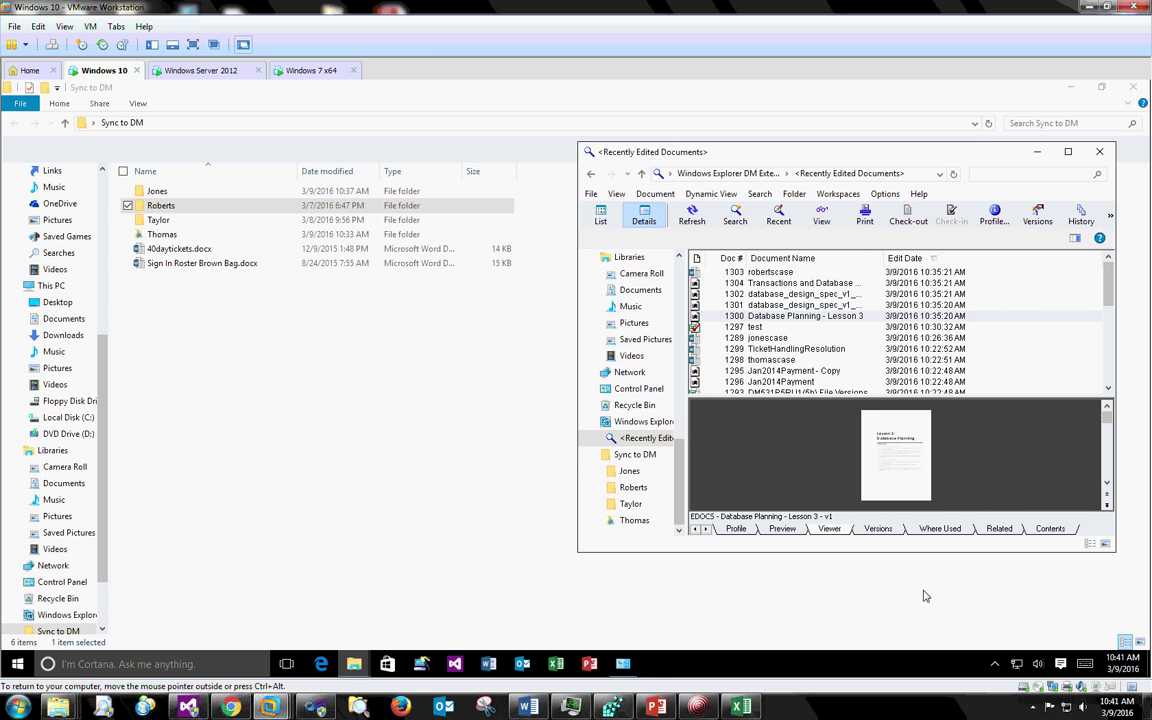
left_click(700, 705)
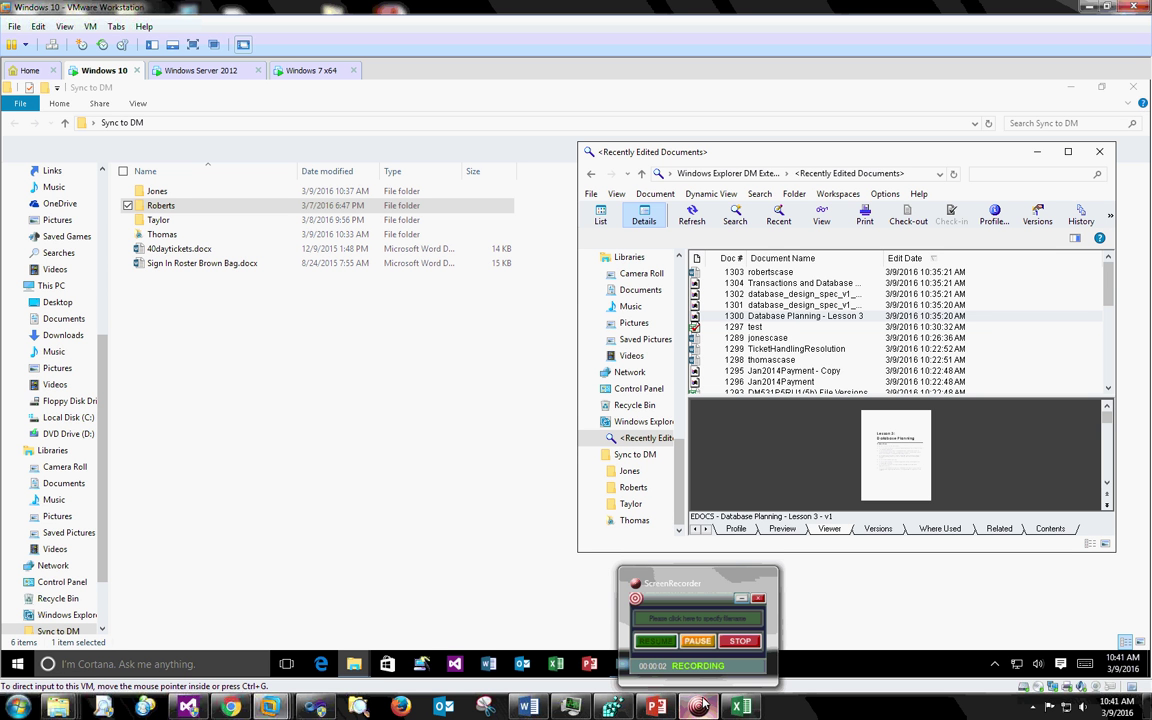